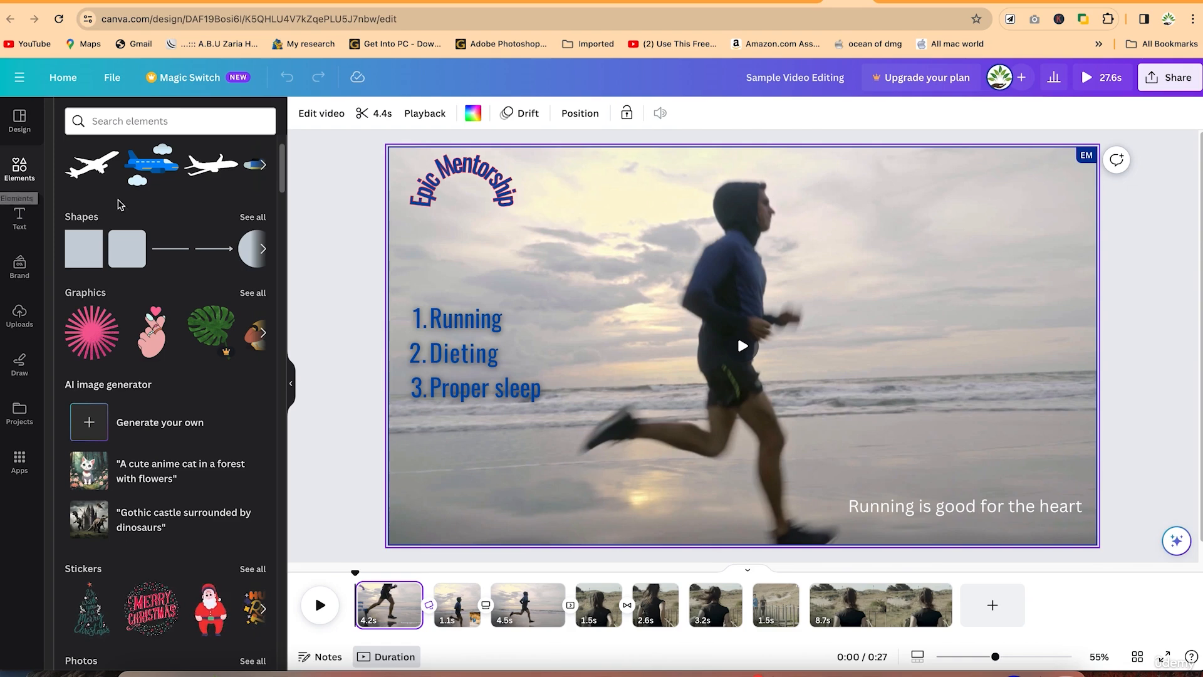
Look through the categories of the elements library, from shapes and graphics down to the collections, and the suggested search keywords
scroll(148, 351, down, 5)
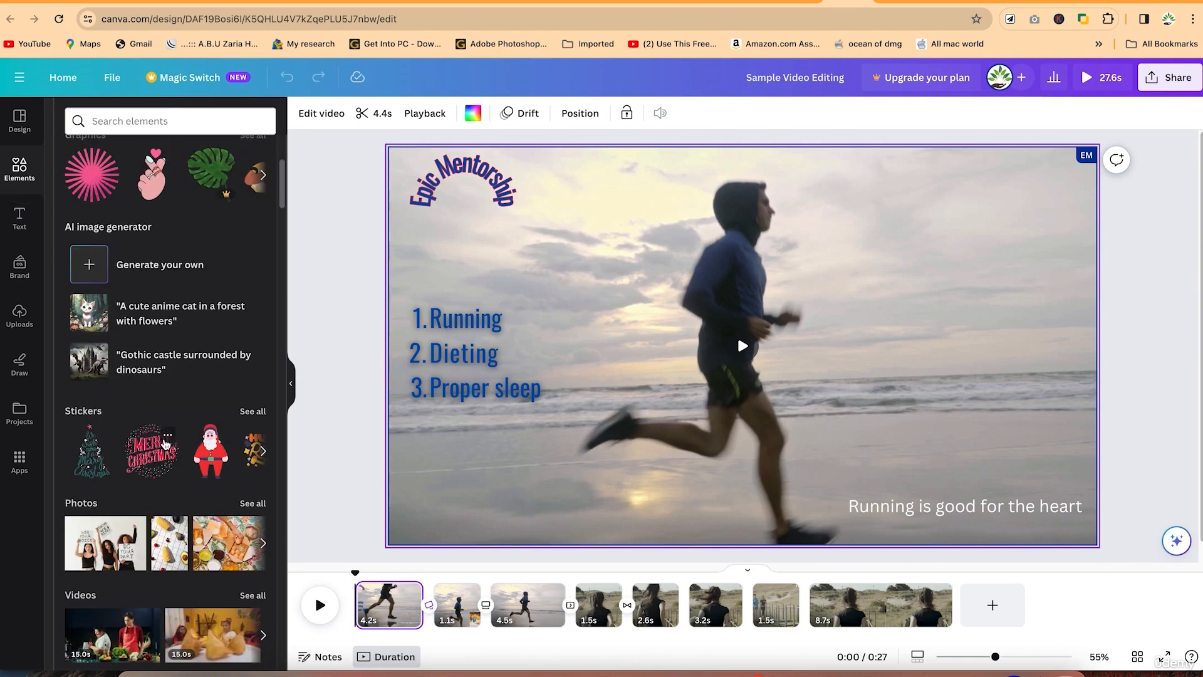
scroll(166, 444, down, 2)
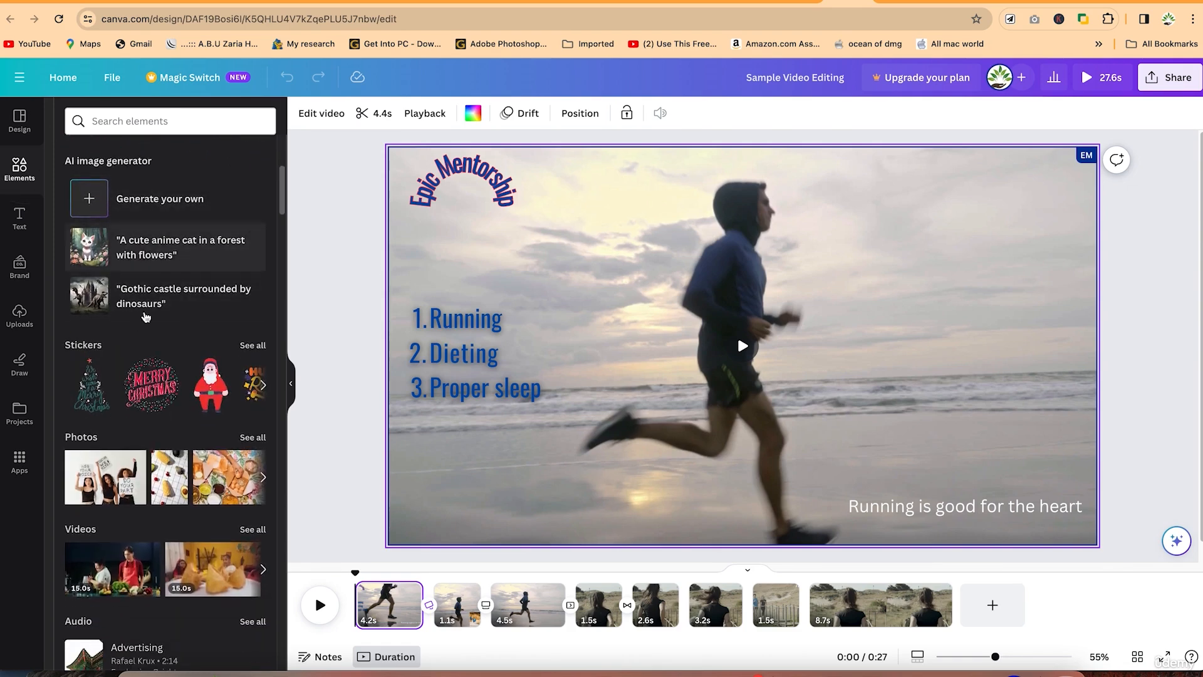
scroll(170, 424, down, 1)
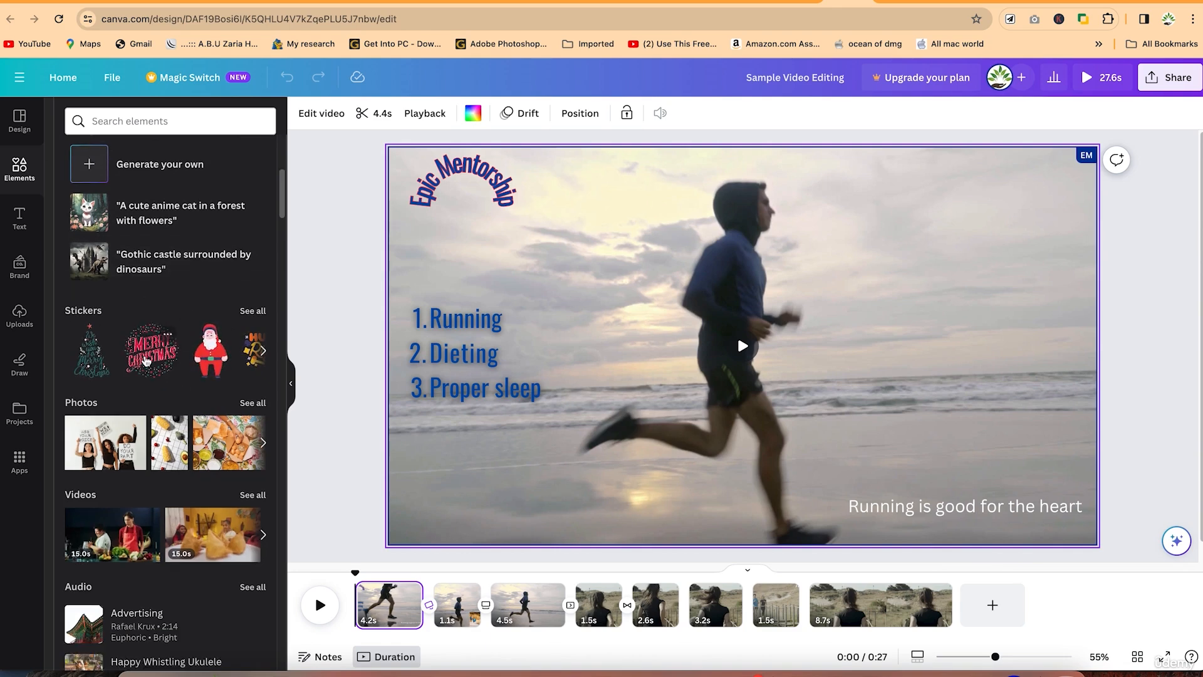
scroll(173, 472, down, 2)
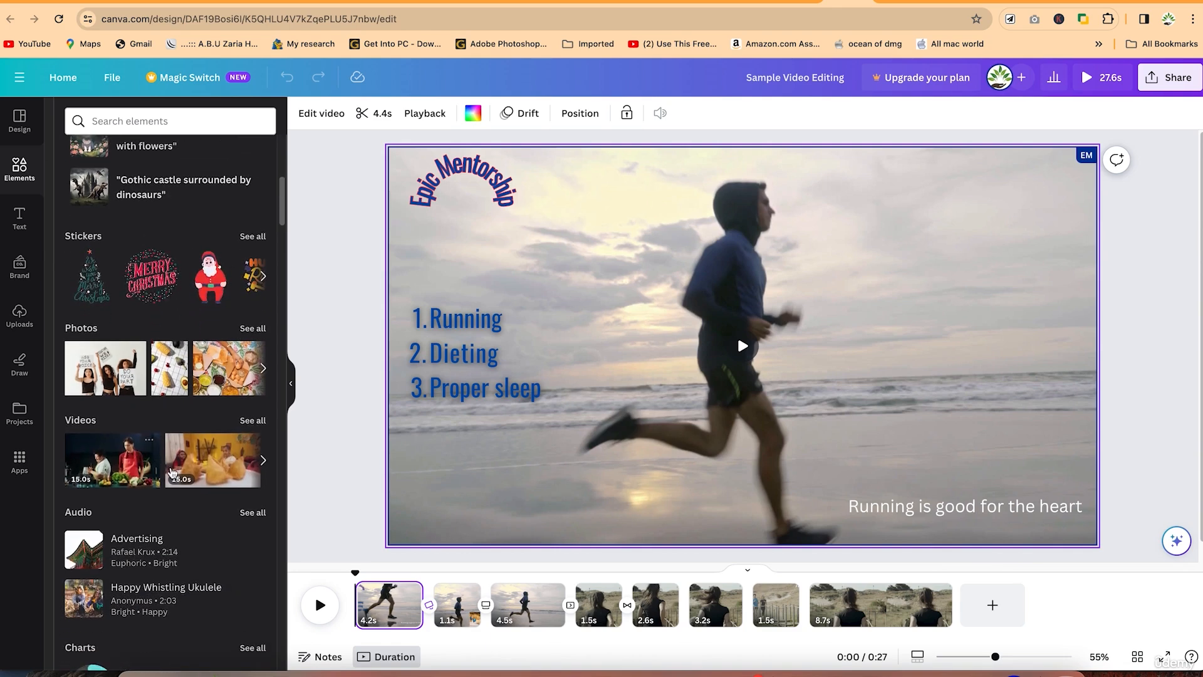
scroll(173, 472, down, 2)
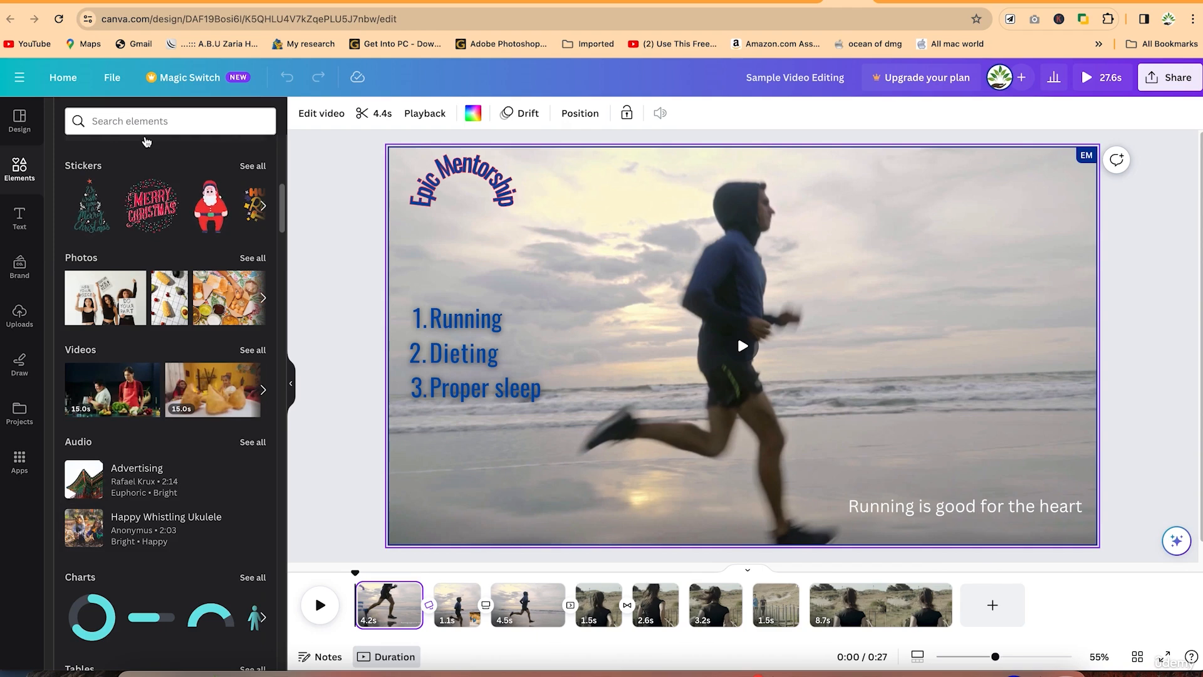
scroll(138, 495, down, 2)
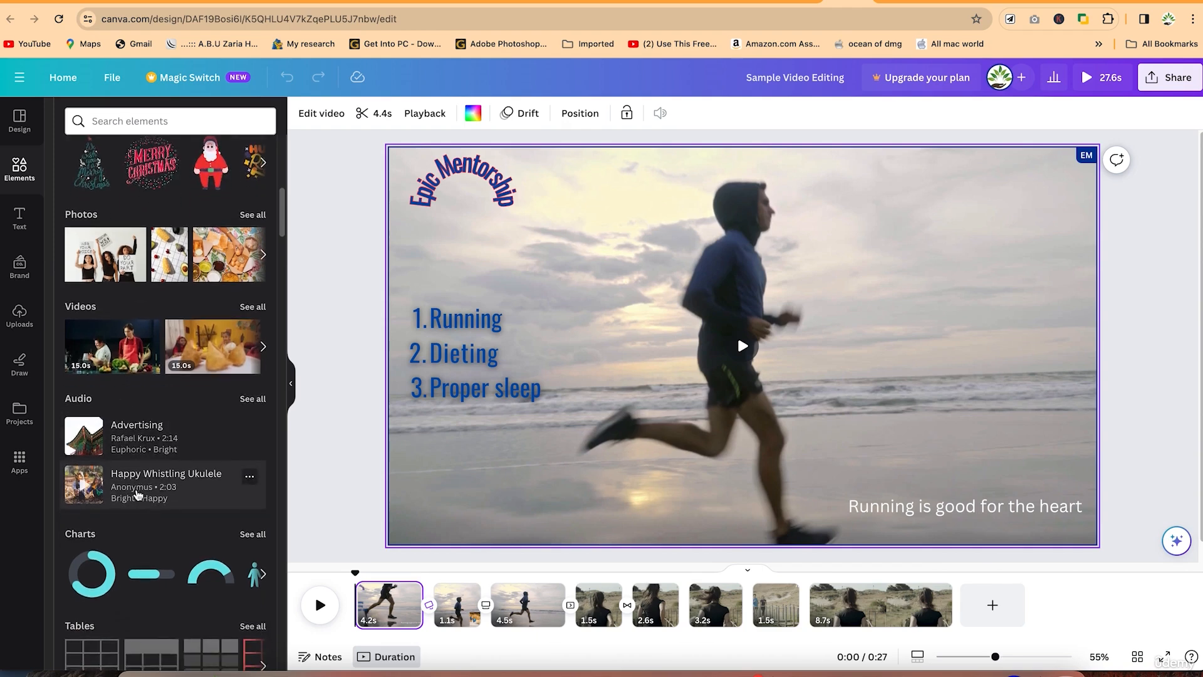
scroll(148, 448, down, 5)
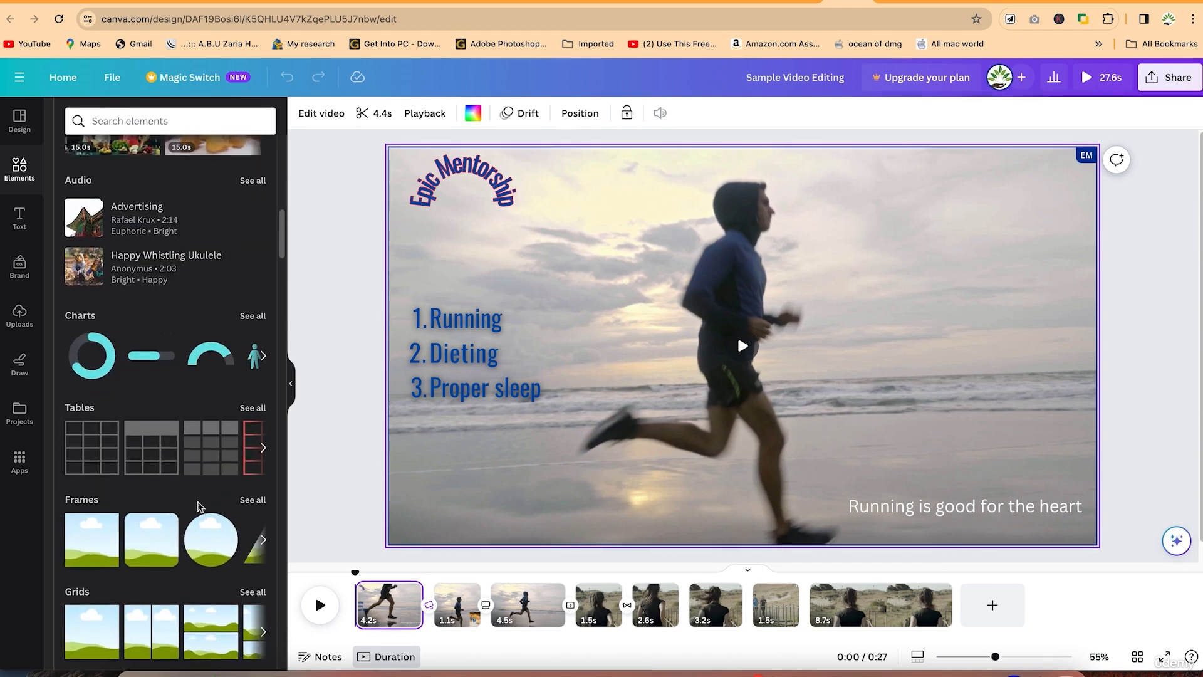
scroll(146, 396, down, 3)
scroll(107, 361, down, 3)
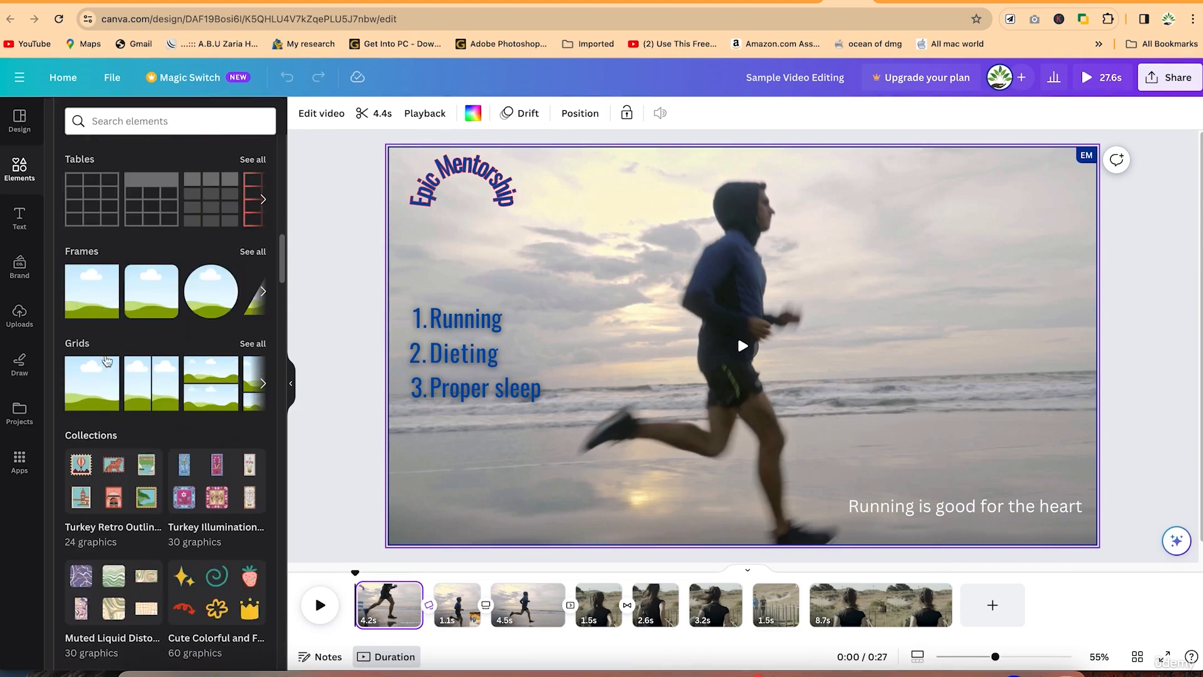
scroll(190, 434, down, 6)
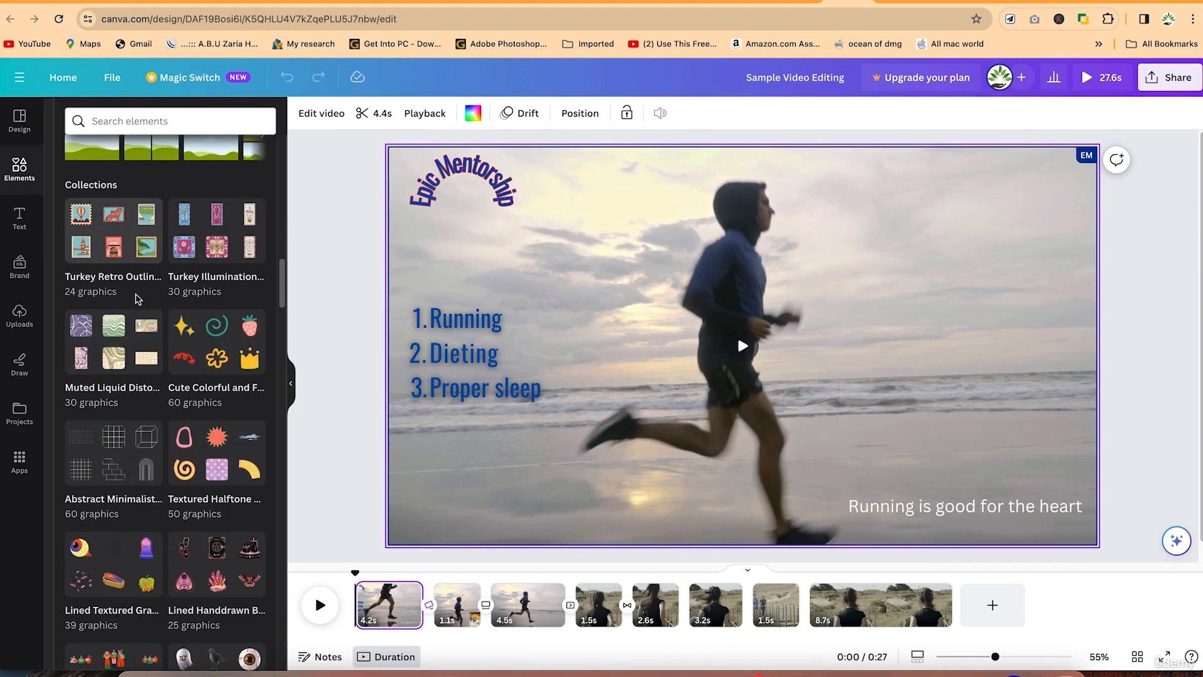
scroll(138, 299, down, 15)
scroll(174, 350, up, 20)
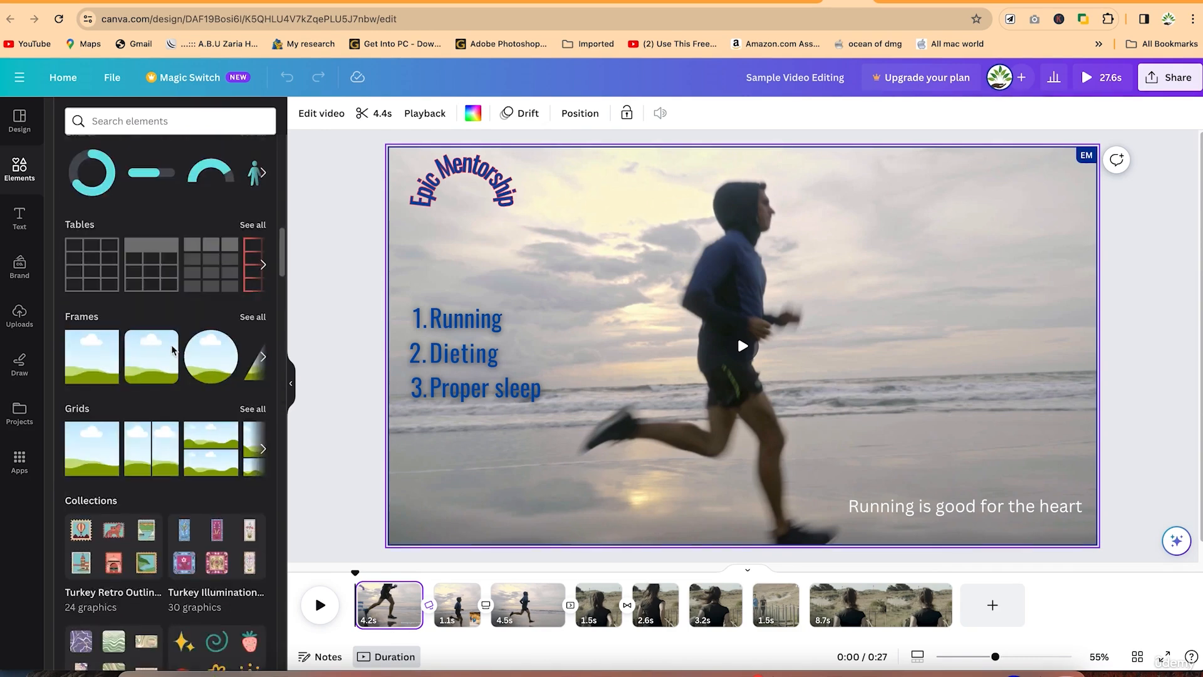
scroll(175, 344, up, 8)
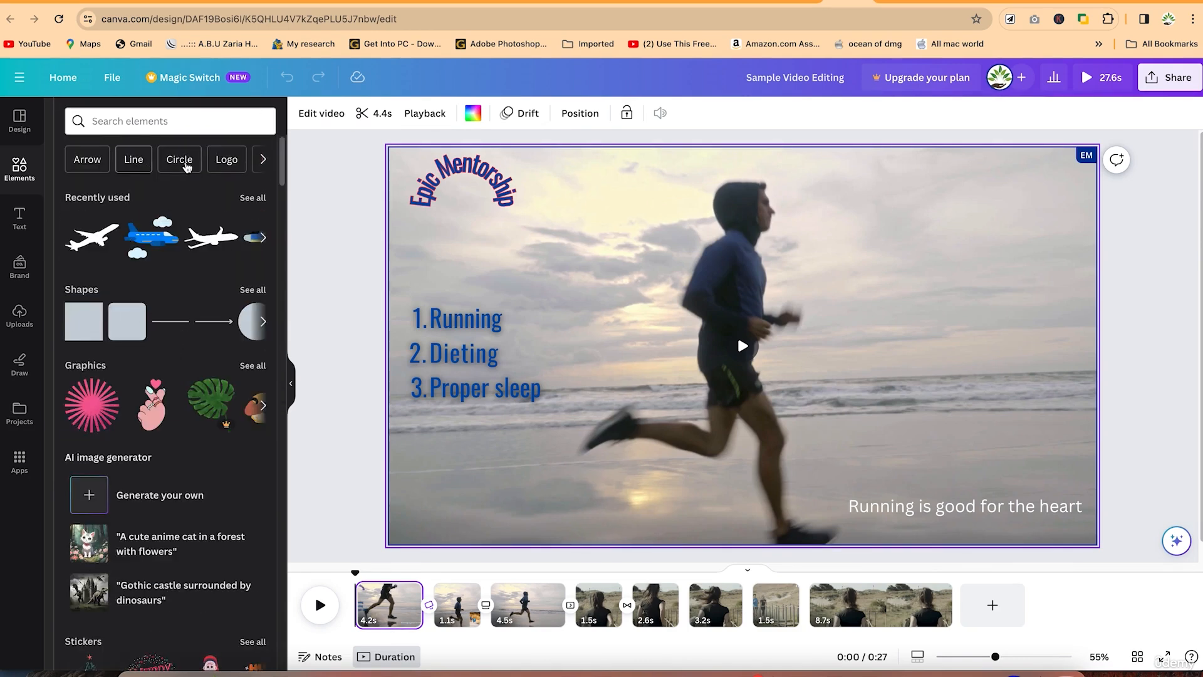
click(263, 160)
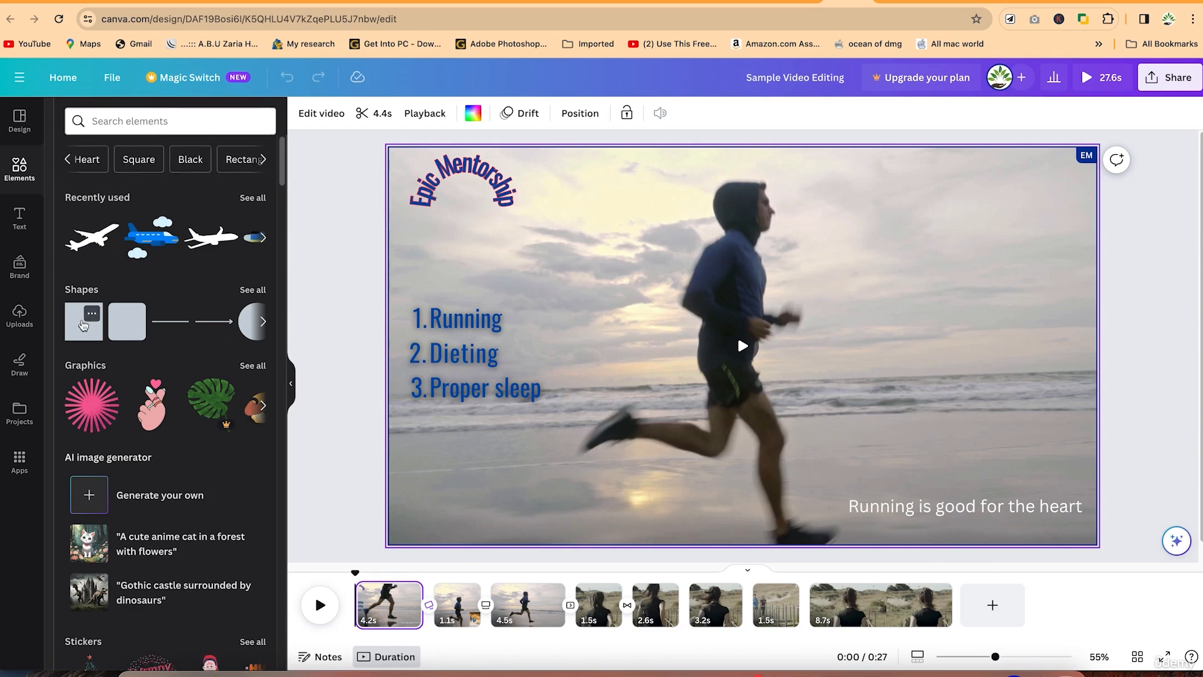
Add a square shape to the first page and place it over the numbered list
click(82, 328)
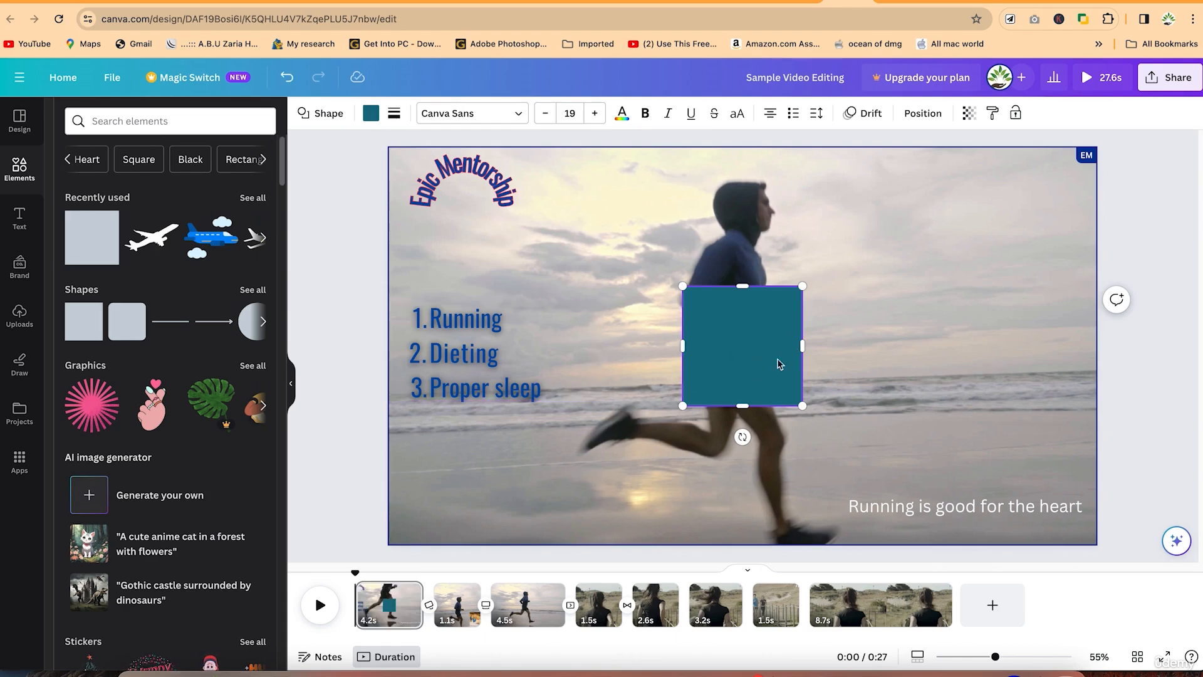
click(911, 314)
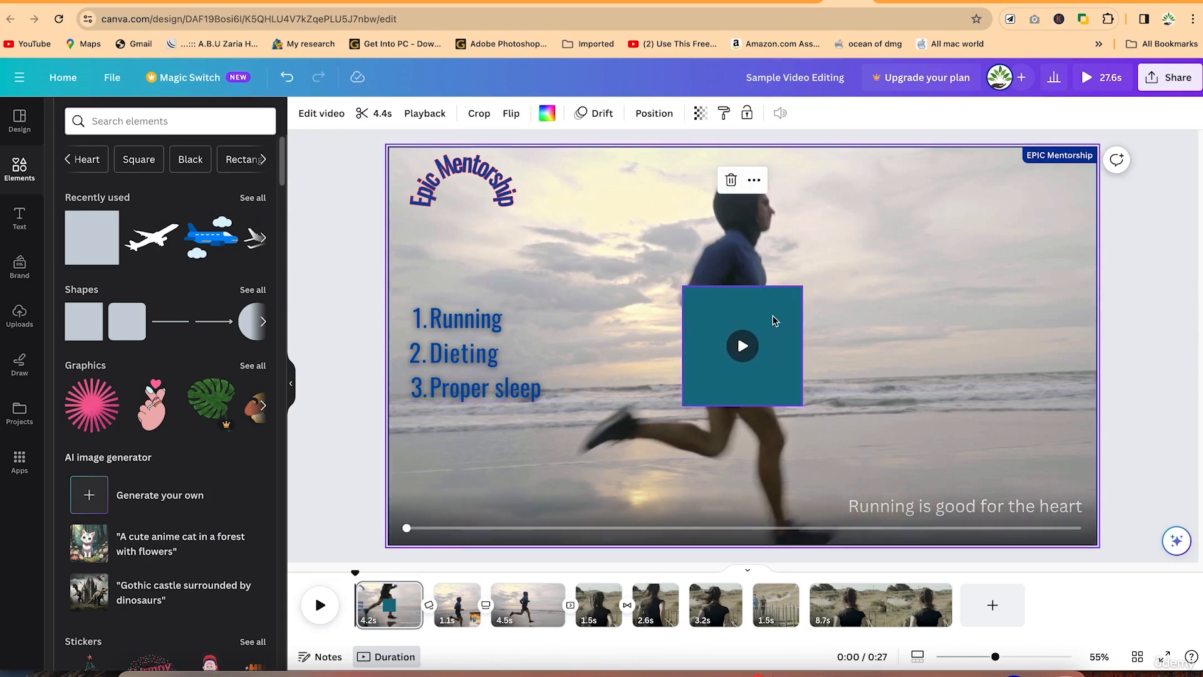
drag(773, 314, 481, 328)
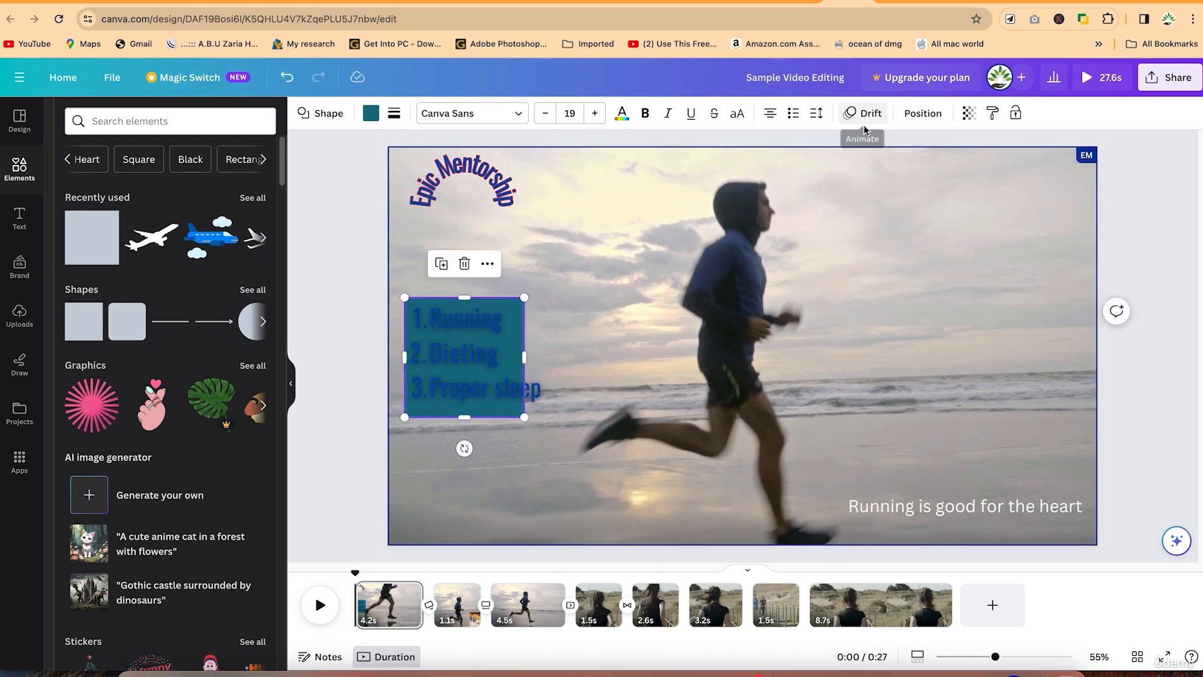
Set the square's fill colour to white after trying the cream document colour
click(371, 114)
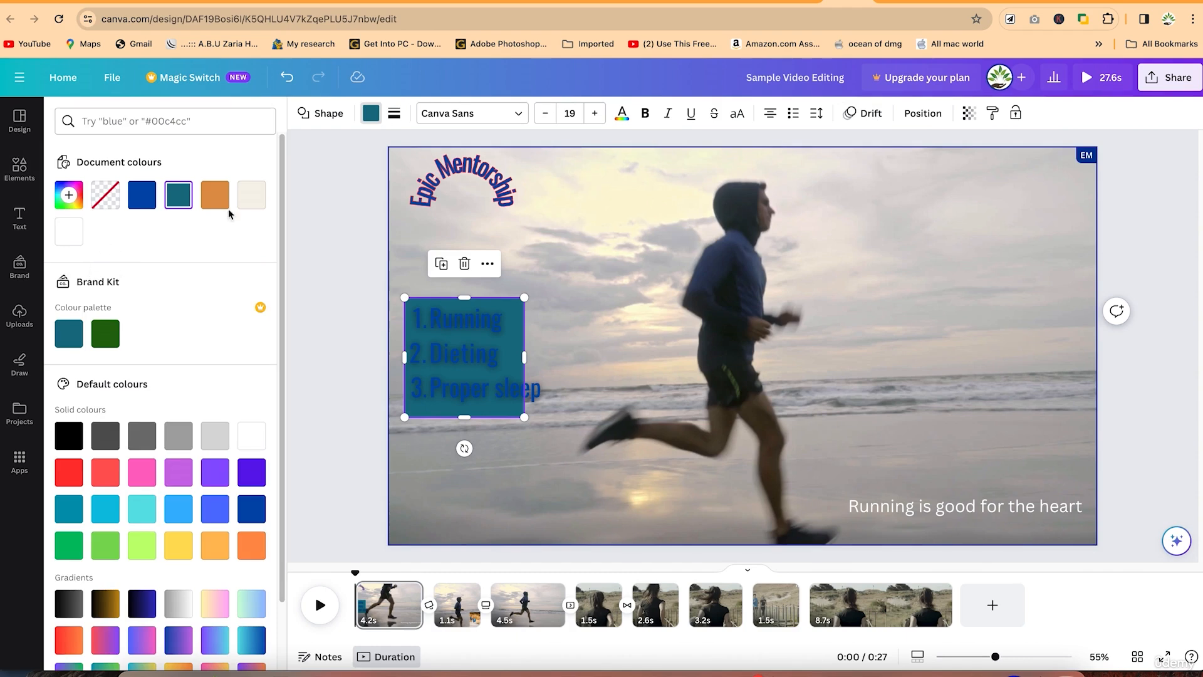
click(251, 195)
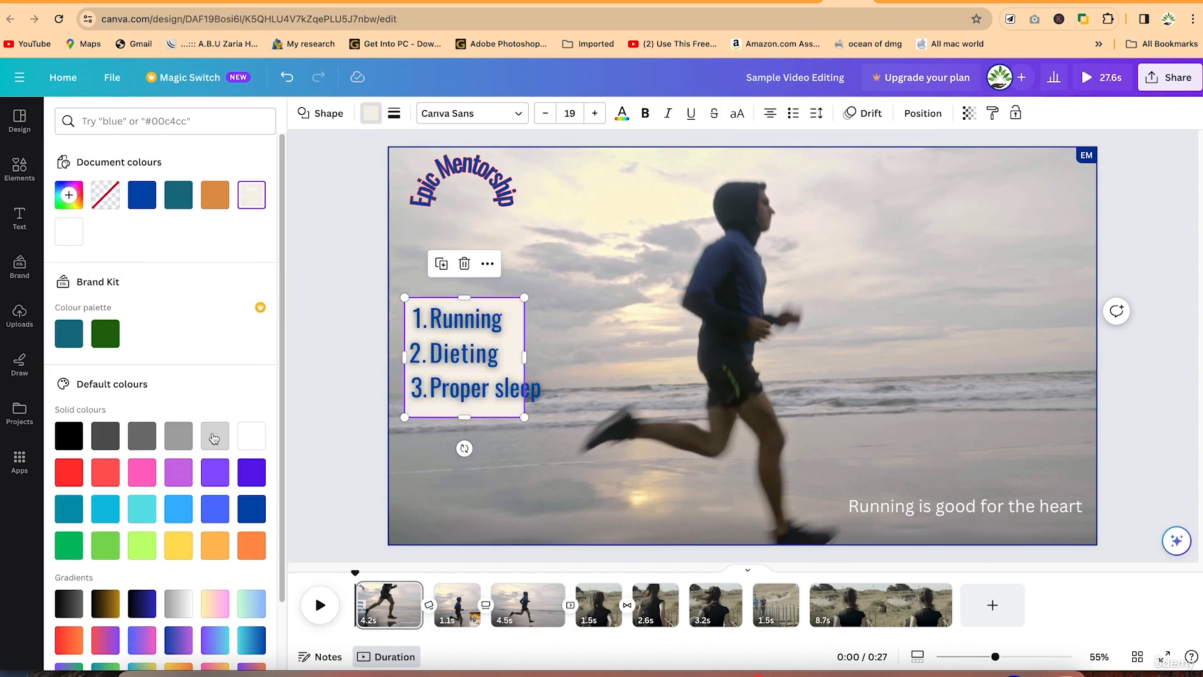
click(251, 435)
click(548, 332)
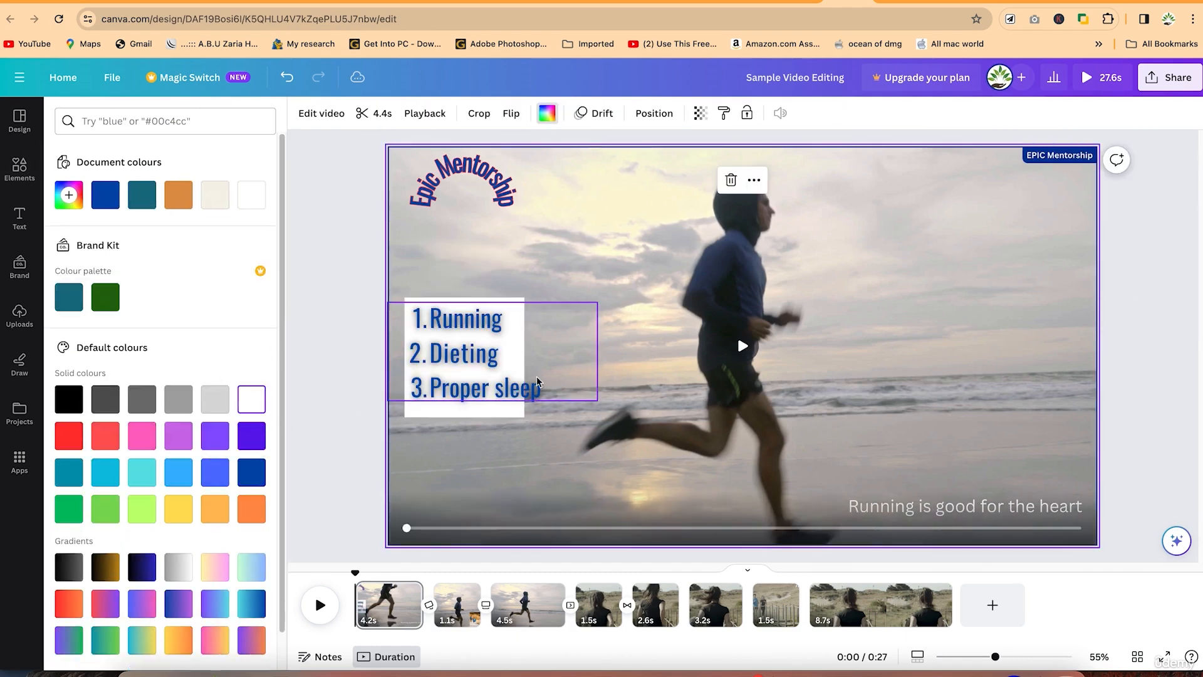
Widen the white square to the right so it backs the full width of the numbered list's text
click(502, 301)
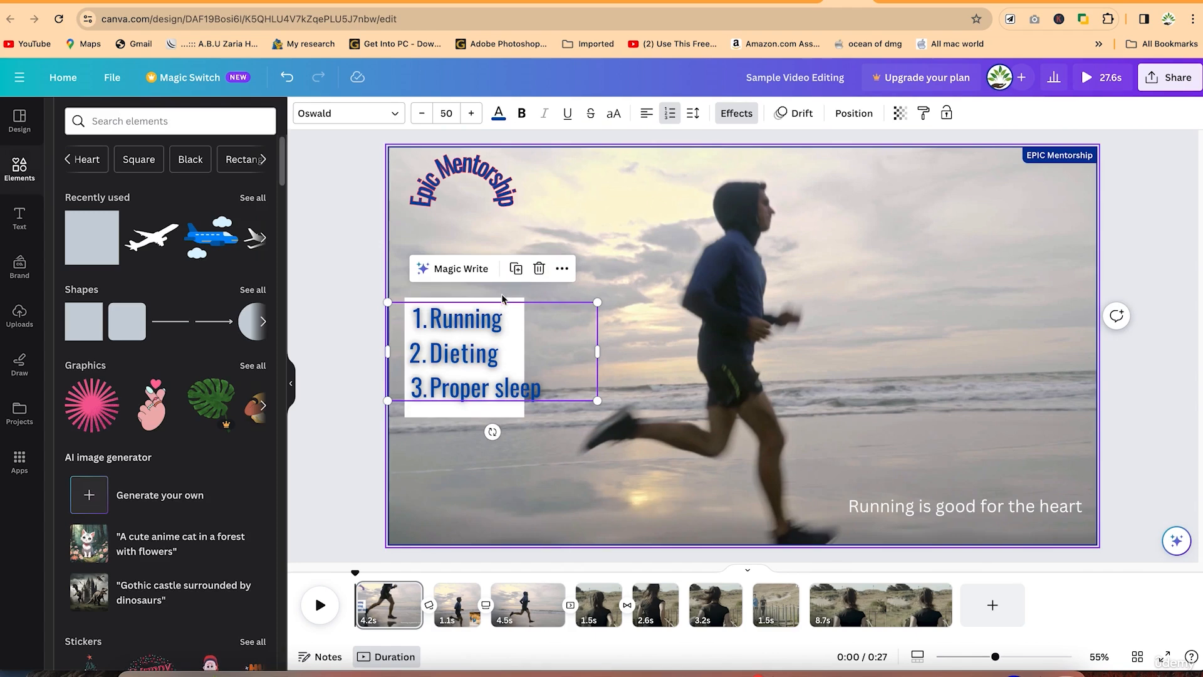
click(515, 344)
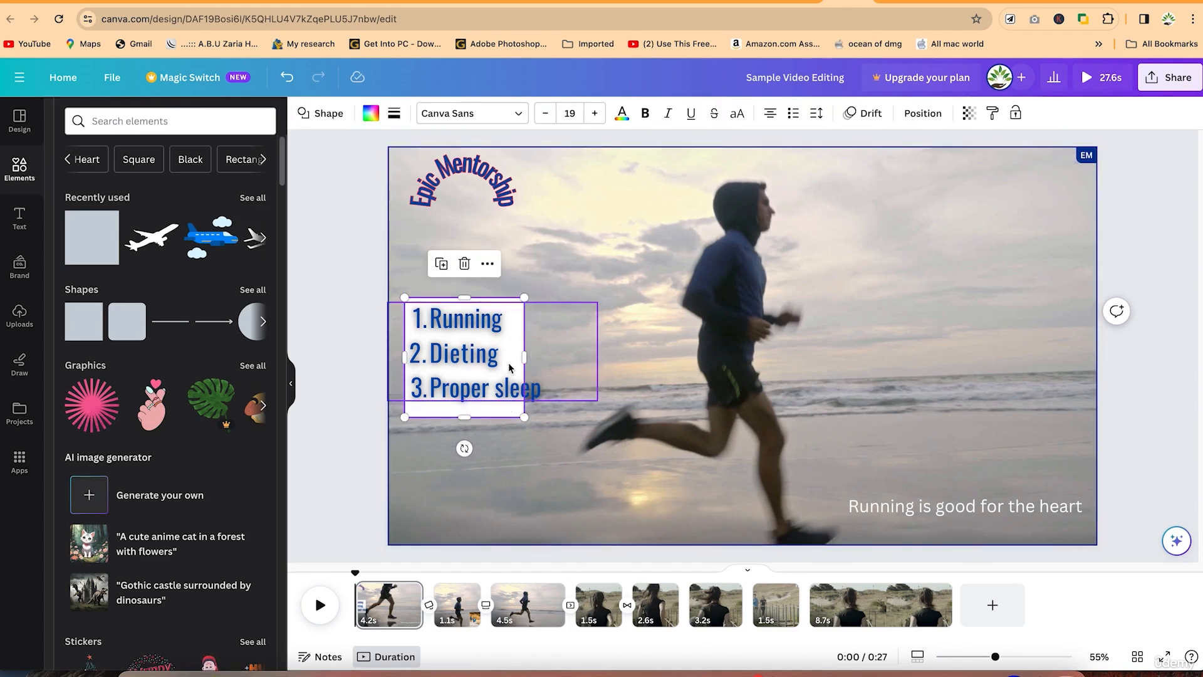
drag(524, 357, 589, 356)
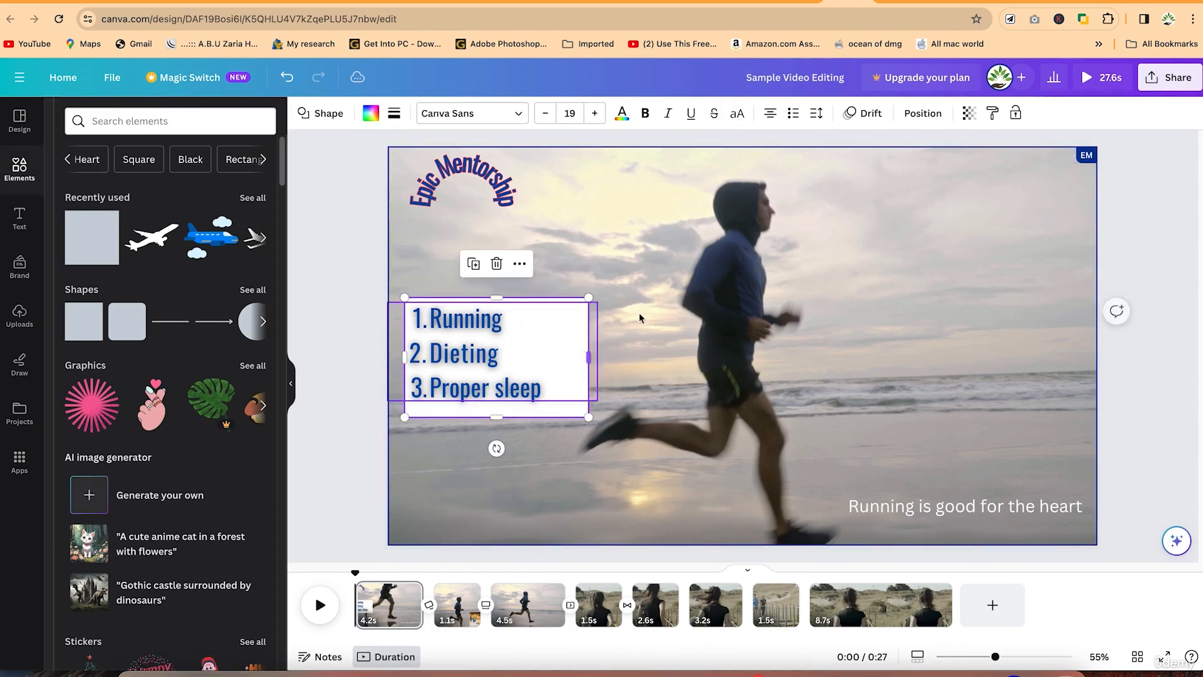
click(640, 318)
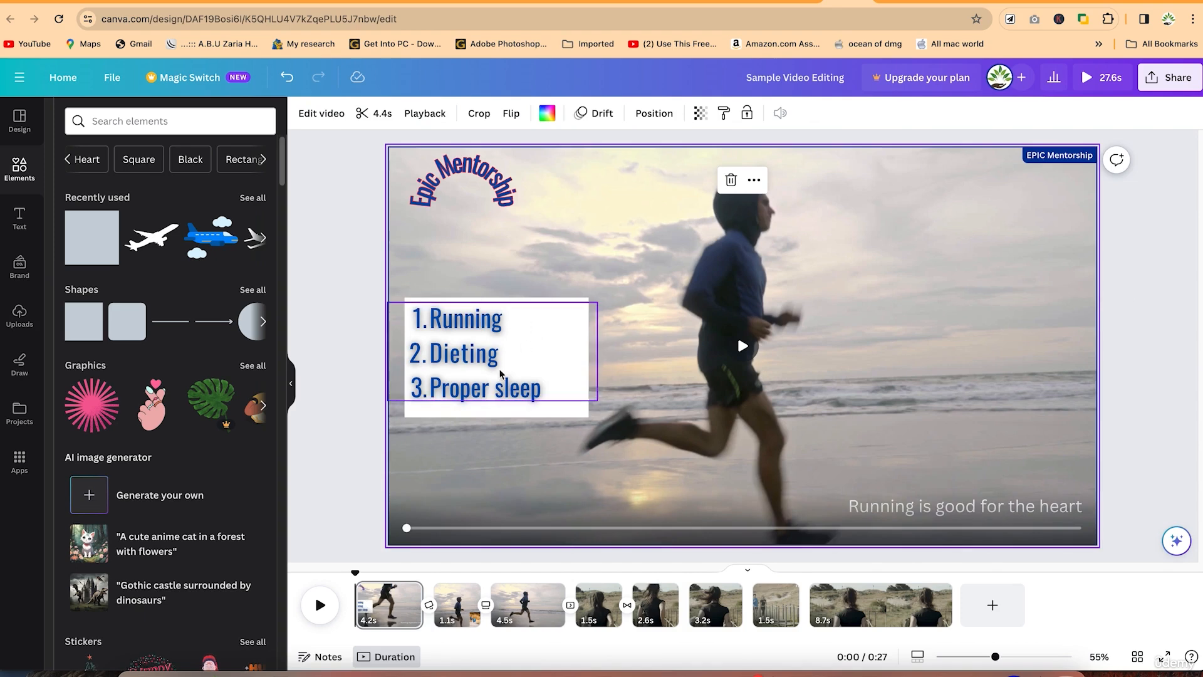
Search the graphics for "butterfly" and add the turquoise animated butterfly to the right half of the page
scroll(187, 357, down, 1)
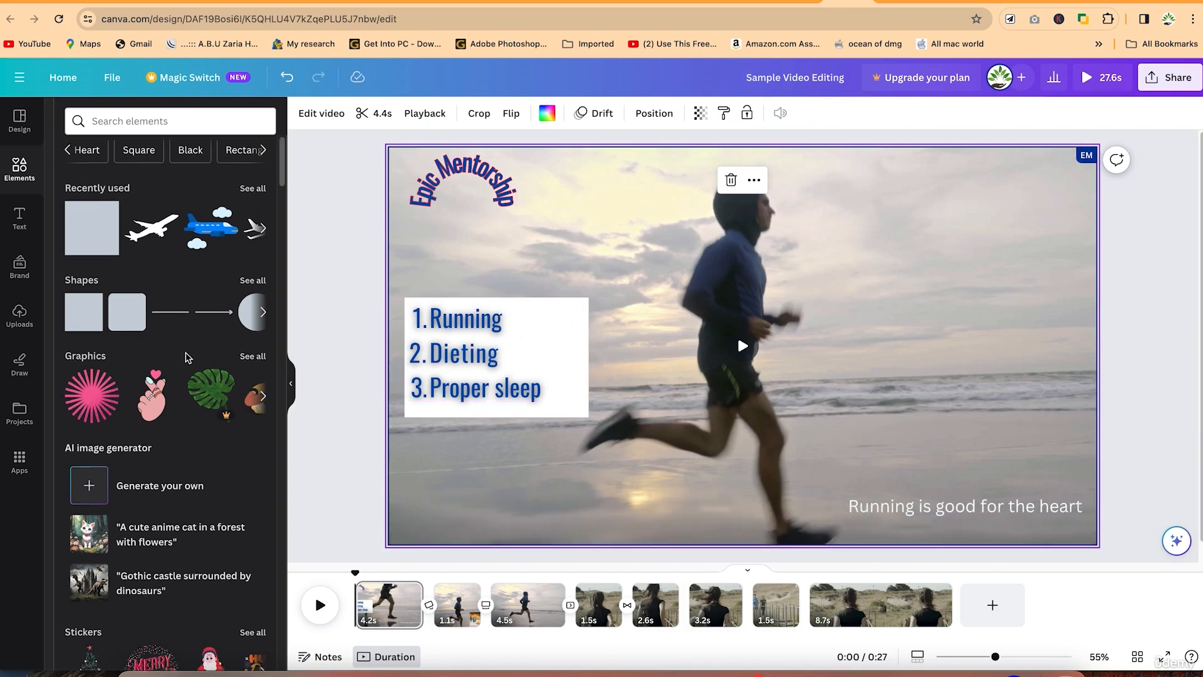
scroll(185, 356, down, 3)
scroll(185, 356, up, 2)
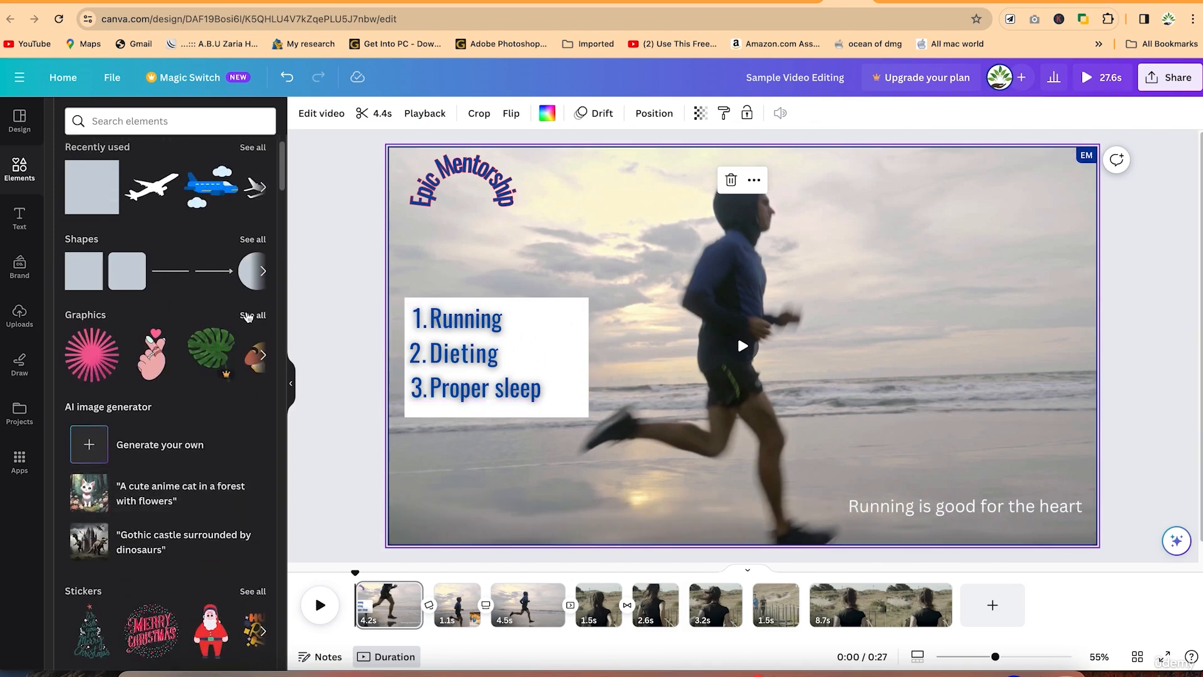
click(247, 317)
click(158, 156)
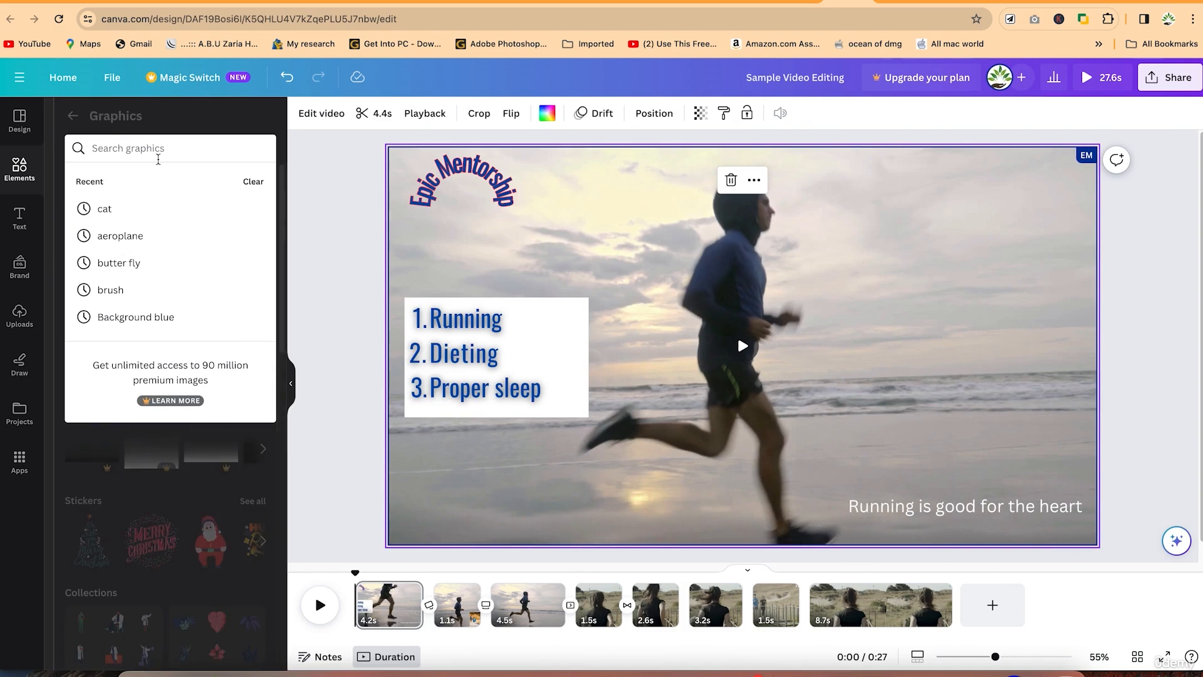
text(butterfl)
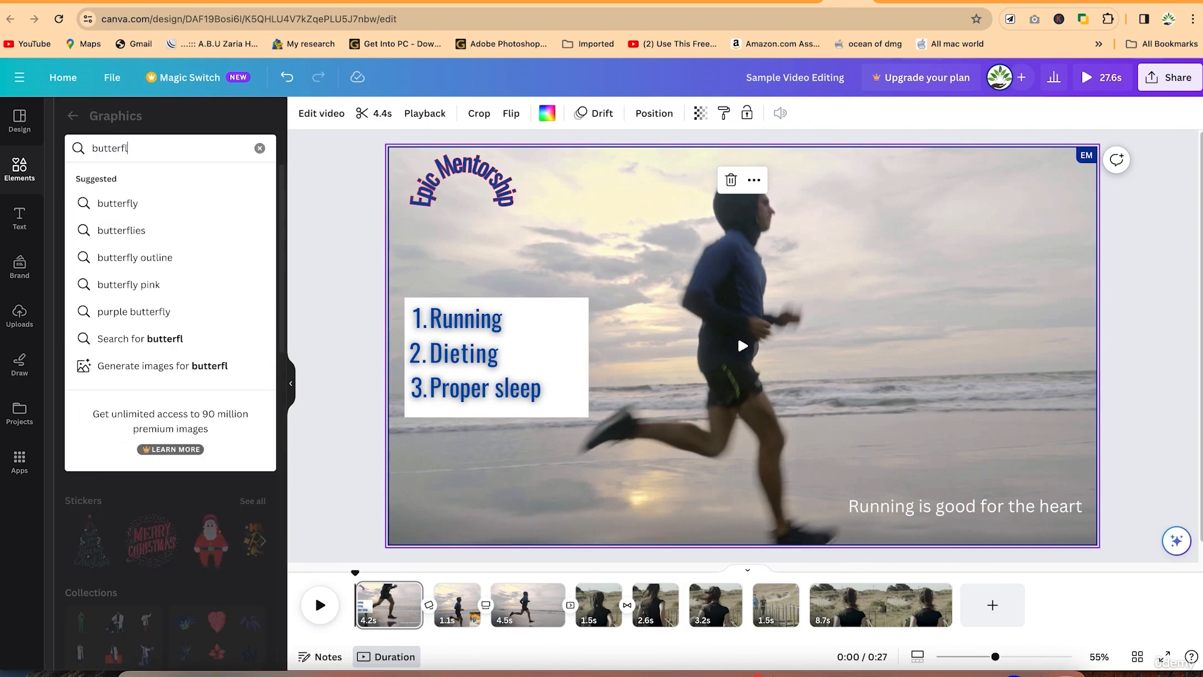
text(y)
key(Return)
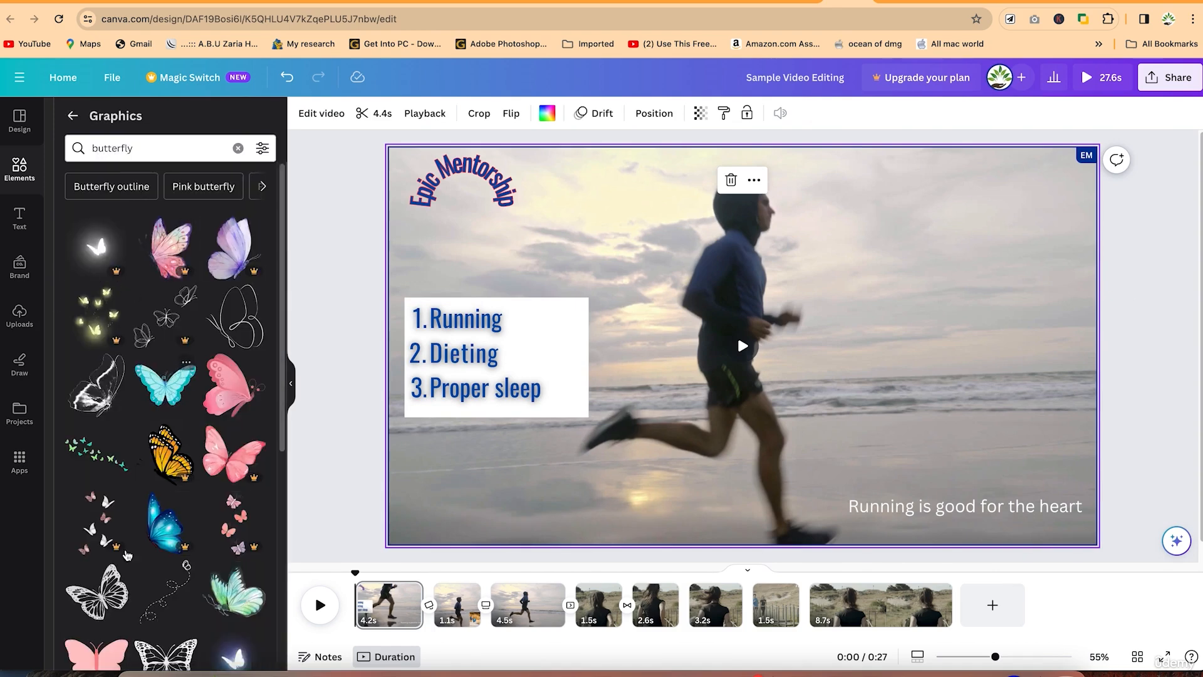
drag(169, 380, 857, 332)
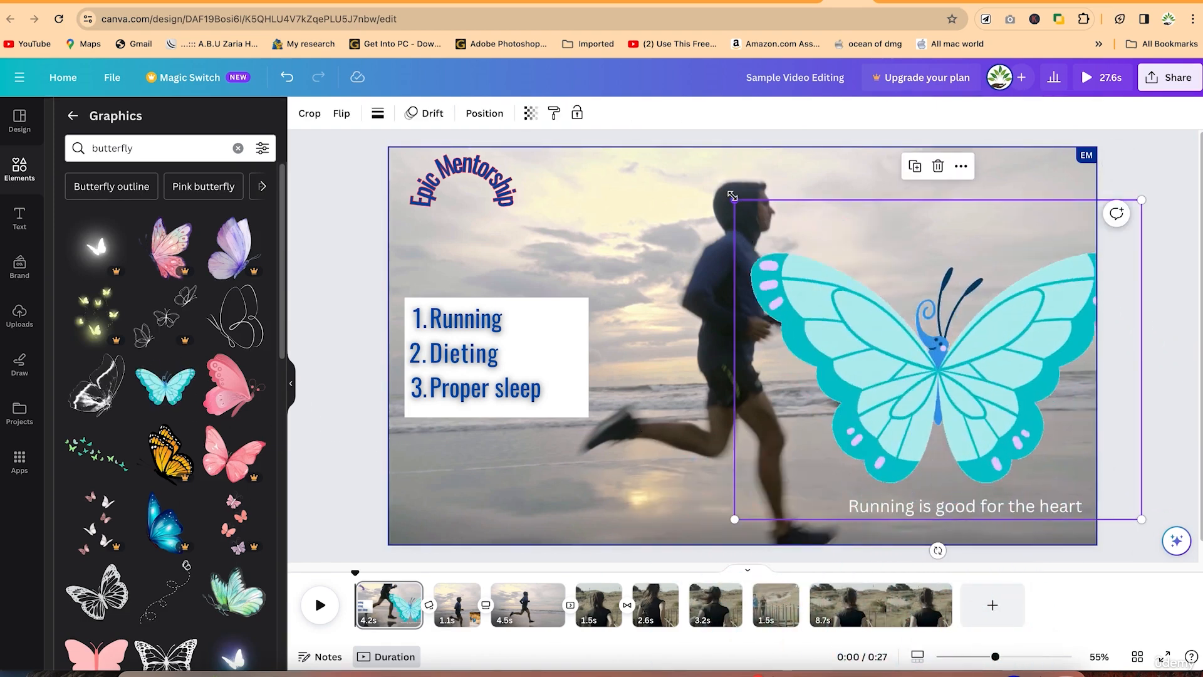
Shrink the turquoise butterfly to a small graphic and place it in the upper-right corner of the page
drag(735, 200, 893, 356)
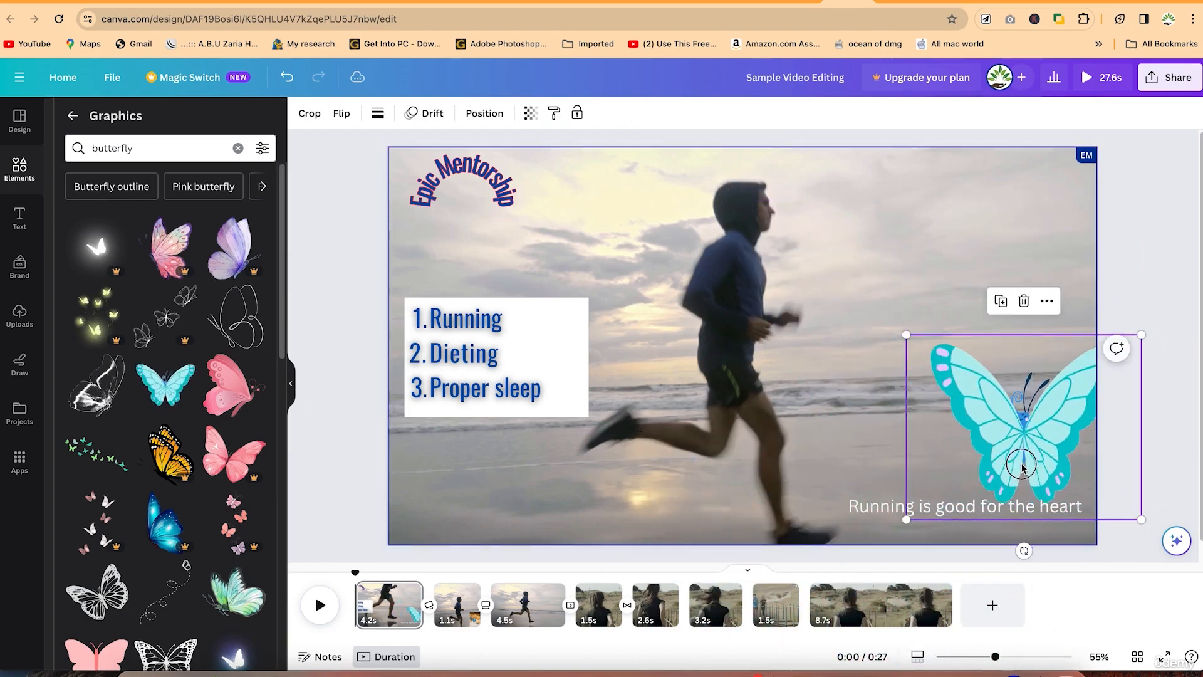
drag(1009, 450, 924, 431)
drag(823, 321, 954, 424)
drag(1006, 465, 1031, 222)
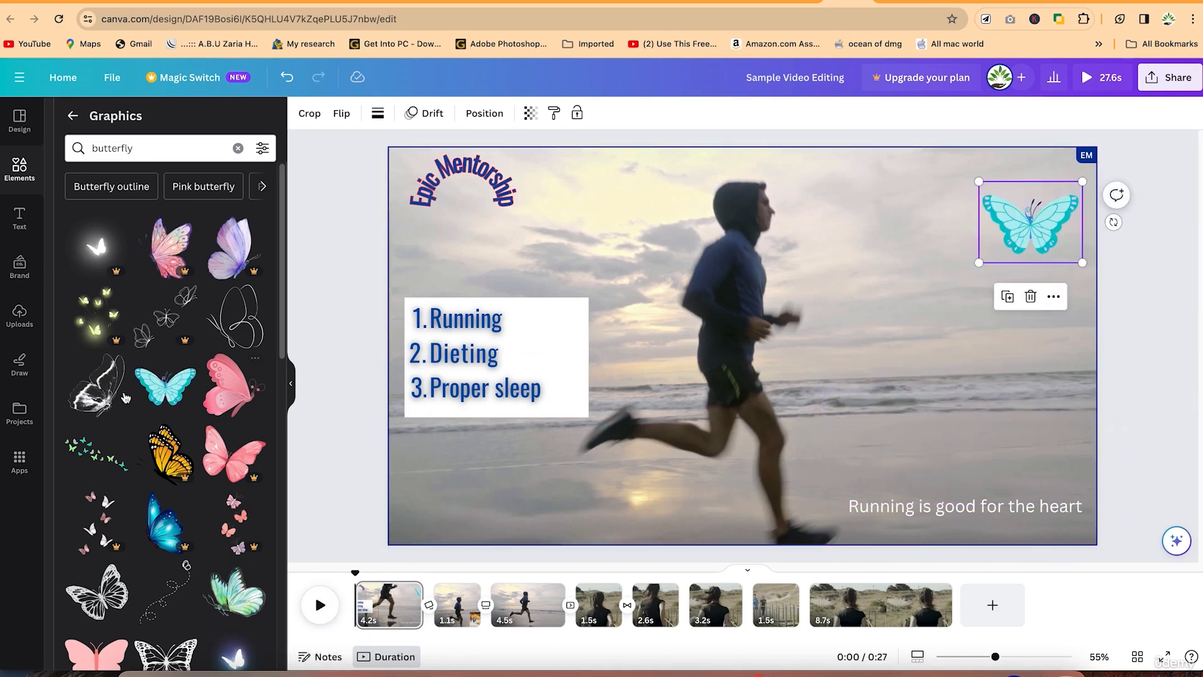
Look through the remaining butterfly graphics and search the graphics for "cat" instead
scroll(219, 280, down, 1)
scroll(220, 280, down, 10)
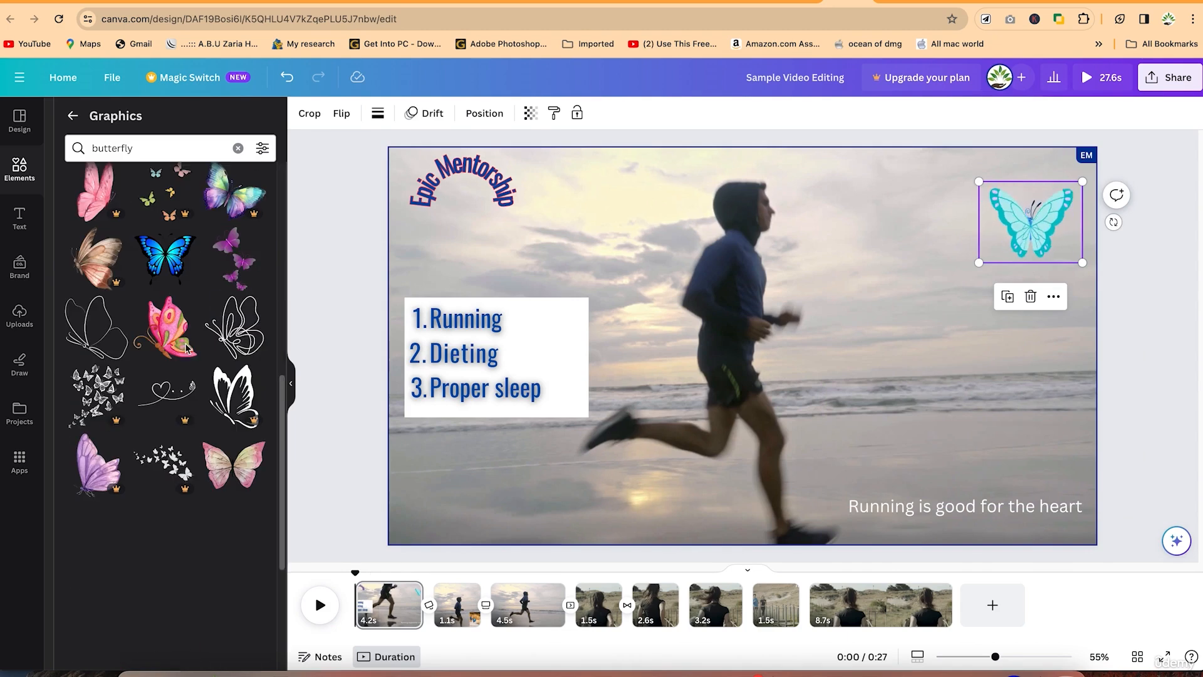
scroll(186, 356, up, 10)
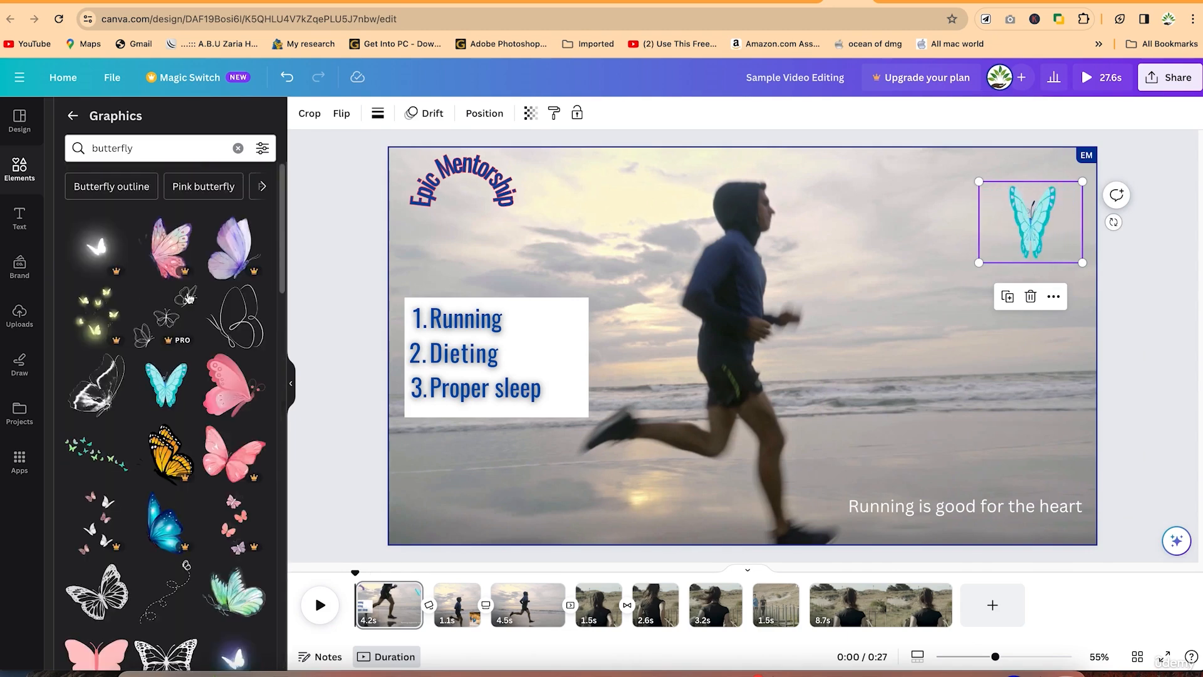
click(172, 146)
key(BackSpace)
key(BackSpace)
key(BackSpace)
key(BackSpace)
key(BackSpace)
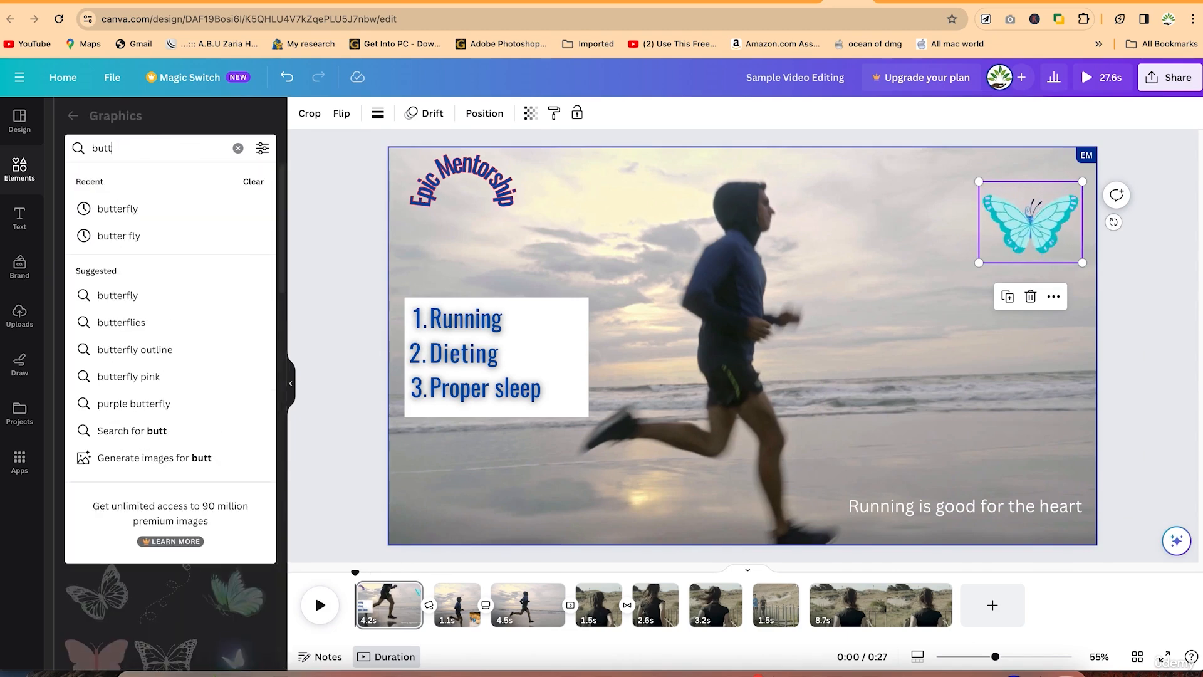
key(BackSpace)
text(cat)
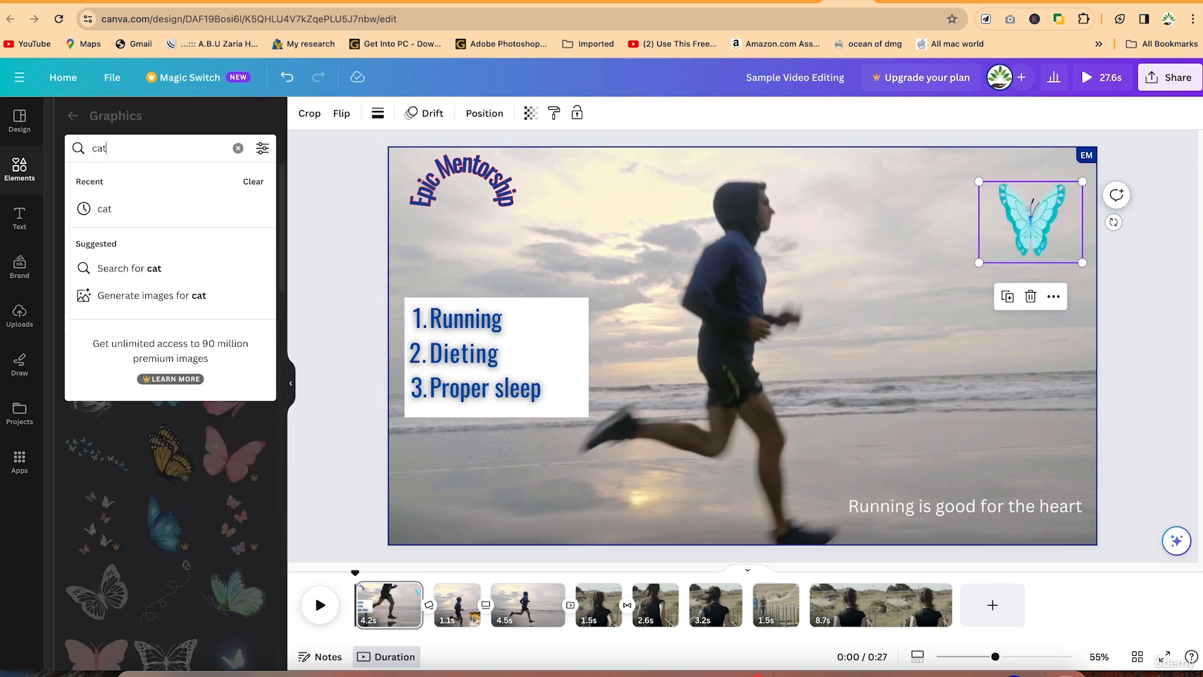
key(Return)
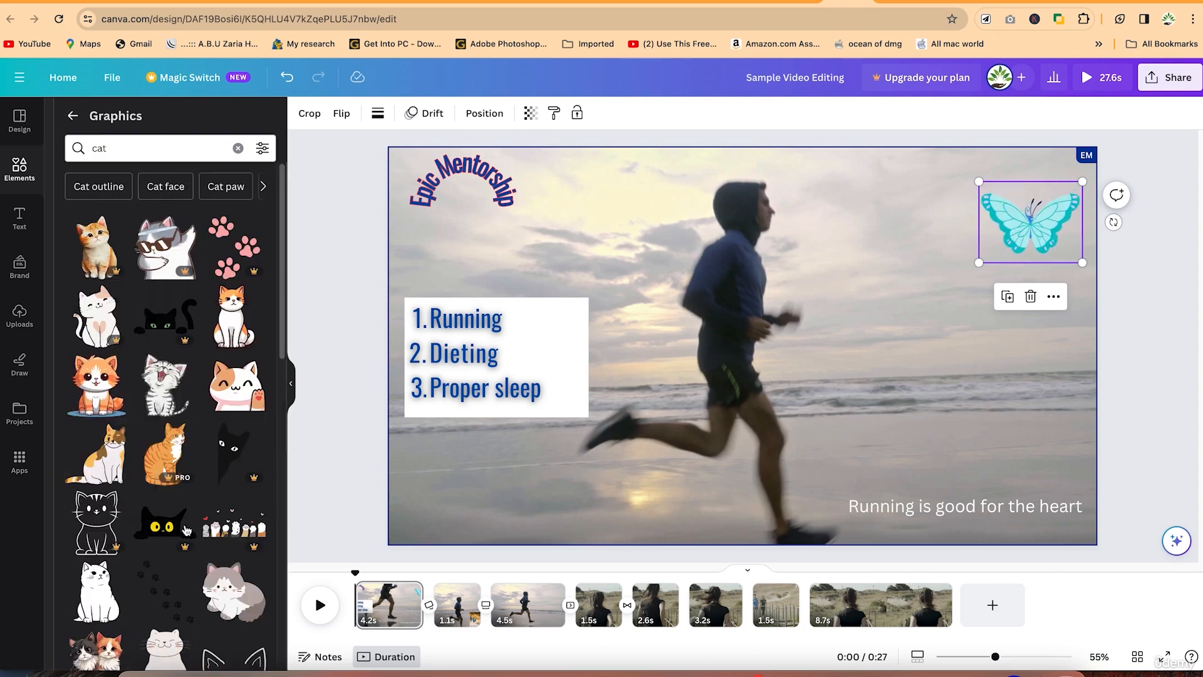
Look through the cat graphics, including the suggested "Cat outline" and "Cat ears" searches
scroll(92, 326, down, 10)
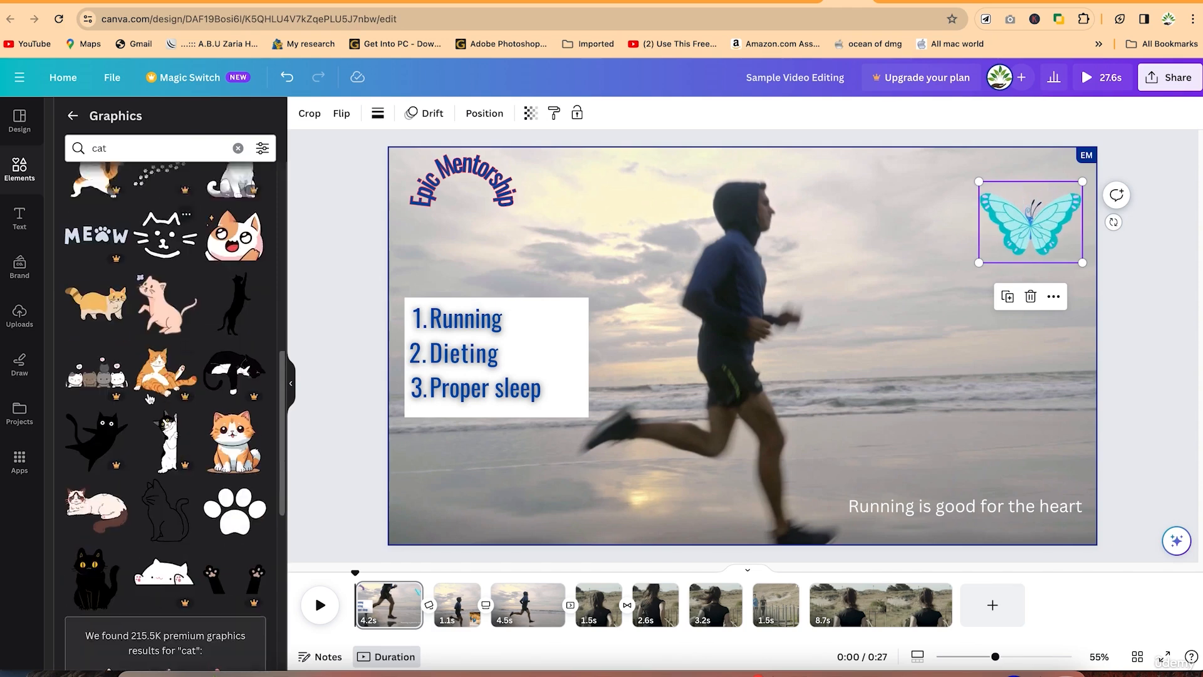
scroll(164, 250, up, 10)
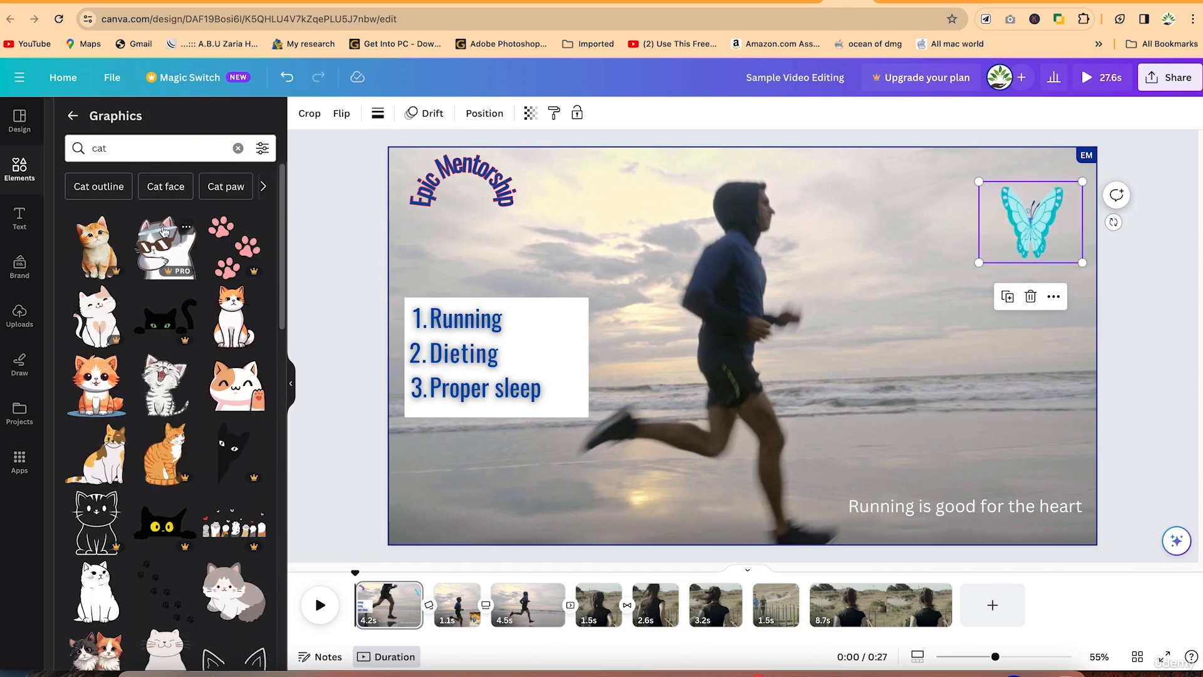
click(98, 188)
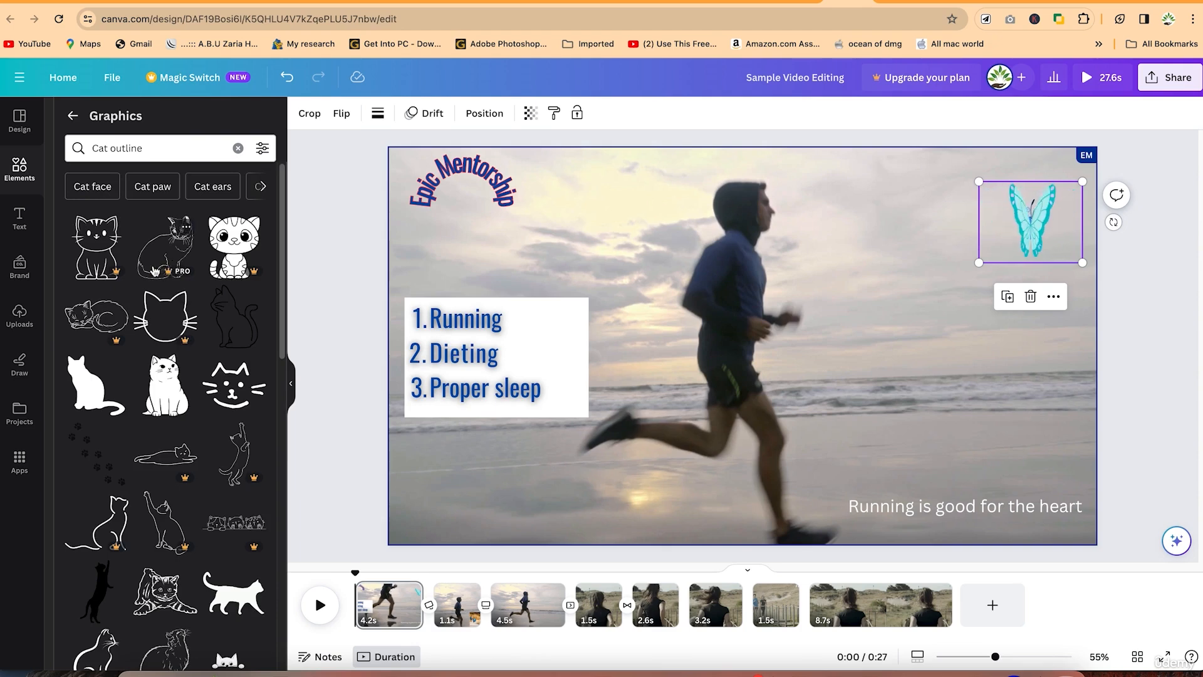
scroll(133, 459, down, 2)
scroll(144, 460, up, 2)
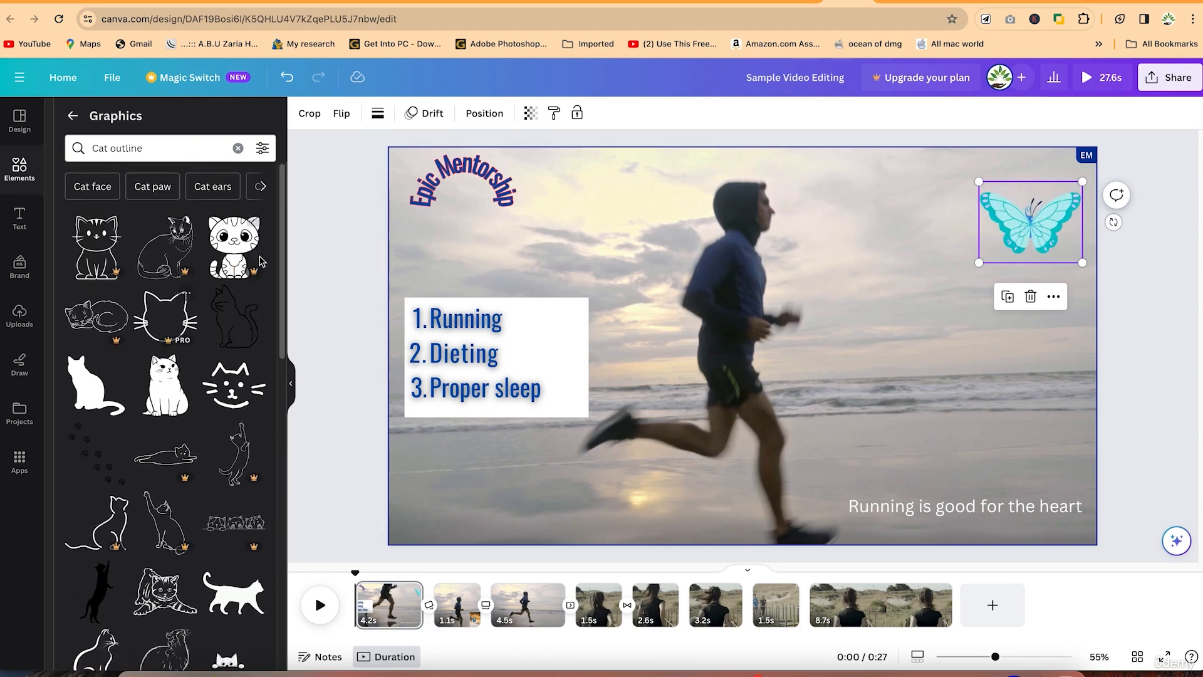
click(233, 188)
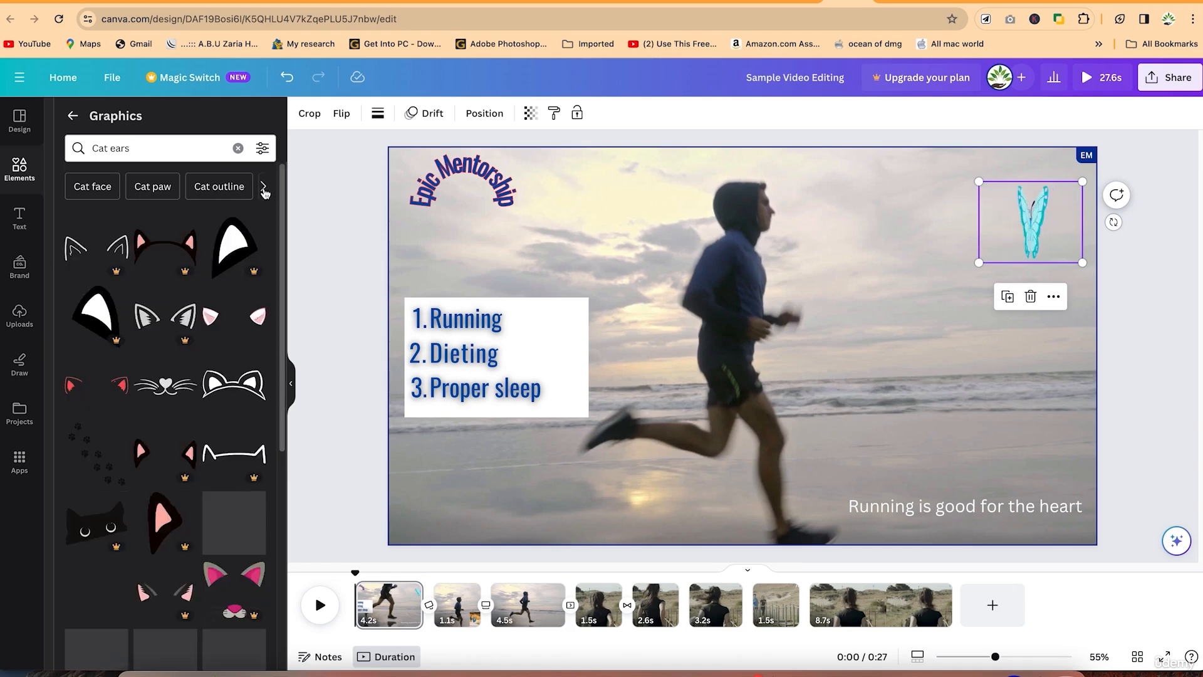
scroll(163, 489, down, 3)
scroll(162, 489, up, 3)
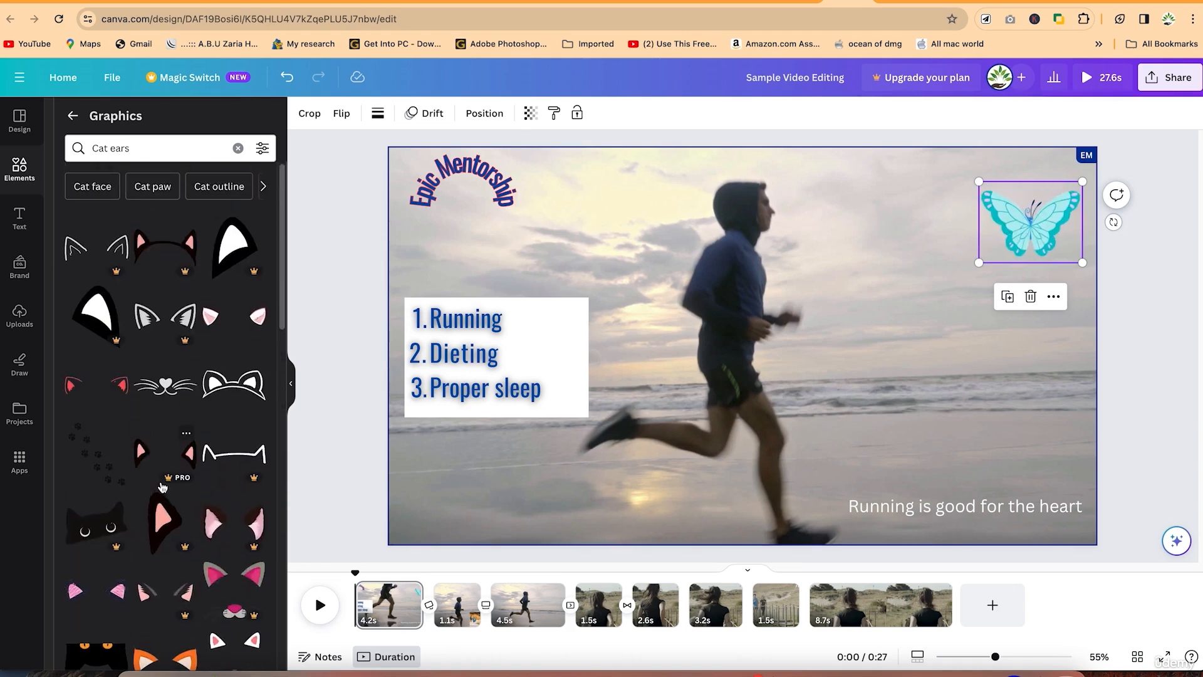
Browse the suggested "Kitten" graphics, then clear the search and look over the default graphics categories and recent searches
click(264, 187)
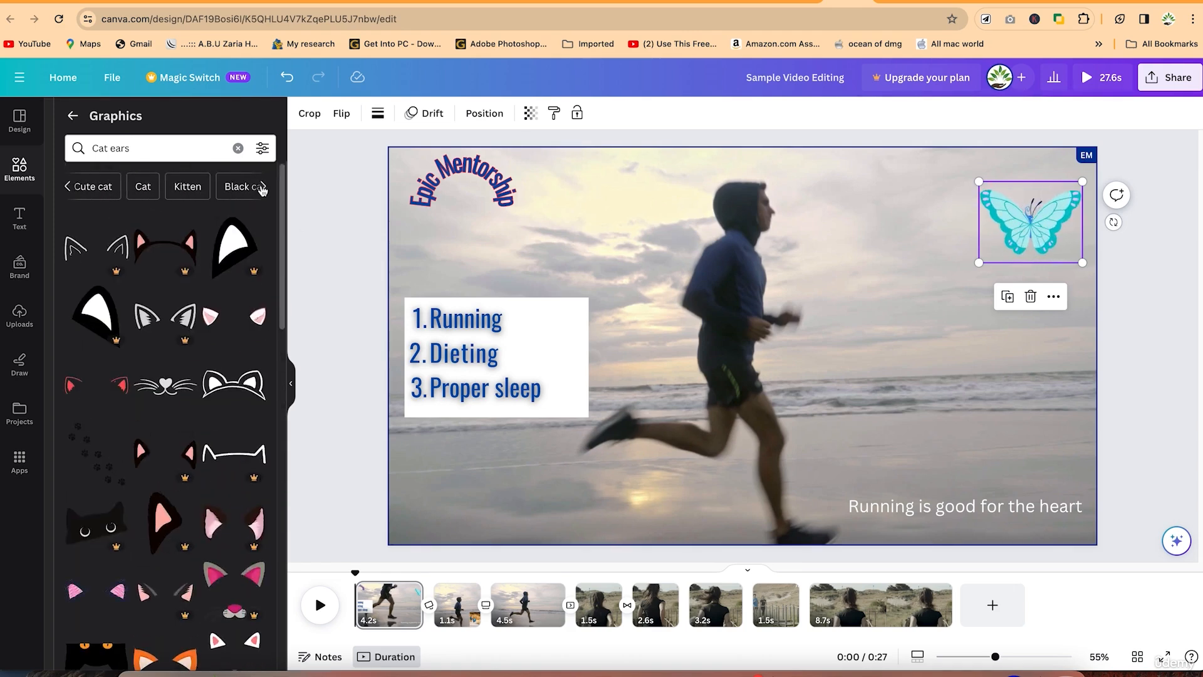
click(187, 186)
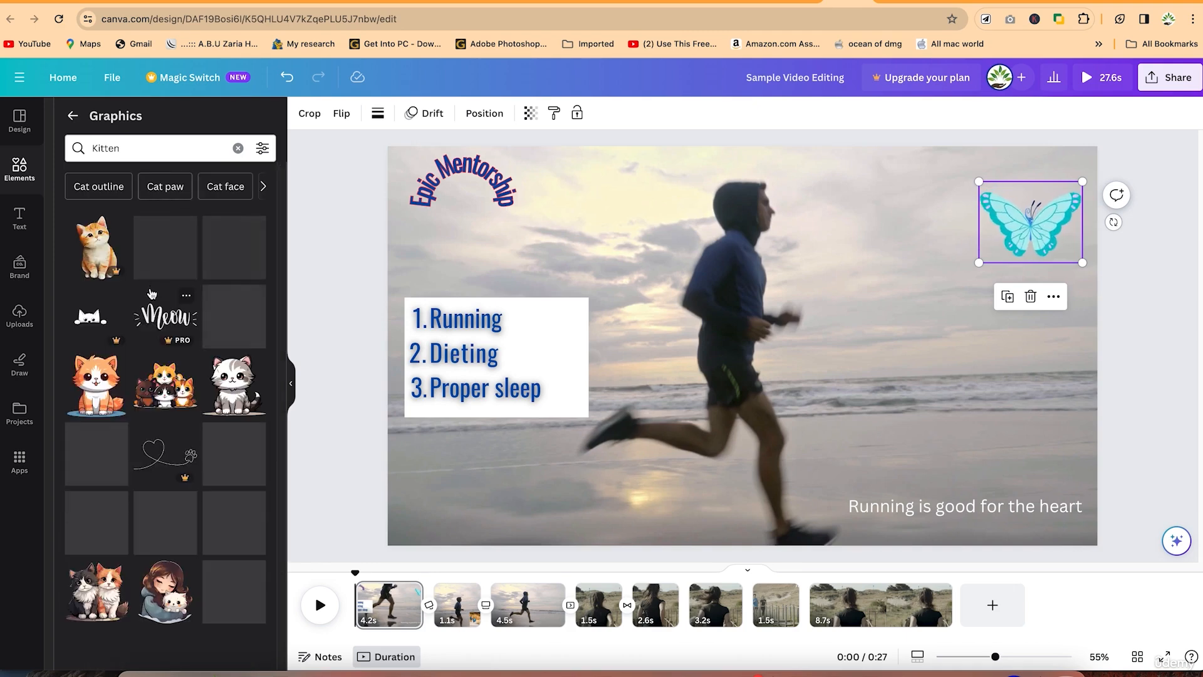
scroll(173, 374, down, 1)
scroll(172, 374, down, 5)
scroll(156, 483, up, 6)
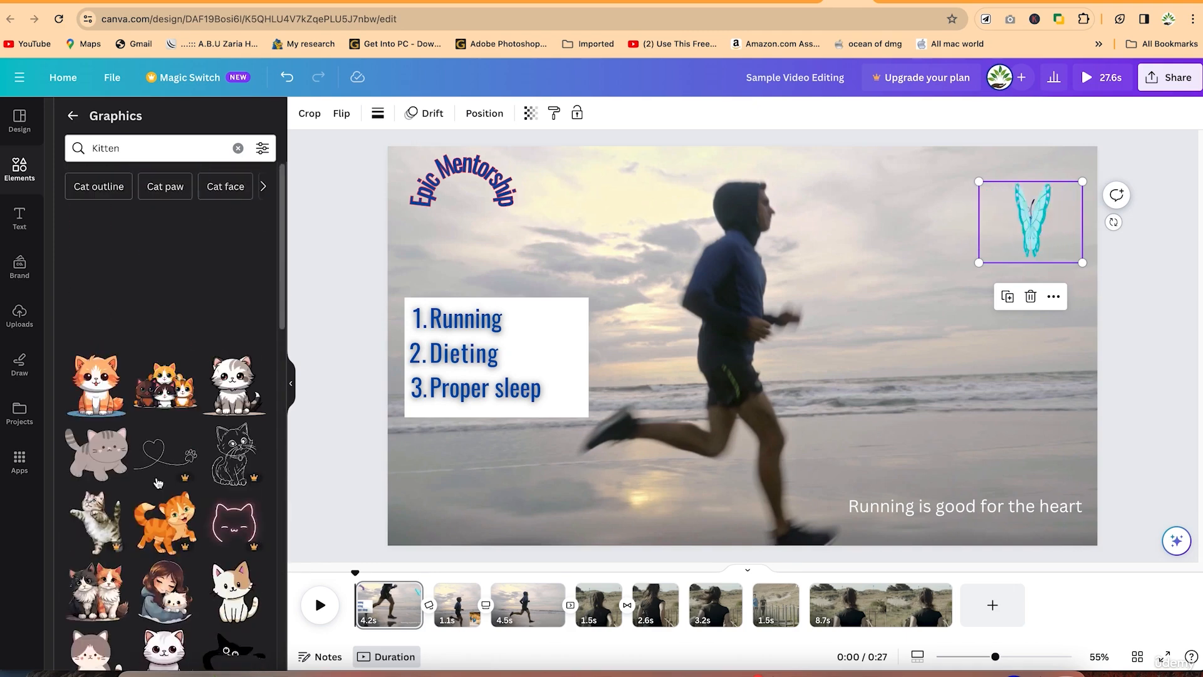
click(238, 148)
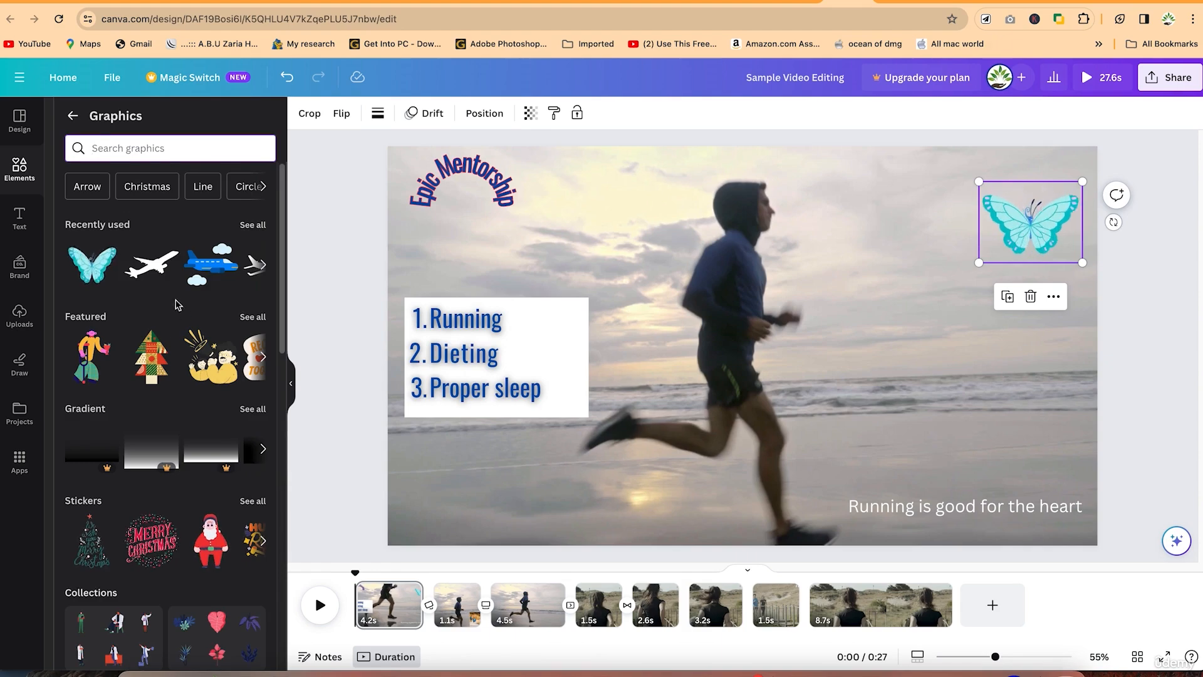
scroll(167, 396, down, 10)
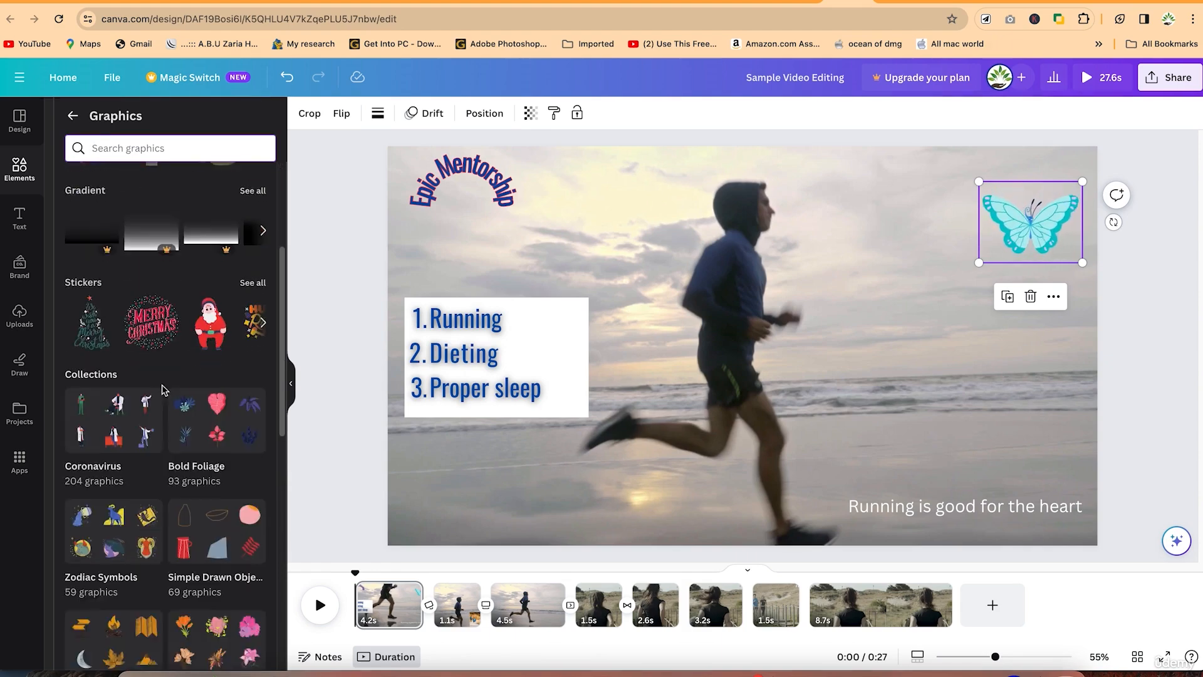
scroll(165, 379, up, 10)
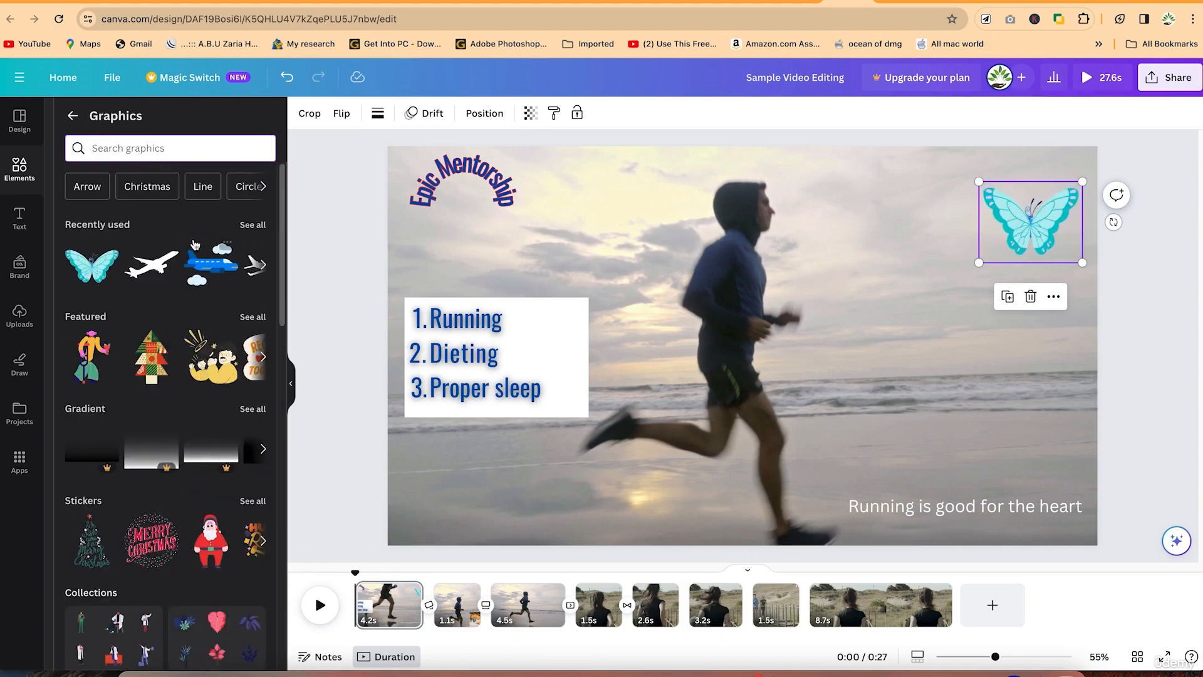
click(141, 154)
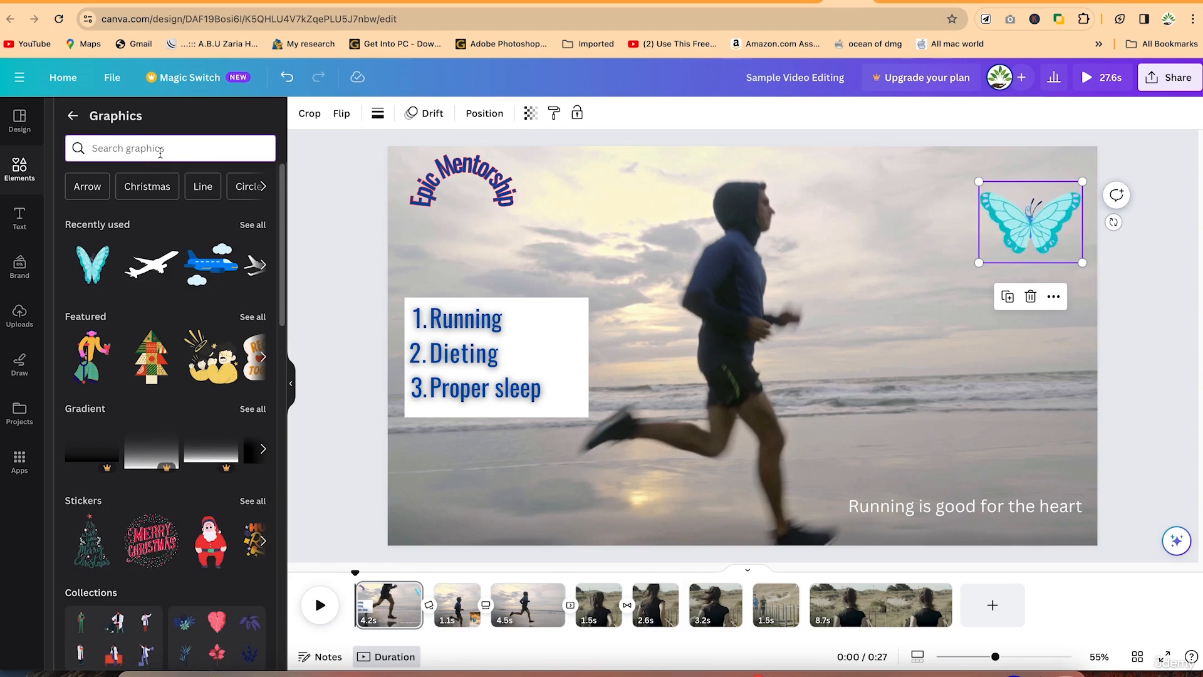
click(161, 151)
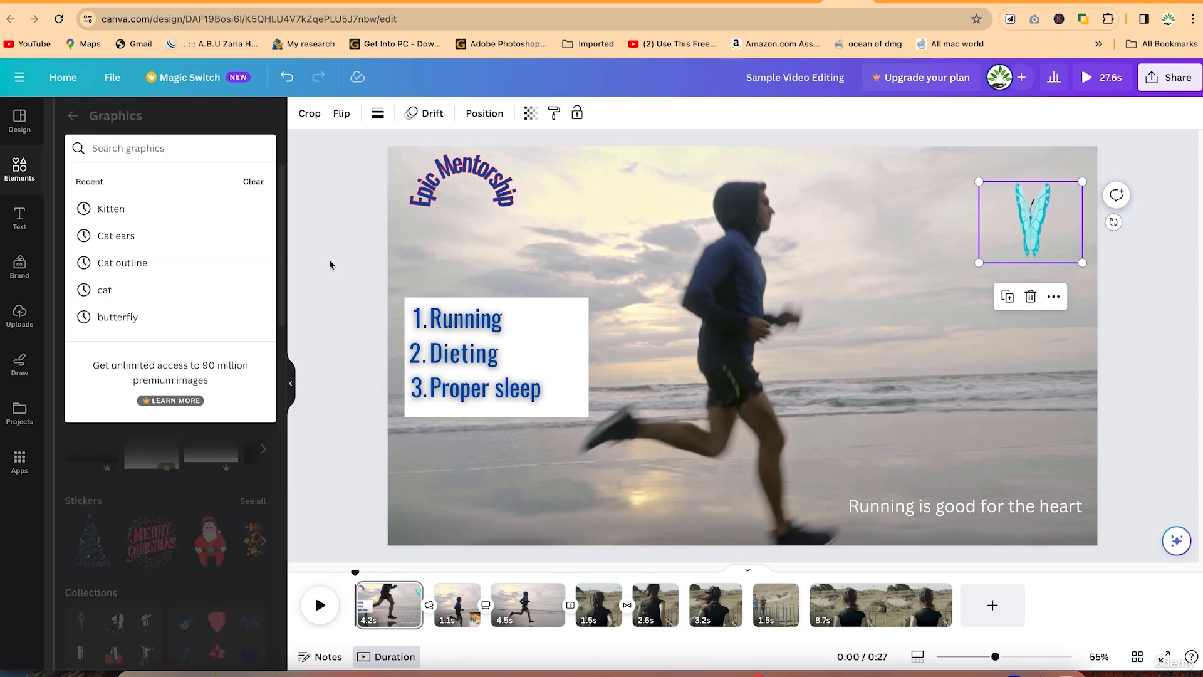
click(342, 270)
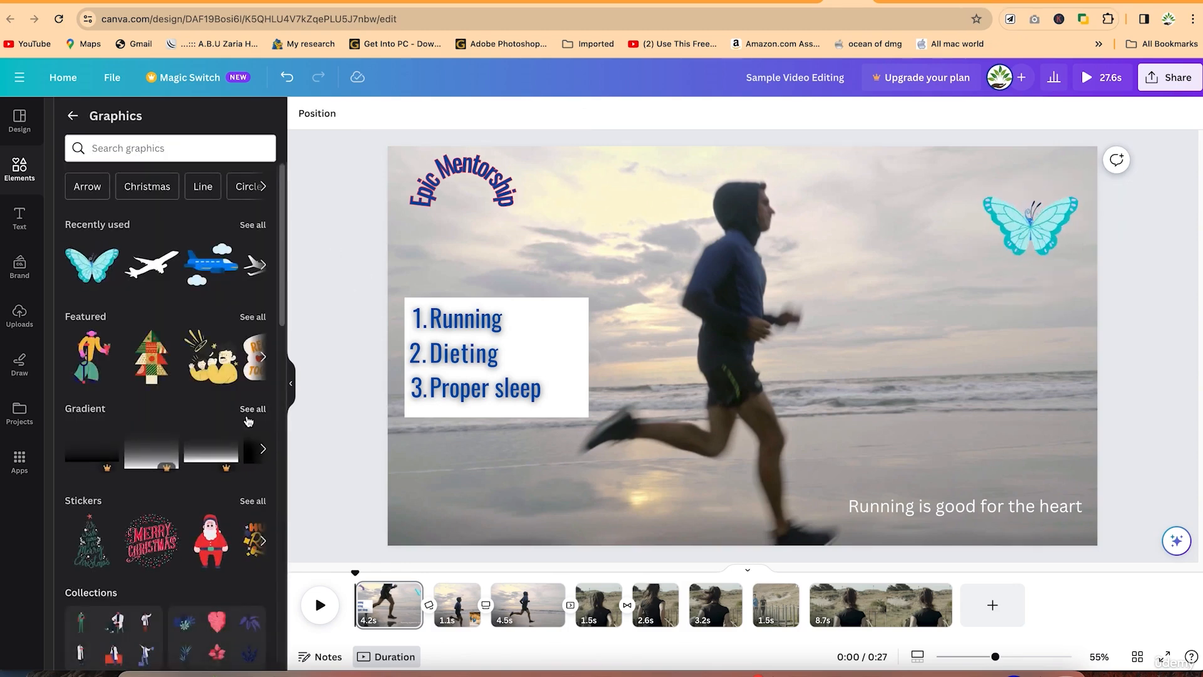
Search the graphics for "frame" and add the white rectangular outline with rounded corners to the page
click(151, 150)
text(frame)
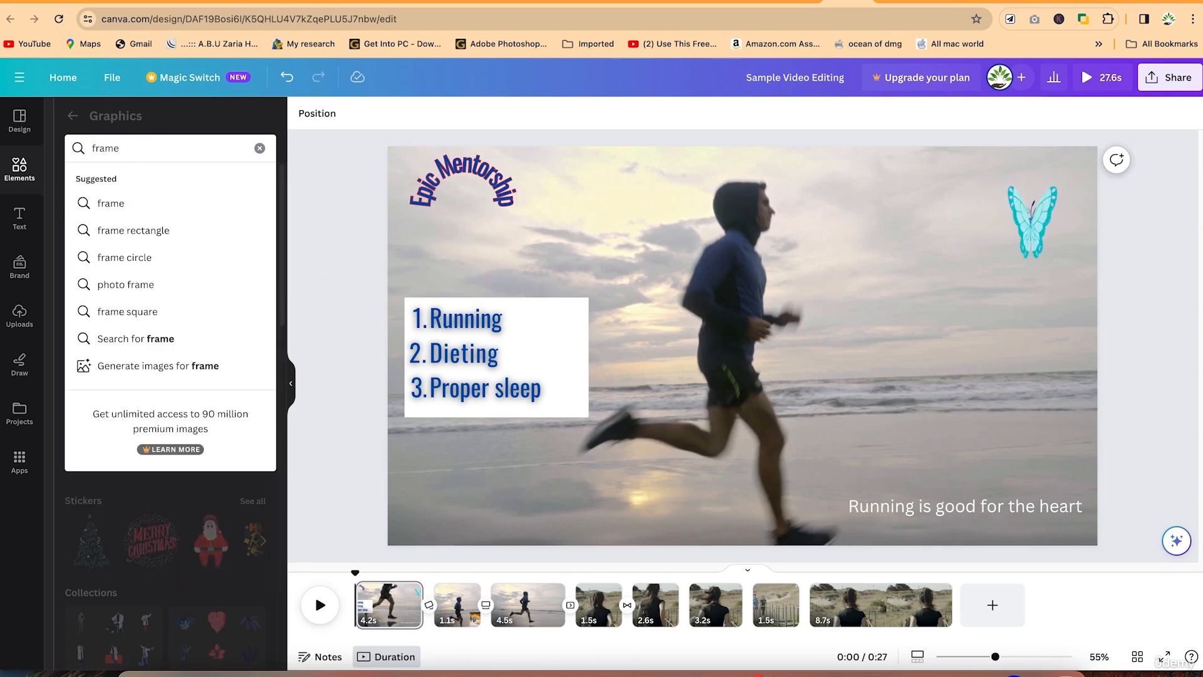
key(Return)
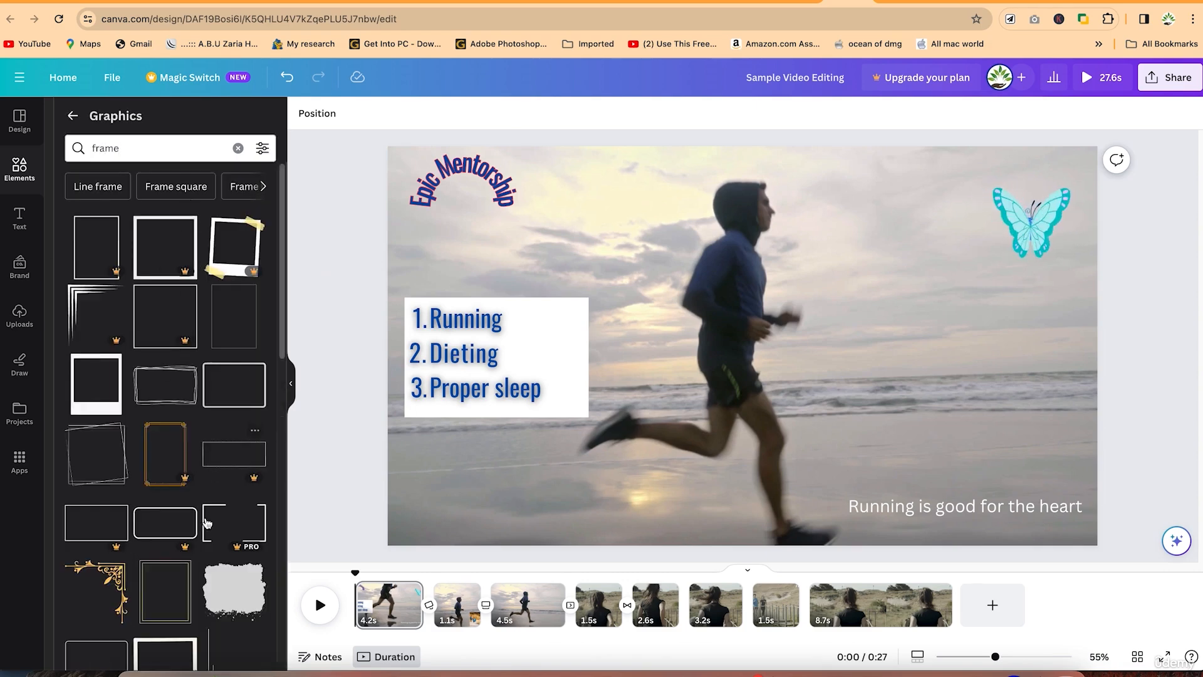
scroll(207, 524, down, 10)
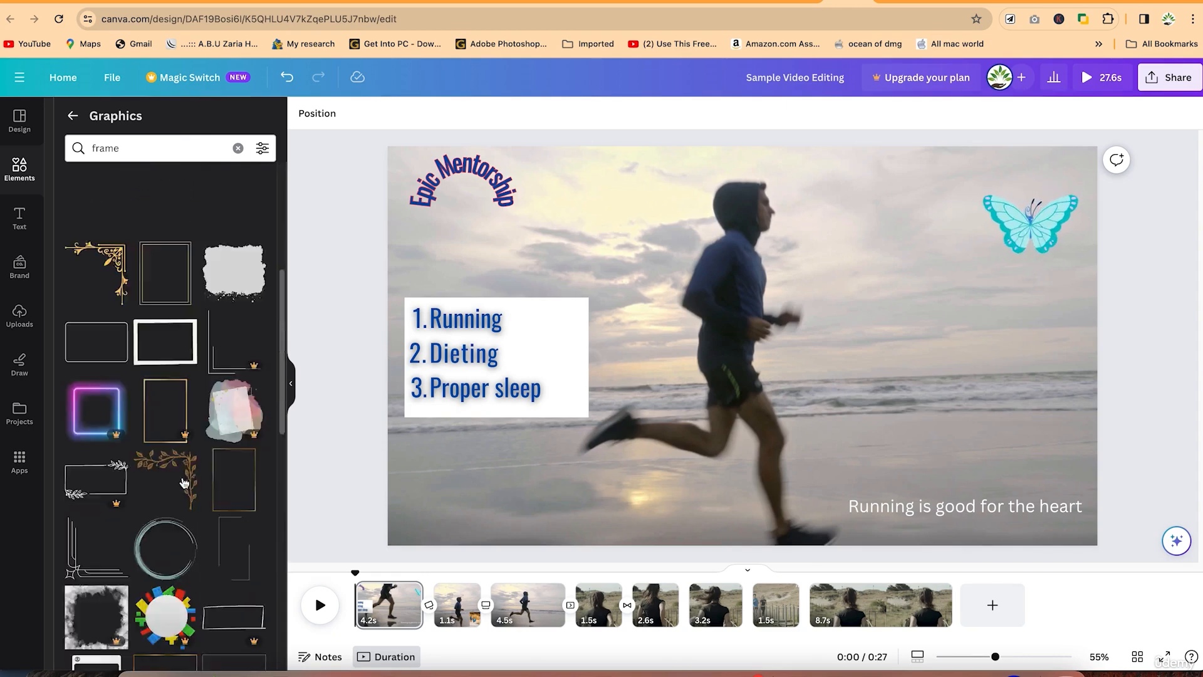
scroll(173, 445, up, 5)
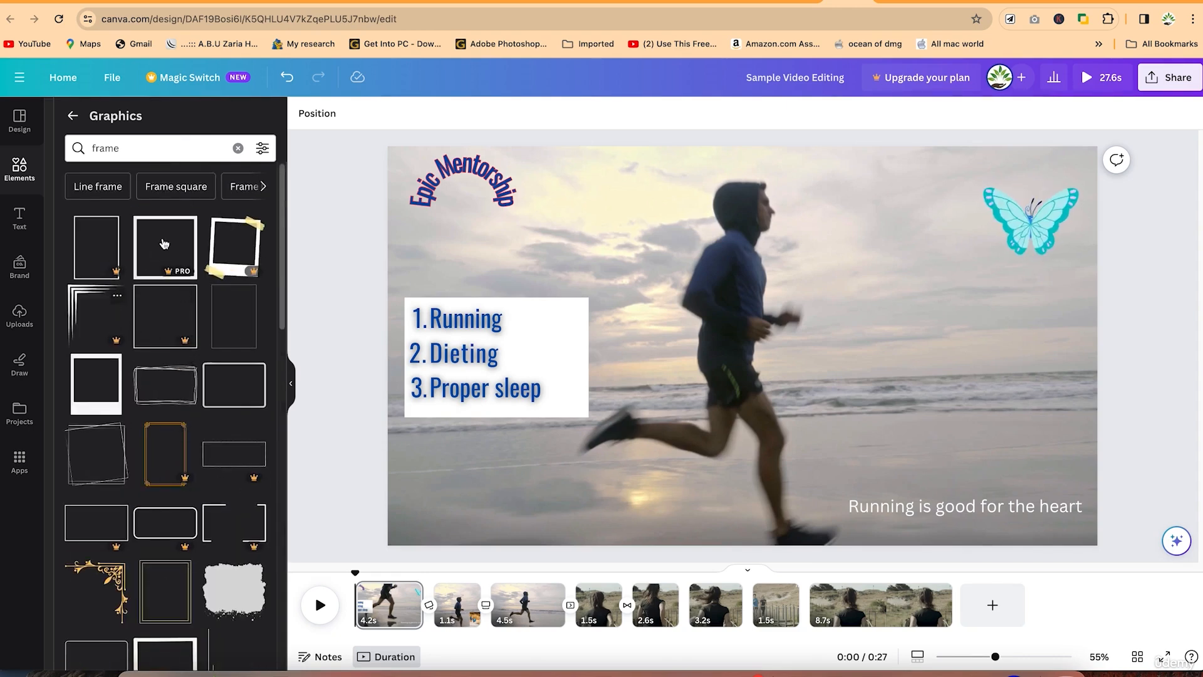
click(242, 390)
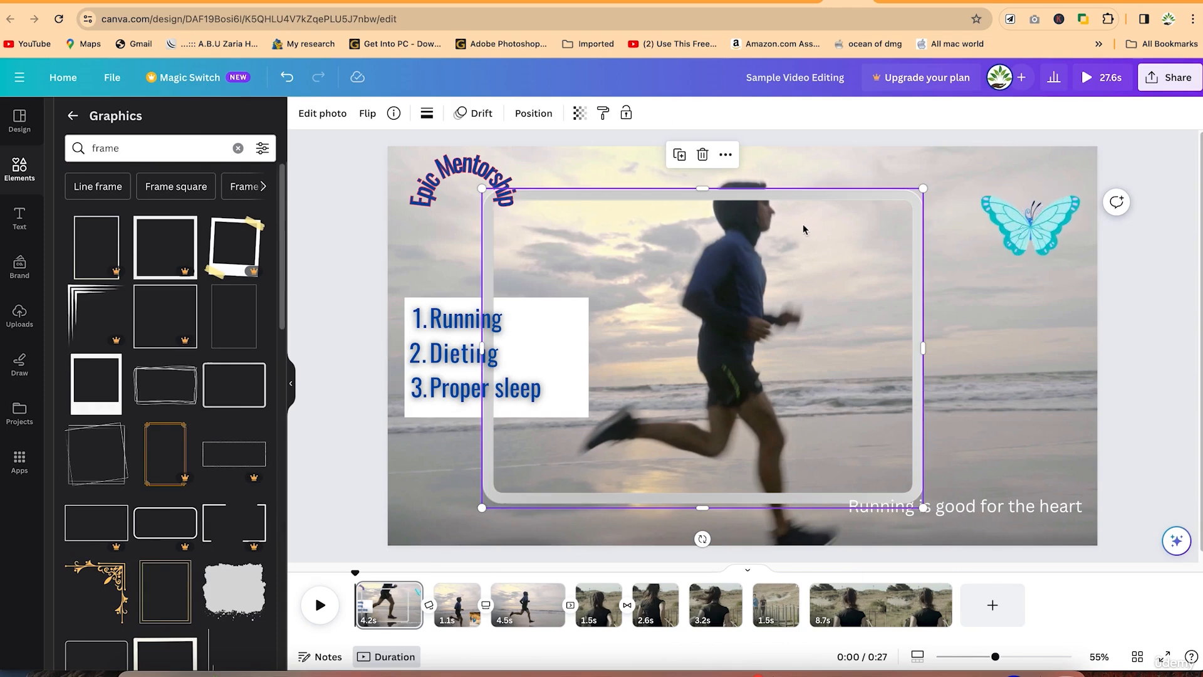
Stretch the white frame graphic on all four sides so it reaches the edges of the page
drag(923, 348, 1098, 348)
drag(482, 348, 387, 347)
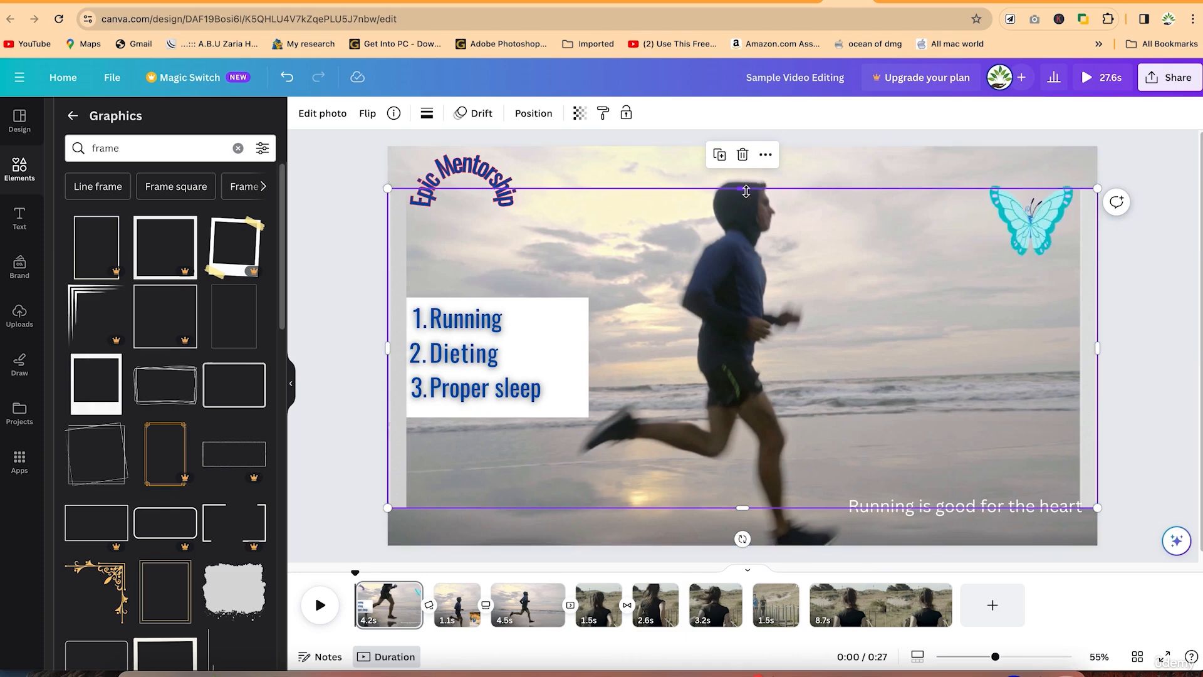
drag(743, 188, 758, 148)
drag(736, 508, 733, 547)
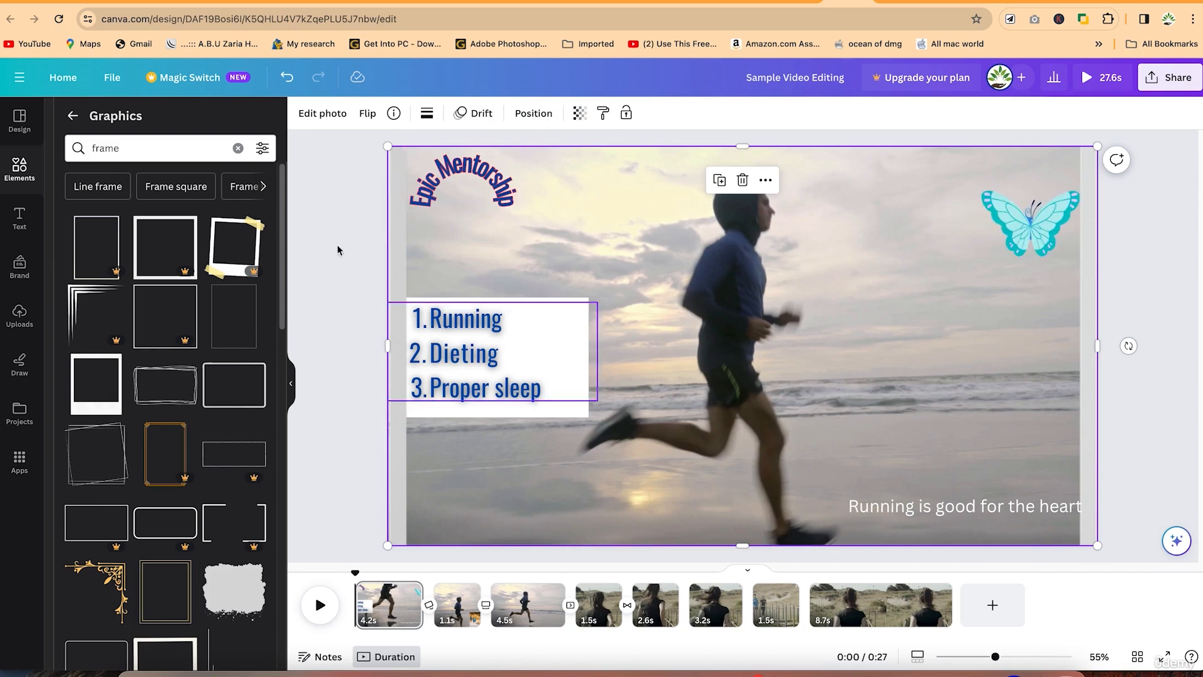
Add a circular photo frame from the elements library and place it in the right half of the page, overlapping the butterfly
click(240, 148)
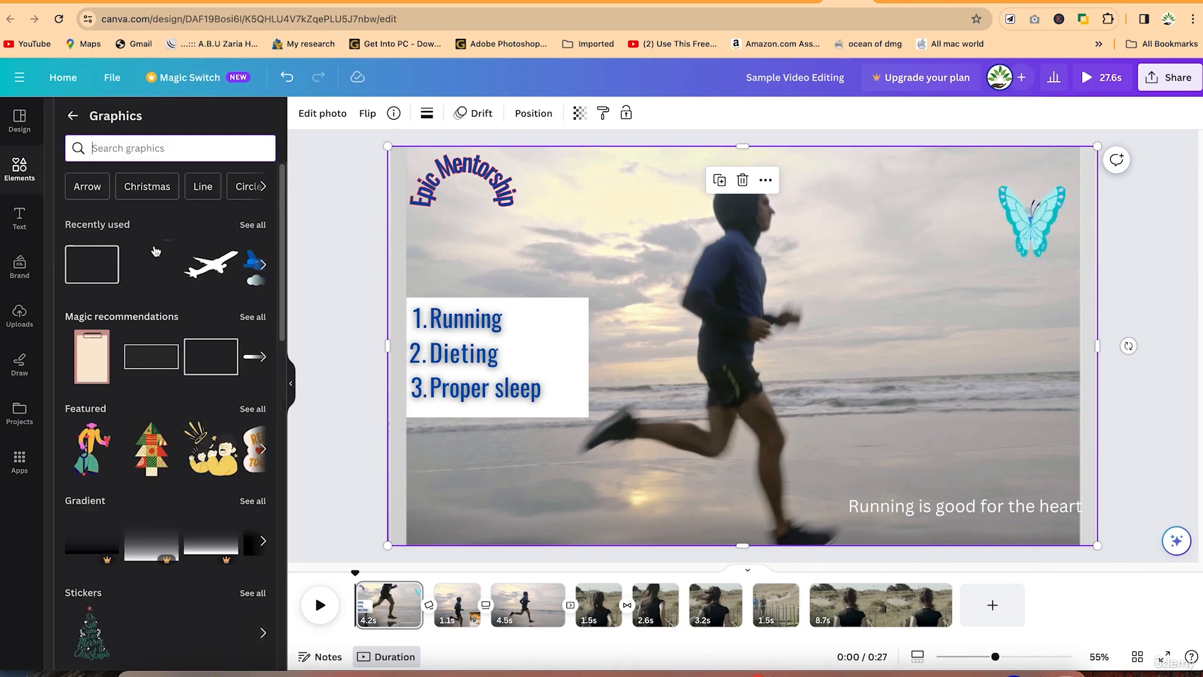
scroll(189, 352, down, 3)
scroll(188, 350, down, 10)
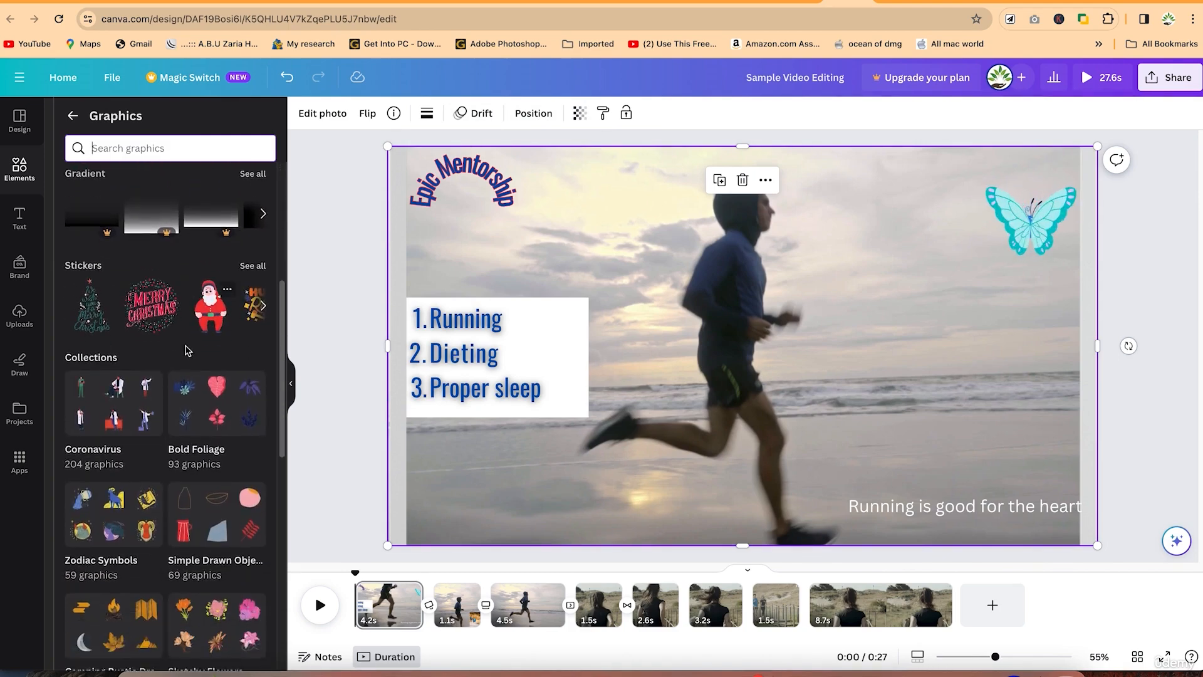
scroll(162, 377, up, 10)
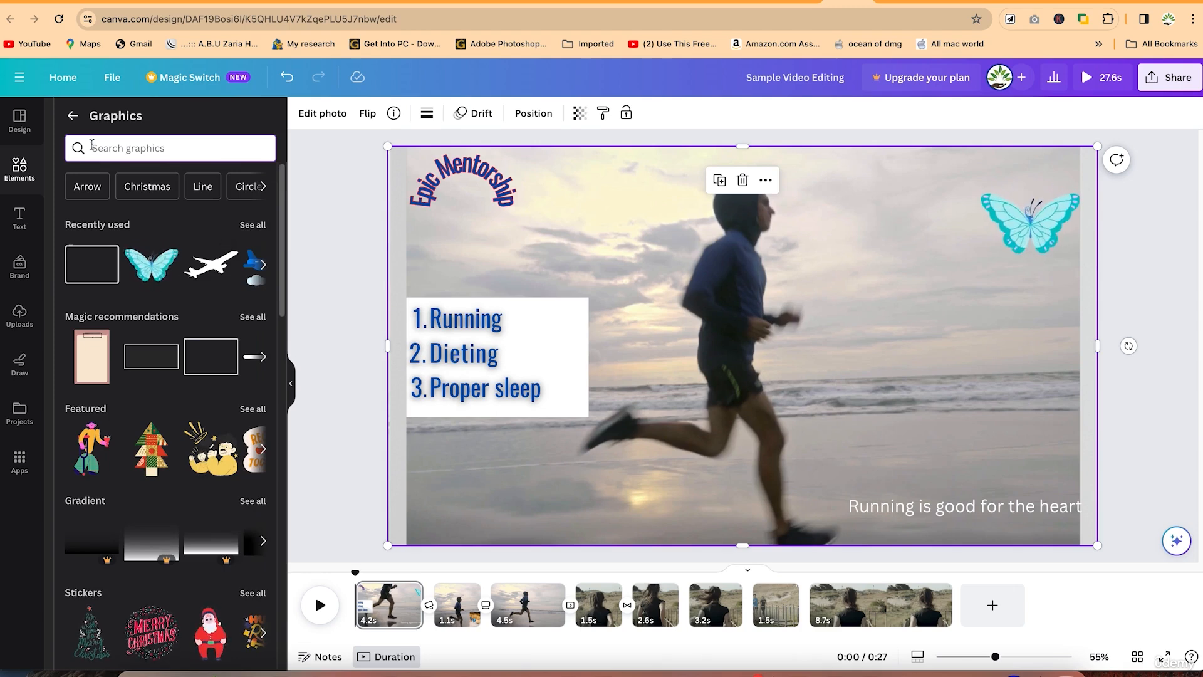
click(74, 117)
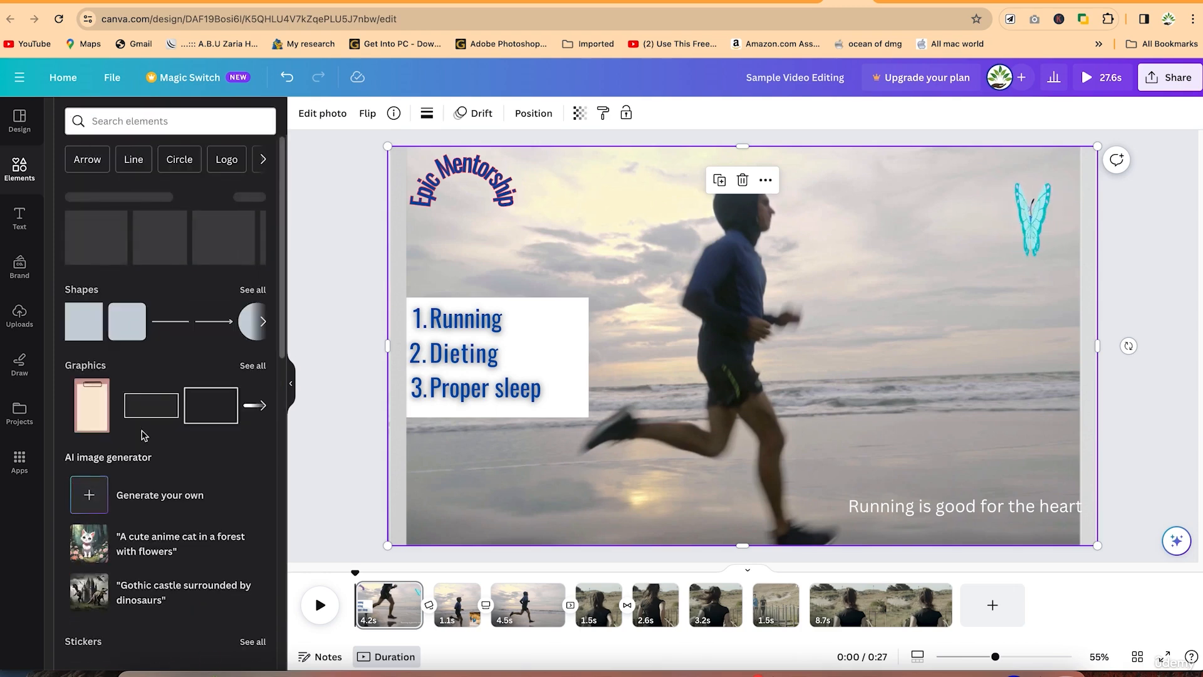
scroll(154, 439, down, 15)
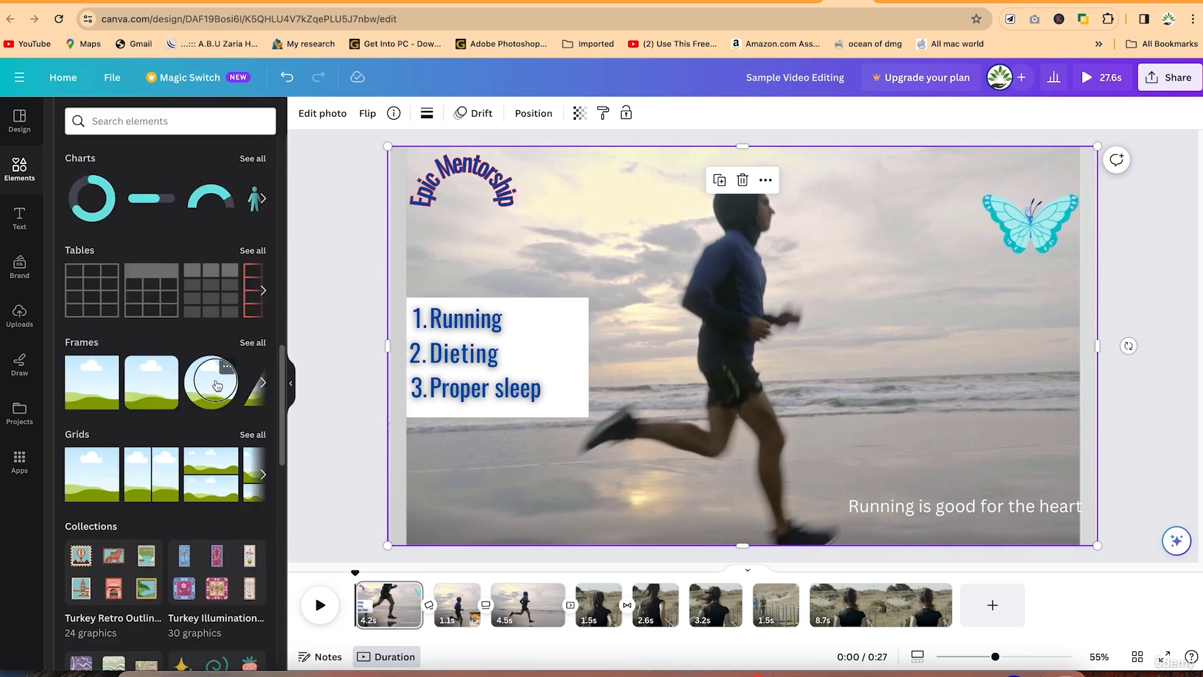
drag(217, 384, 888, 347)
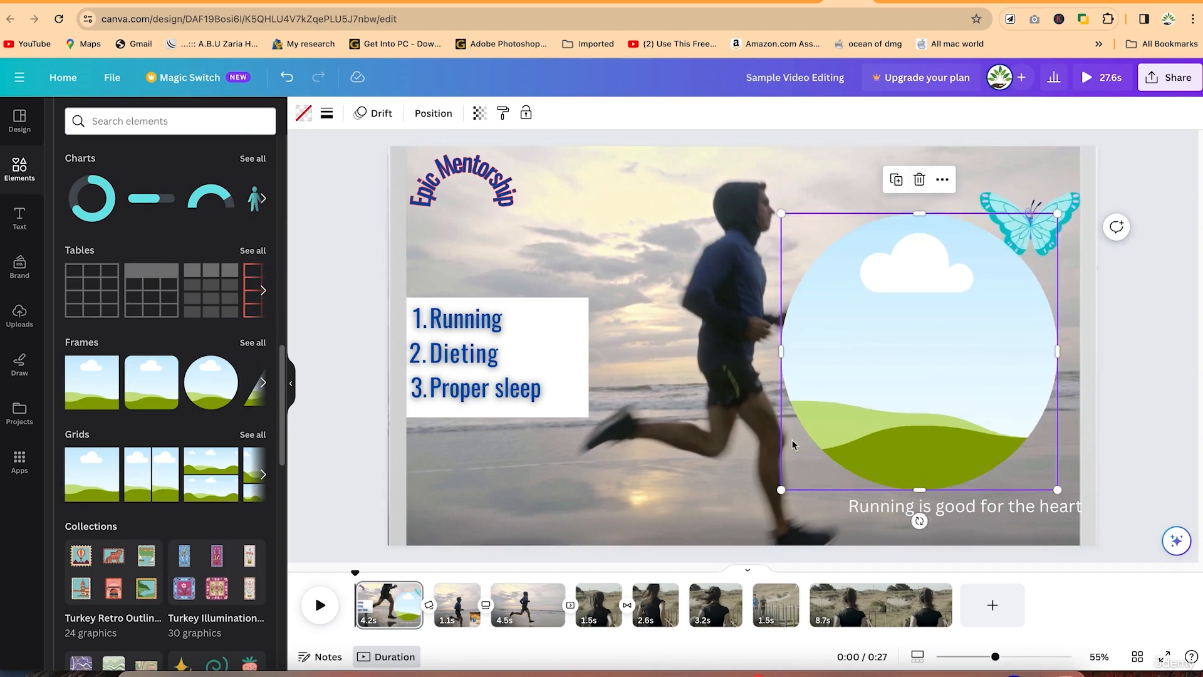
mouse_move(905, 391)
mouse_down()
mouse_move(803, 400)
mouse_move(757, 427)
mouse_move(962, 391)
mouse_move(927, 386)
mouse_up()
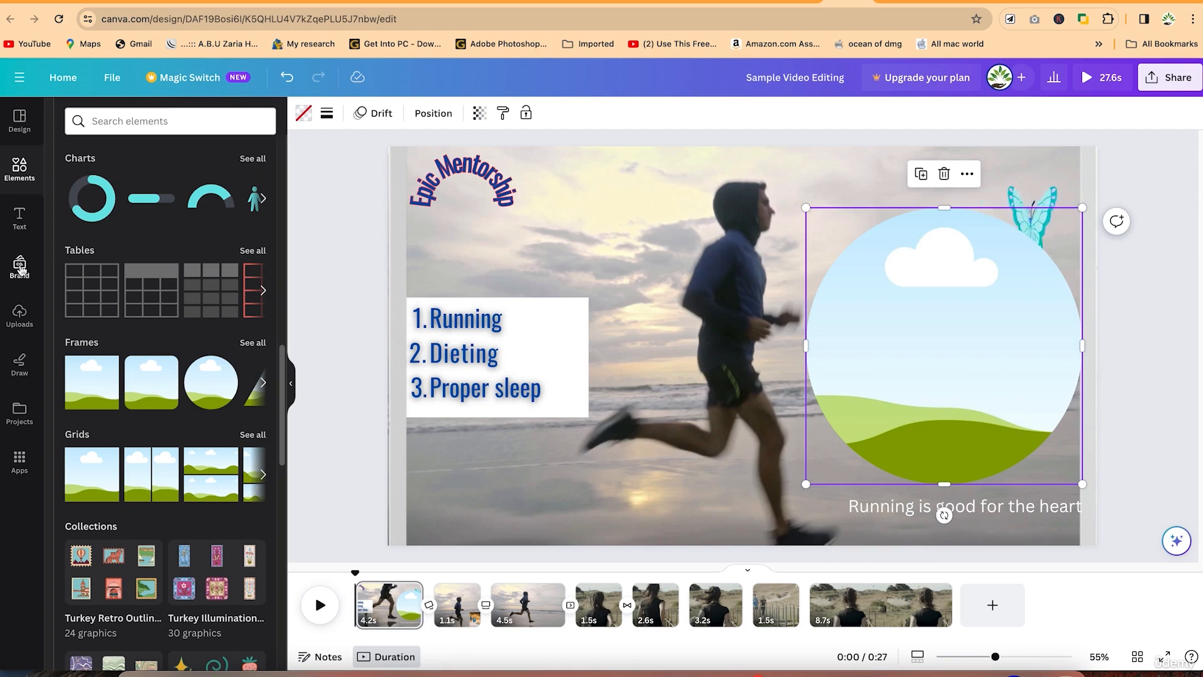
Fill the circular frame with the uploaded 48.6 s vegetable video
click(21, 321)
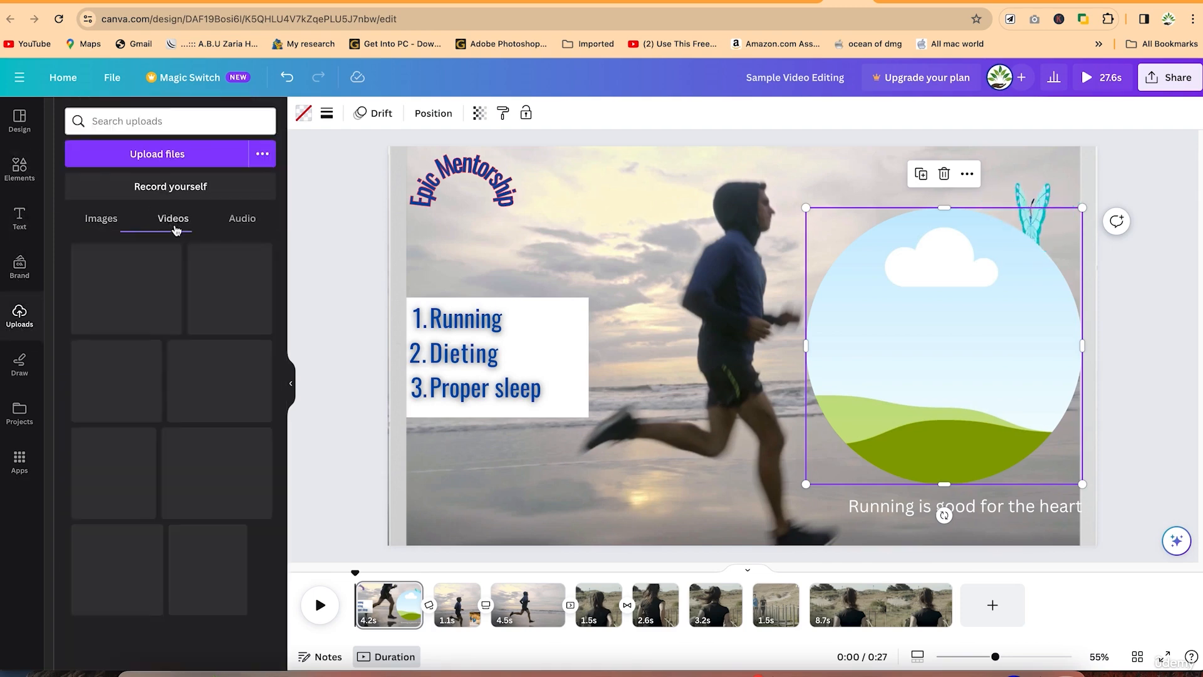
drag(206, 341, 871, 268)
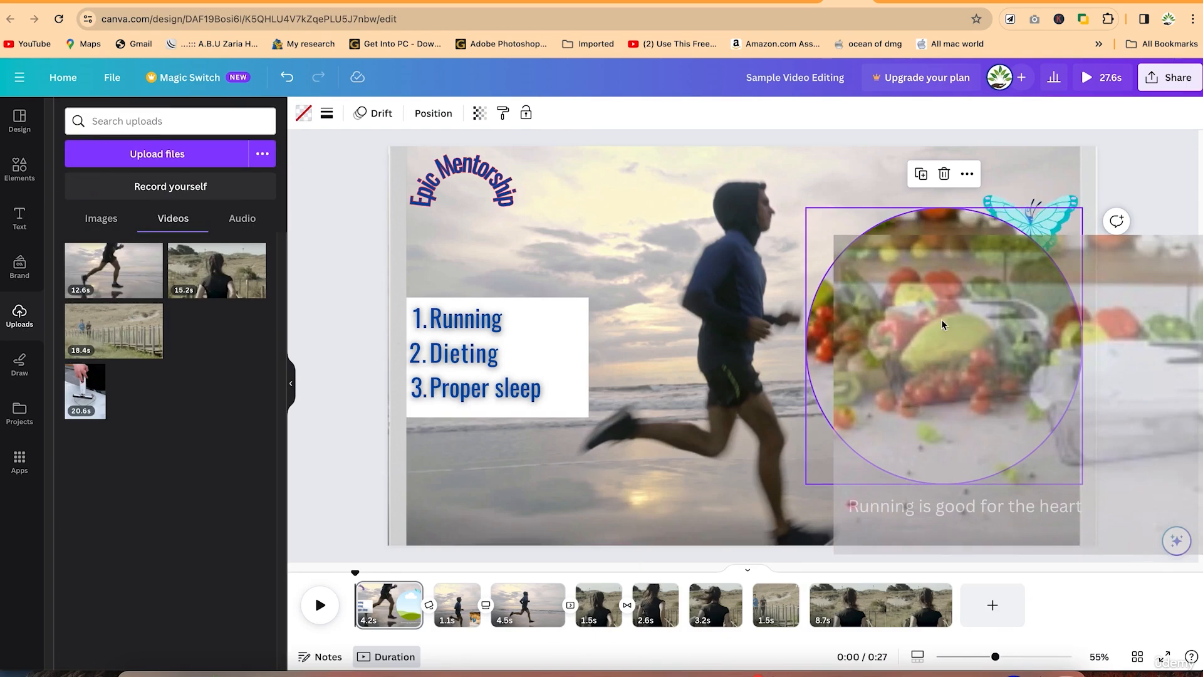
drag(942, 319, 904, 332)
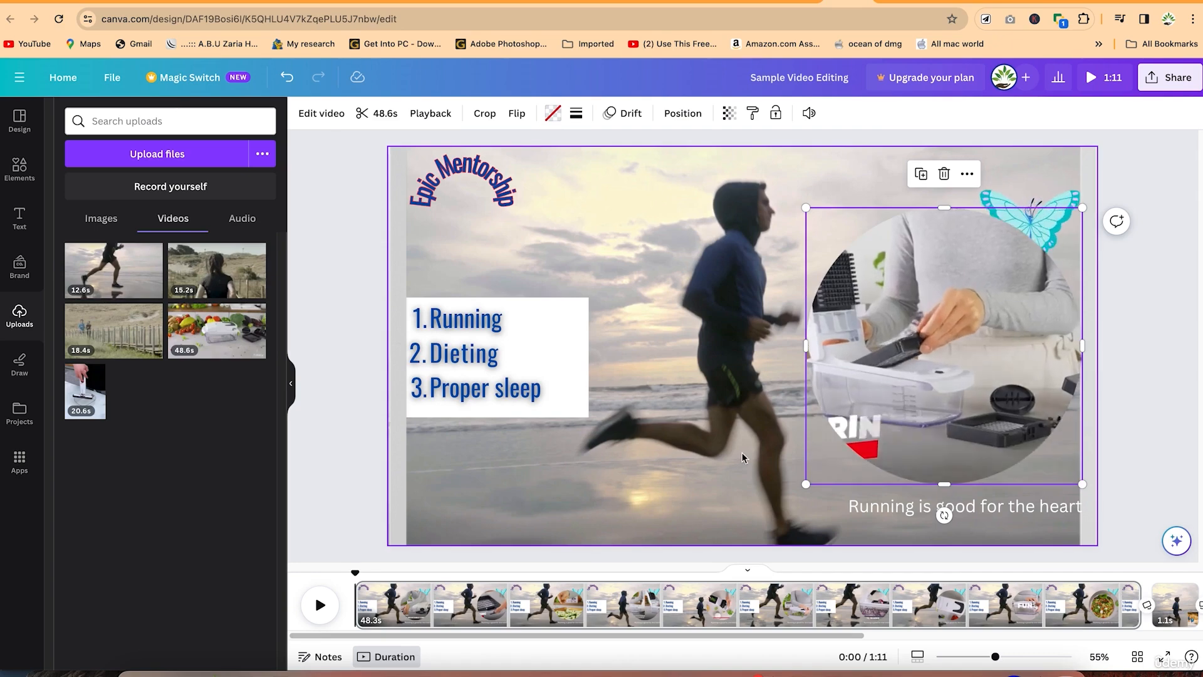
Look through the graphic collections in the elements library and pause the video preview in the circular frame
click(19, 168)
scroll(164, 439, down, 3)
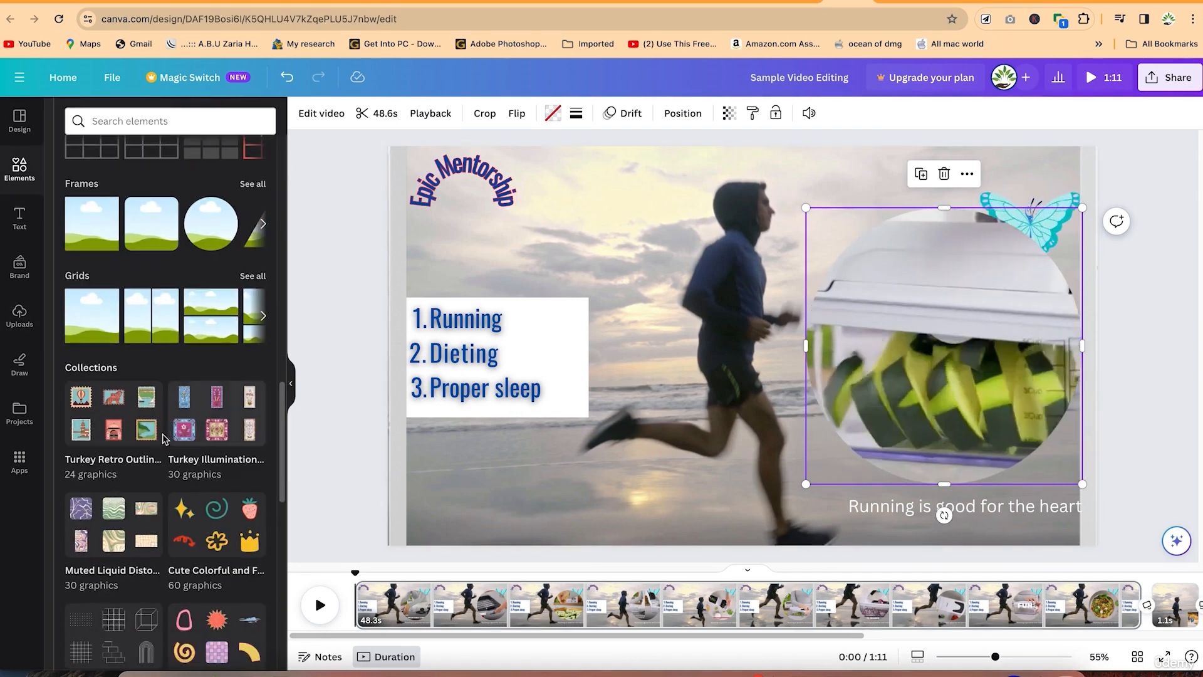
scroll(164, 439, down, 3)
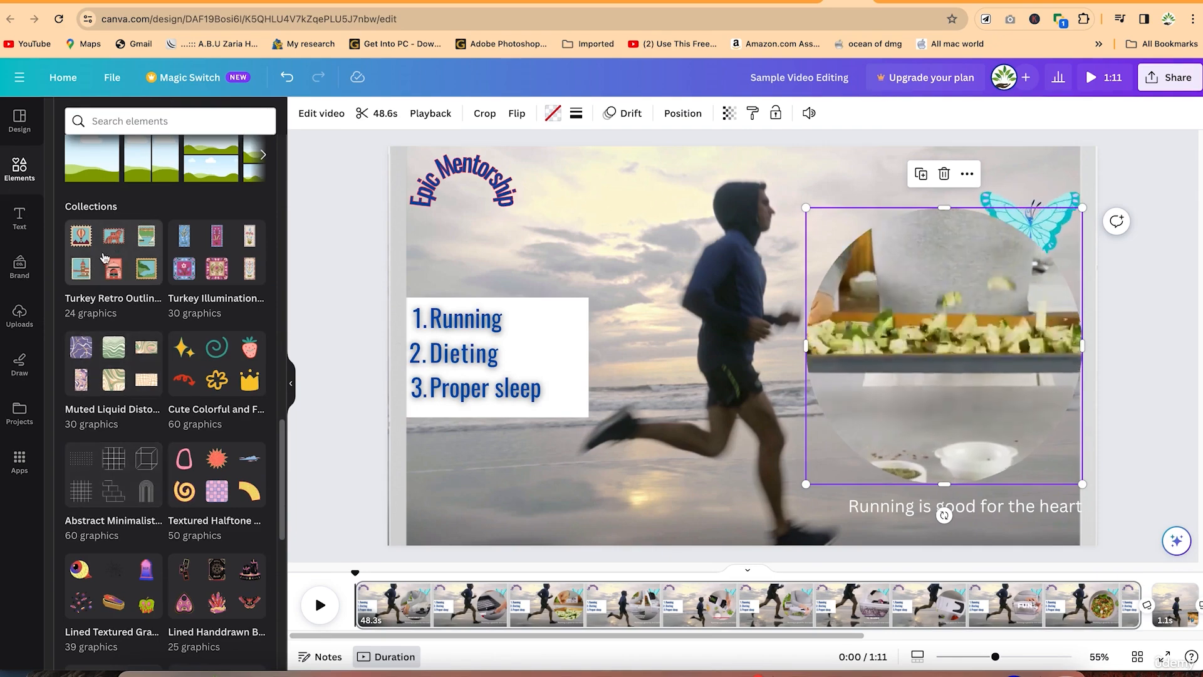
scroll(116, 401, down, 2)
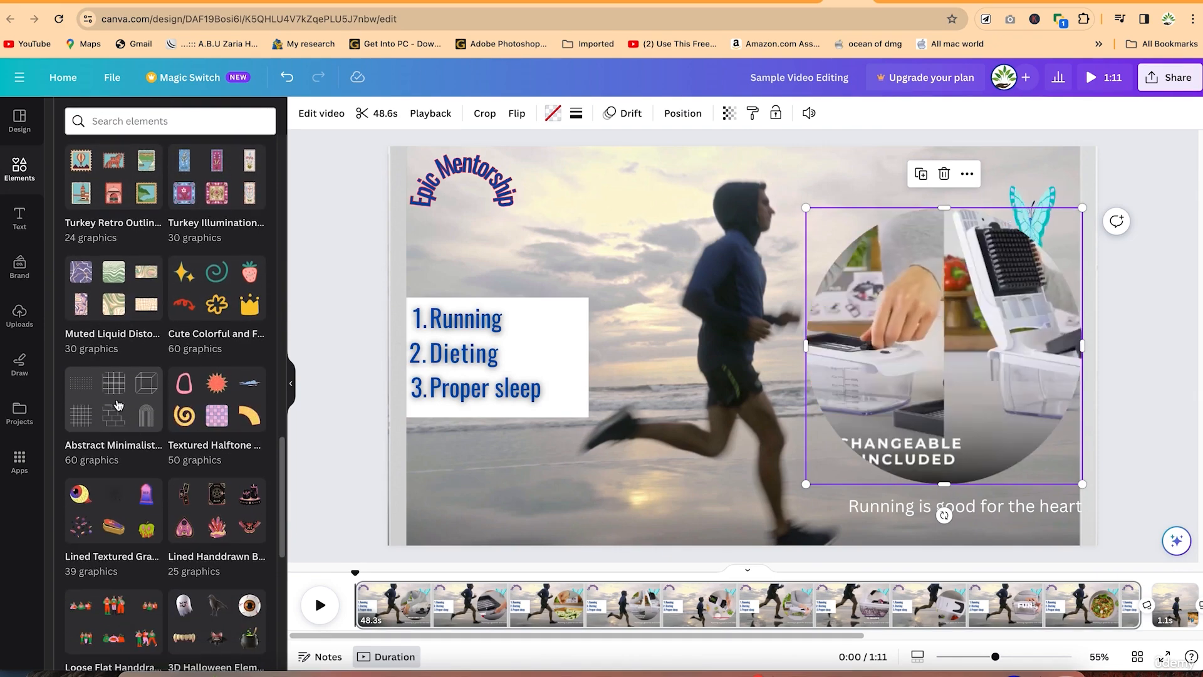
scroll(162, 486, down, 15)
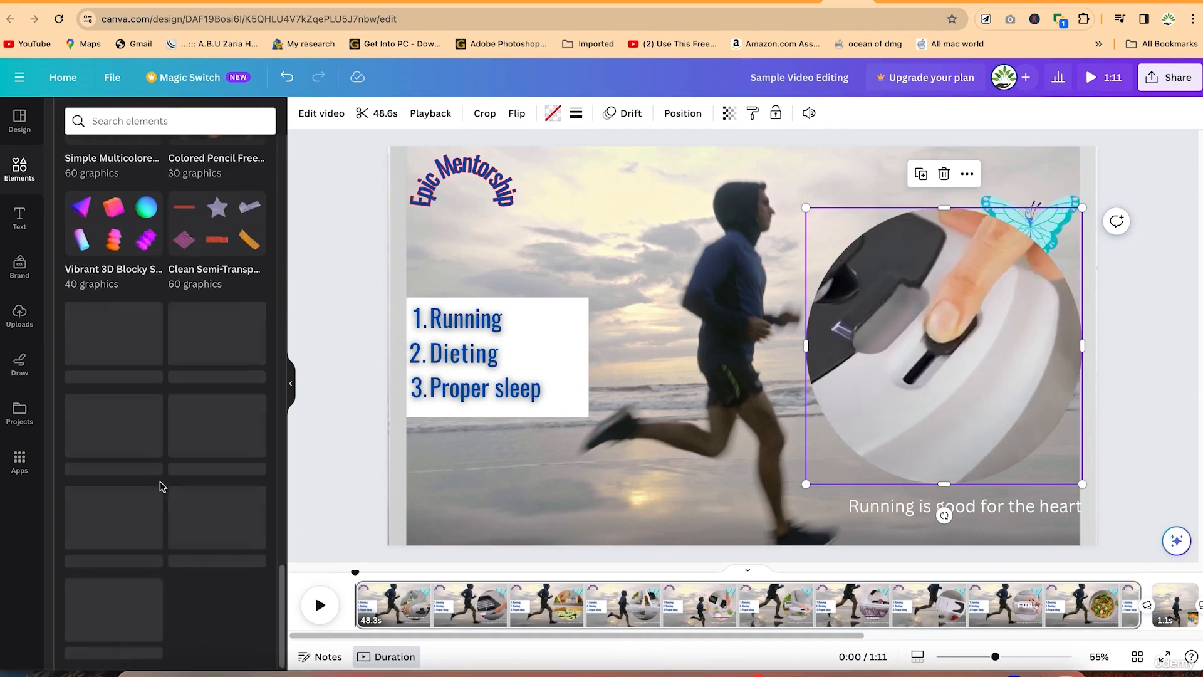
scroll(162, 486, up, 14)
mouse_move(947, 392)
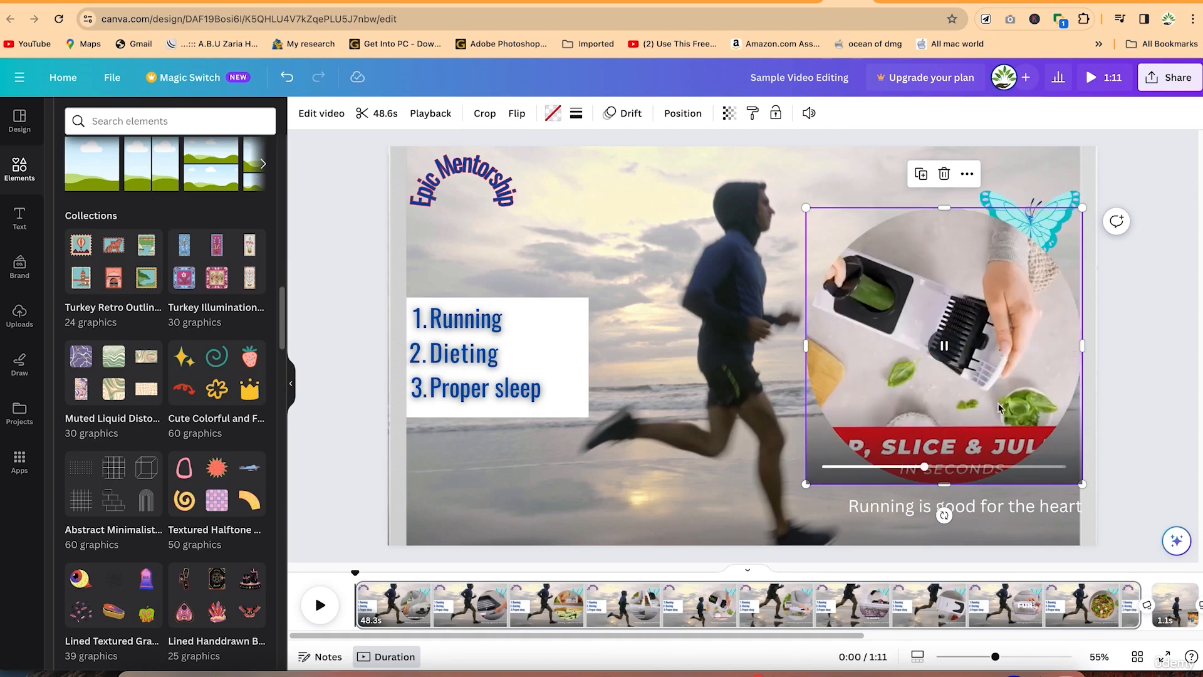
click(944, 345)
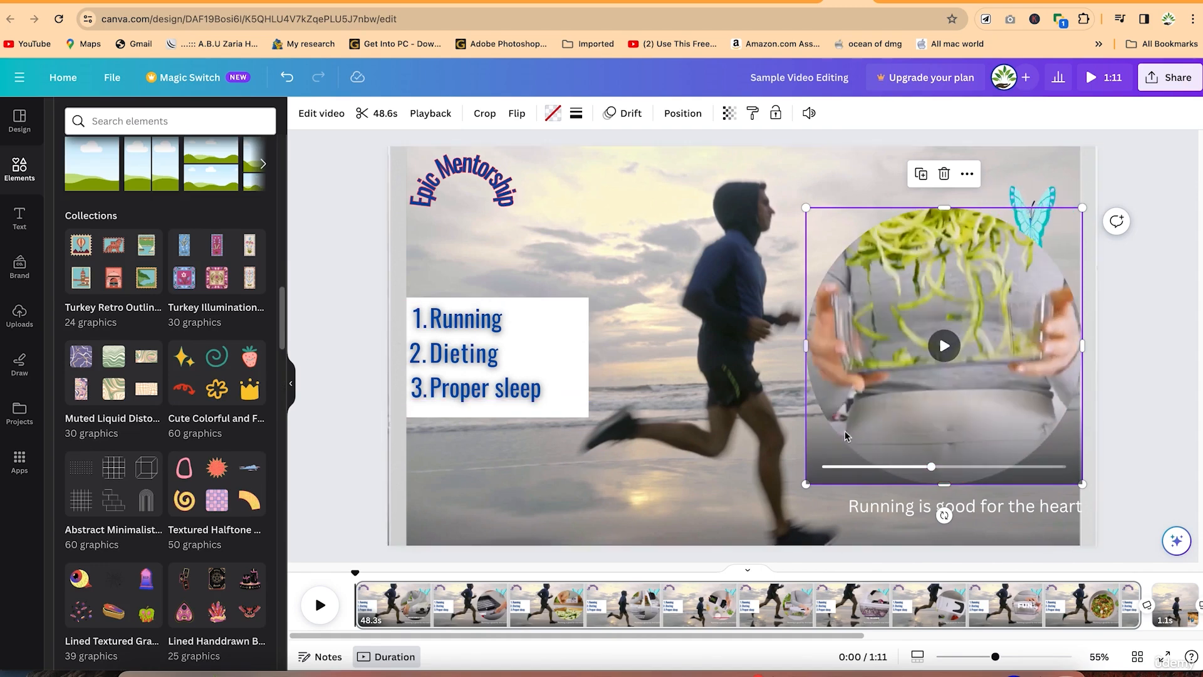
scroll(162, 407, down, 10)
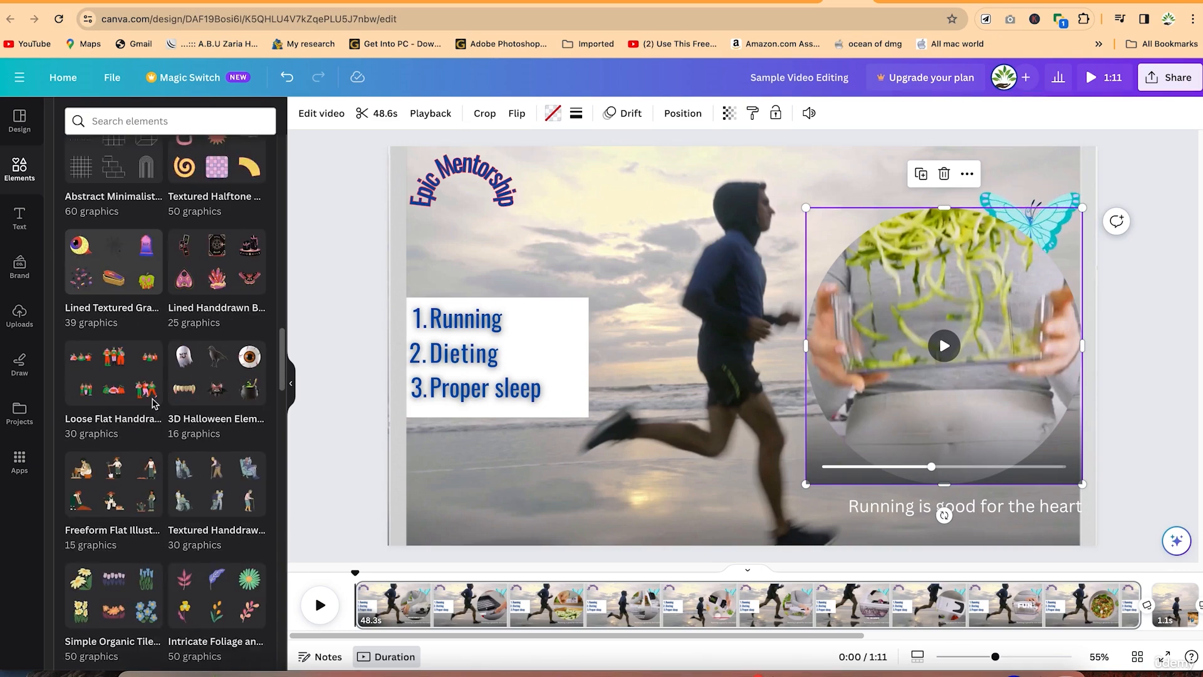
scroll(162, 408, down, 3)
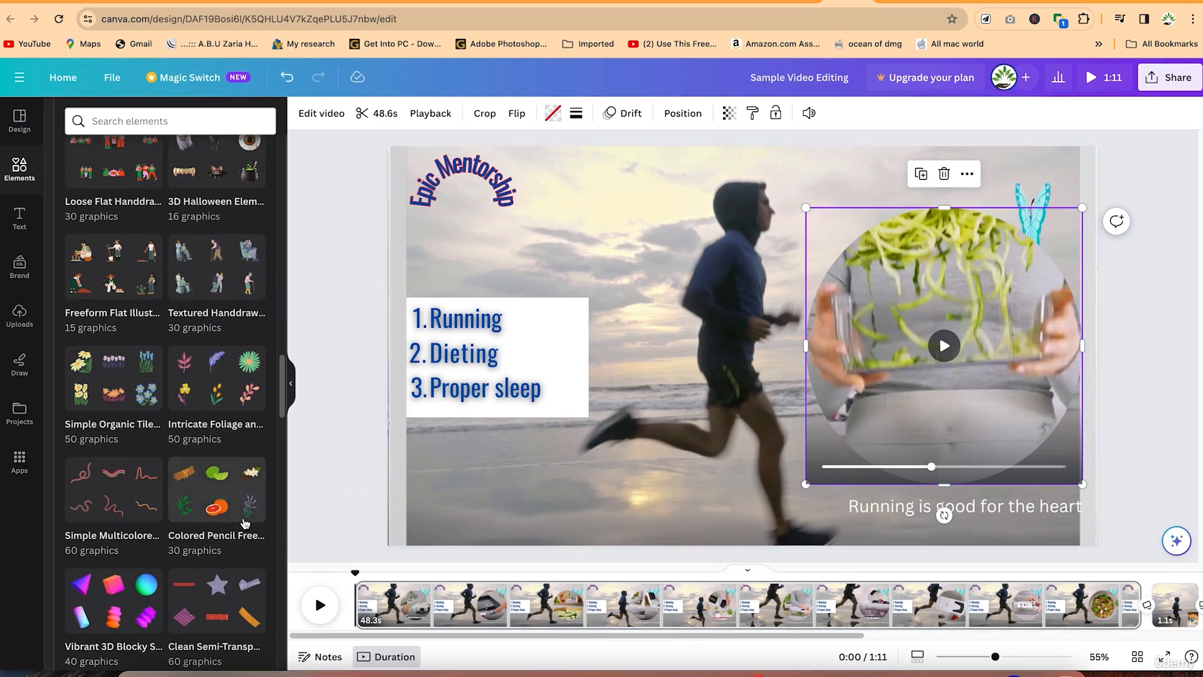
Undo the video fill of the circular frame and go to page 3, the 4.5 s running clip
key(super+z)
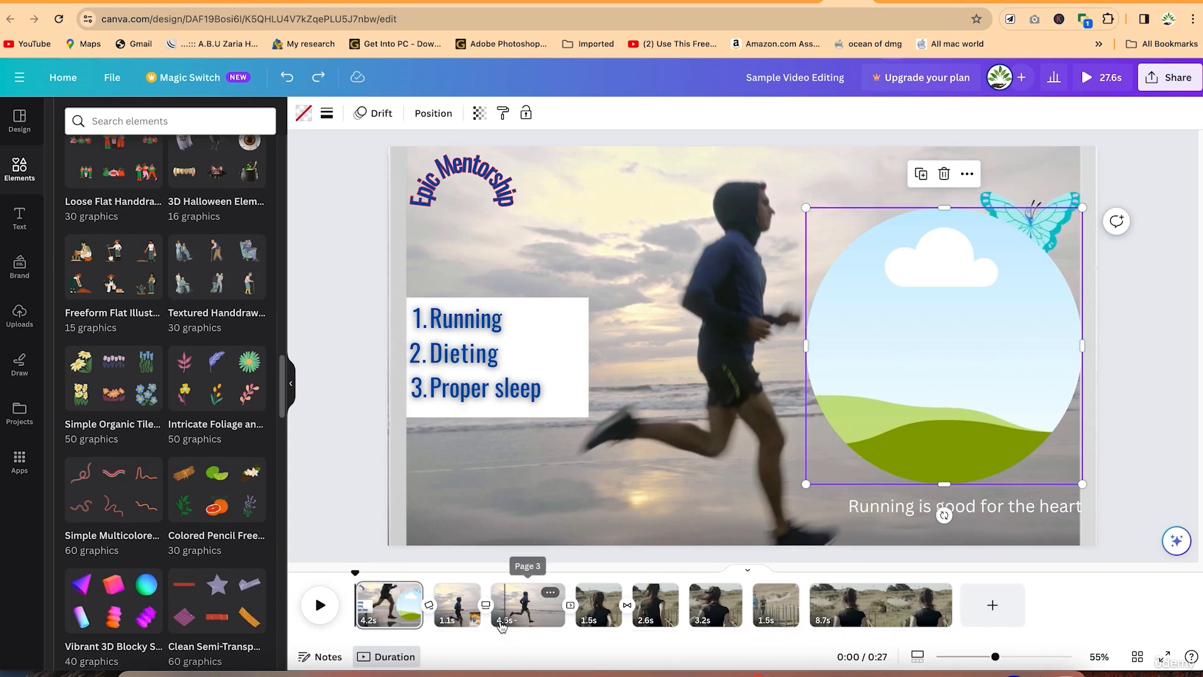
click(534, 611)
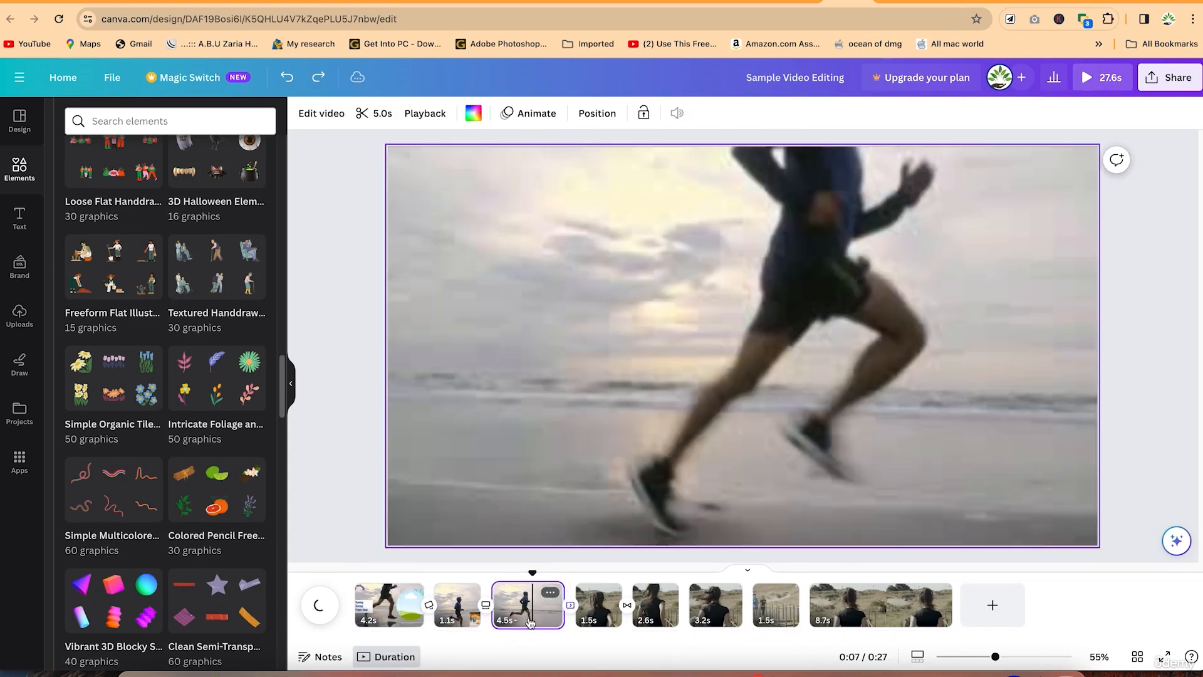
Look through the element categories and the full graphics library, including its featured, gradient, sticker and collection sections
scroll(144, 301, up, 15)
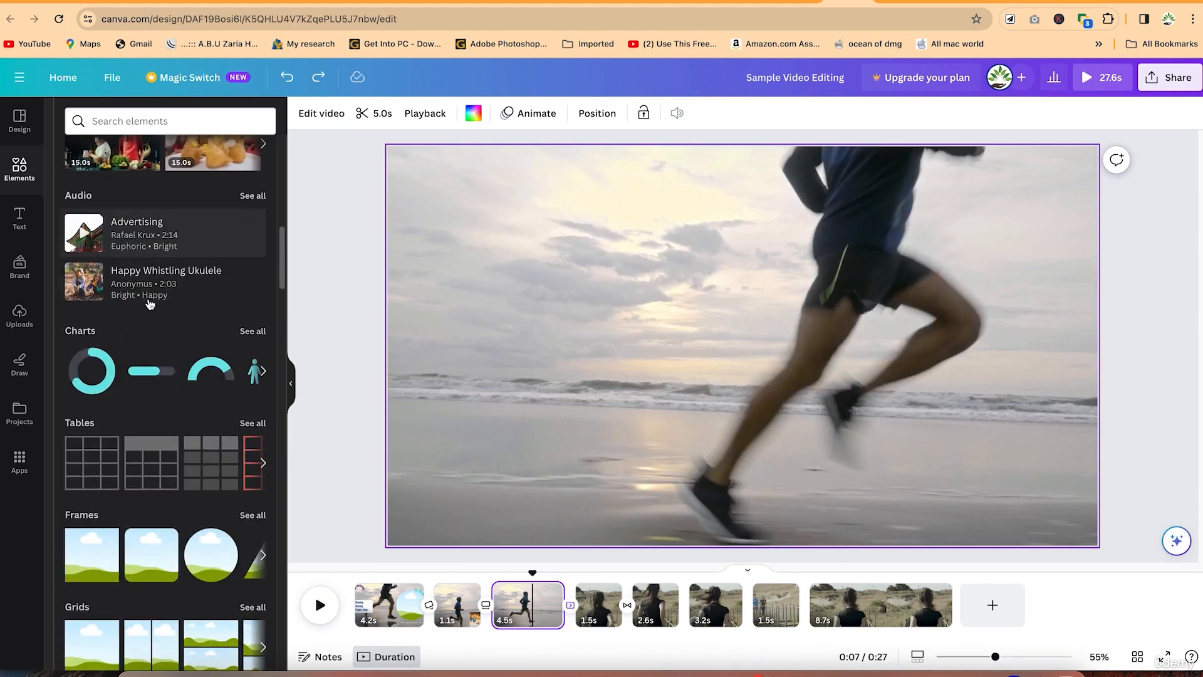
scroll(150, 305, up, 3)
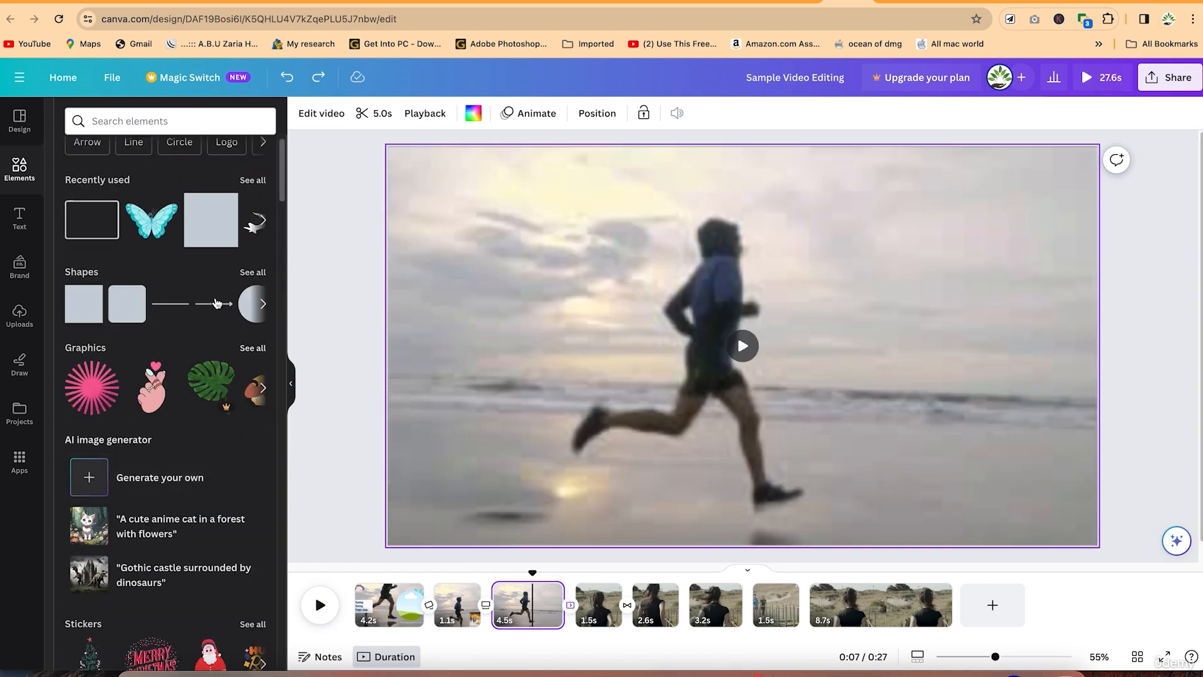
click(253, 348)
scroll(175, 332, down, 5)
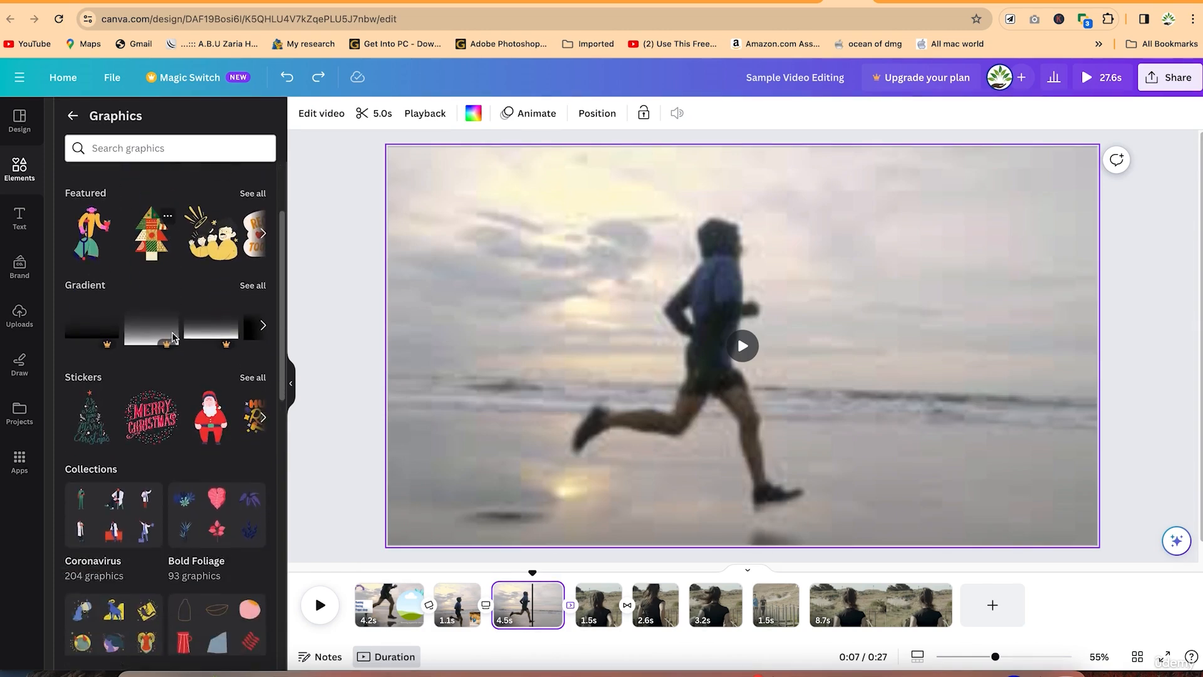
scroll(166, 390, up, 5)
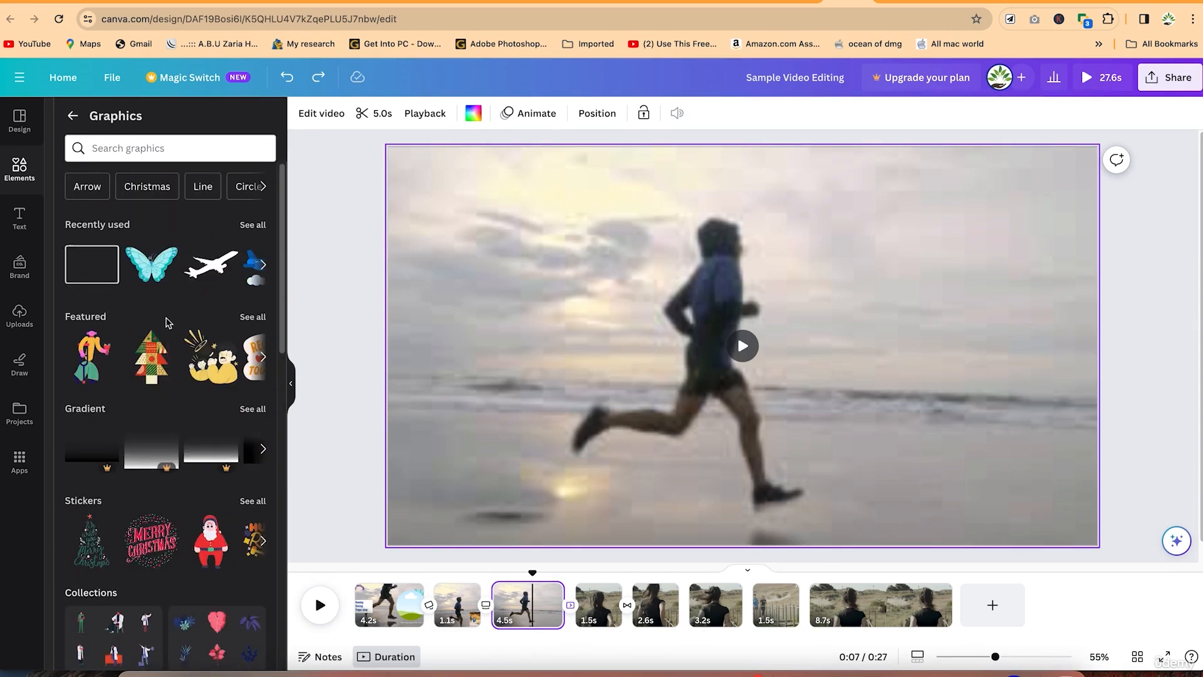
scroll(163, 331, down, 10)
scroll(151, 384, down, 3)
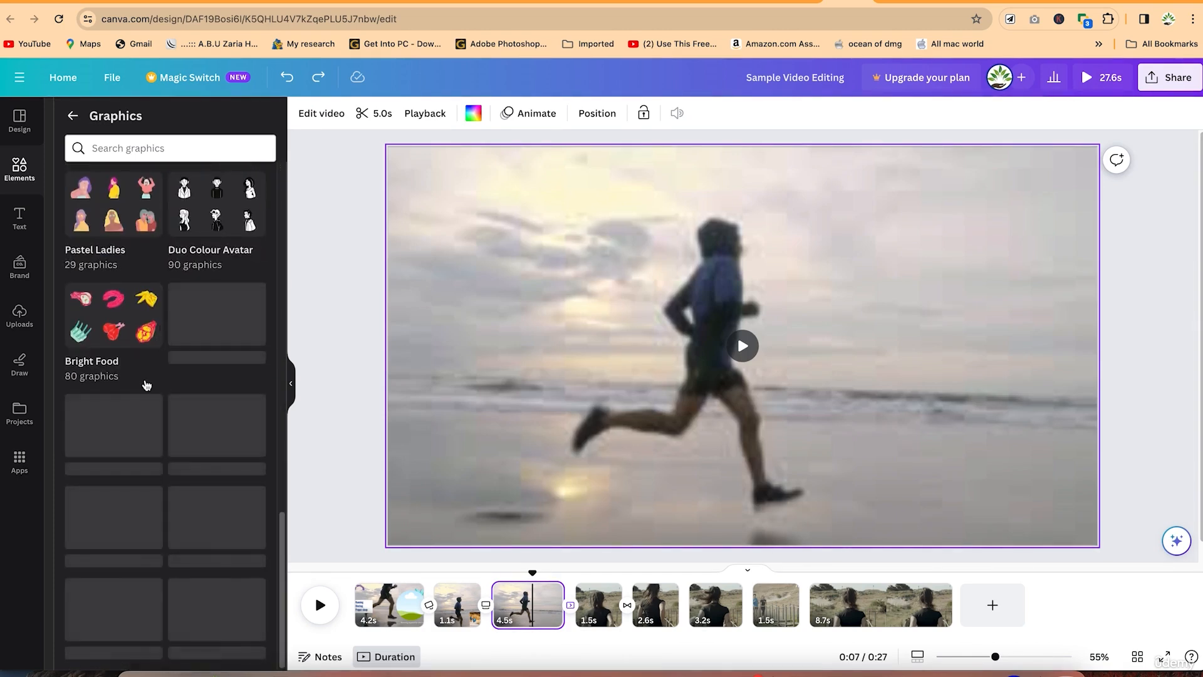
scroll(165, 347, up, 12)
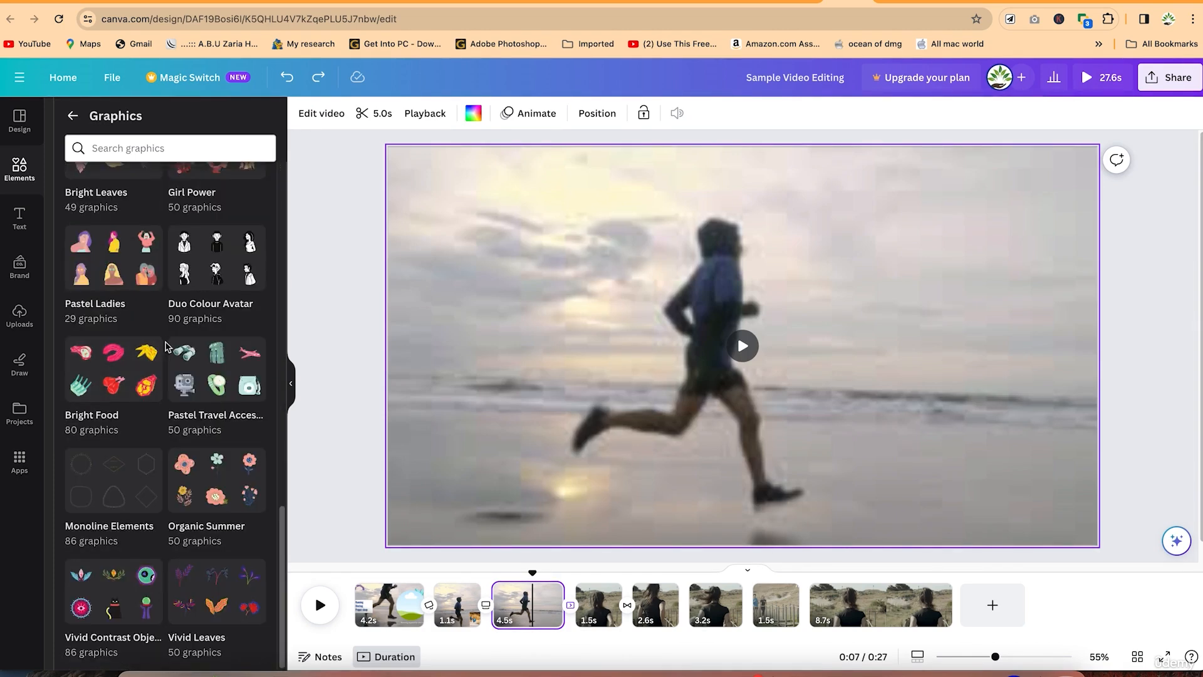
Search the graphics library for "logo"
click(198, 148)
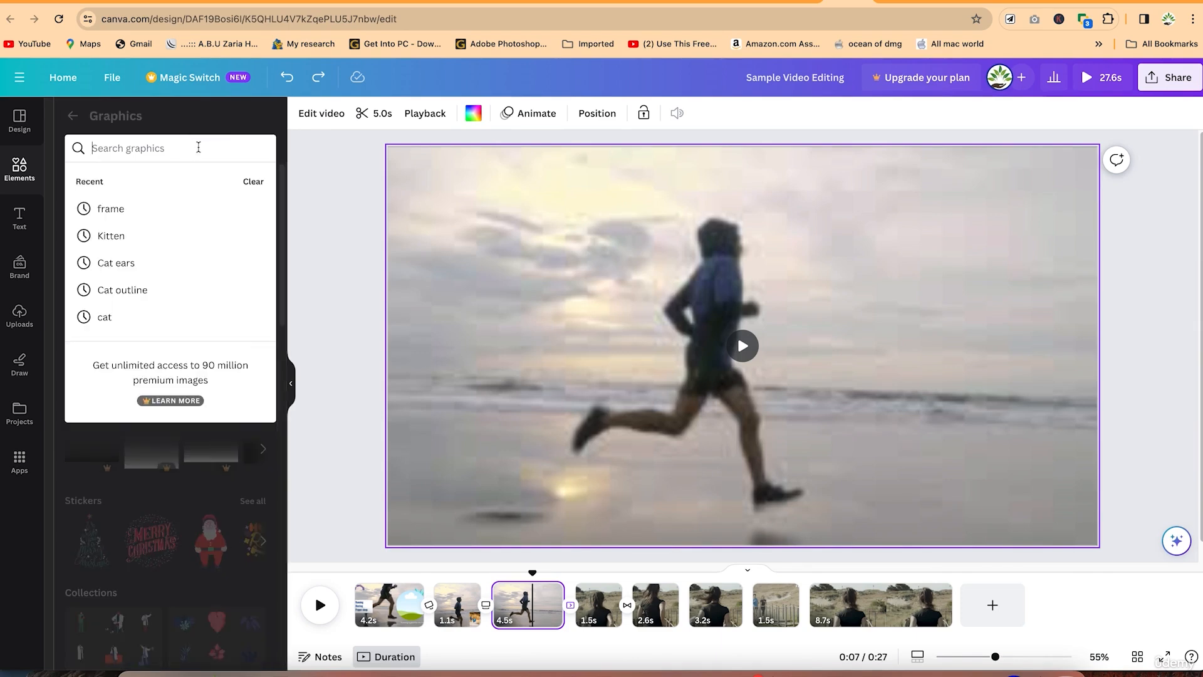
text(l)
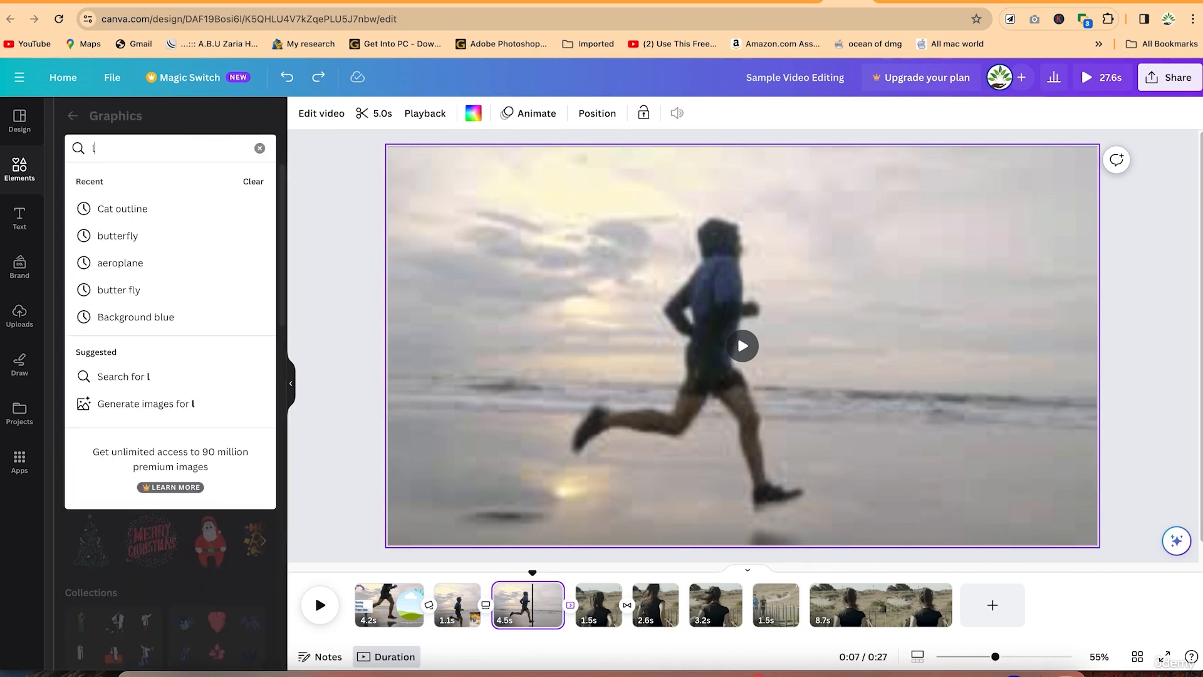
text(ogl)
key(BackSpace)
text(ogo)
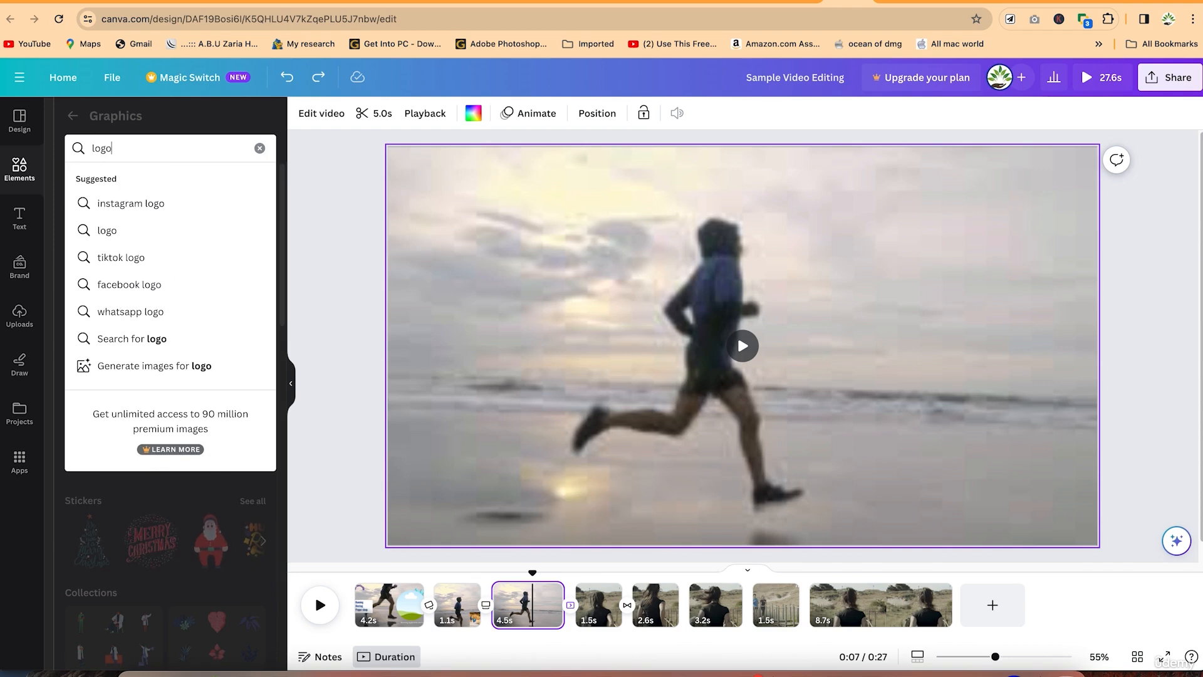
key(Return)
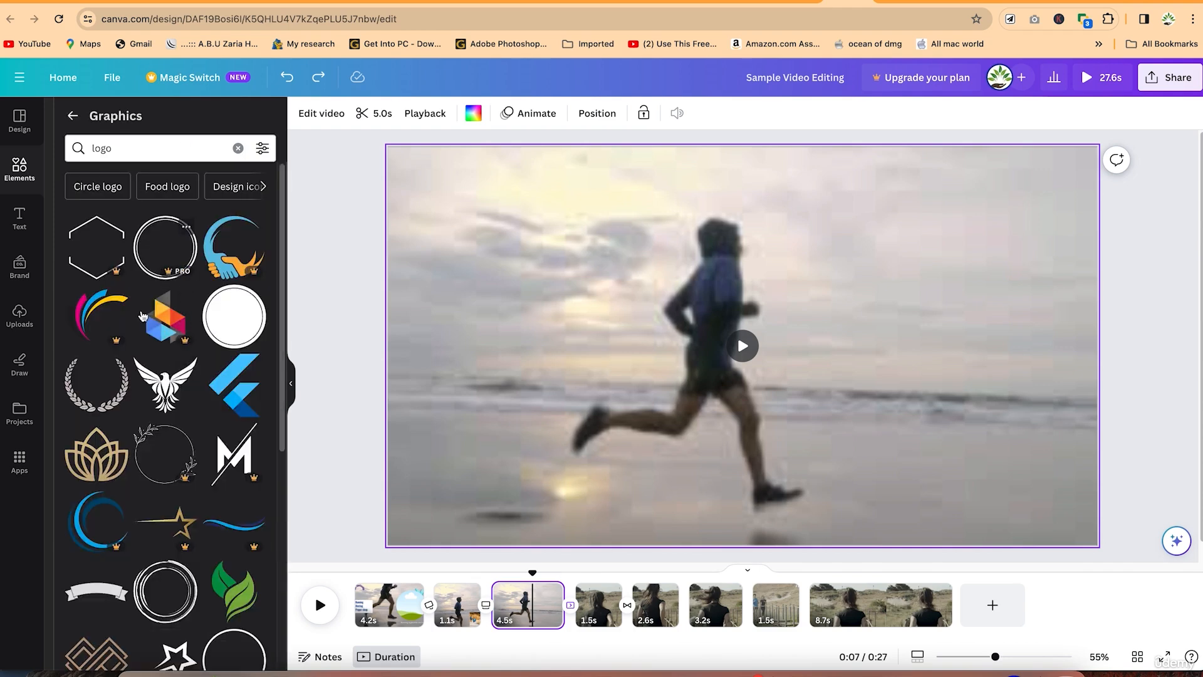
Place the sketched multi-line circle outline as a small logo in the upper-right corner of page 3 and colour it white
scroll(166, 476, down, 5)
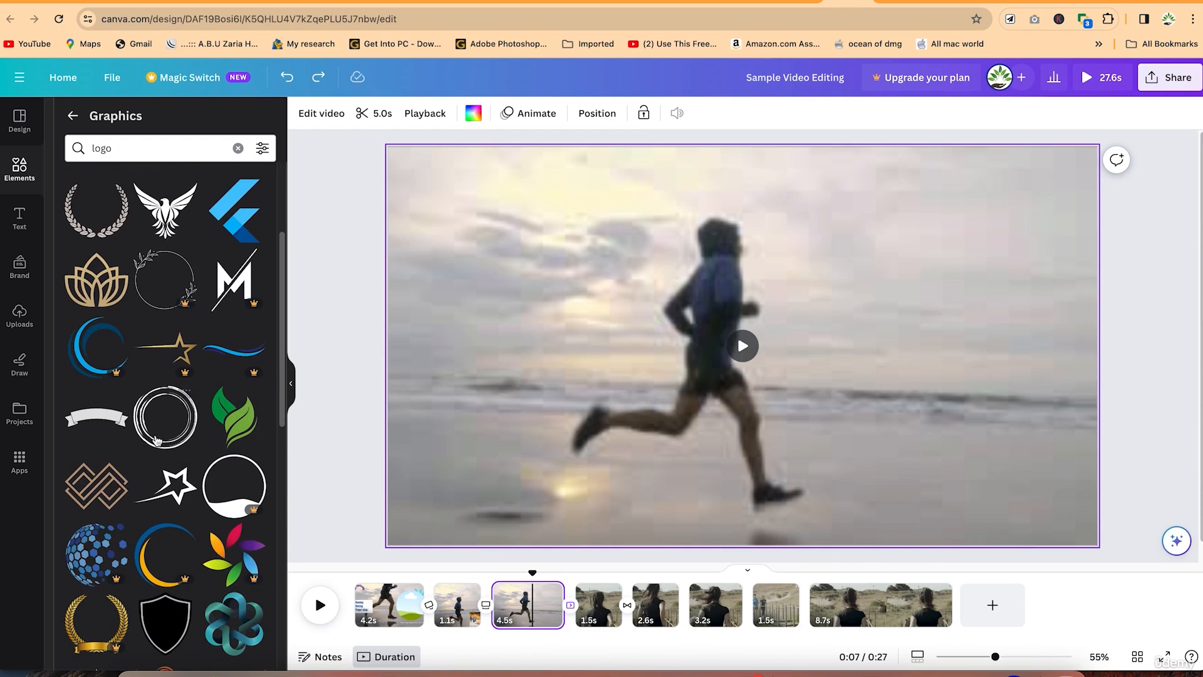
drag(168, 444, 959, 269)
drag(929, 315, 1042, 191)
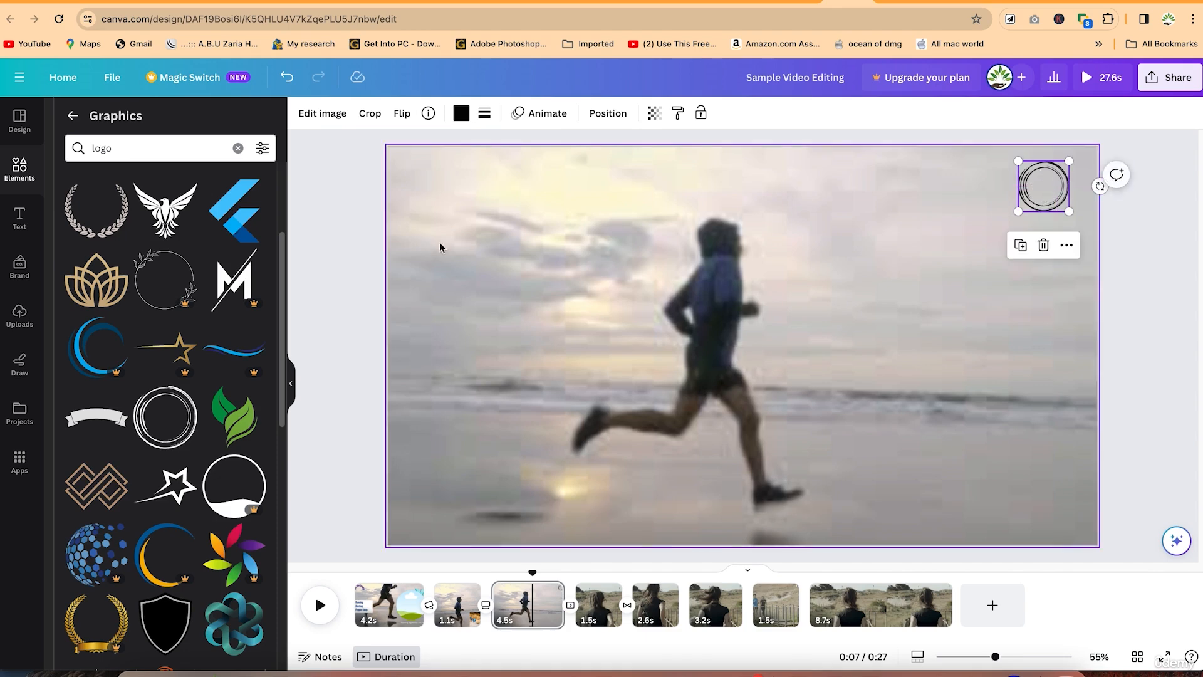
click(461, 112)
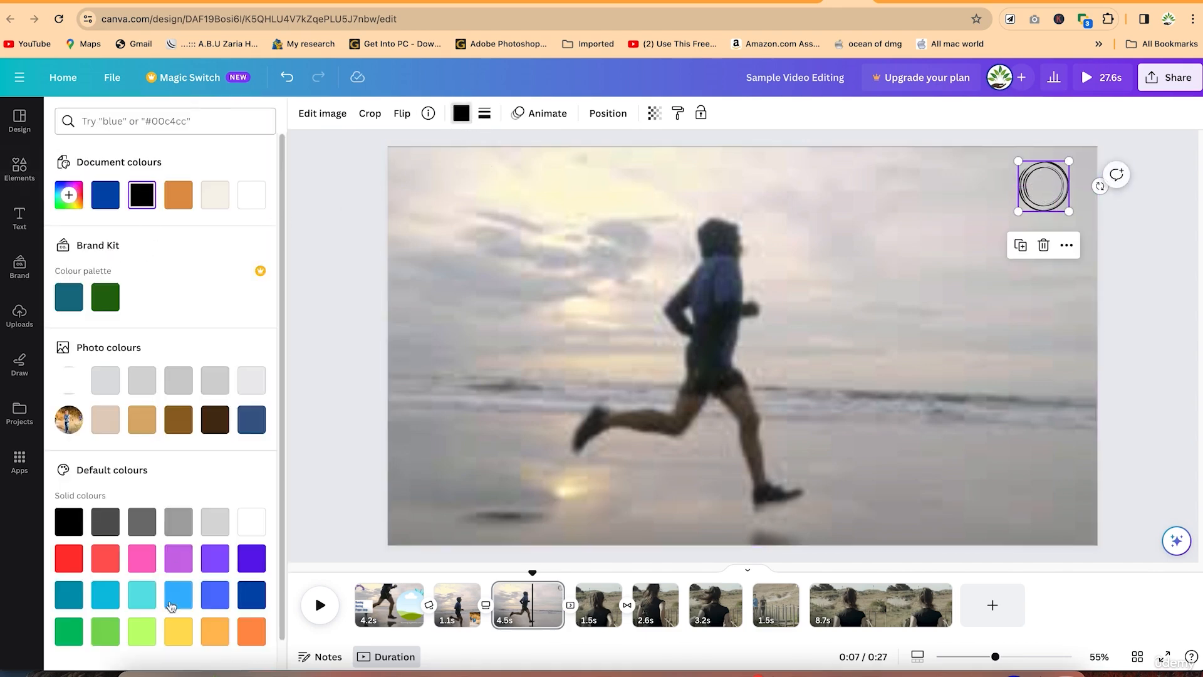
click(258, 198)
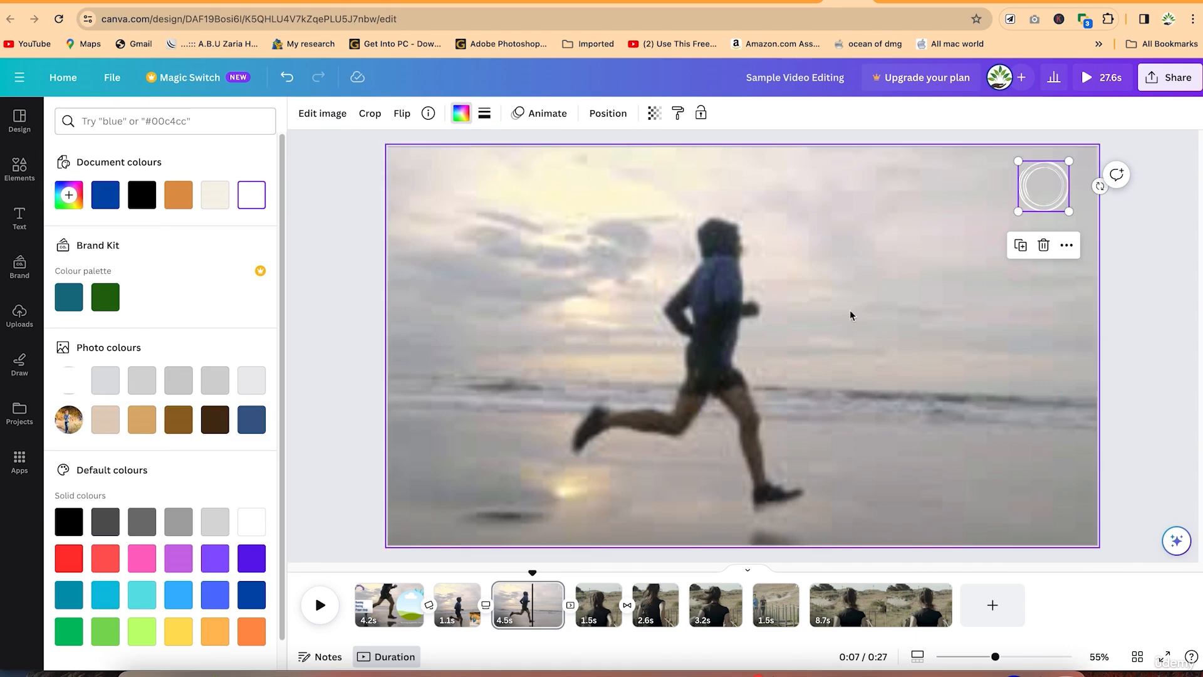
click(1108, 295)
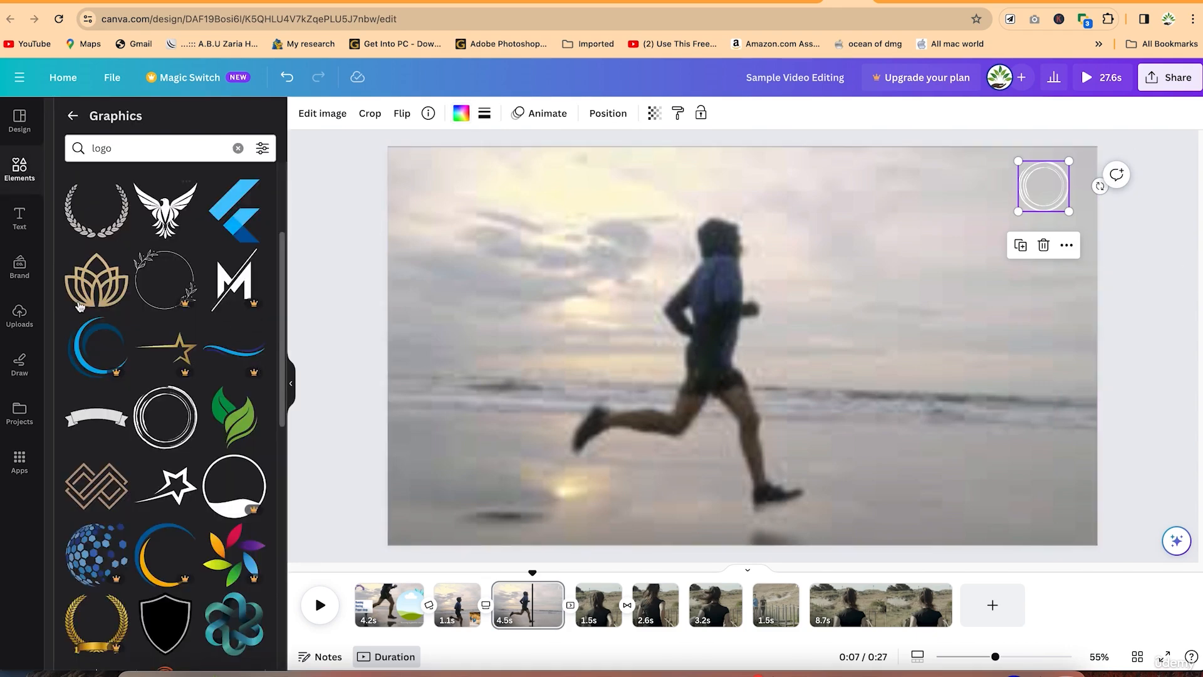
Search the whole elements library for "oranges"
click(19, 178)
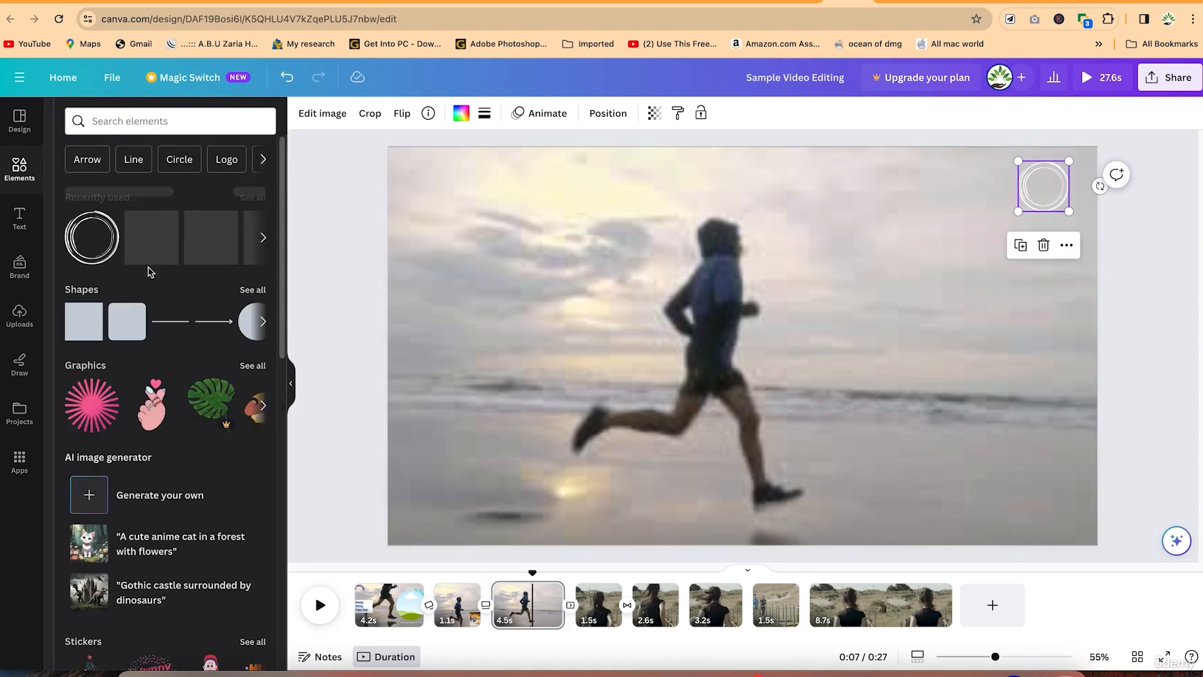
scroll(152, 408, down, 10)
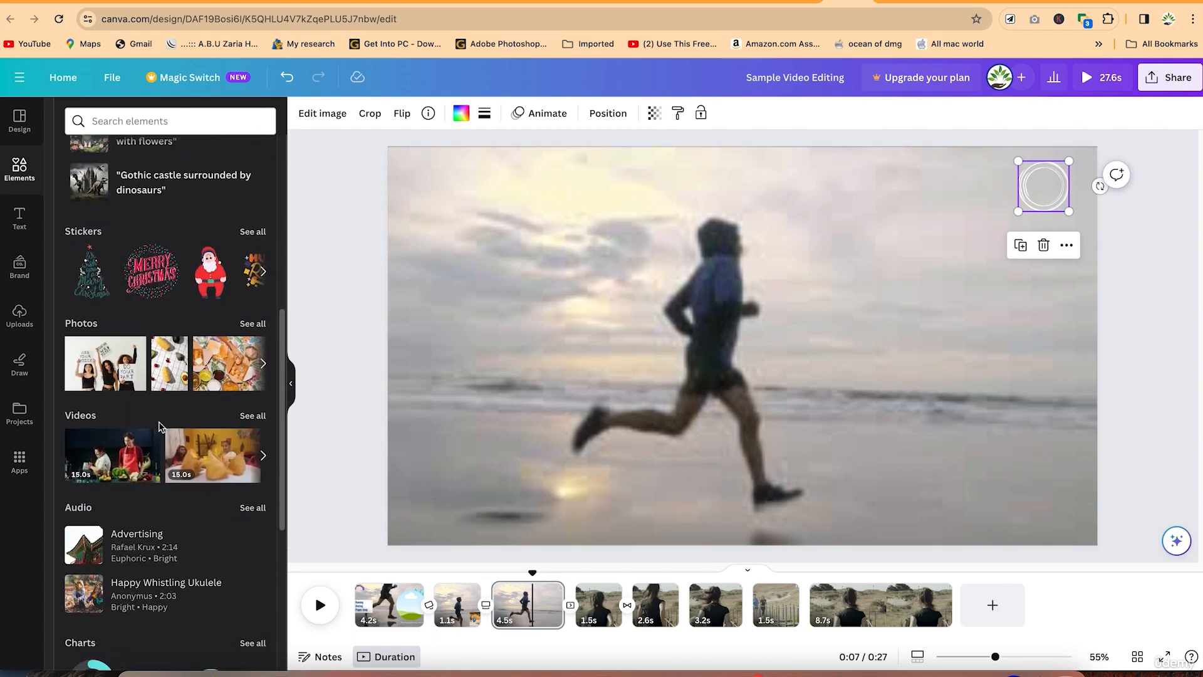
scroll(157, 424, down, 3)
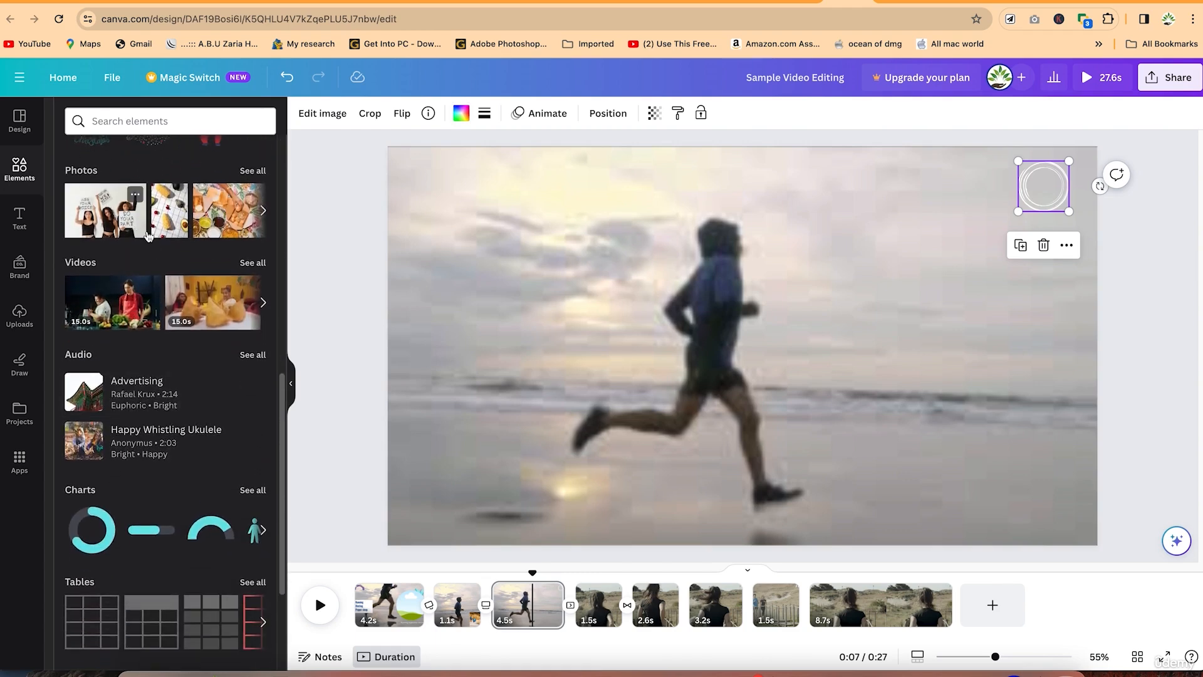
click(144, 129)
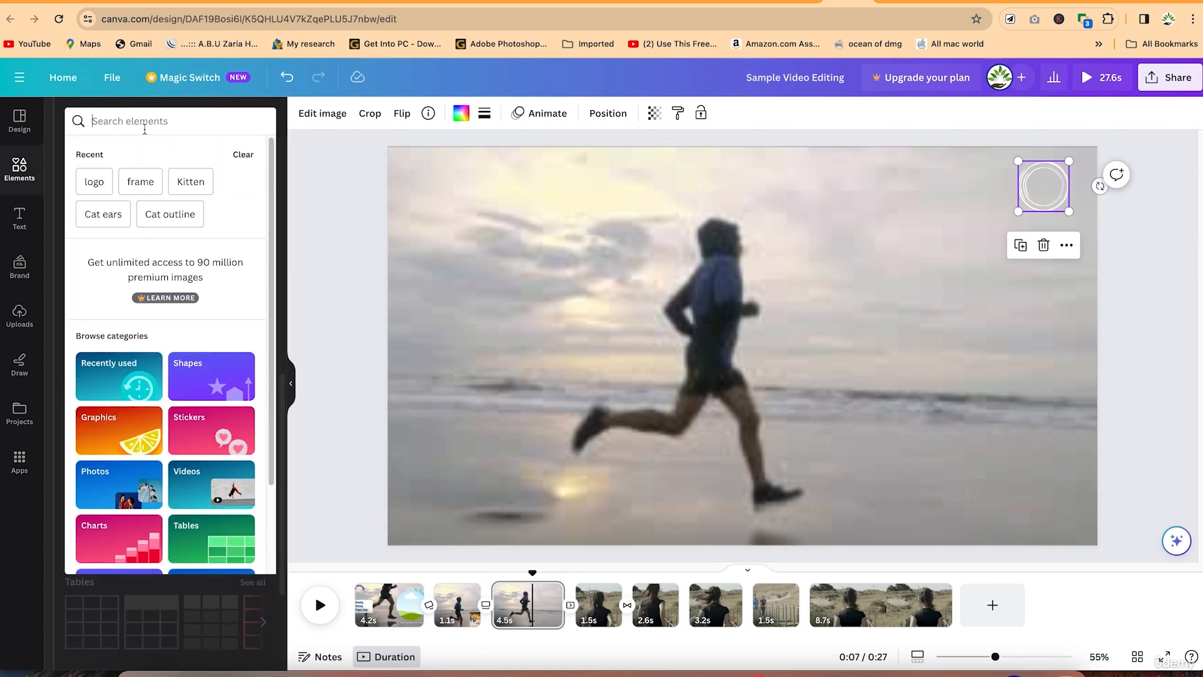
text(orang)
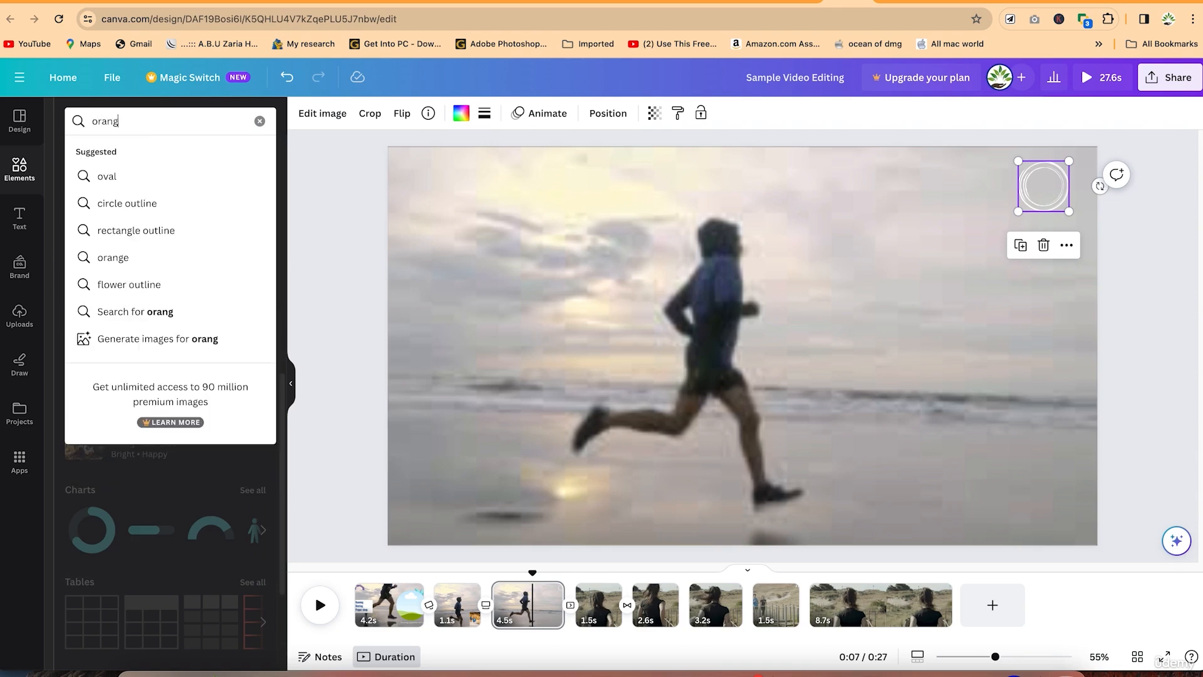
text(es)
key(Return)
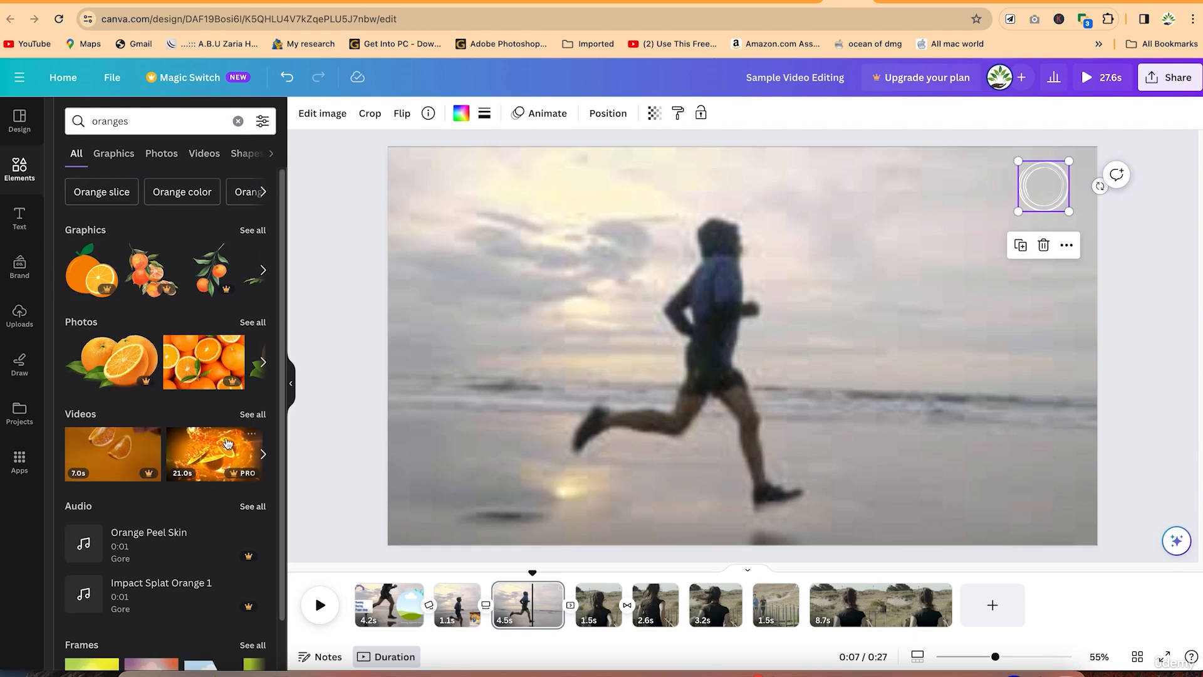
Show all graphics found for "oranges" and look through them
scroll(225, 438, down, 1)
scroll(225, 439, down, 1)
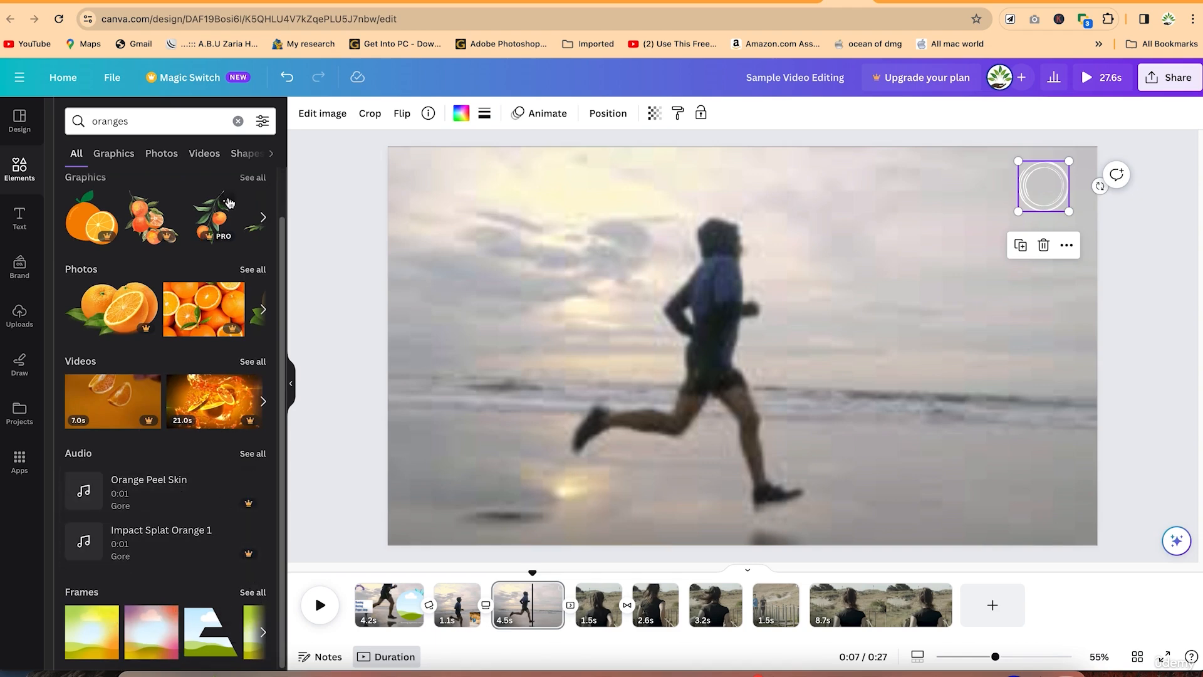
scroll(226, 207, up, 1)
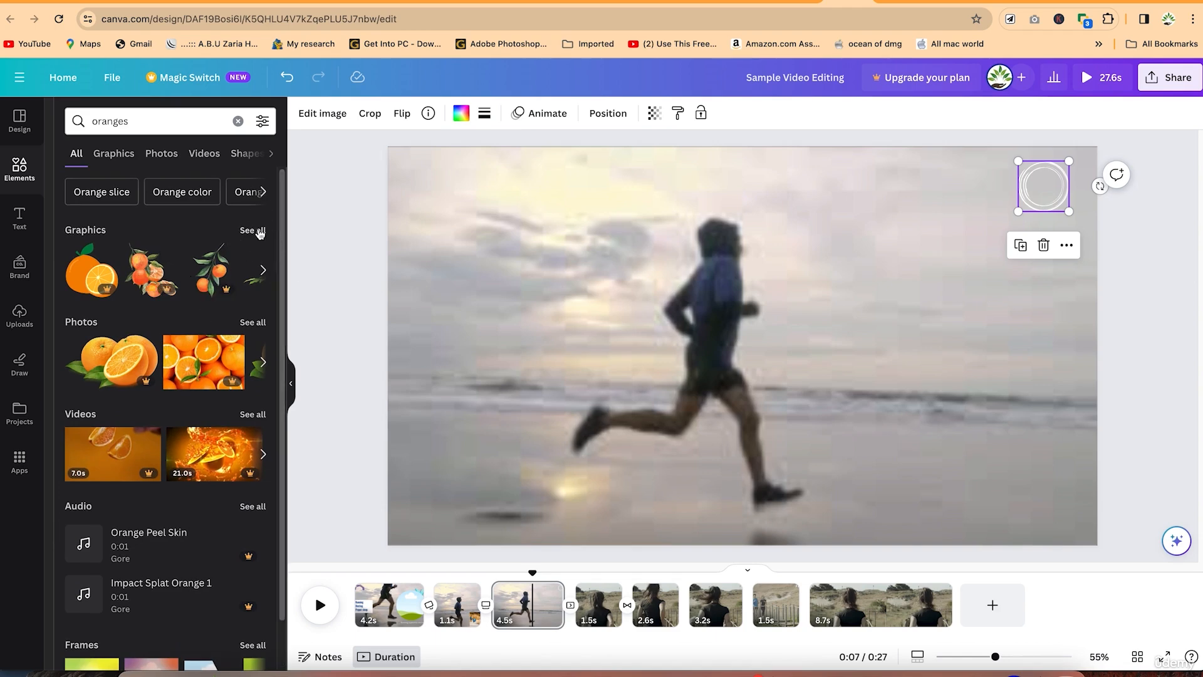
click(260, 232)
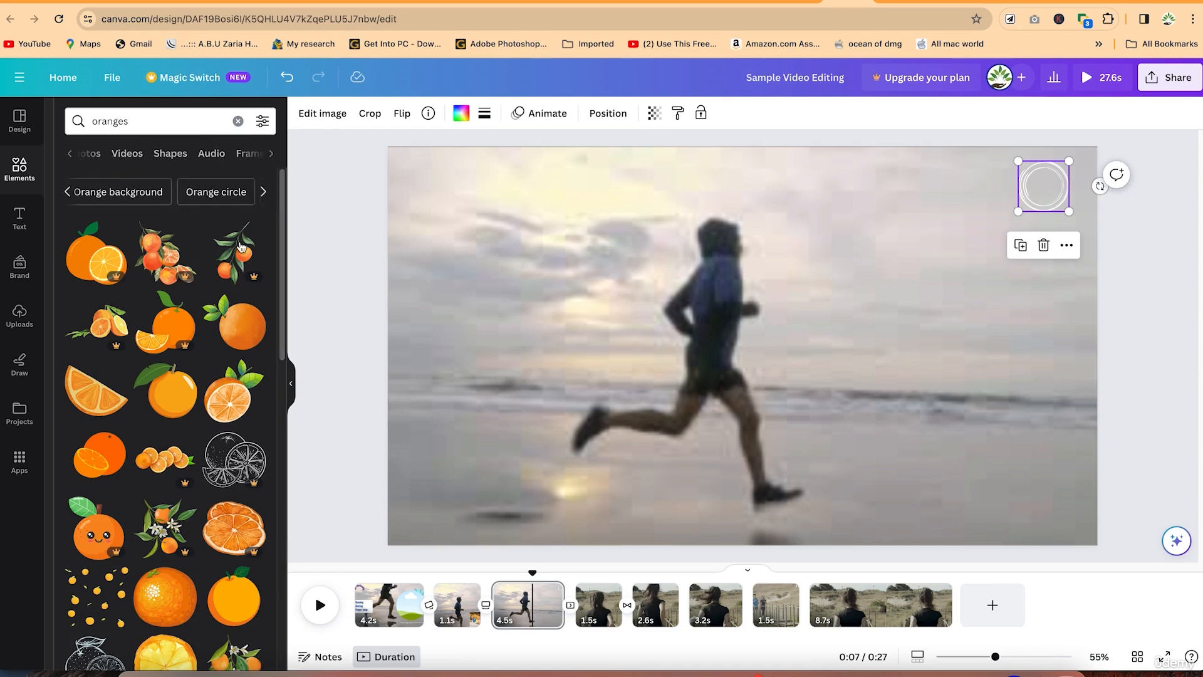
scroll(189, 404, down, 1)
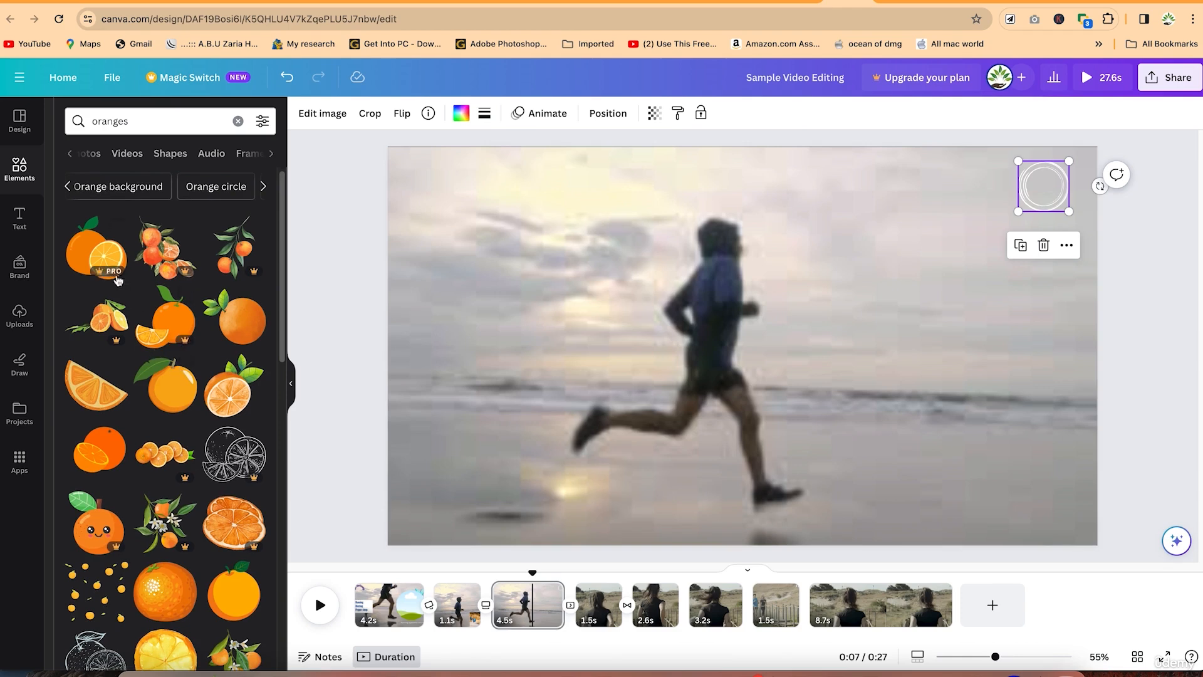
Add the whole orange with one green leaf to page 3 and scale it to about 262 × 226 in the upper-left corner
click(174, 395)
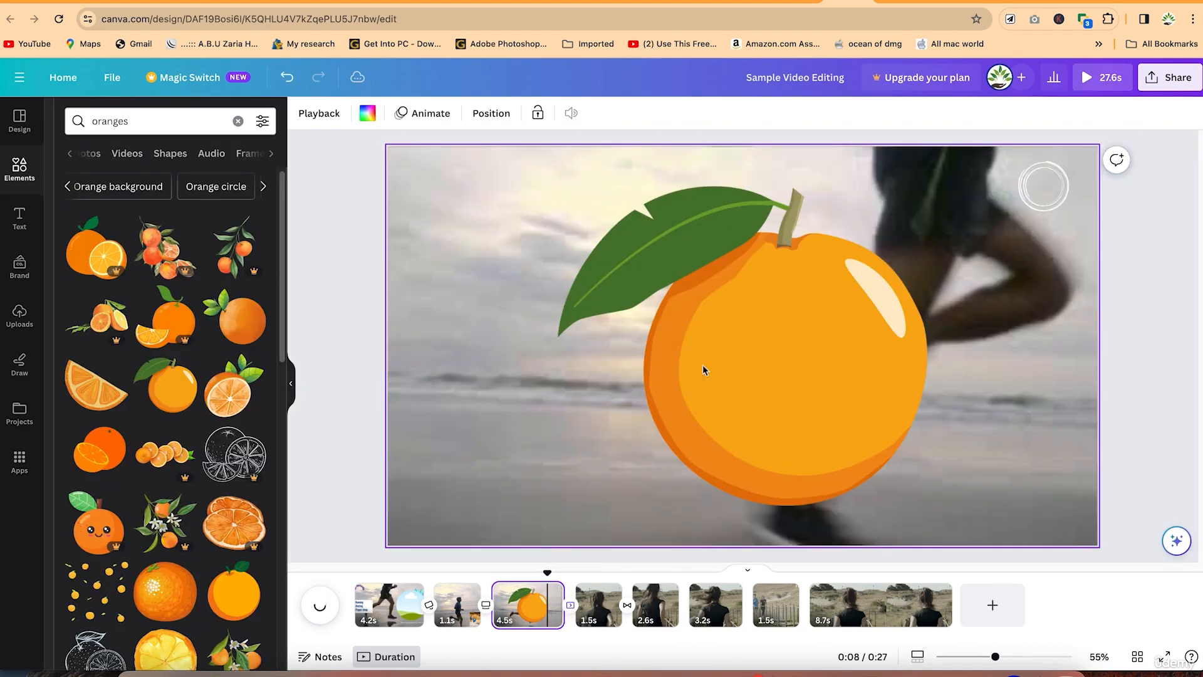
drag(624, 214, 913, 328)
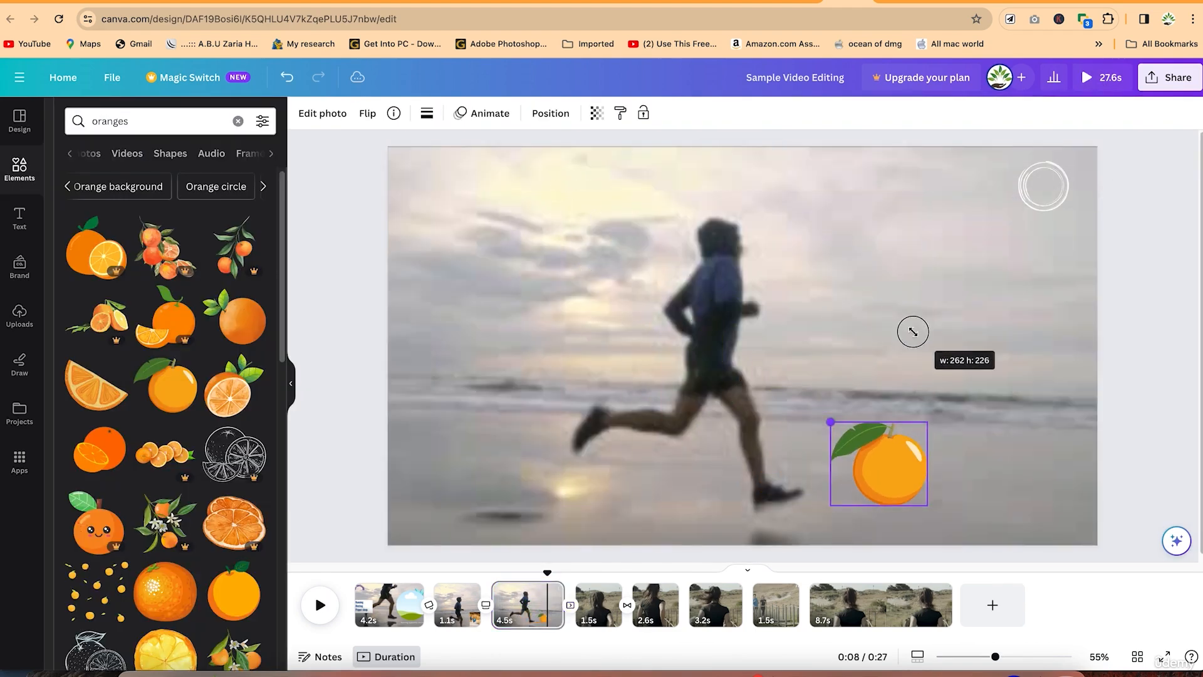
drag(877, 461, 448, 214)
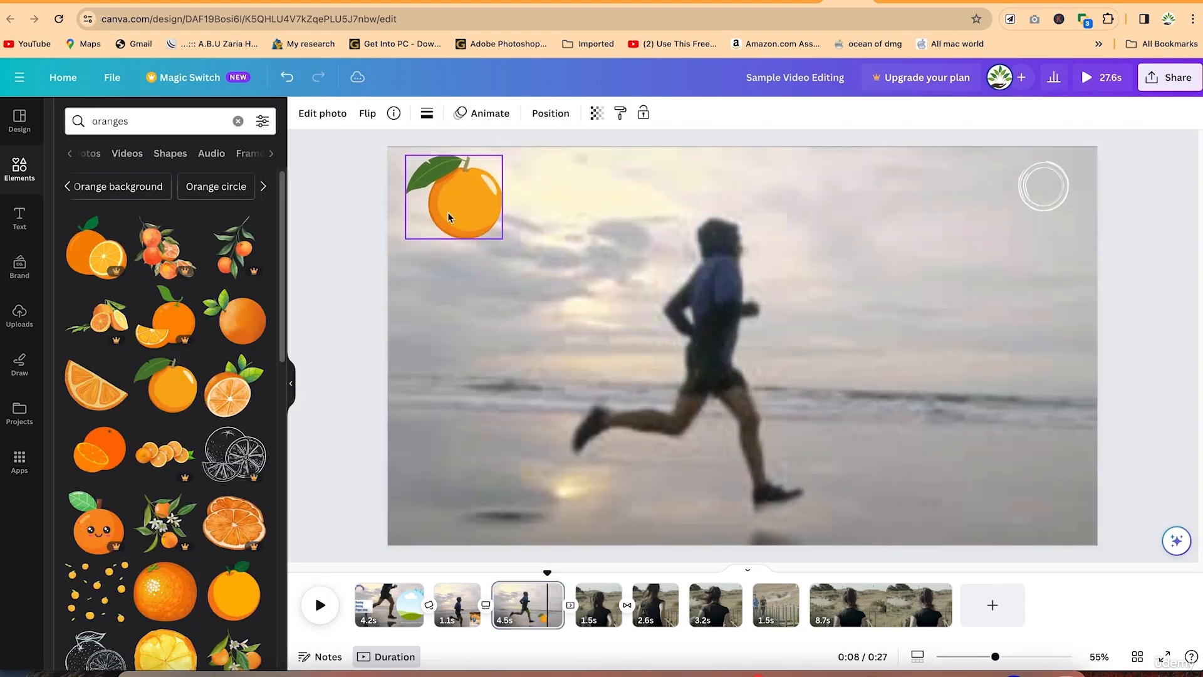
click(462, 357)
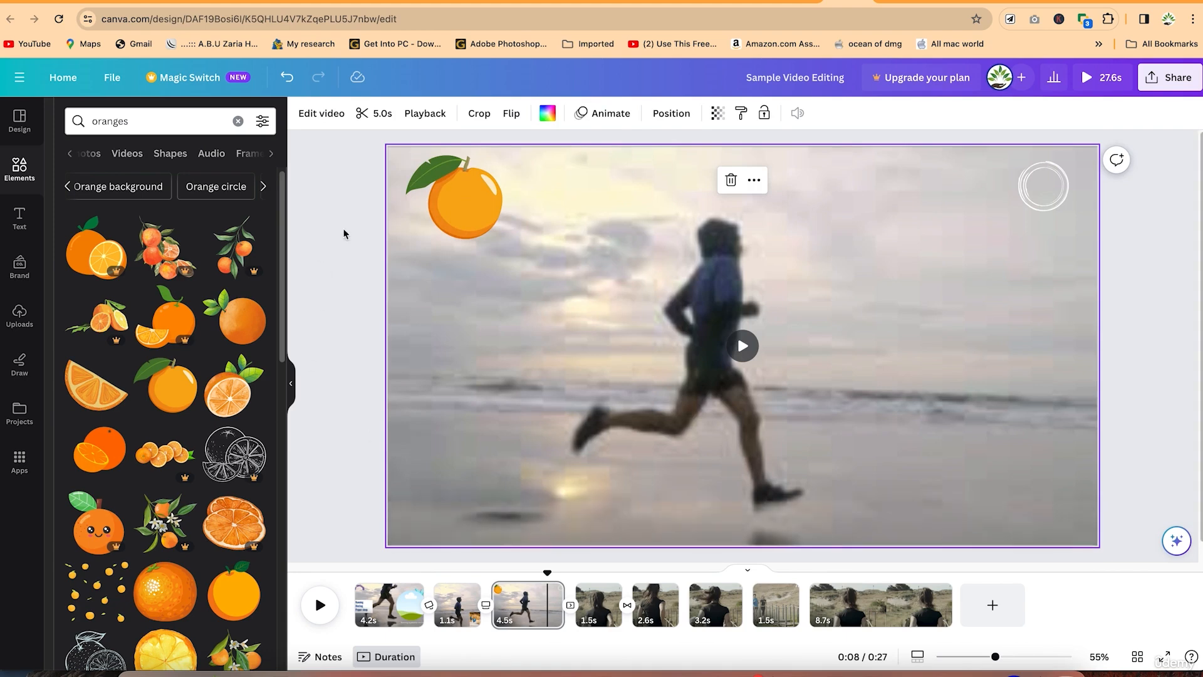
Add a blank page at the end and insert the 17-second video of a hand squeezing an orange slice from the "oranges" videos
click(123, 158)
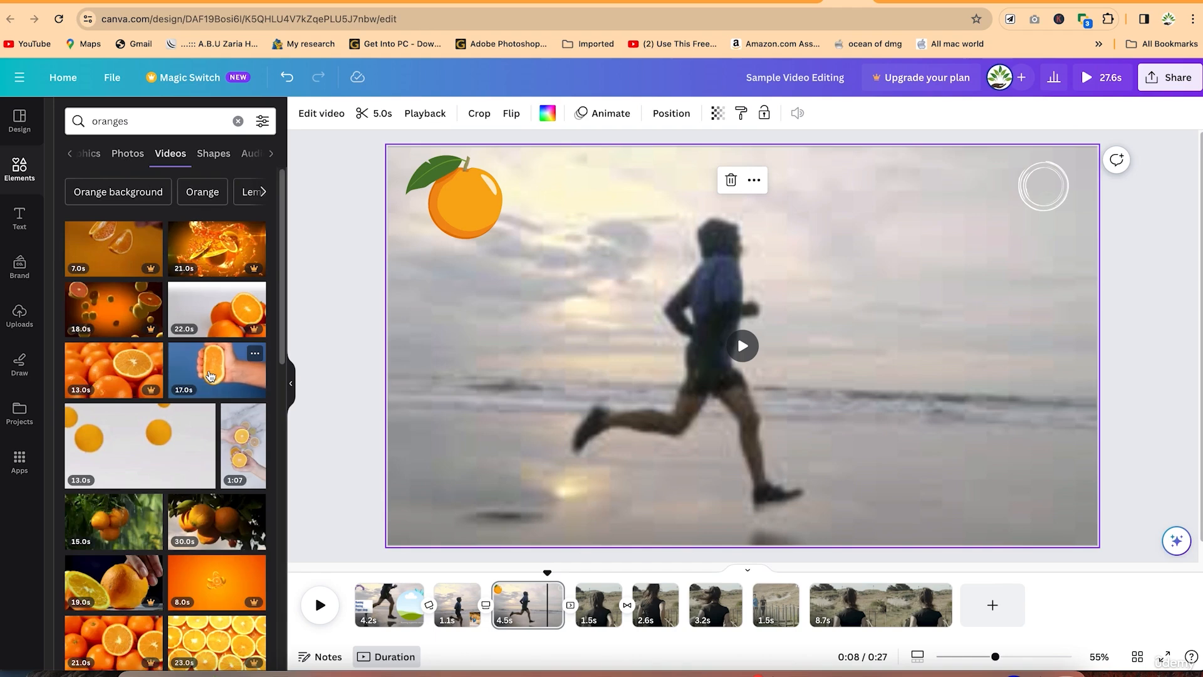
click(990, 606)
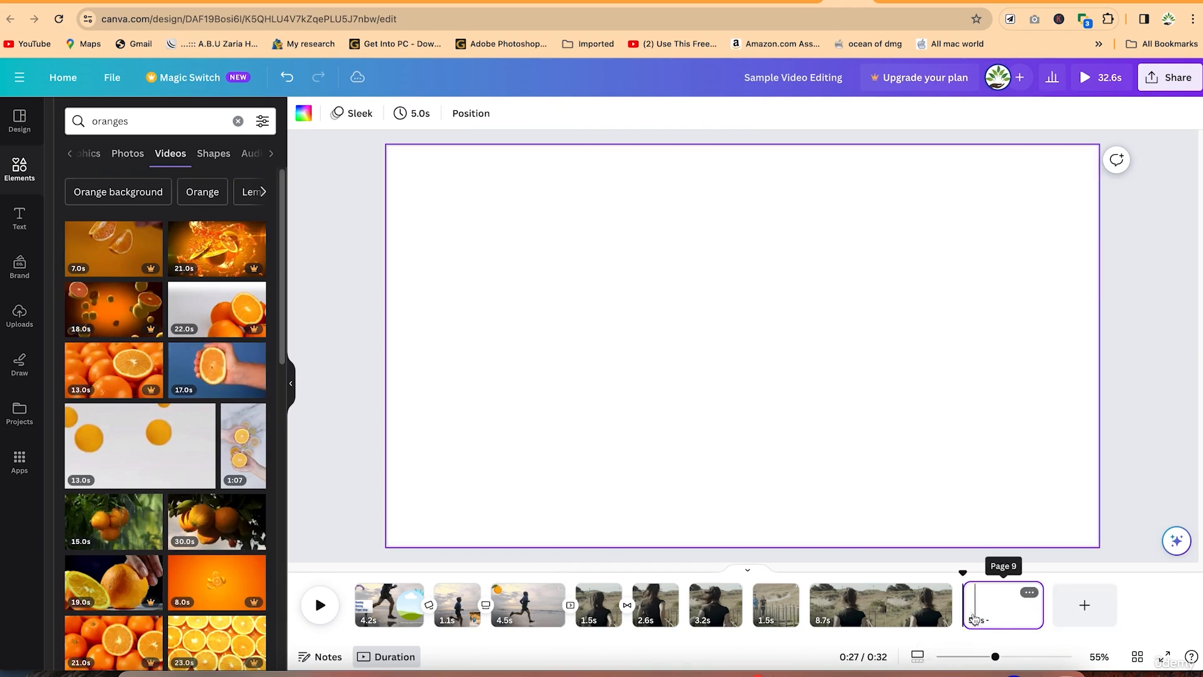
click(209, 384)
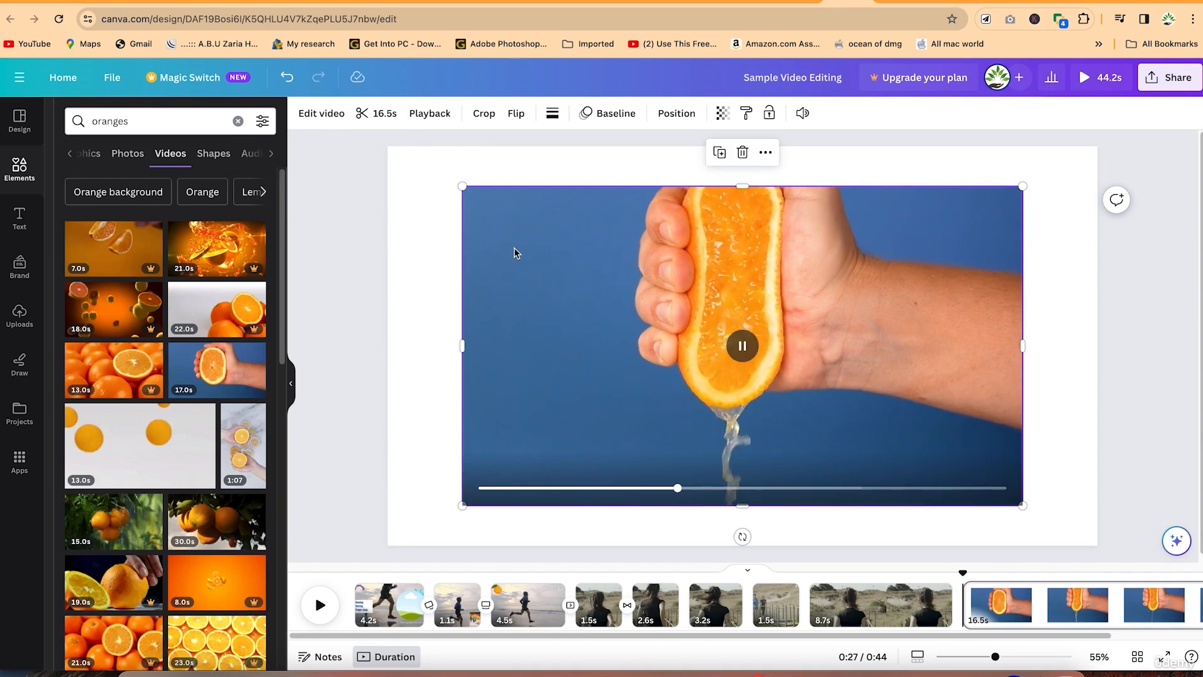
Enlarge the orange-squeezing video on page 9 until it covers the whole page
drag(462, 186, 392, 146)
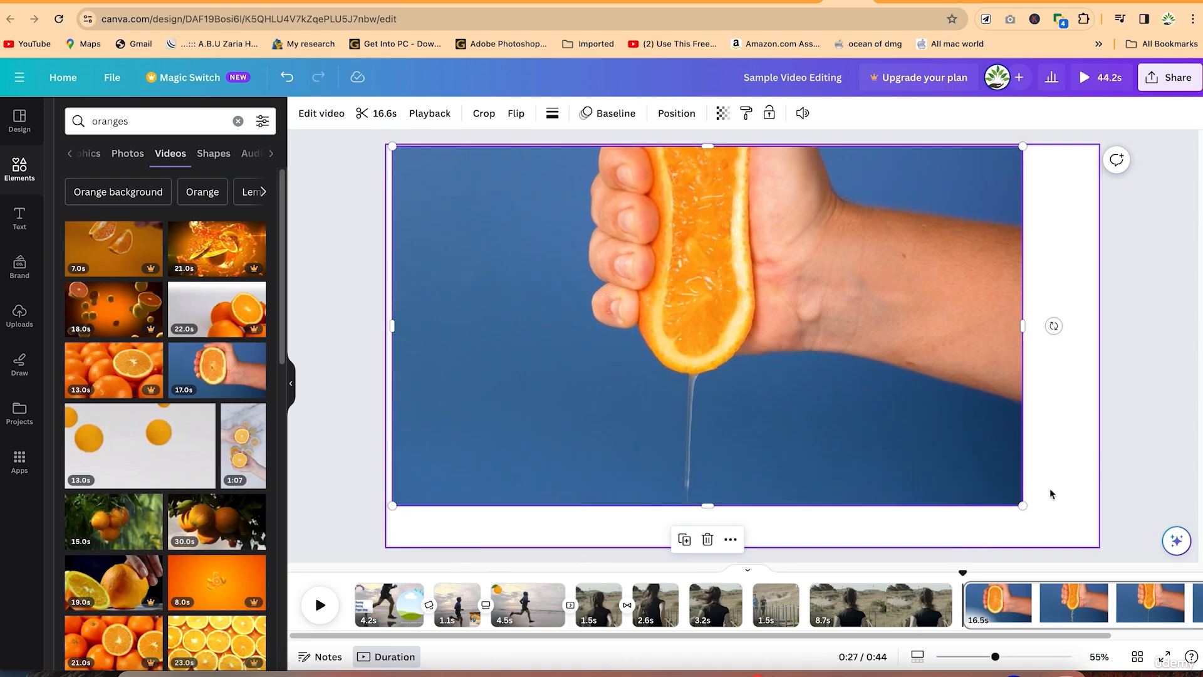
click(1027, 508)
drag(1029, 510, 1112, 545)
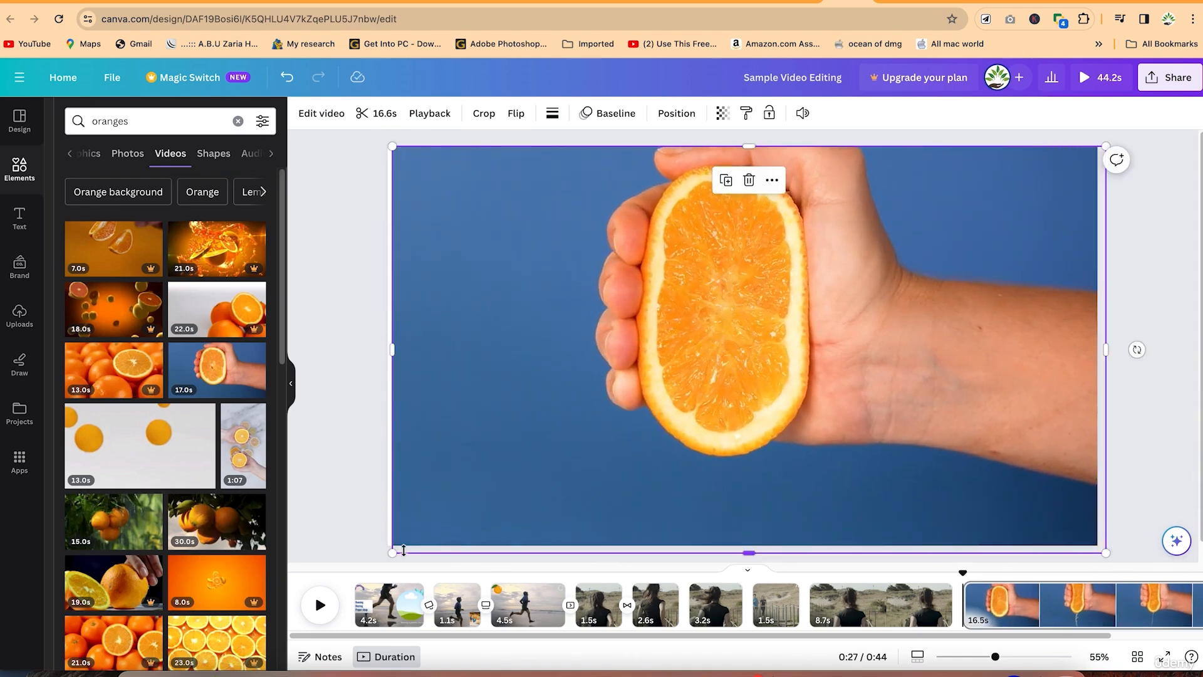
drag(393, 550, 374, 559)
click(1138, 495)
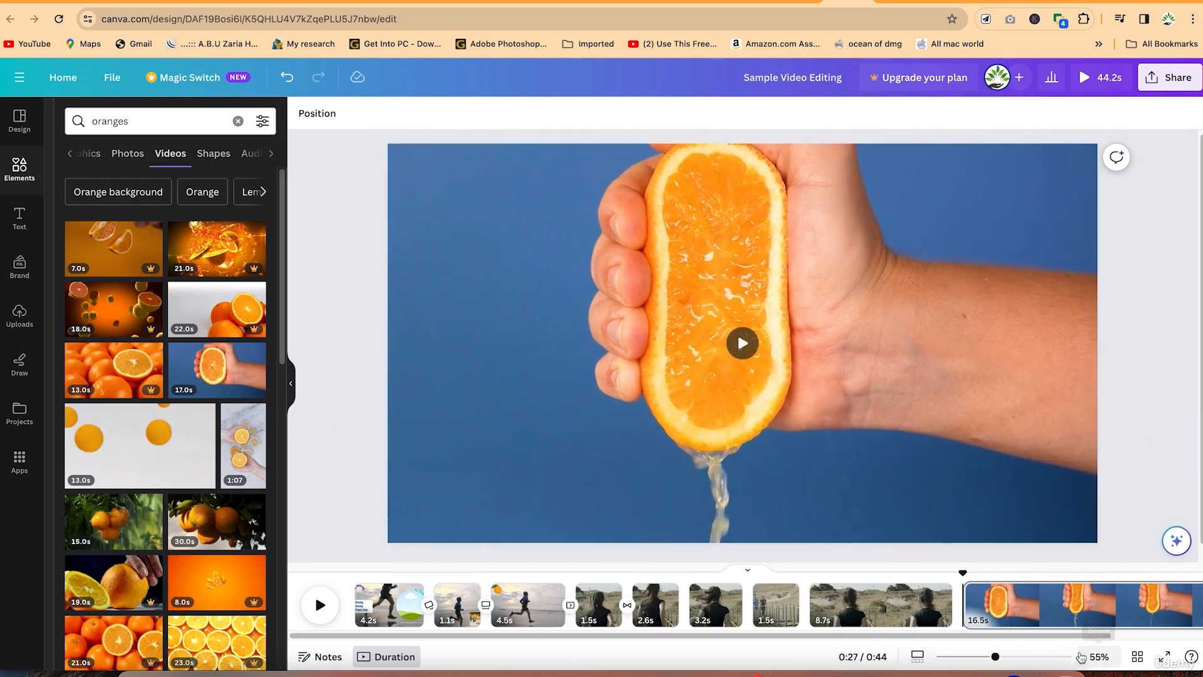
Split page 9 at about 0:35 and delete the part after the split
mouse_move(996, 658)
mouse_down()
mouse_move(985, 658)
mouse_move(996, 659)
mouse_up()
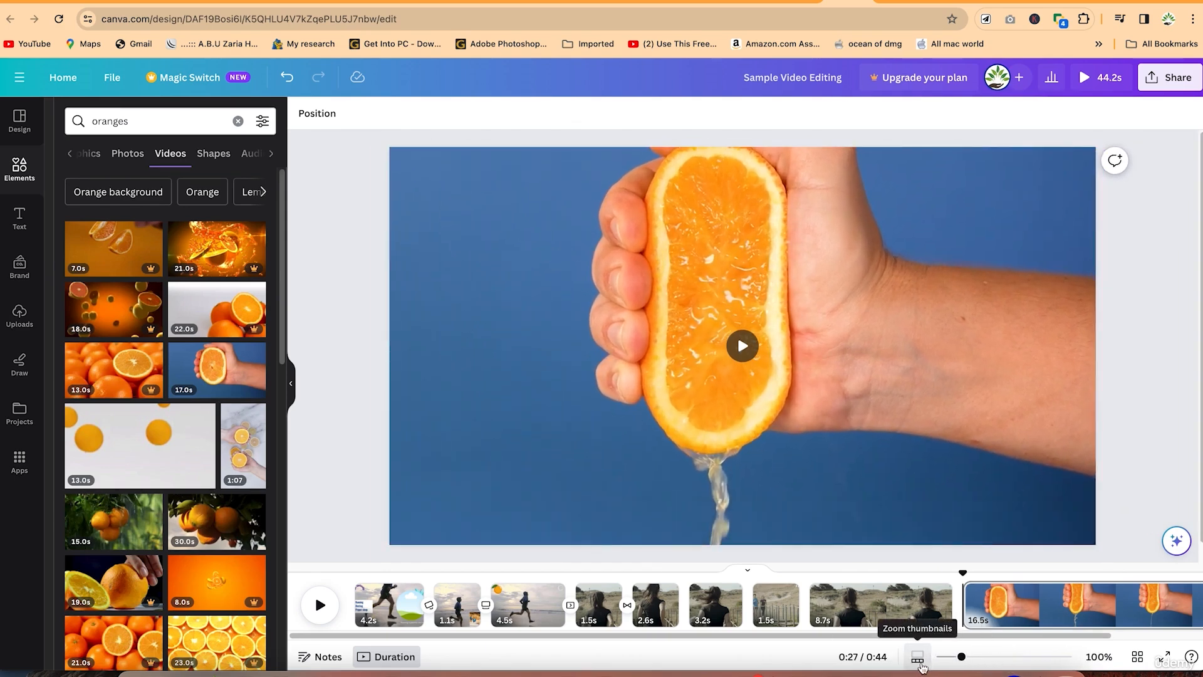
drag(963, 660, 958, 658)
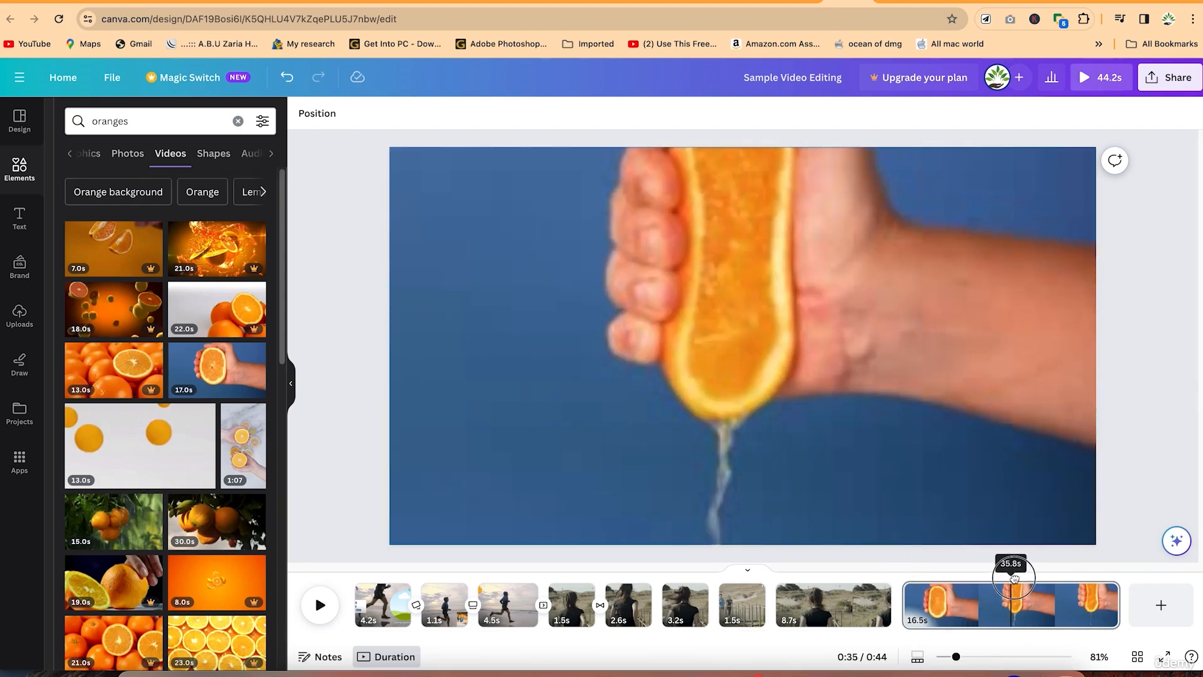
click(1005, 611)
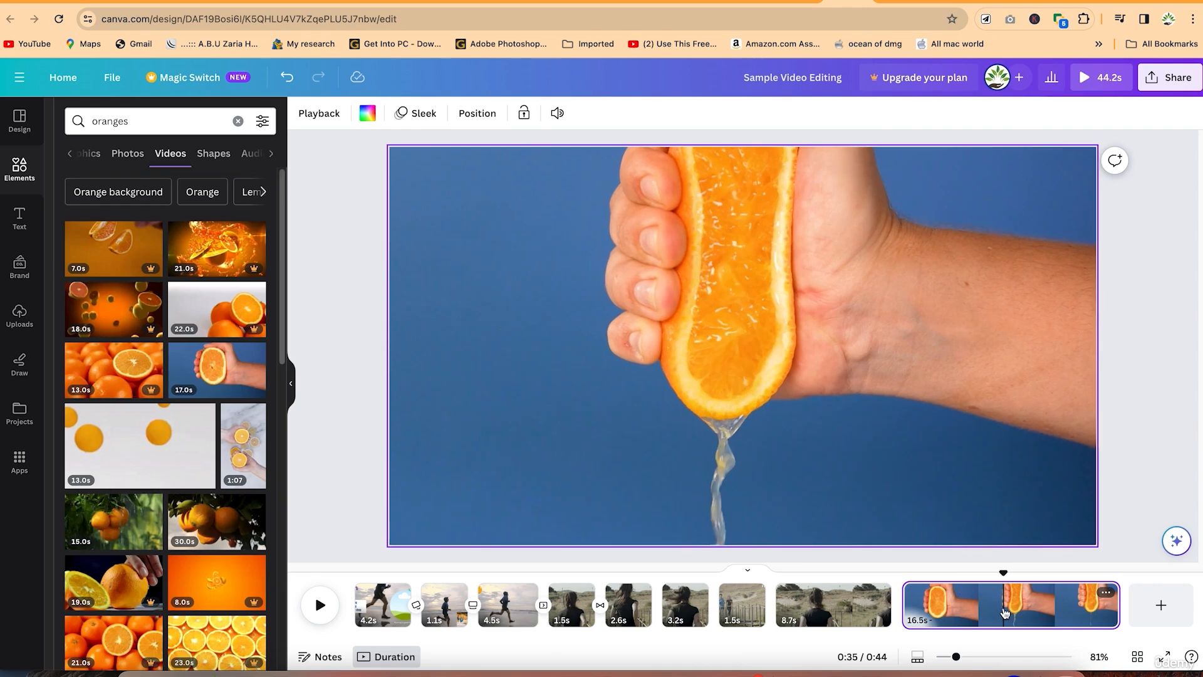
key(s)
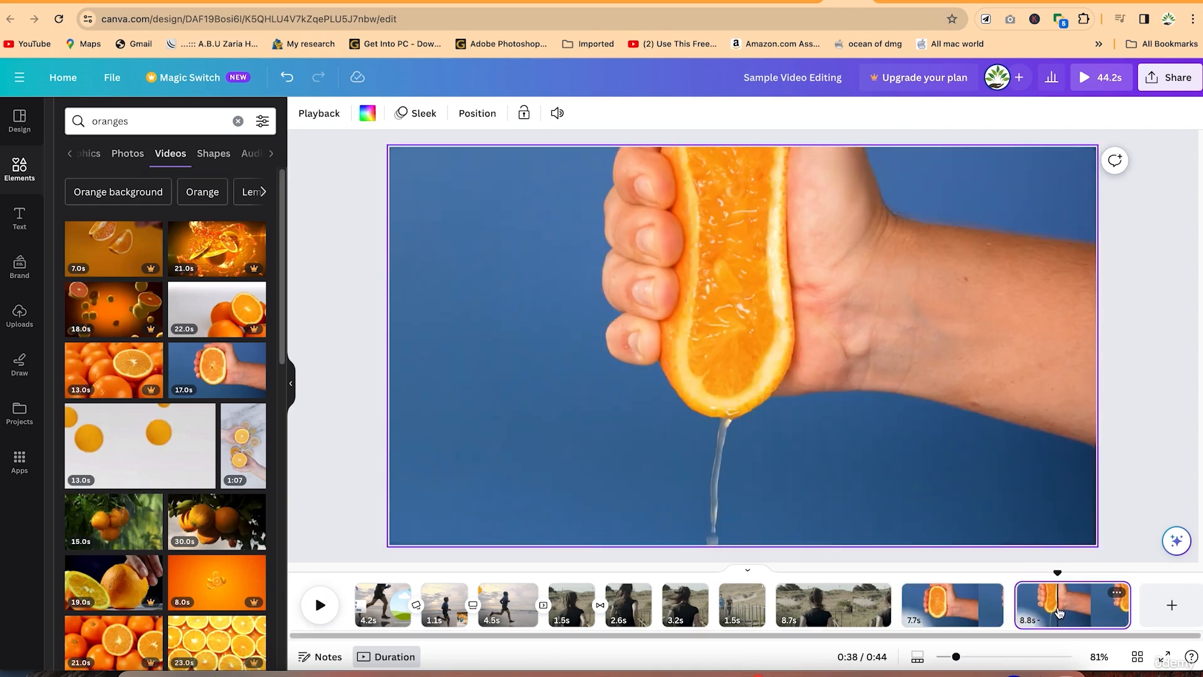
key(Delete)
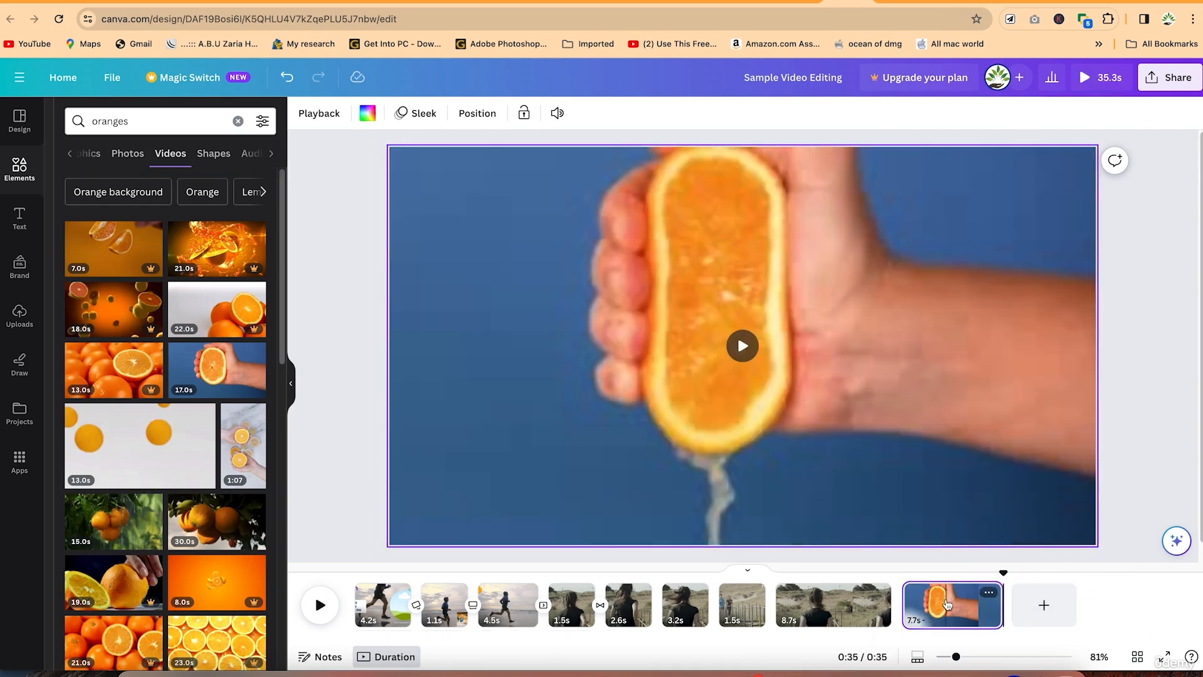
Clear the current search and search all elements for "oranges" again
scroll(191, 514, down, 4)
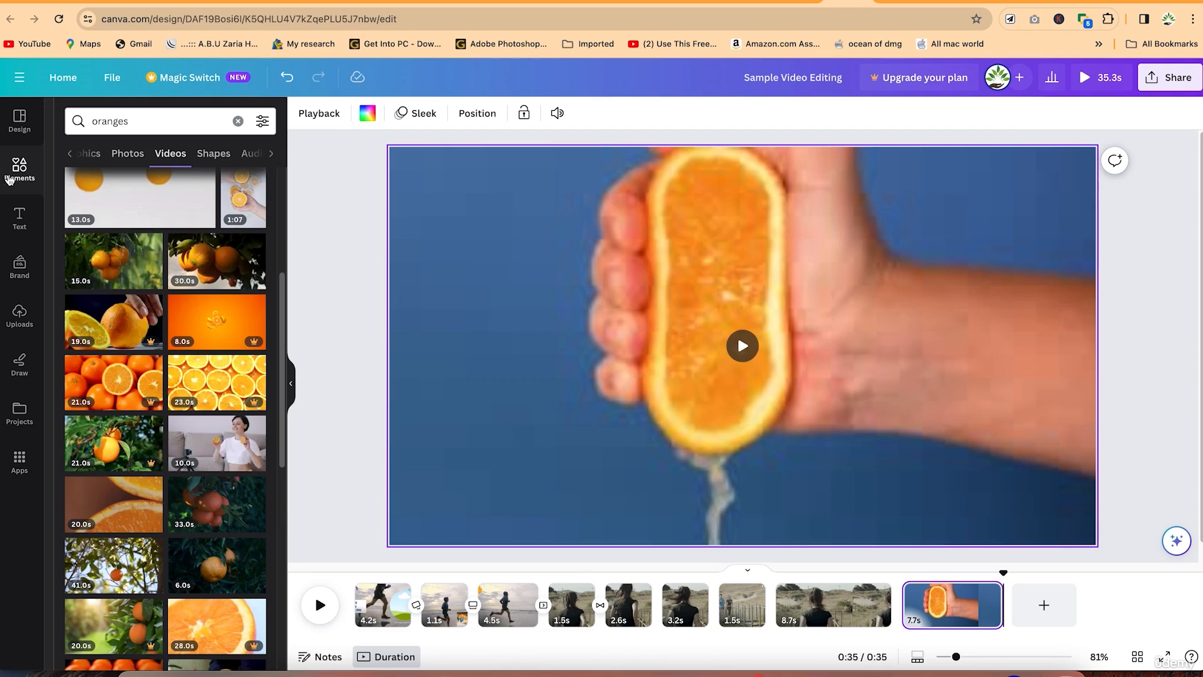
click(238, 121)
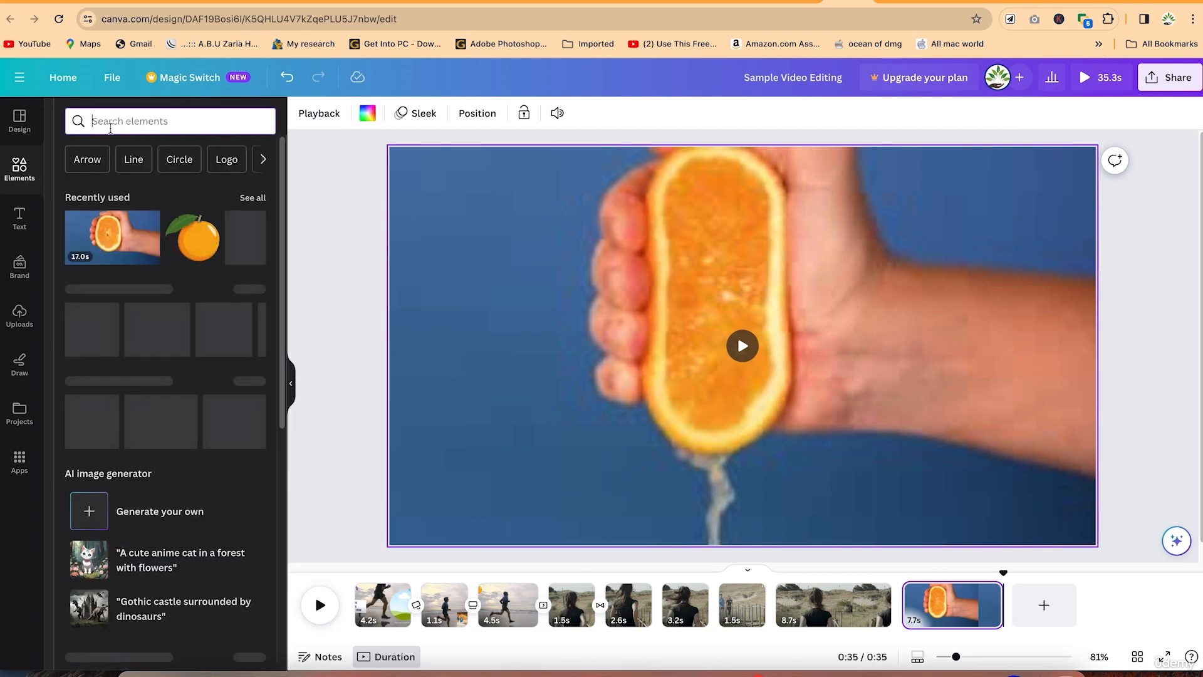
text(ora)
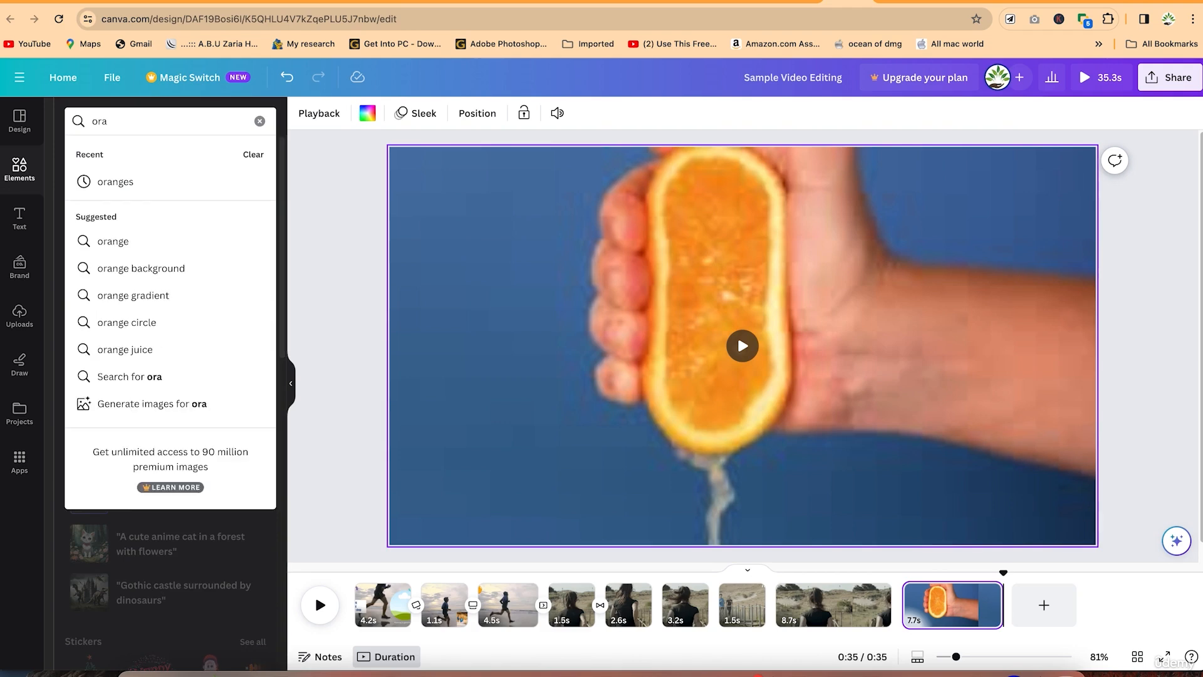
text(nges)
key(Return)
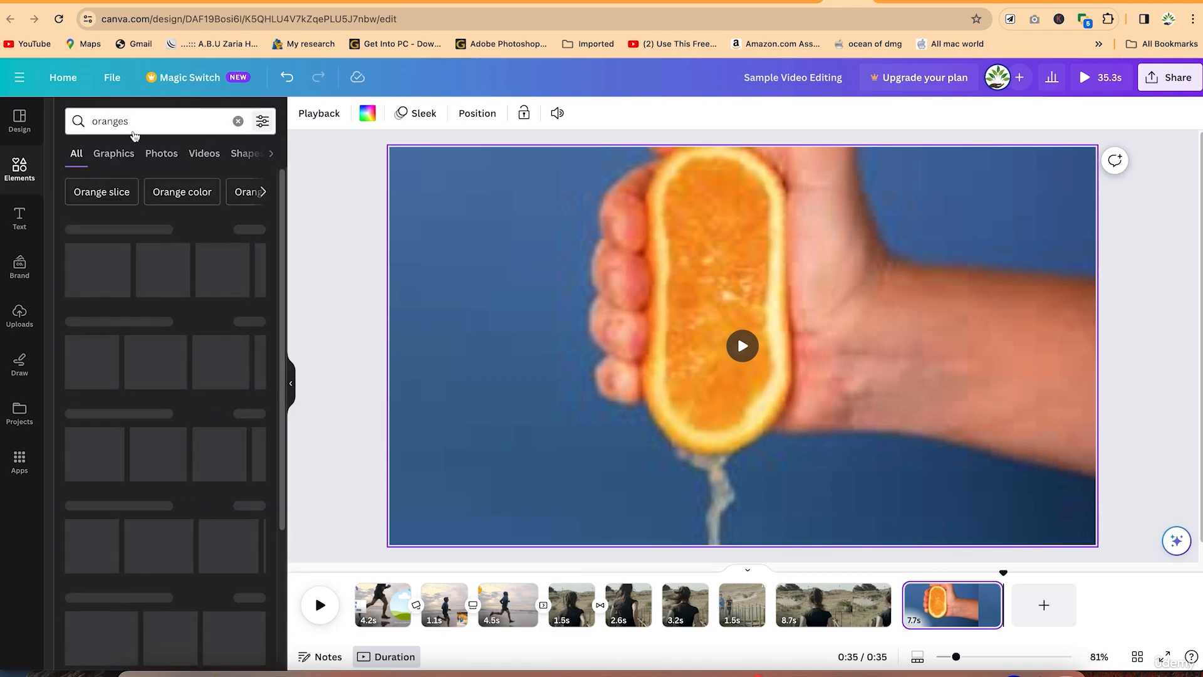
Filter the "oranges" results to free items only and look through the graphics and photos
click(263, 124)
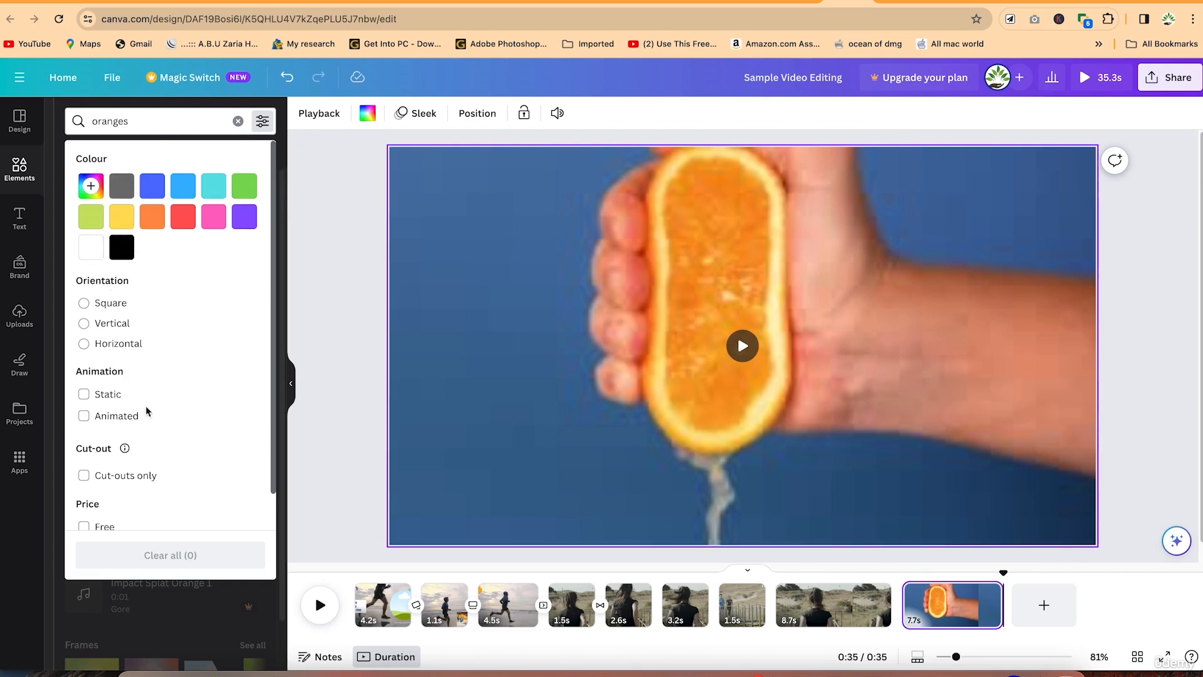
scroll(148, 483, down, 3)
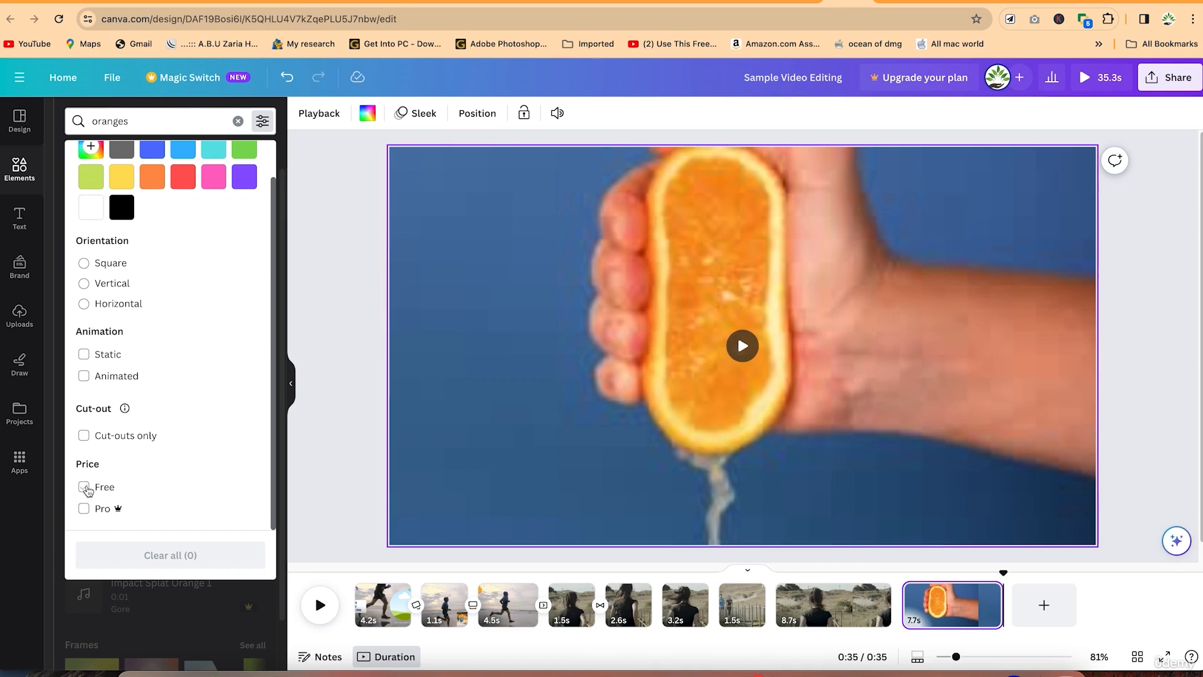
click(85, 487)
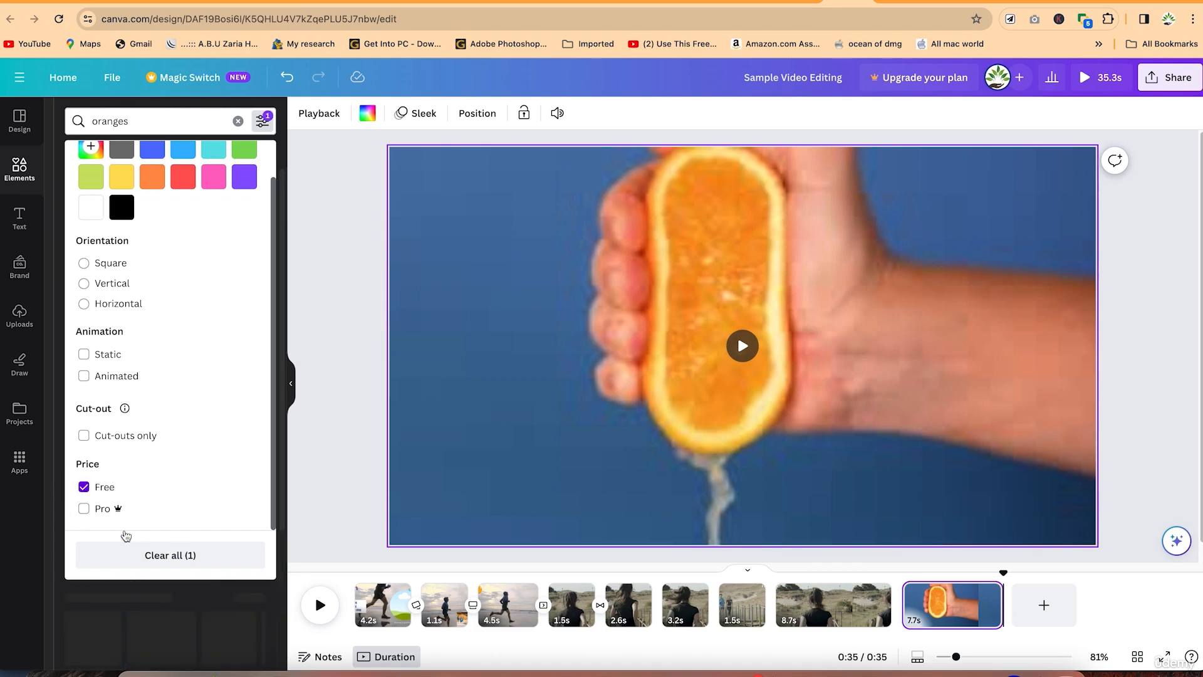
click(317, 384)
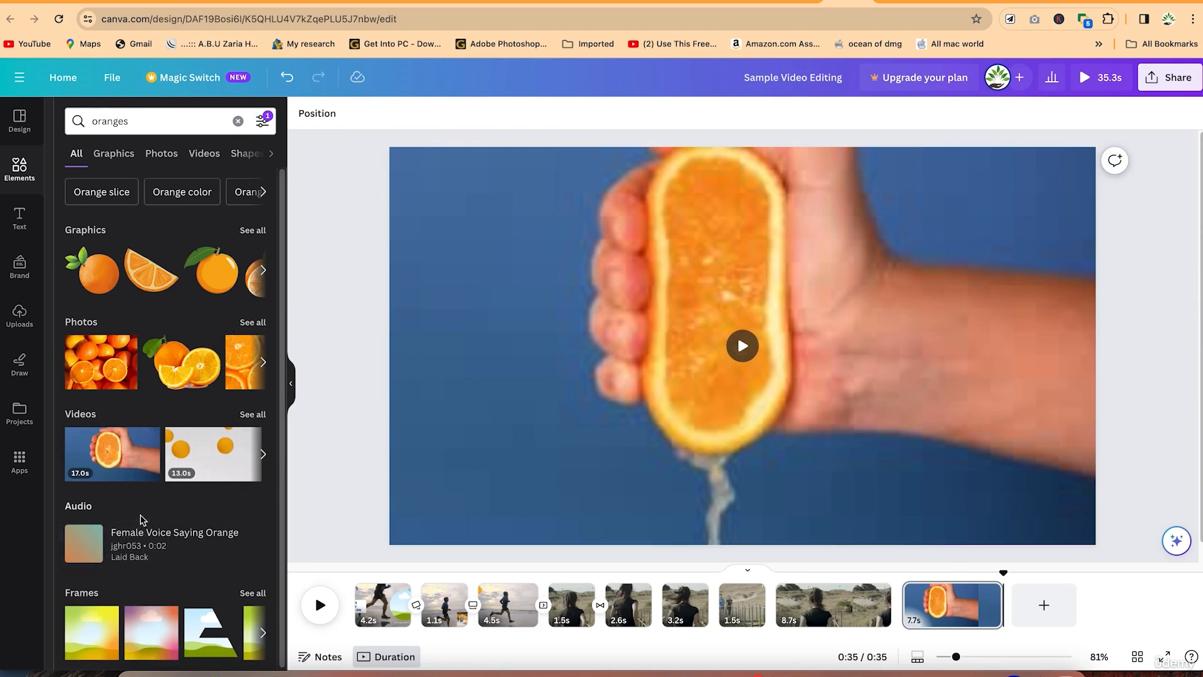
click(264, 269)
click(262, 362)
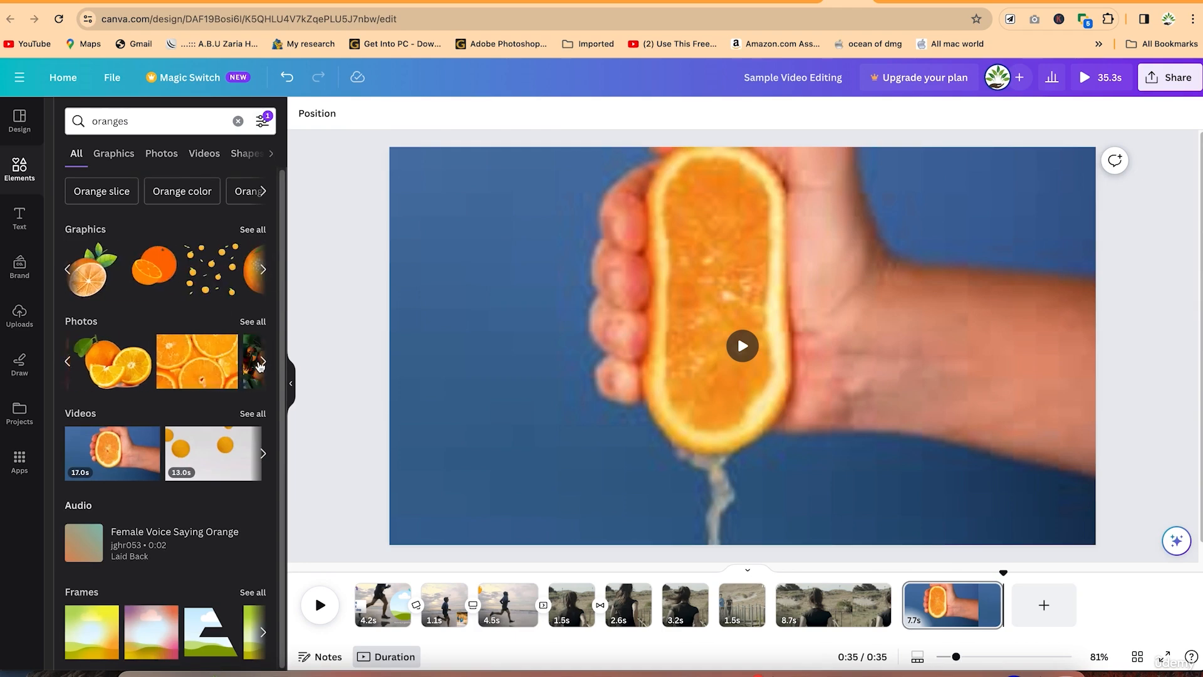
Switch the price filter of the "oranges" results from Free to Pro and look over the results
click(262, 121)
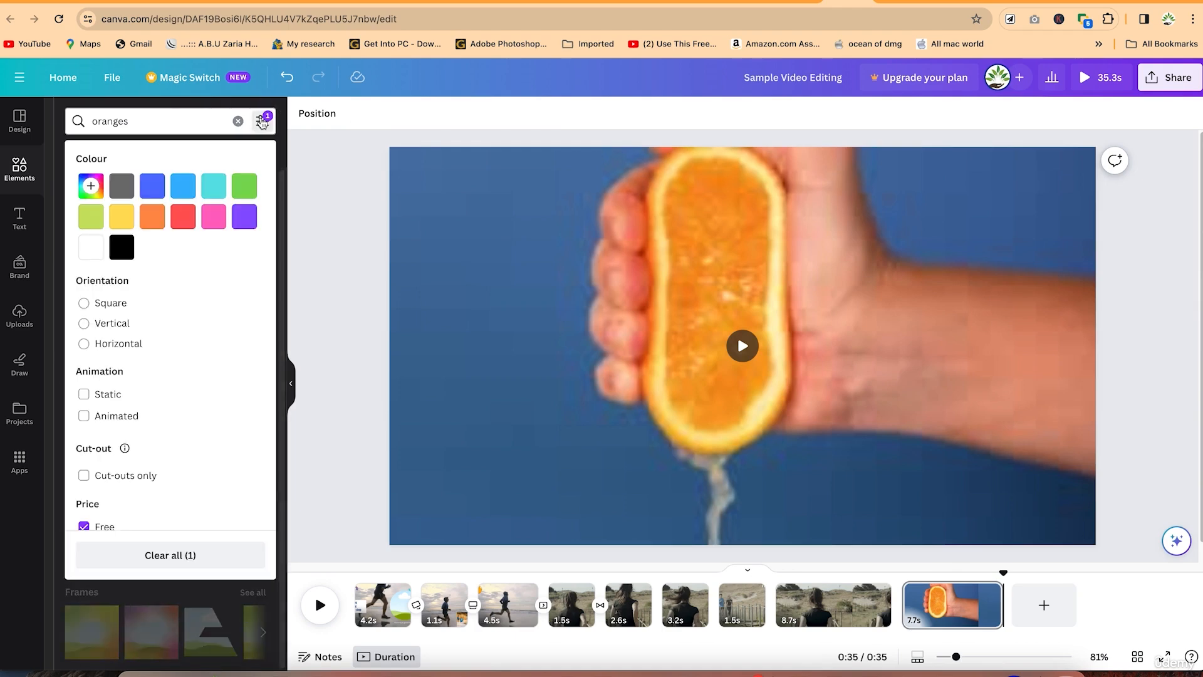
scroll(91, 483, down, 1)
click(84, 487)
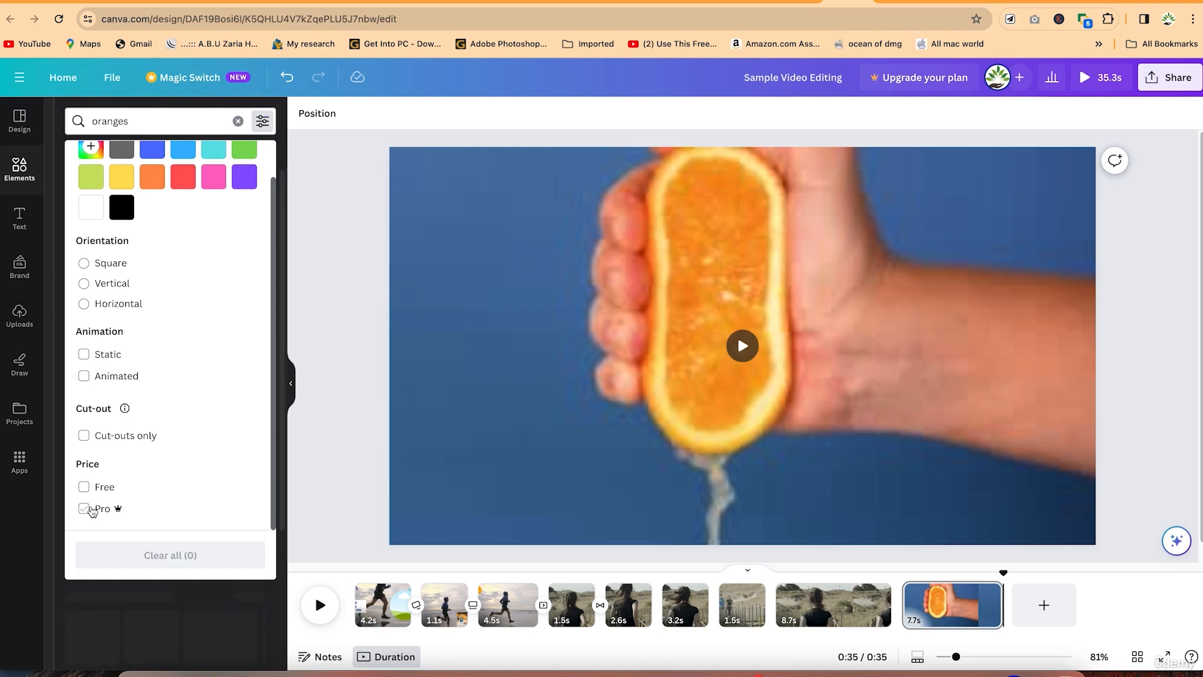
click(84, 509)
click(335, 416)
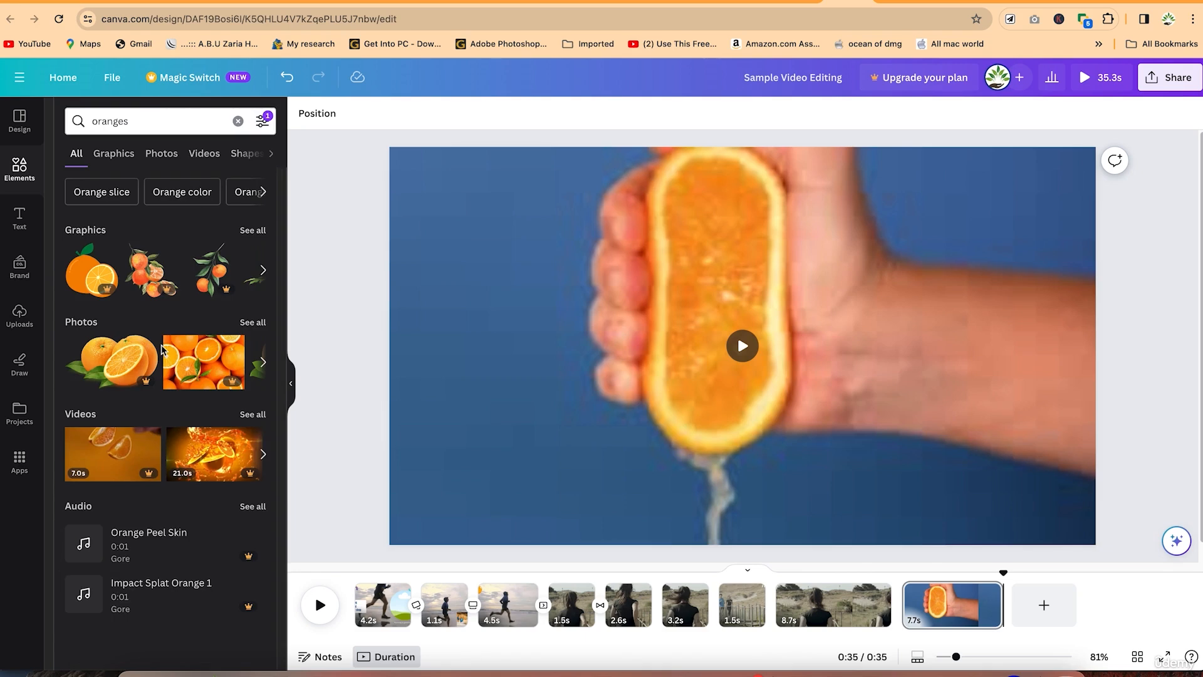
Add a new blank page and move it to the very beginning of the video
click(821, 605)
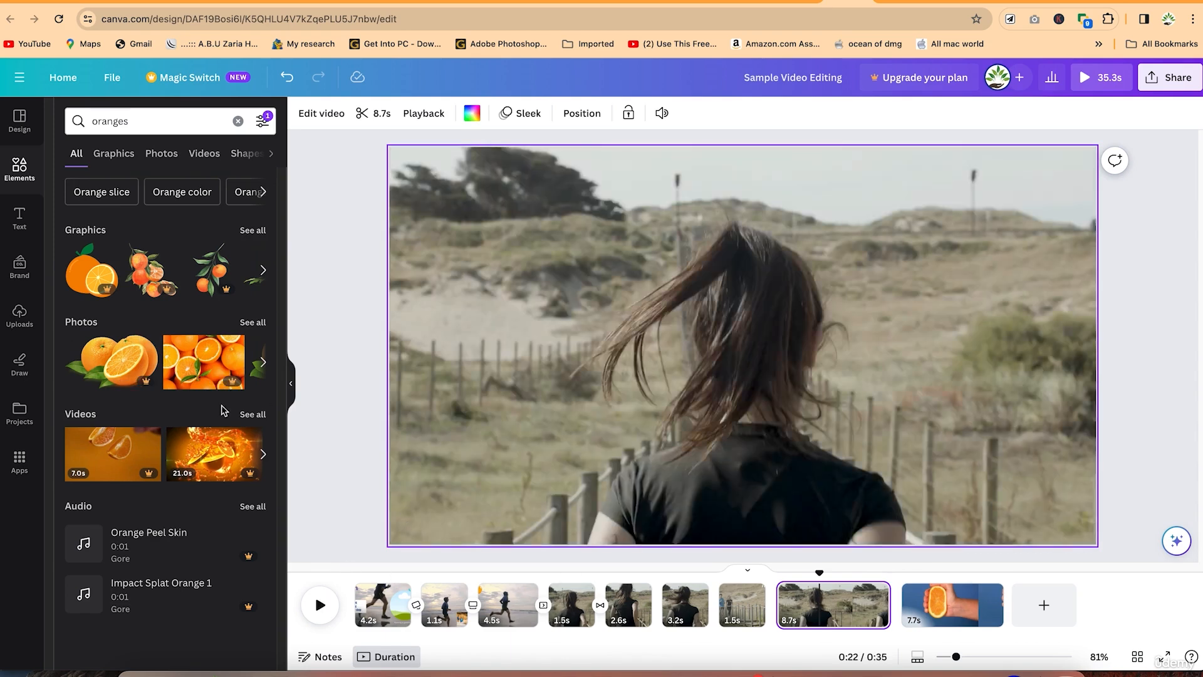
click(1044, 605)
drag(1044, 605, 415, 603)
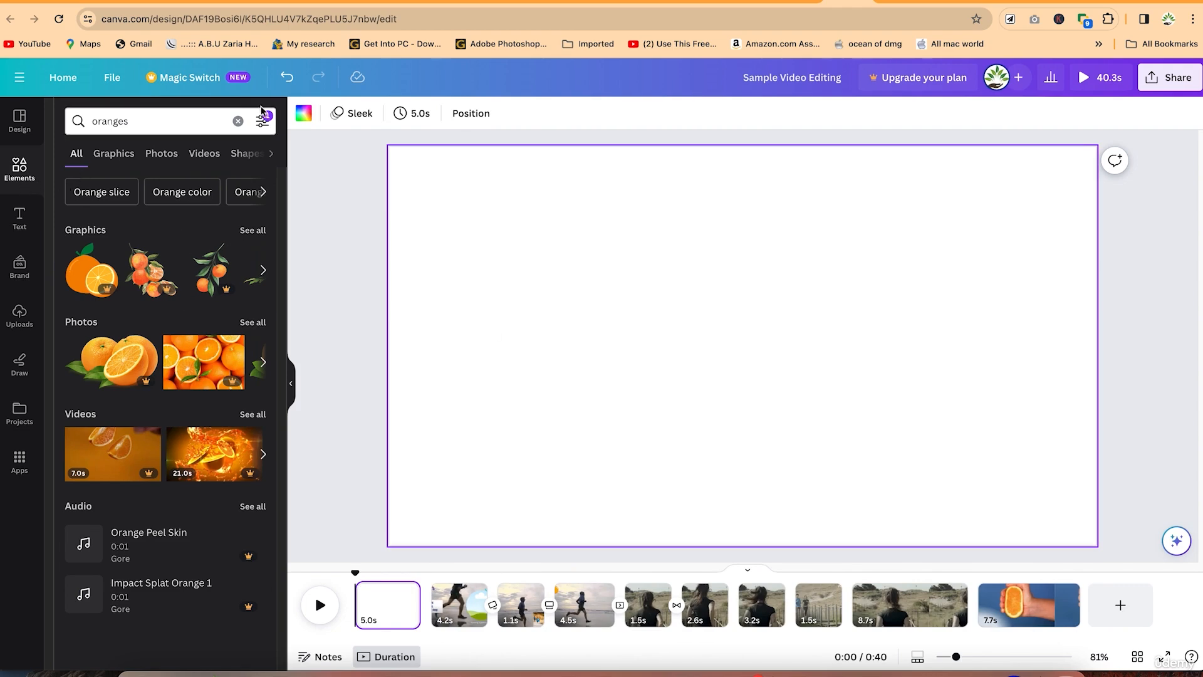
Search the elements library for "background"
click(238, 123)
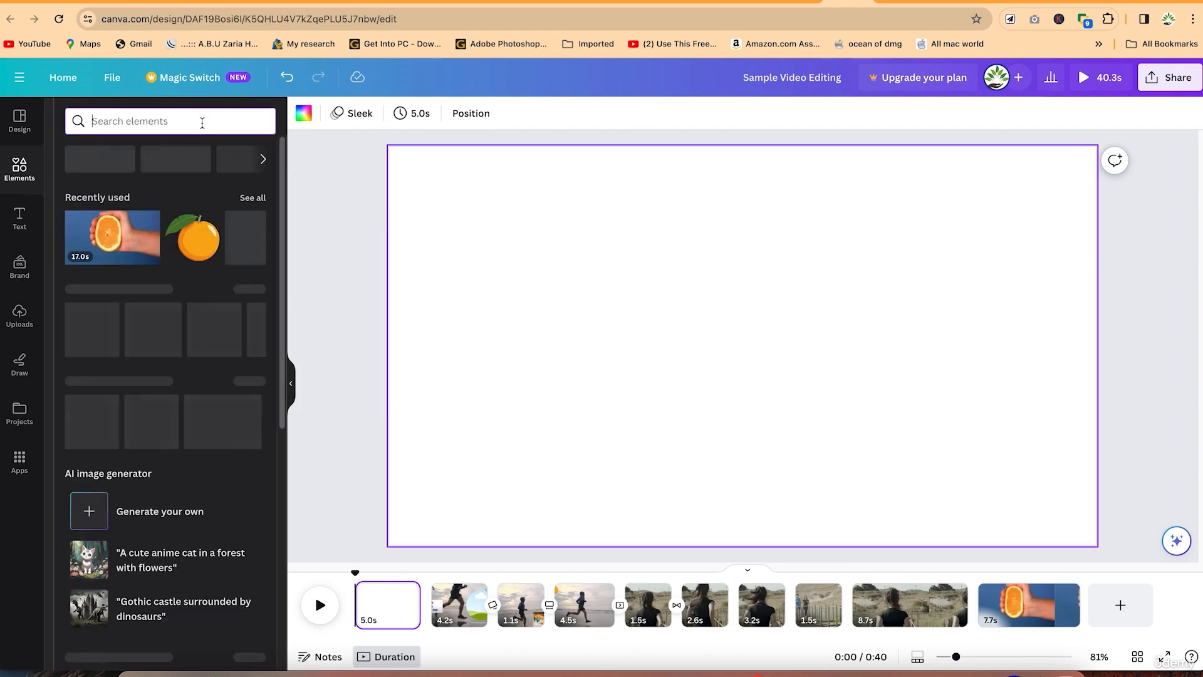
text(background)
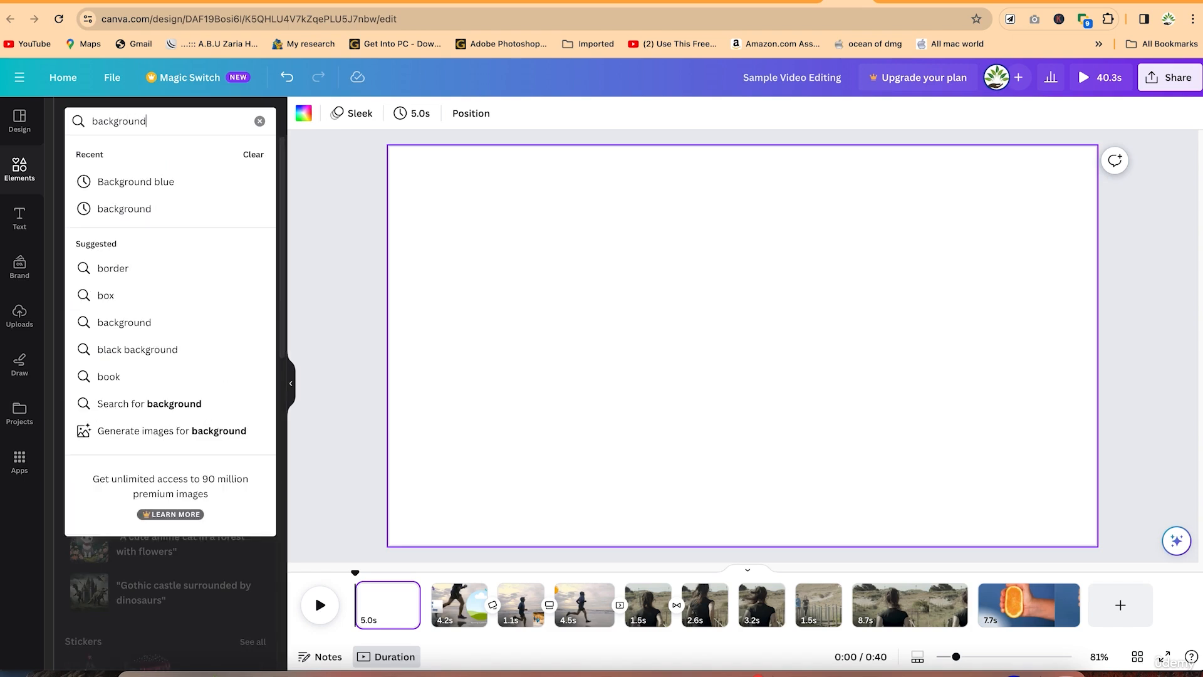
key(Return)
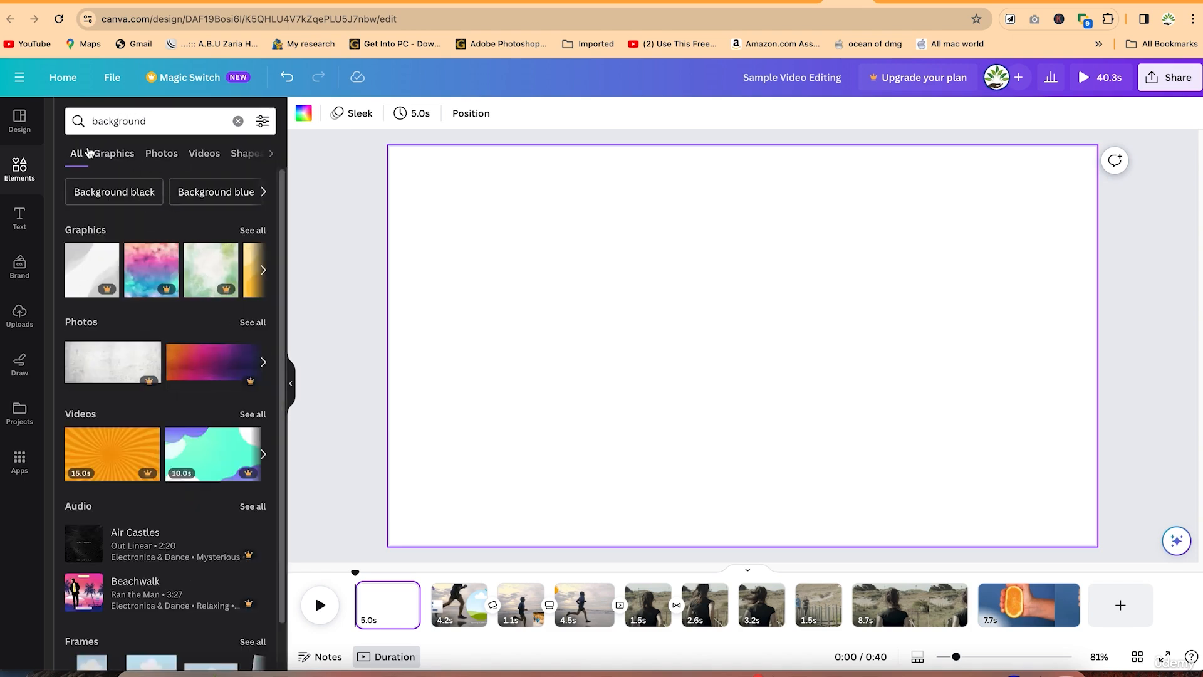
Filter the "background" results to free items and show only the videos
scroll(193, 333, down, 1)
click(262, 121)
scroll(146, 449, down, 1)
scroll(146, 450, down, 1)
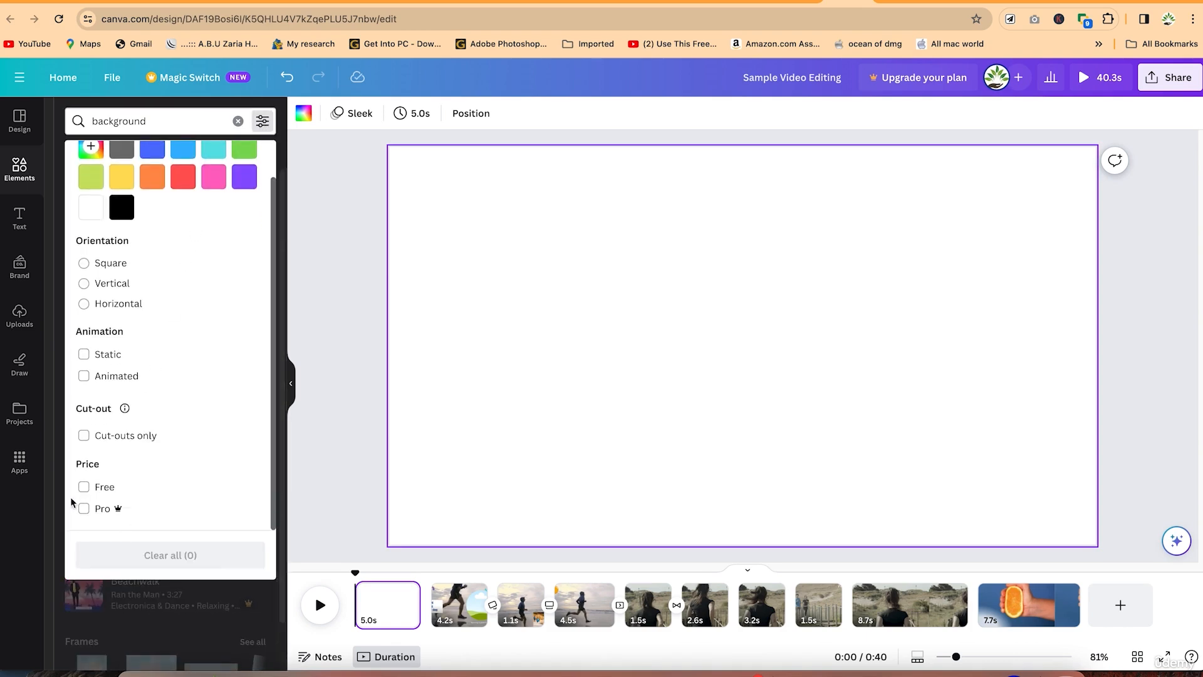
click(80, 497)
click(352, 403)
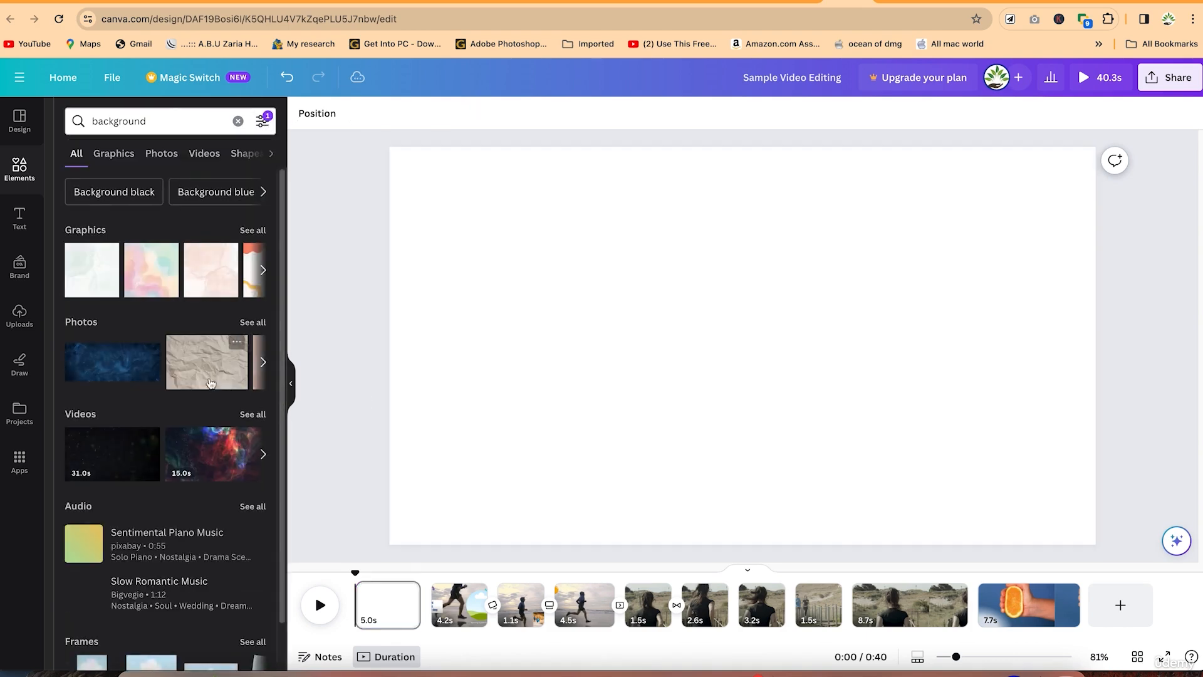
click(198, 157)
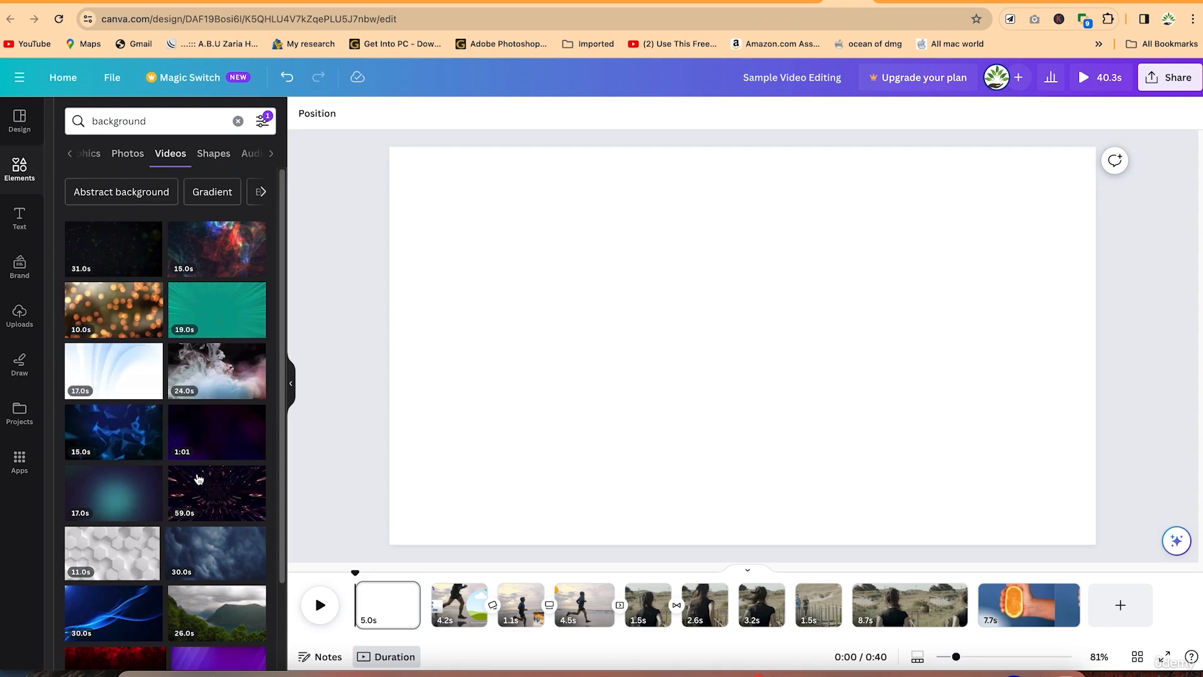
Add the colourful 15.0 s nebula video to the blank opening page and enlarge it to cover the whole page
click(218, 253)
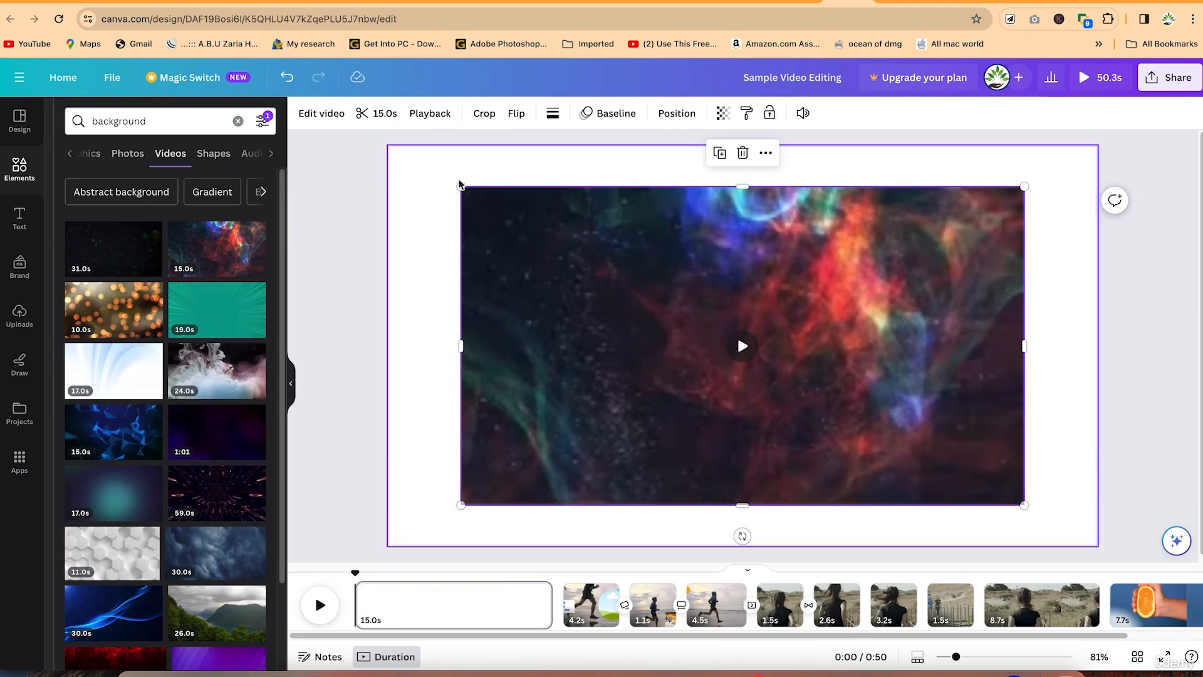
drag(460, 187, 375, 138)
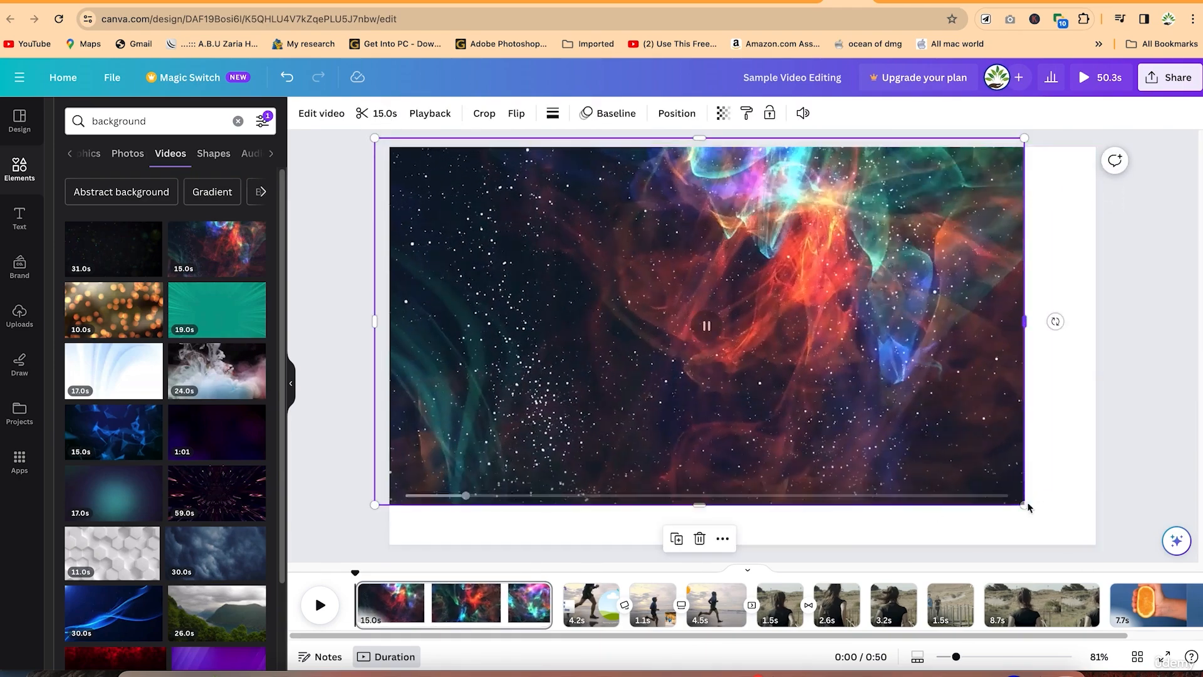
drag(1024, 505, 1100, 547)
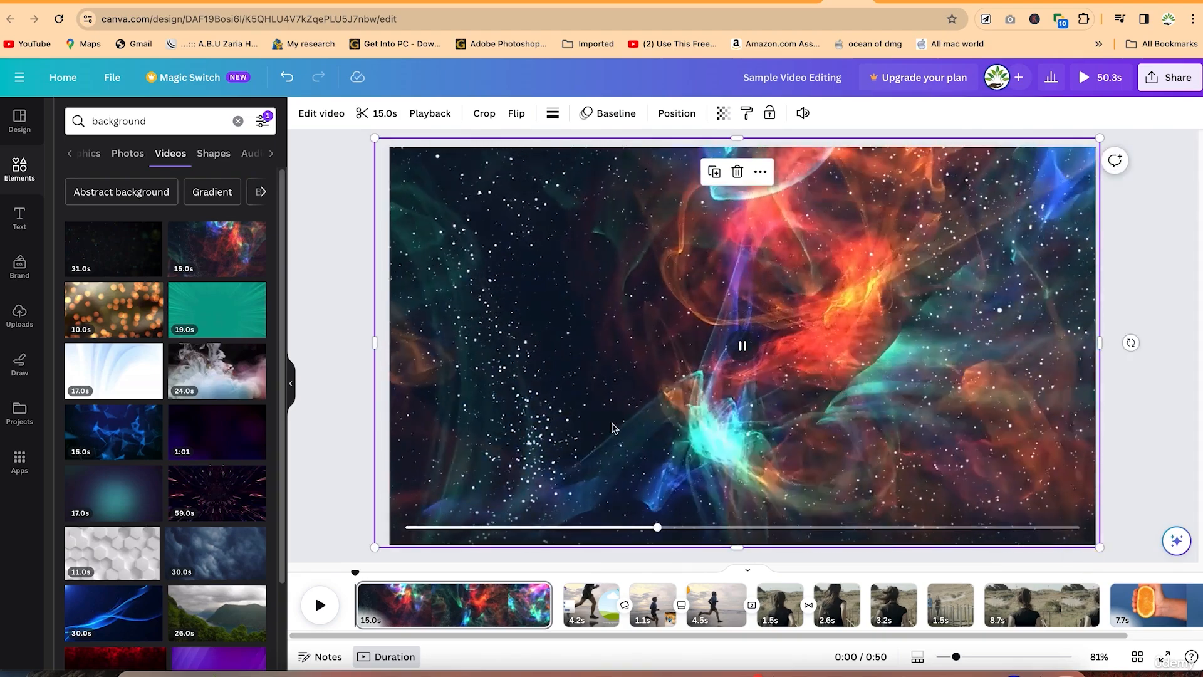
Open the text library and look through its font combinations
click(20, 218)
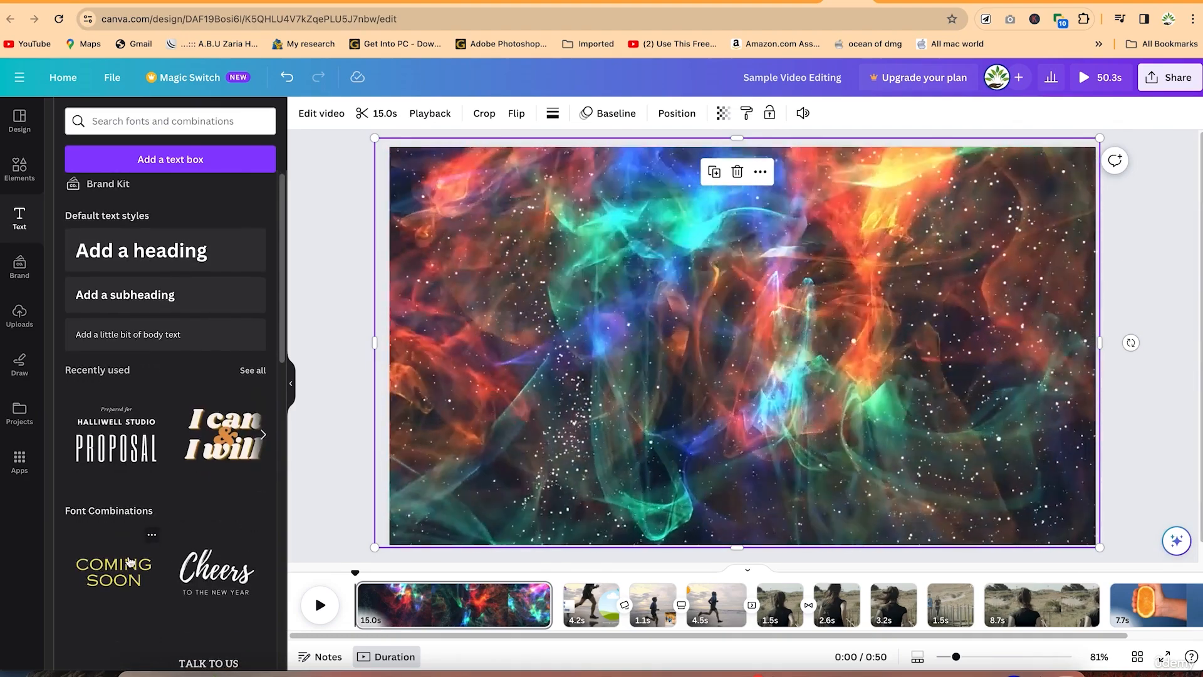
scroll(132, 577, down, 5)
scroll(137, 559, down, 10)
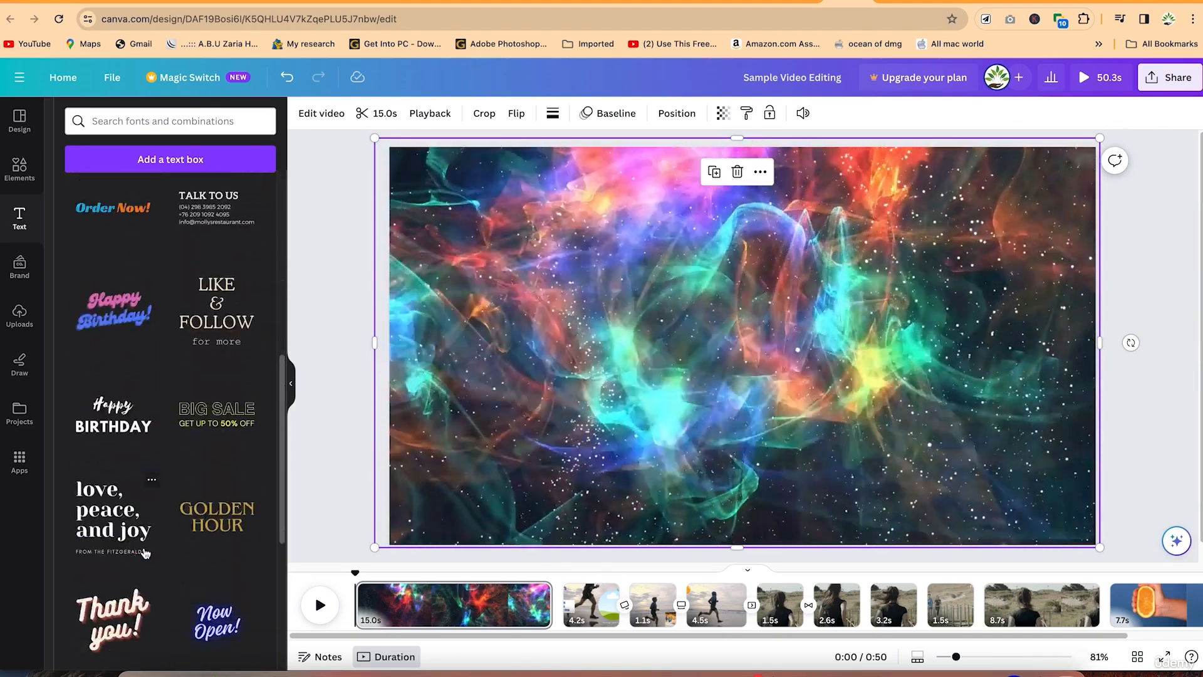
scroll(174, 552, down, 5)
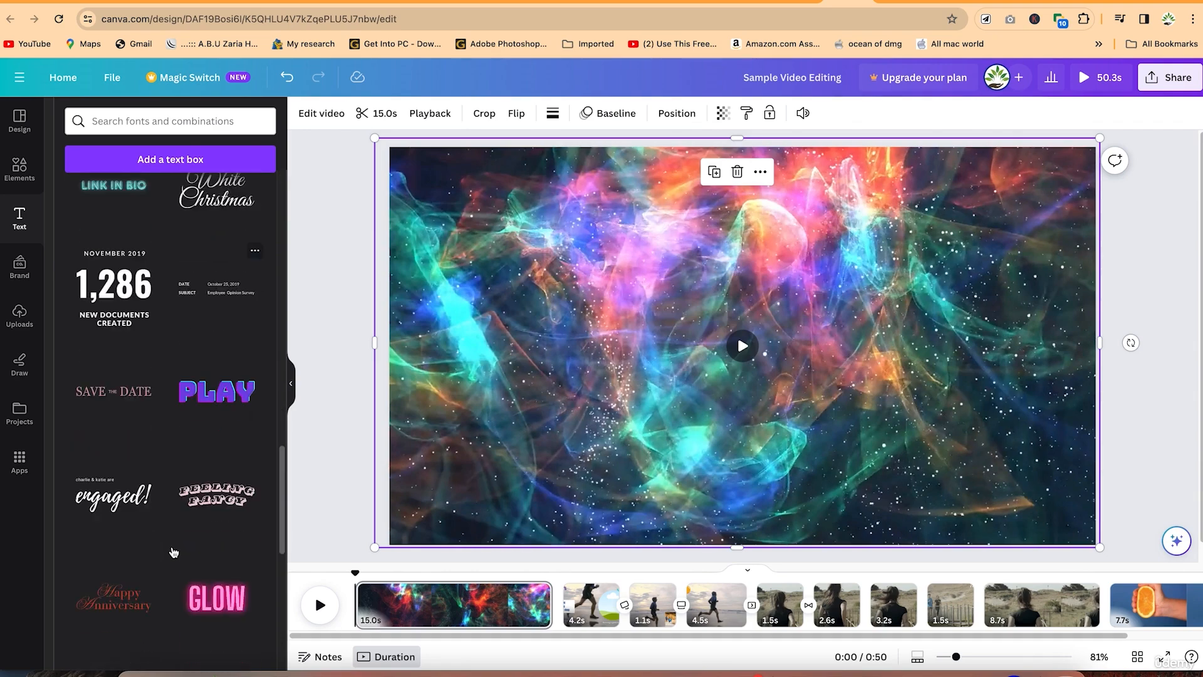
scroll(174, 551, up, 10)
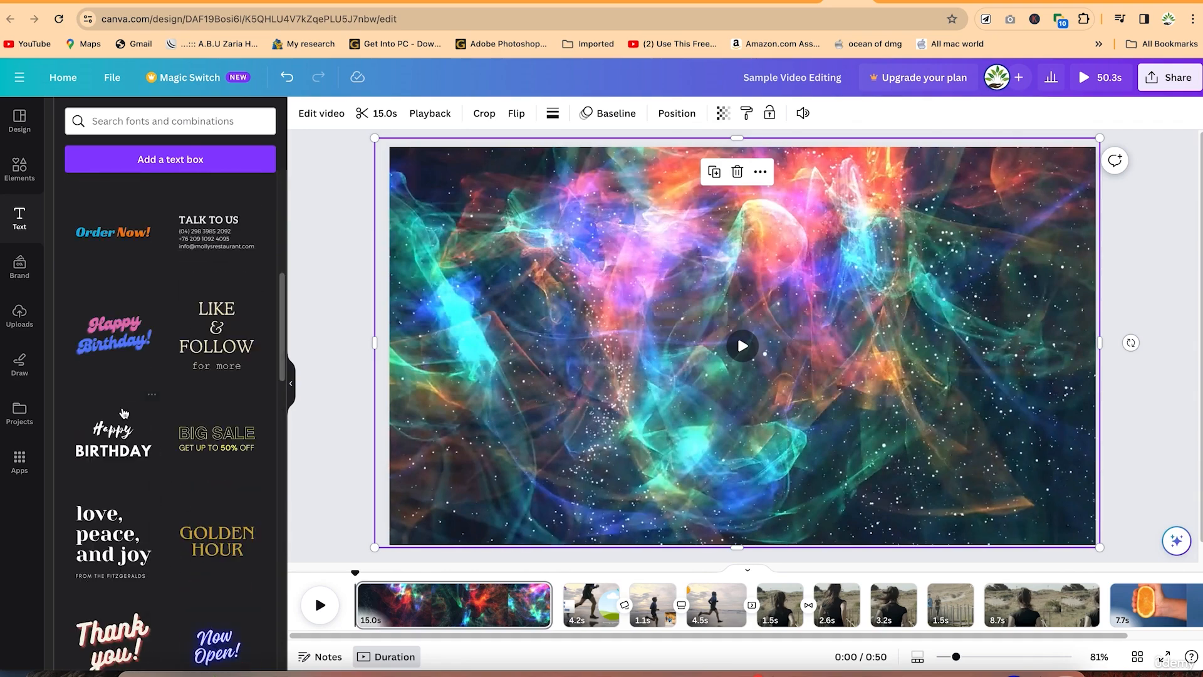
drag(231, 563, 456, 499)
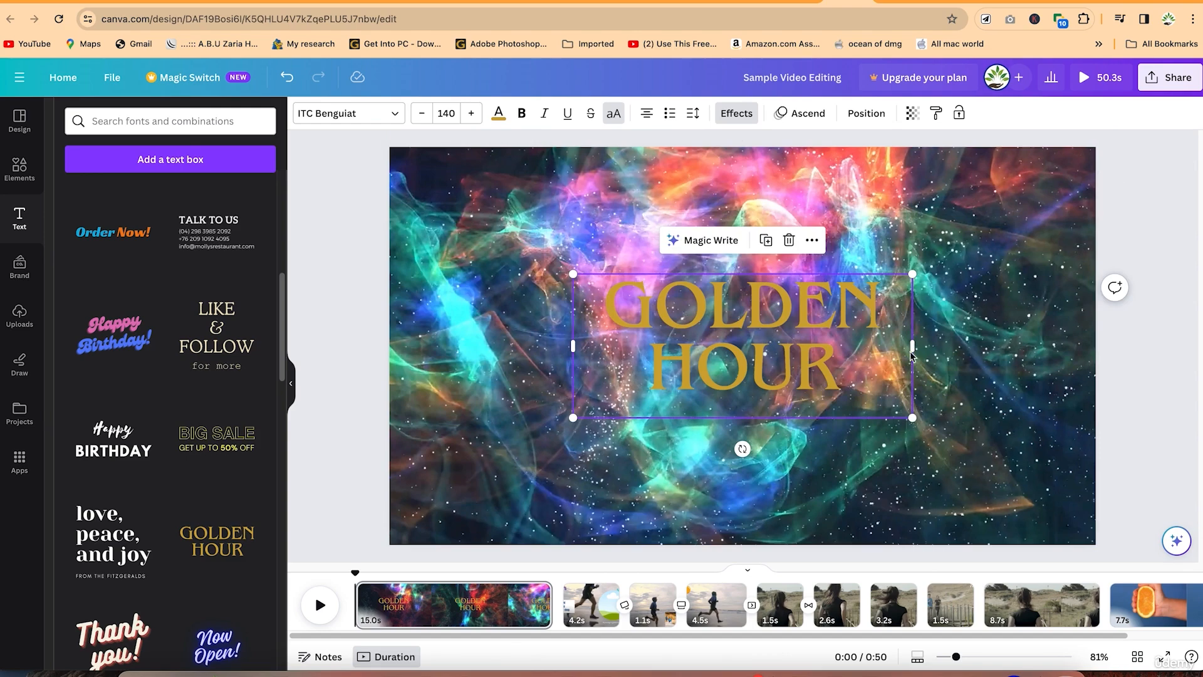
click(740, 329)
key(BackSpace)
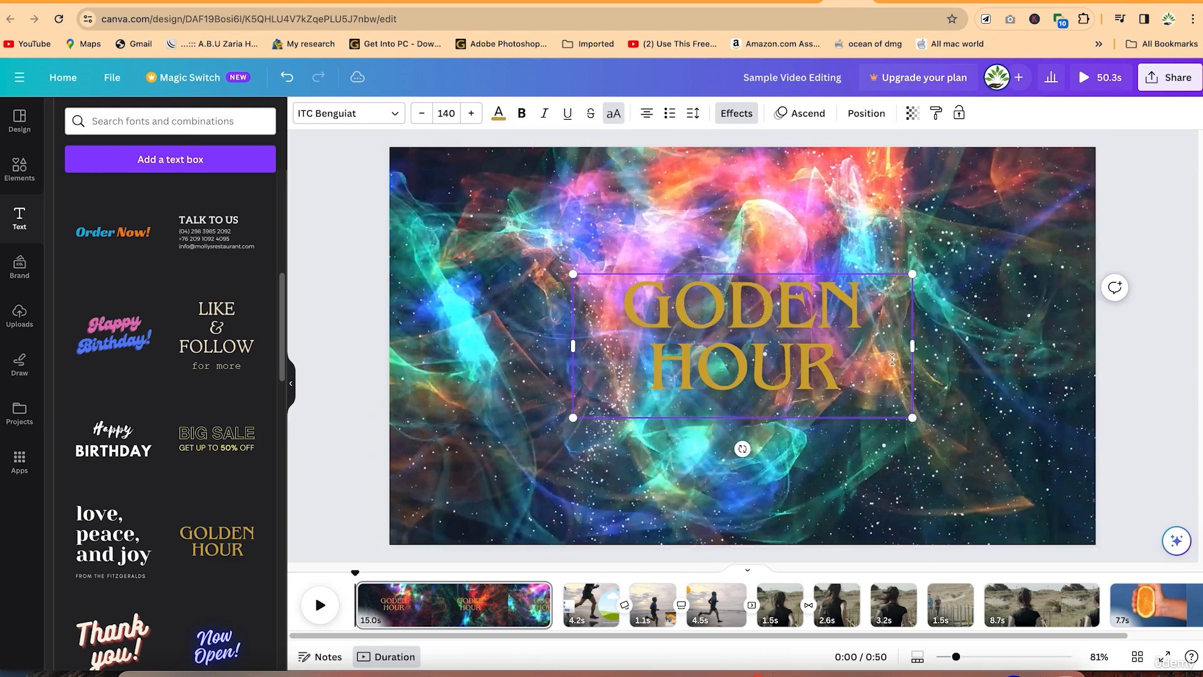
click(920, 375)
click(840, 341)
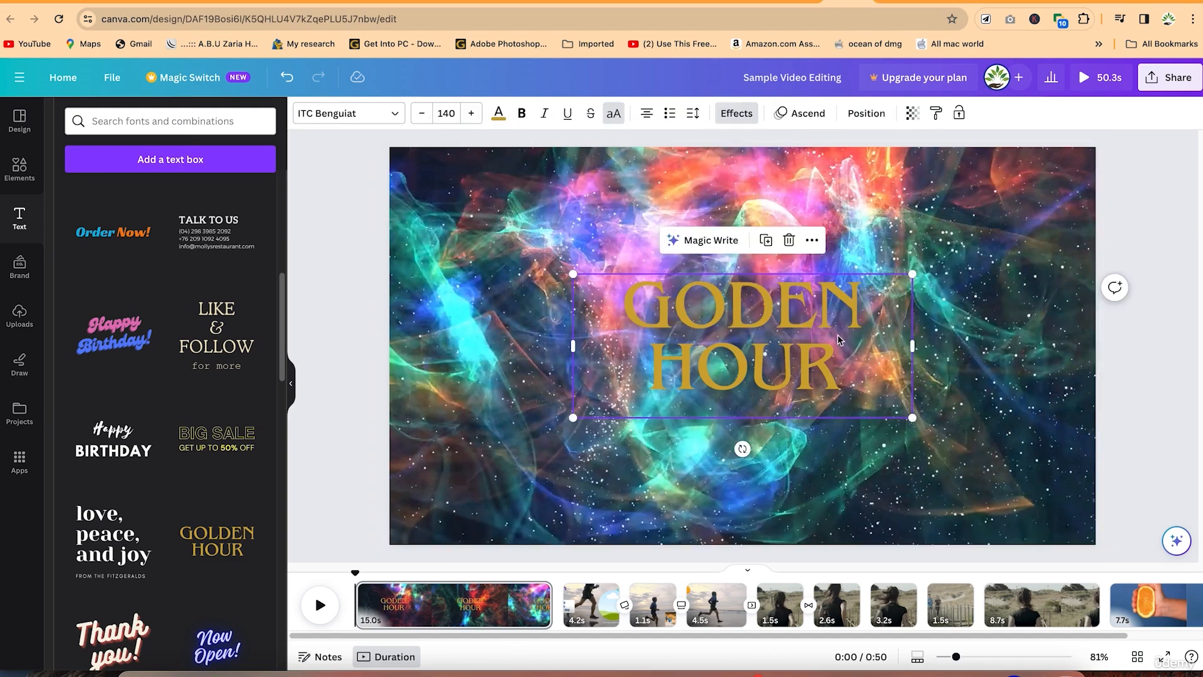
key(Delete)
Add the "Happy Birthday" font combination to the opening page and replace "Happy" with "Welcome to My Channel"
click(122, 467)
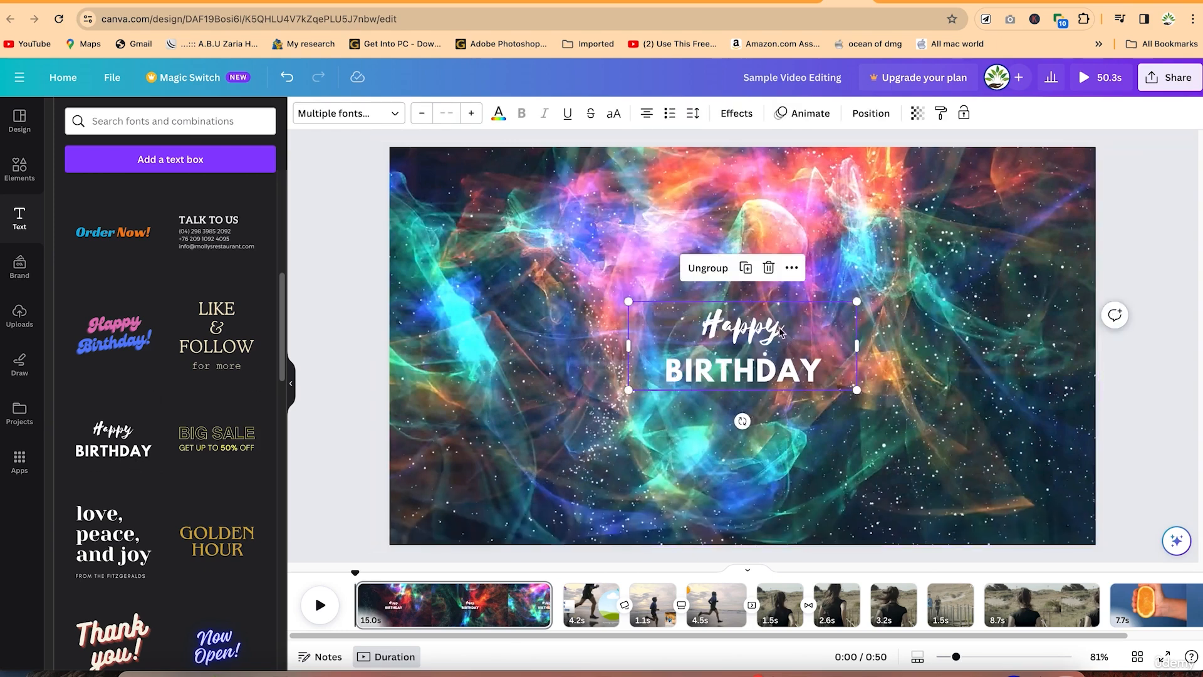
double_click(789, 374)
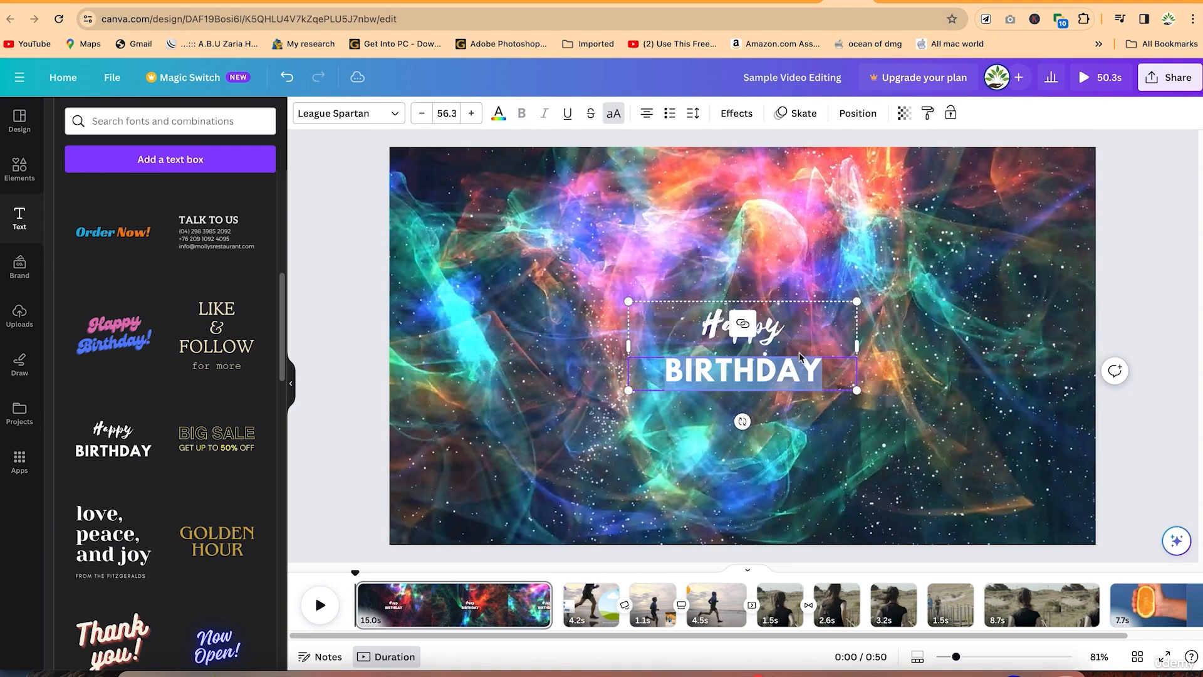
click(816, 335)
click(798, 428)
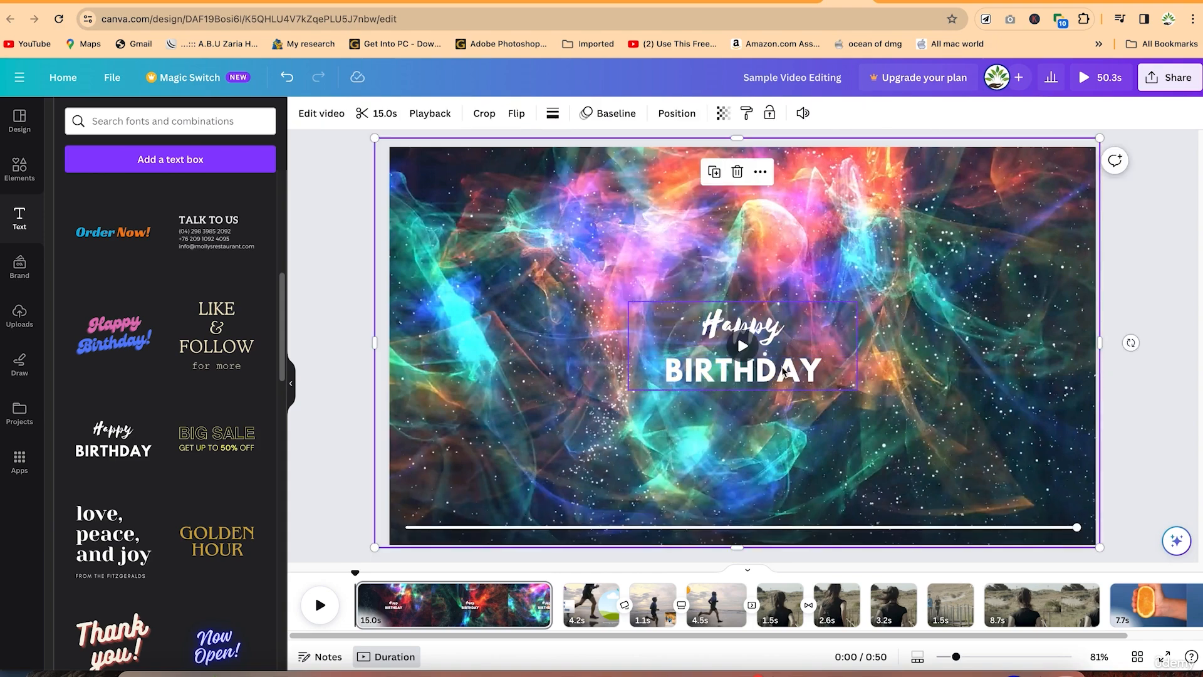
click(771, 378)
click(771, 378)
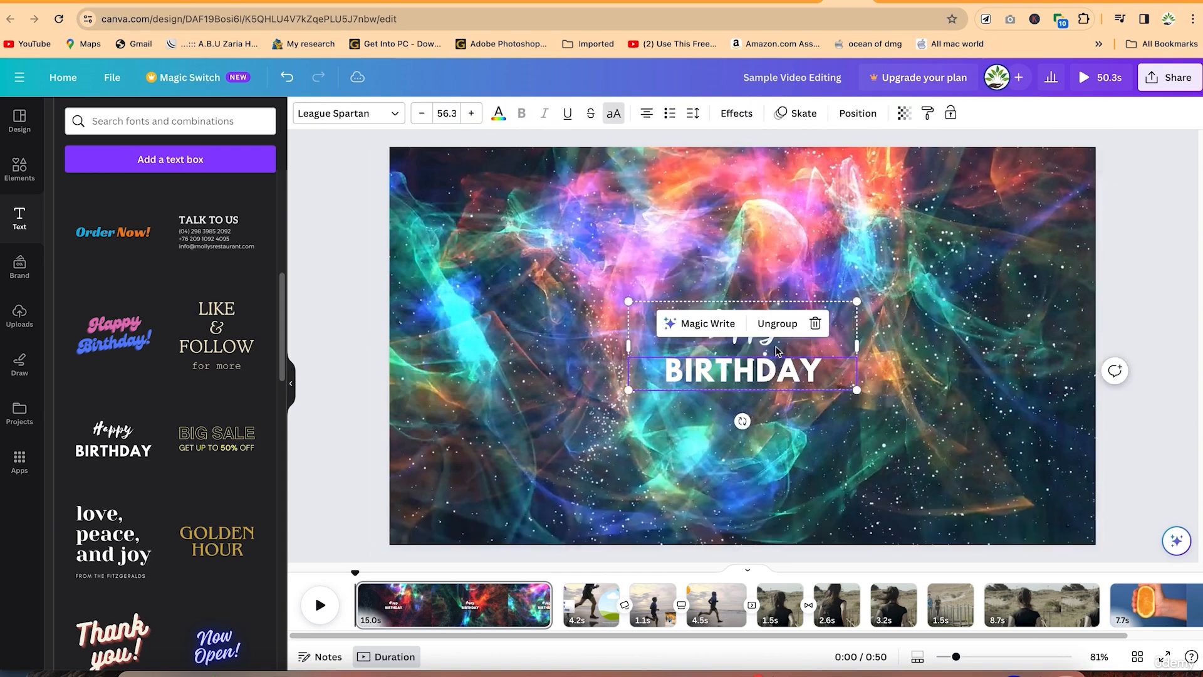
click(773, 349)
click(773, 349)
double_click(784, 330)
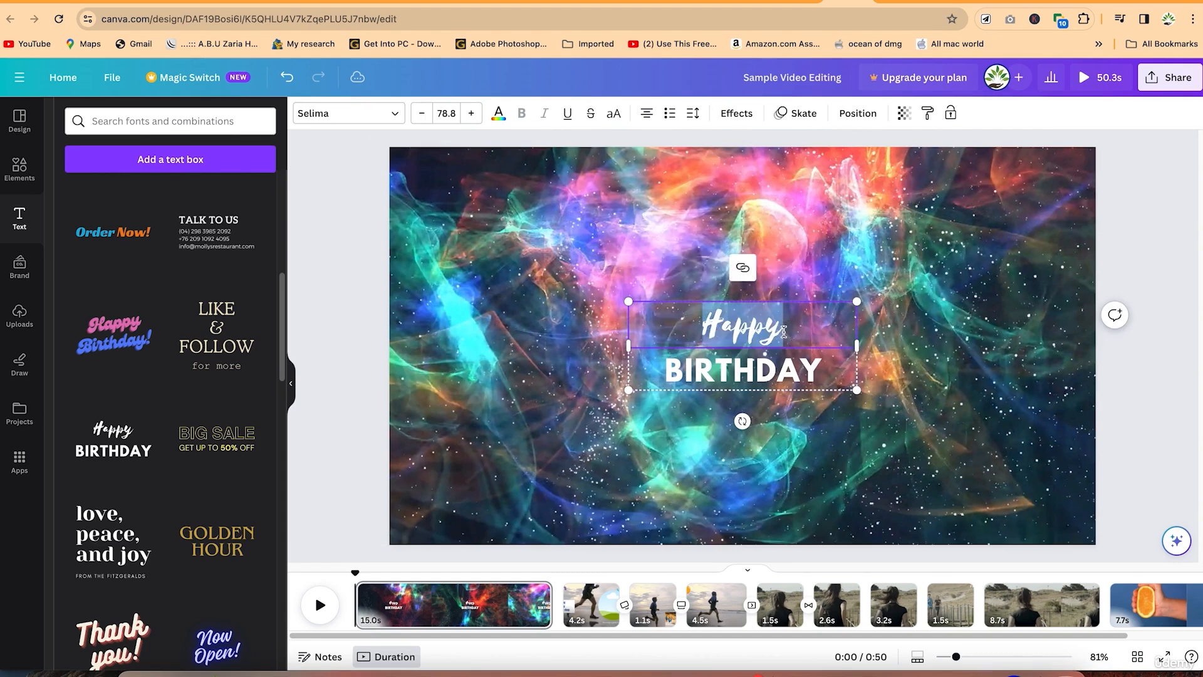
text(Welcome to)
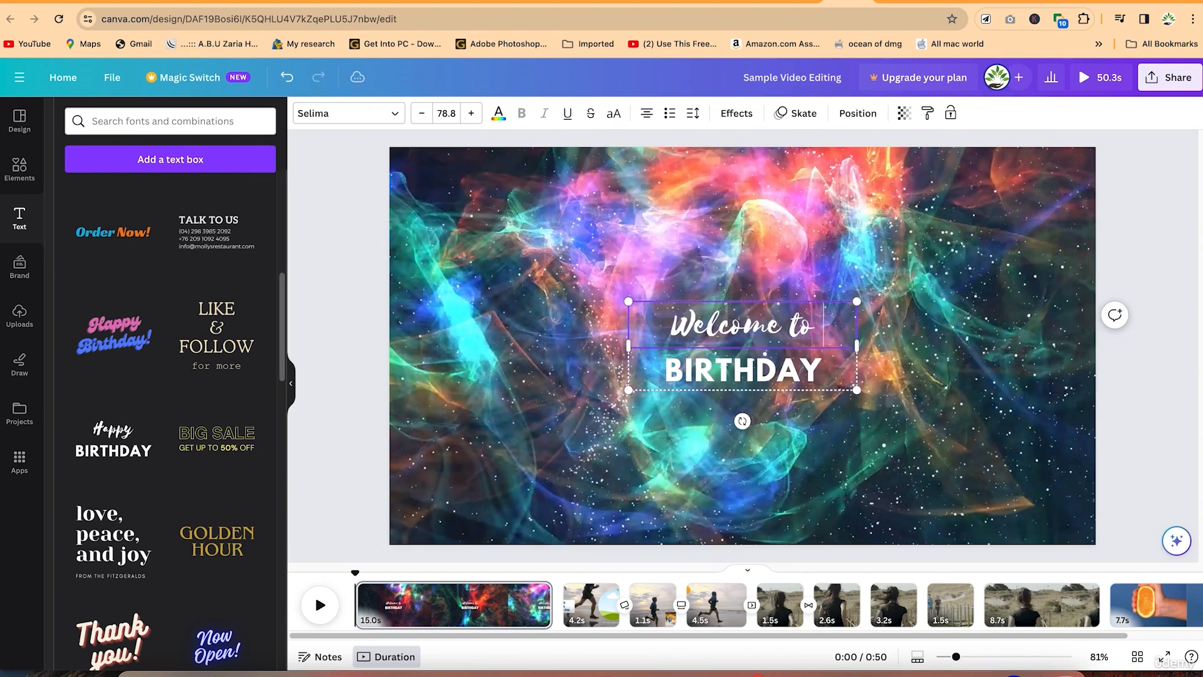
text( My C)
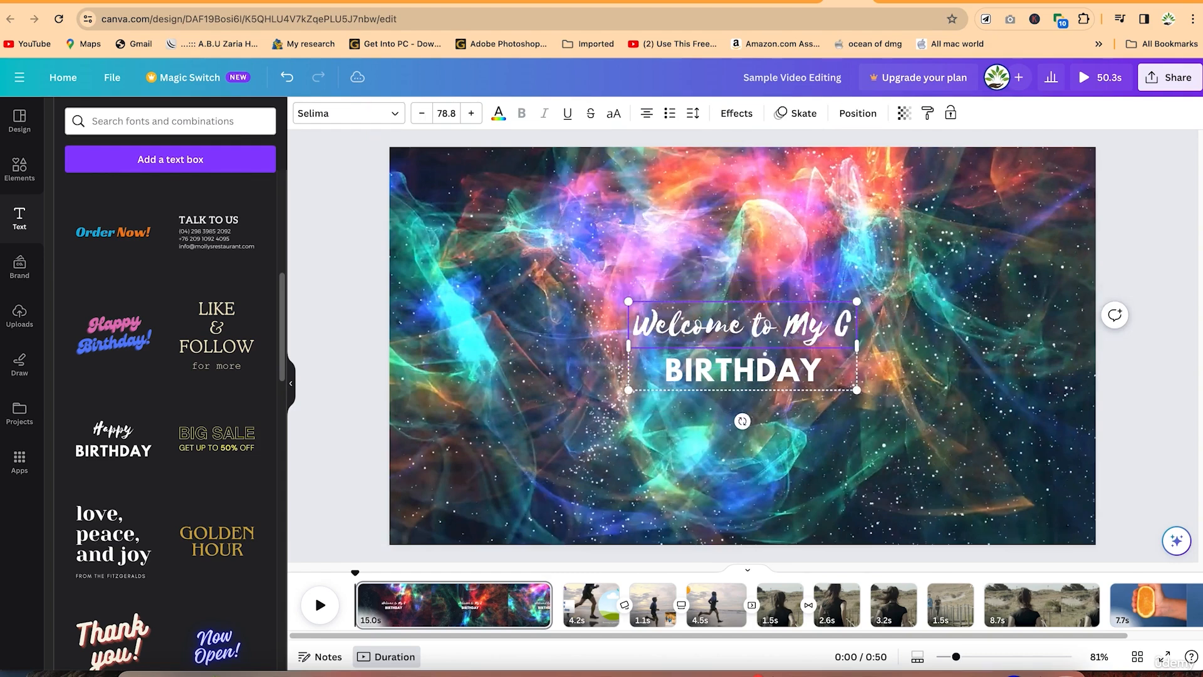
text(hannel)
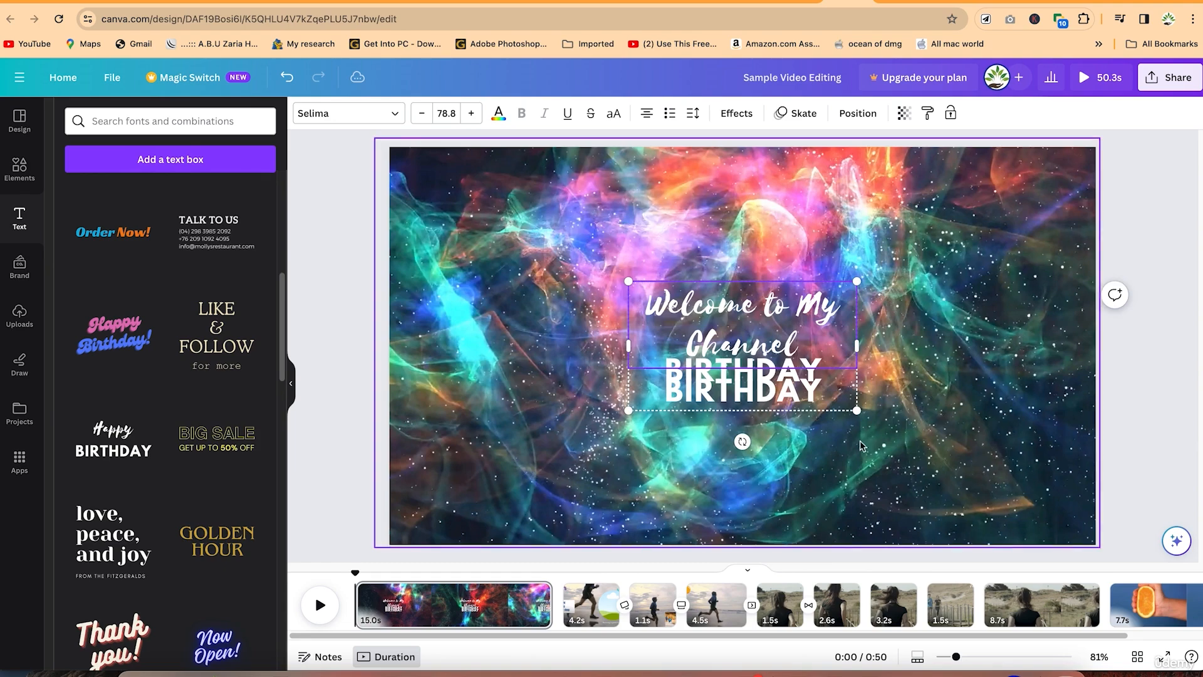
Widen the text group so the greeting fits on one line, and replace "BIRTHDAY" with "THANKS FOR CHEKCING OUT"
drag(858, 346, 961, 347)
drag(629, 352, 585, 352)
click(794, 376)
click(795, 378)
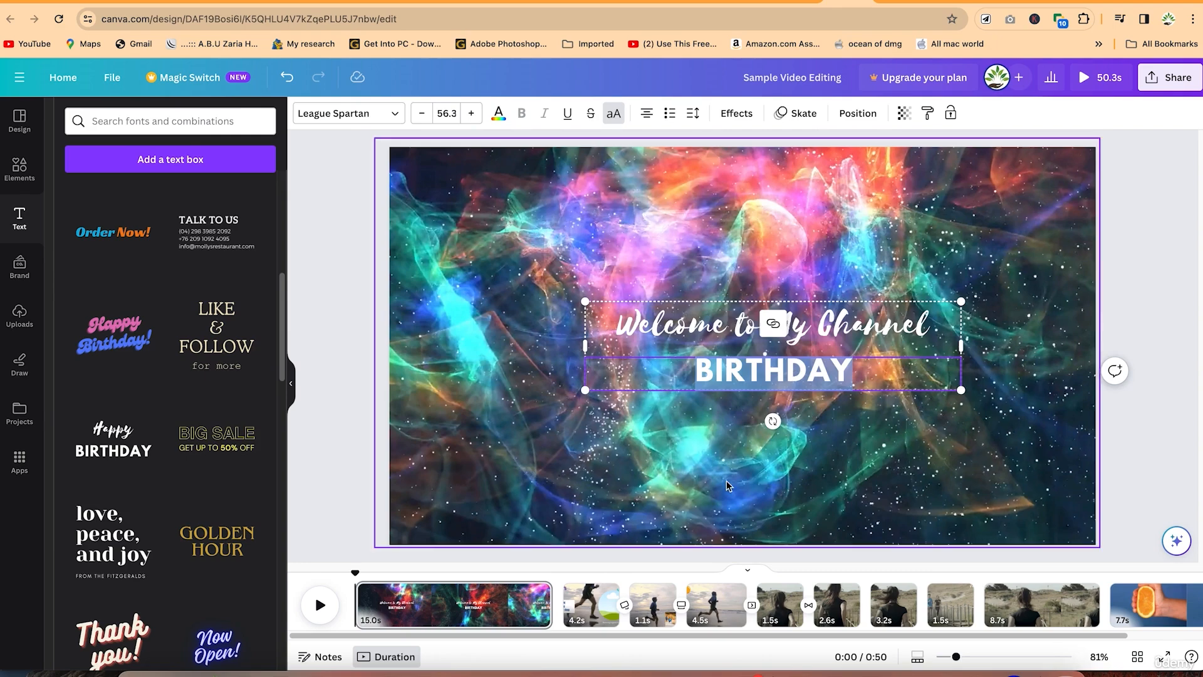
text(THANKS)
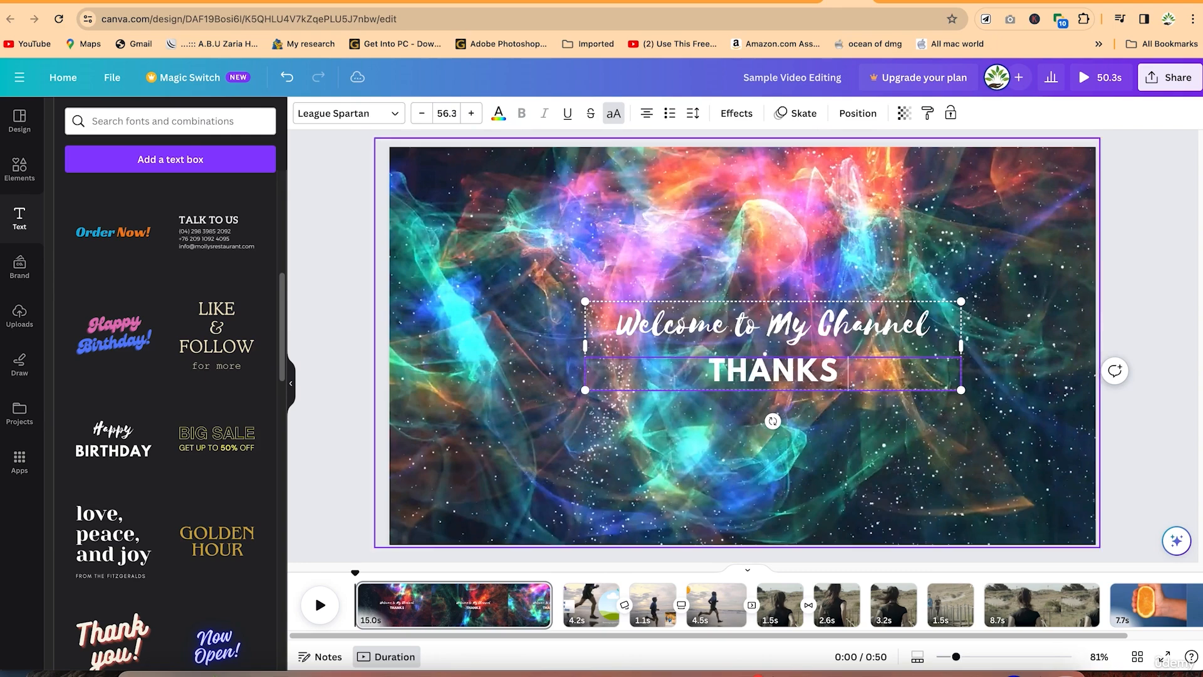
text( FOR)
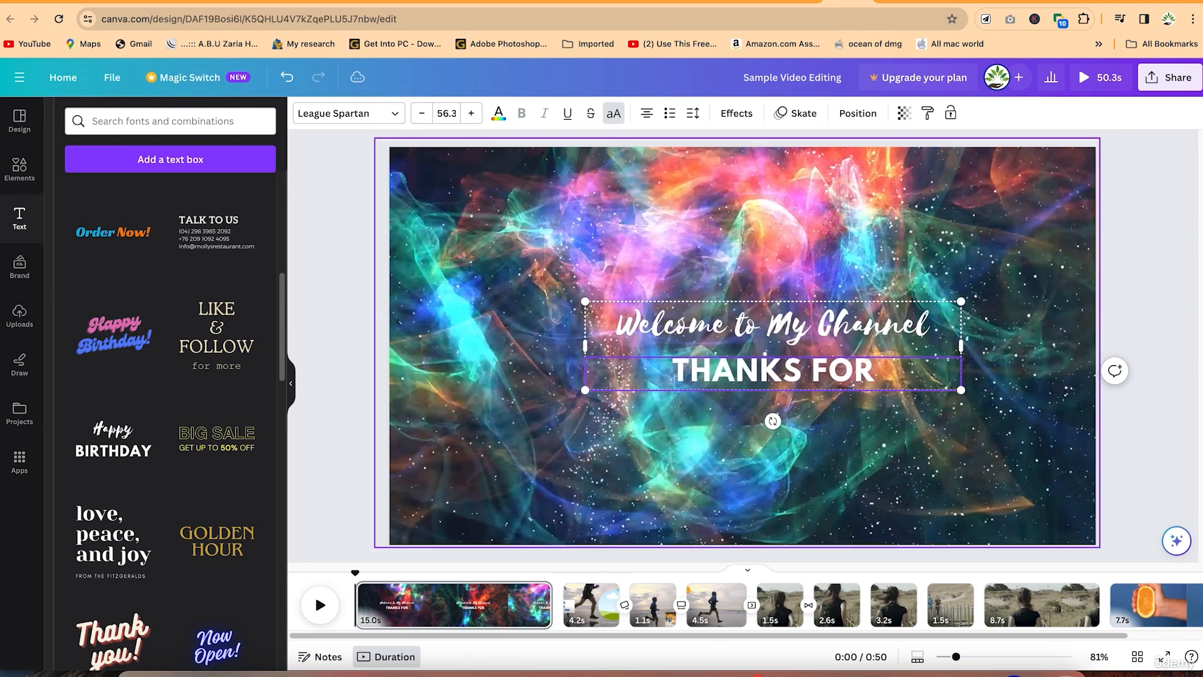
text( CHEKCING OUT)
click(869, 488)
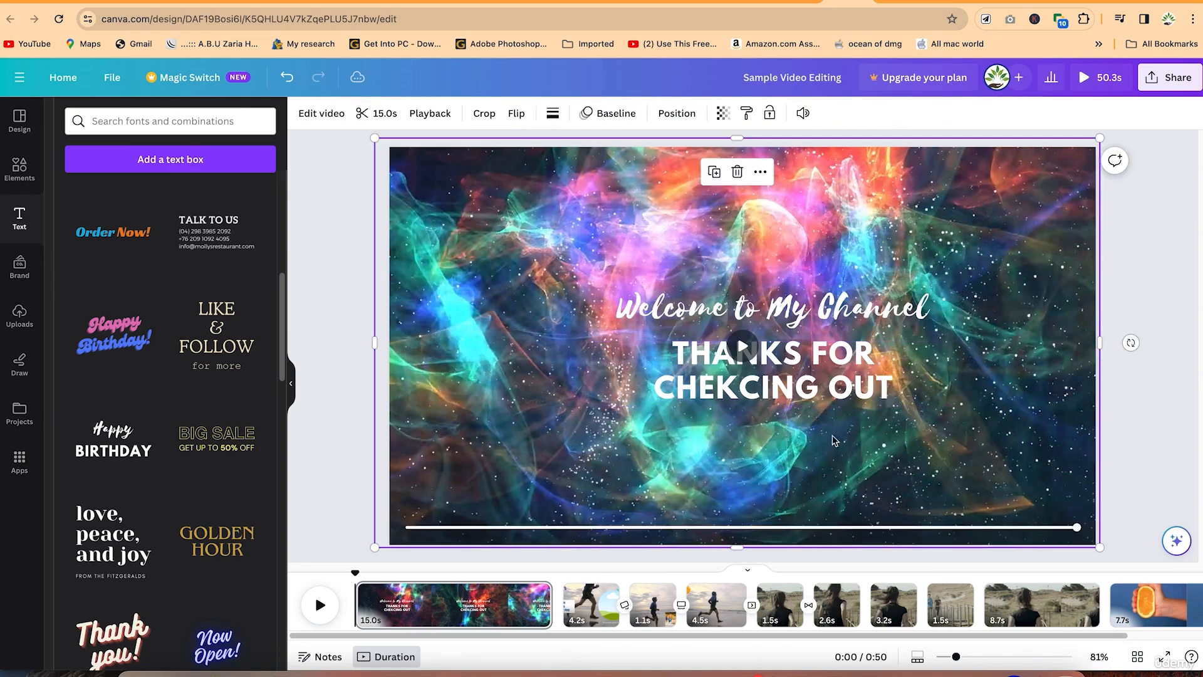
Centre the text group on the opening page and shorten that page's duration to 12.3 s
drag(772, 381, 742, 381)
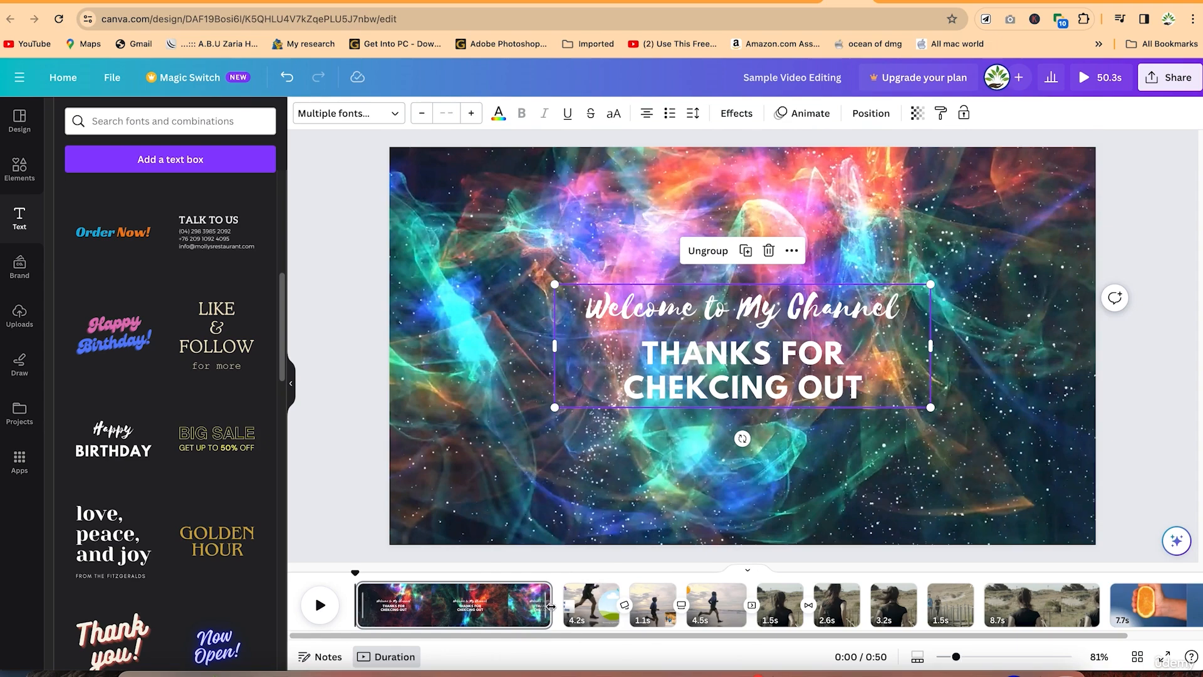
drag(551, 606, 516, 606)
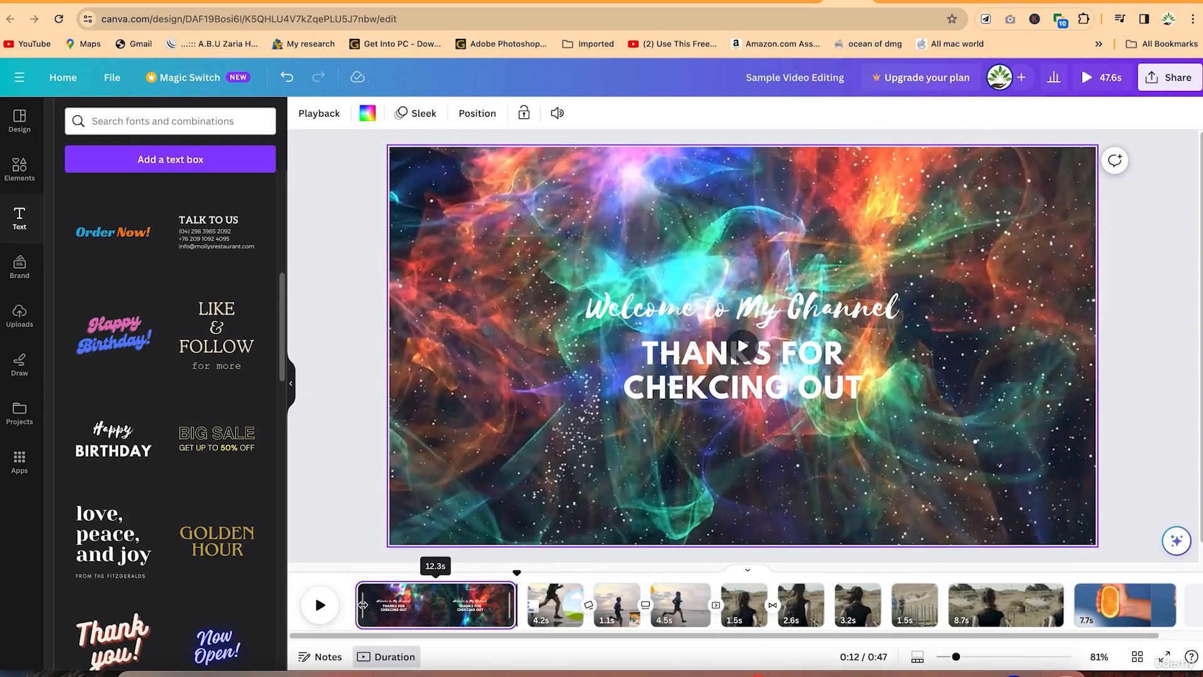
Play the video from the start through the opening page into the running clip, and return to the opening page
click(319, 607)
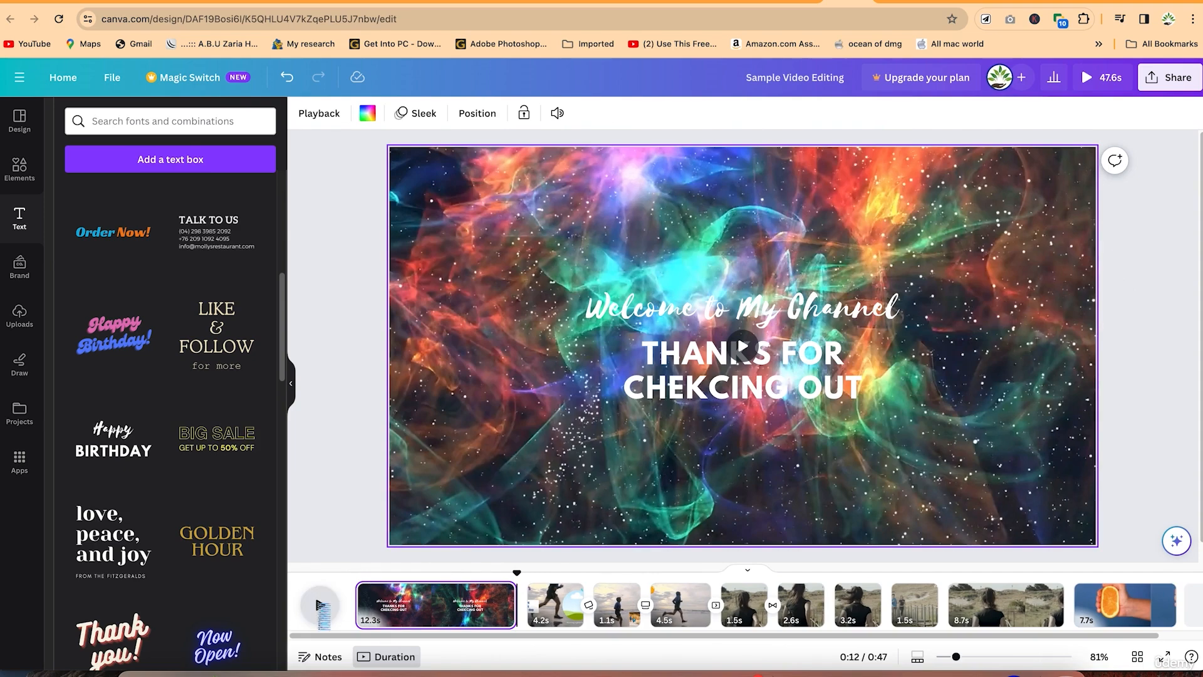
click(396, 613)
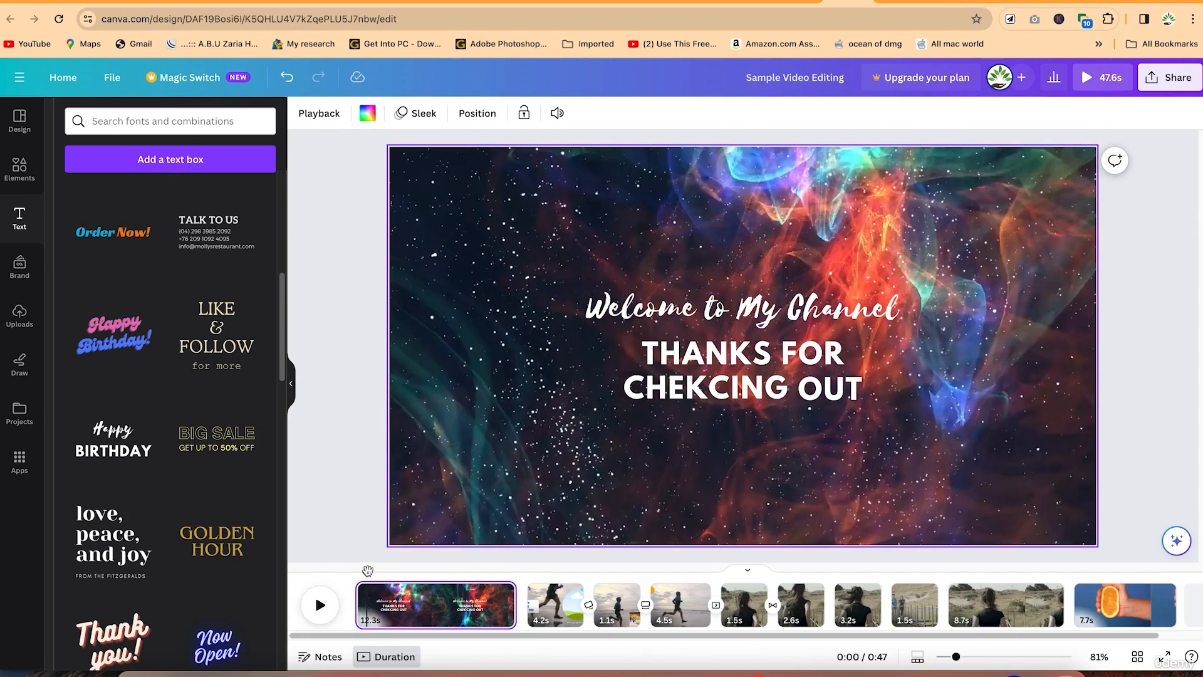
key(space)
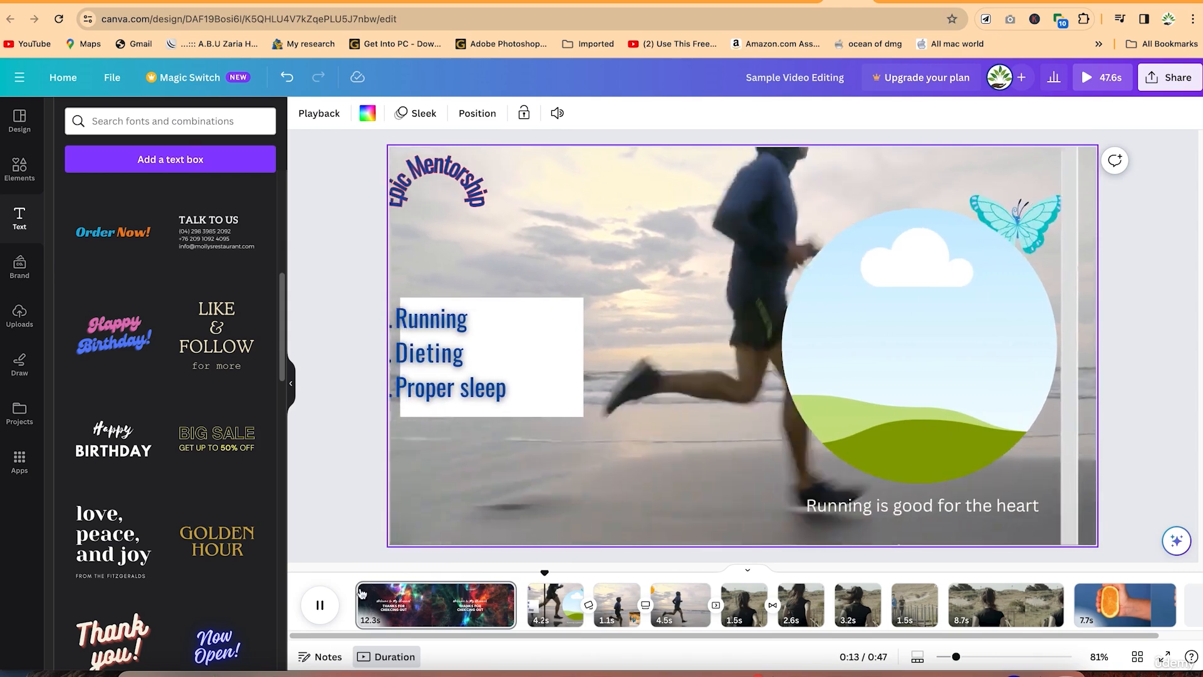
key(space)
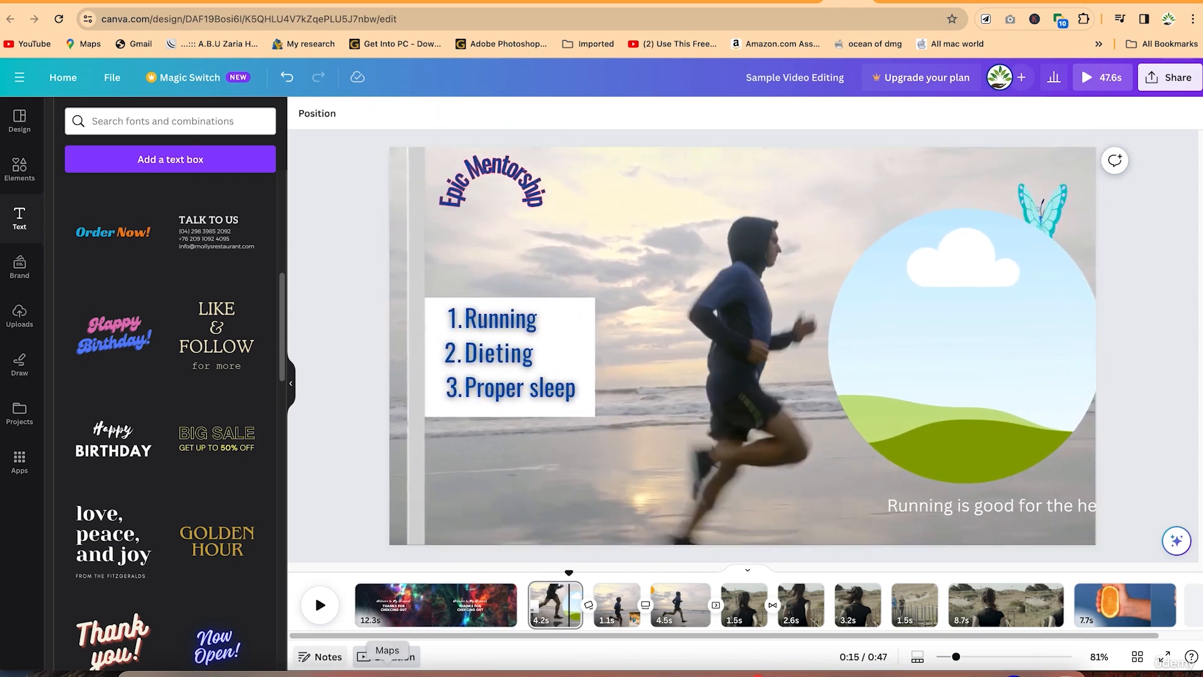
click(454, 623)
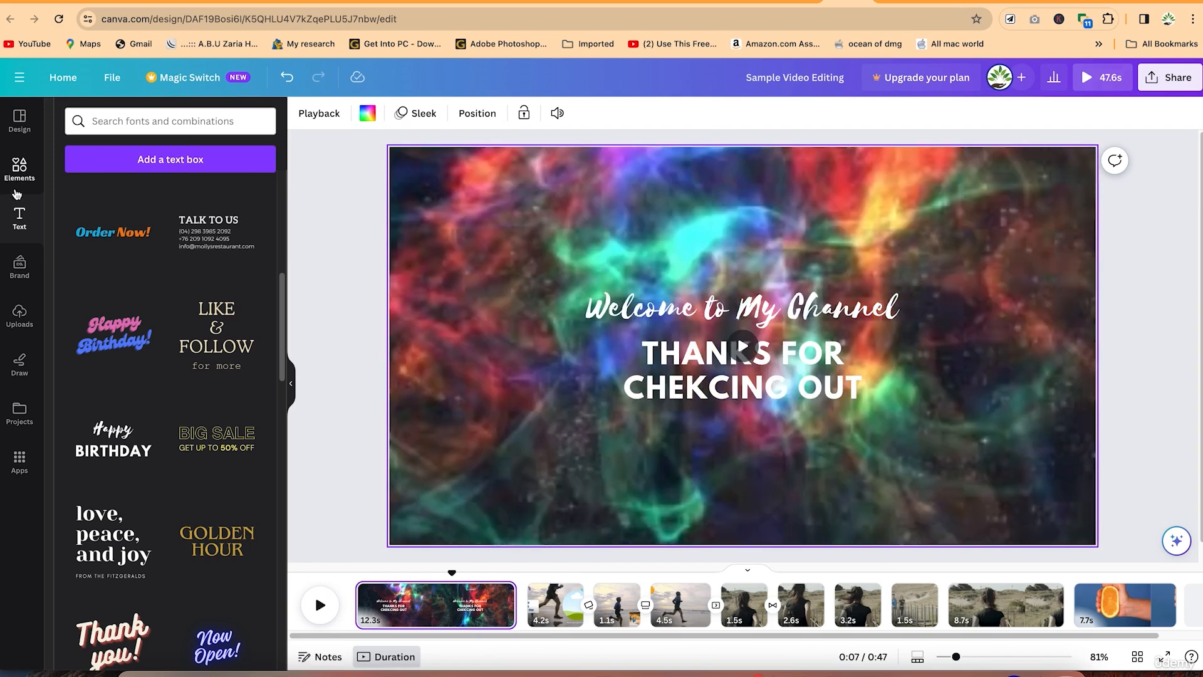
Search the elements library for "youtube" and look through the video results
click(20, 168)
click(238, 121)
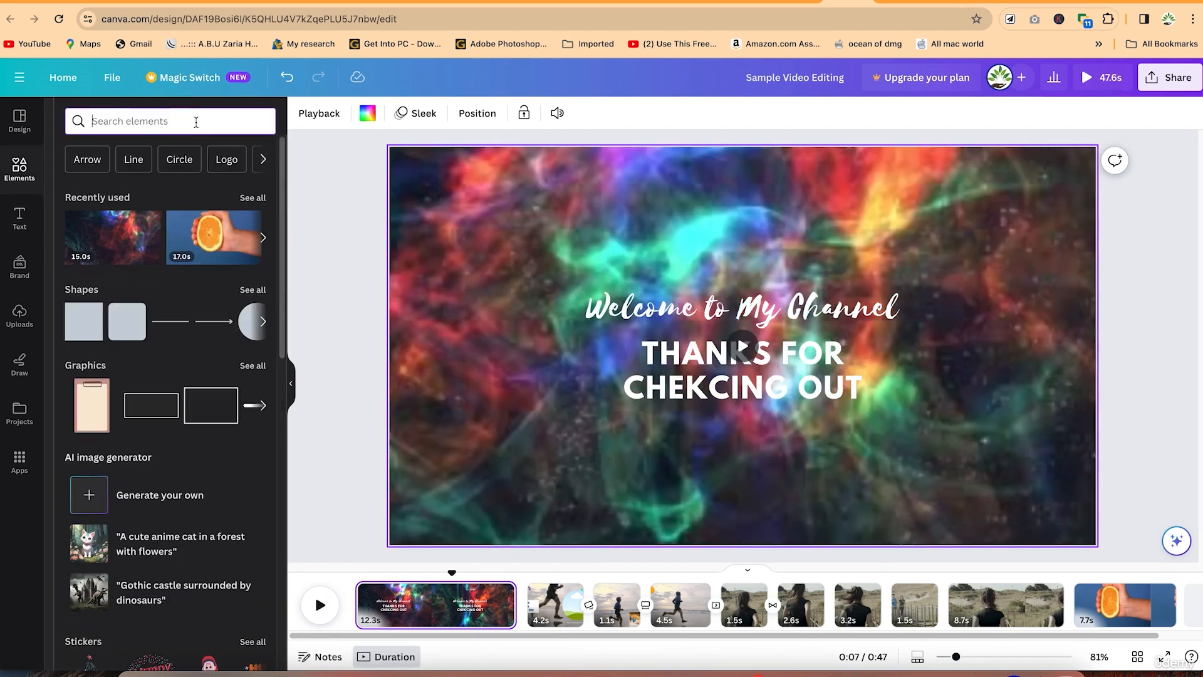
text(youtube)
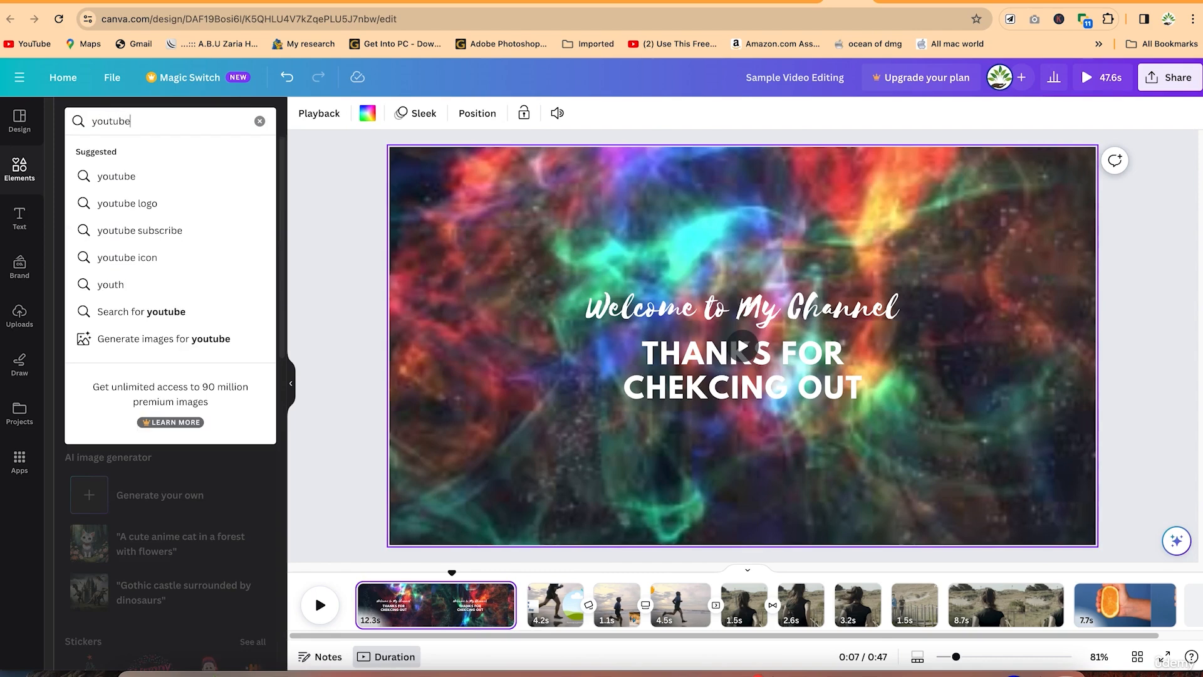
key(Return)
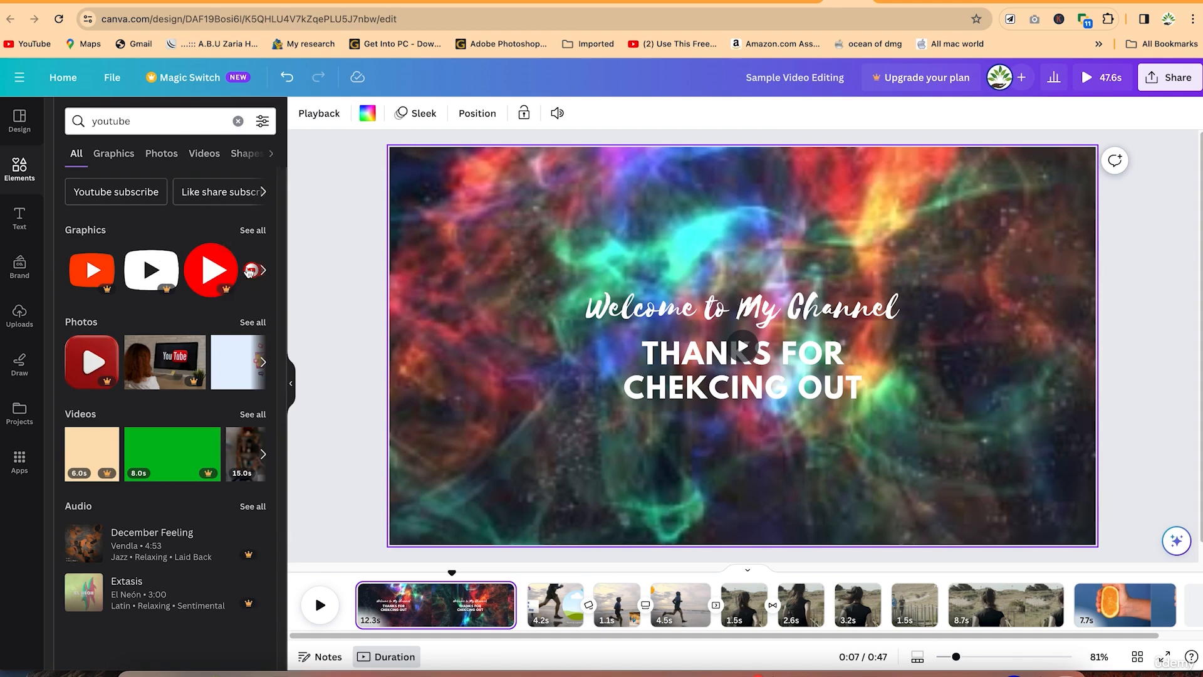
click(205, 154)
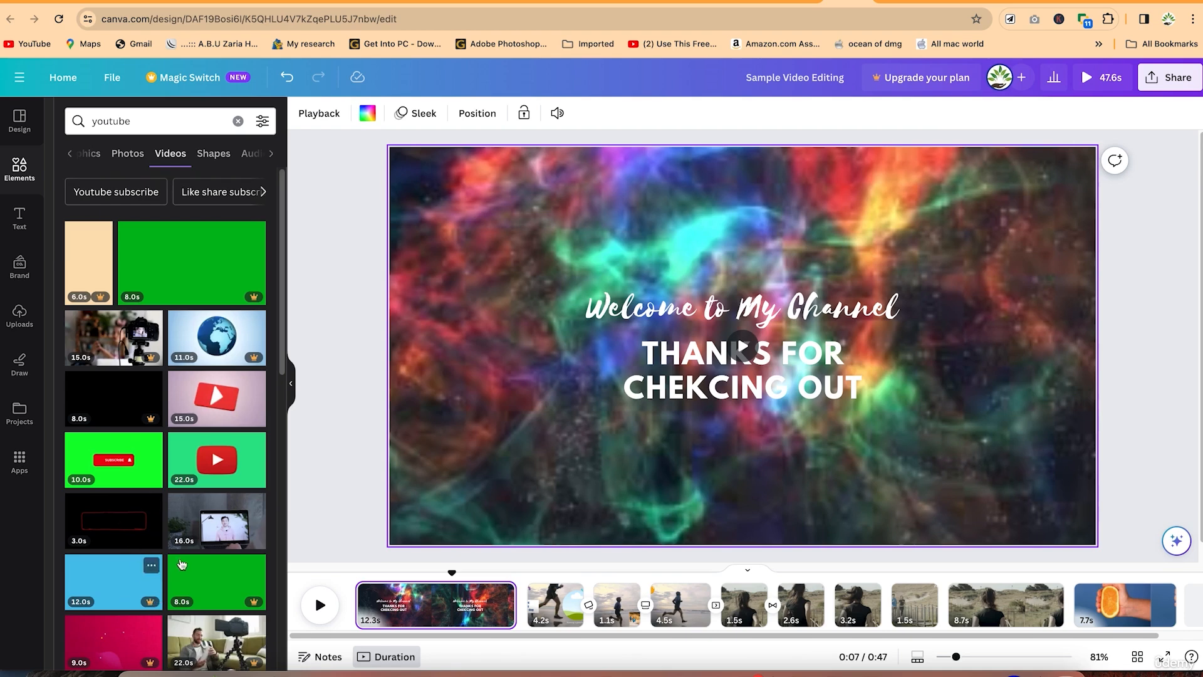
scroll(162, 495, down, 3)
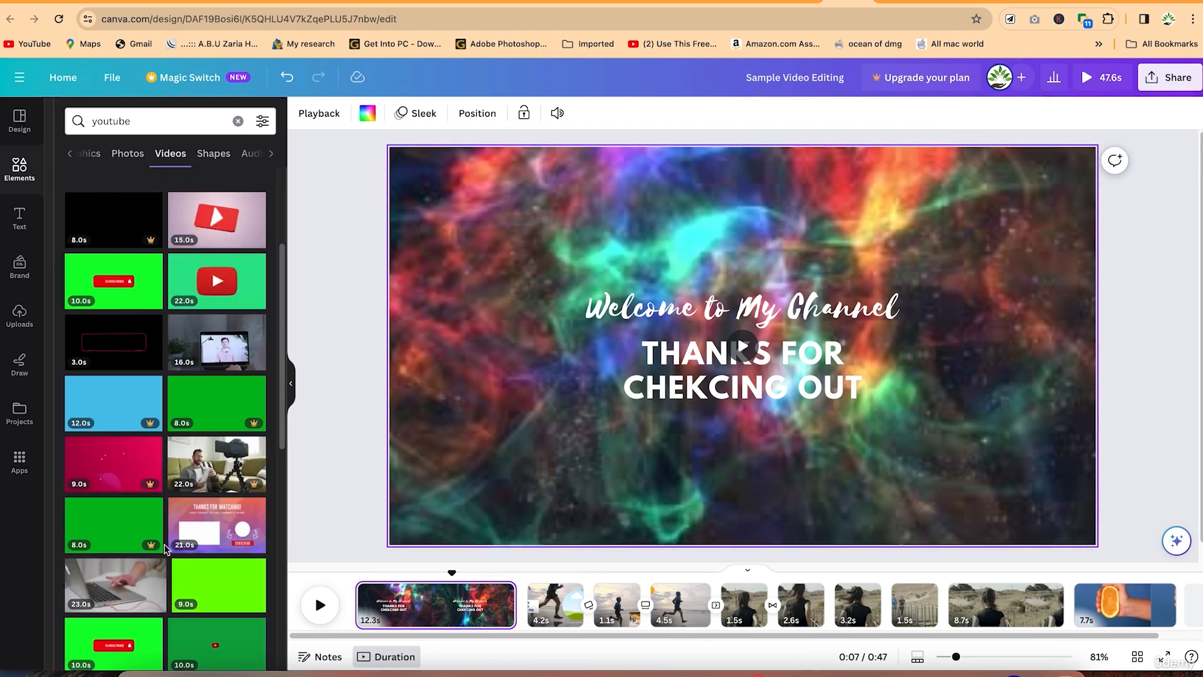
scroll(166, 539, up, 3)
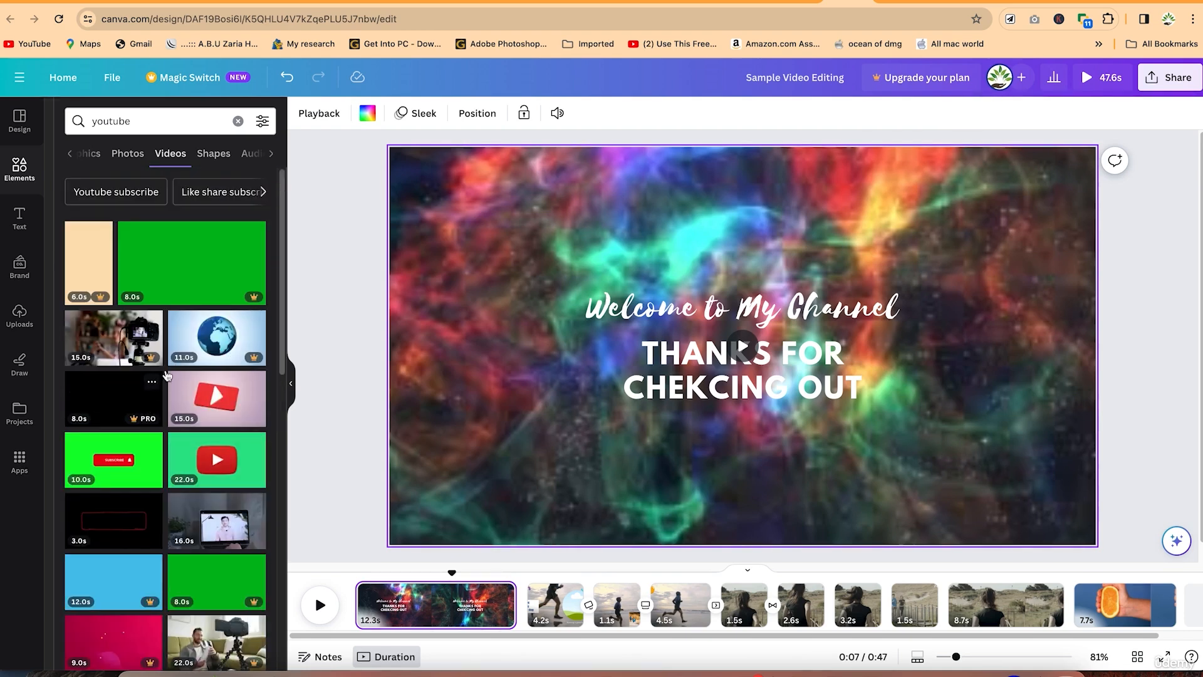
Add the 15.0s red play-button video to the opening page, shrink it into the page's upper-right corner, and preview the page
click(217, 401)
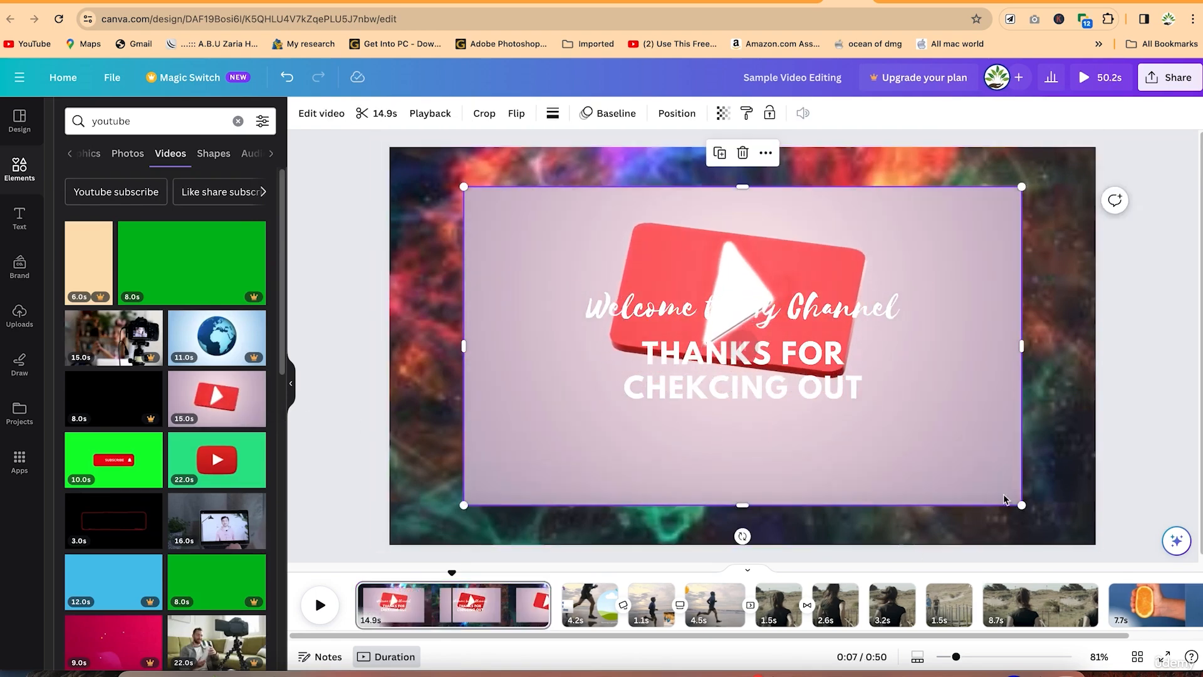
drag(1023, 507, 510, 269)
drag(511, 212, 1069, 184)
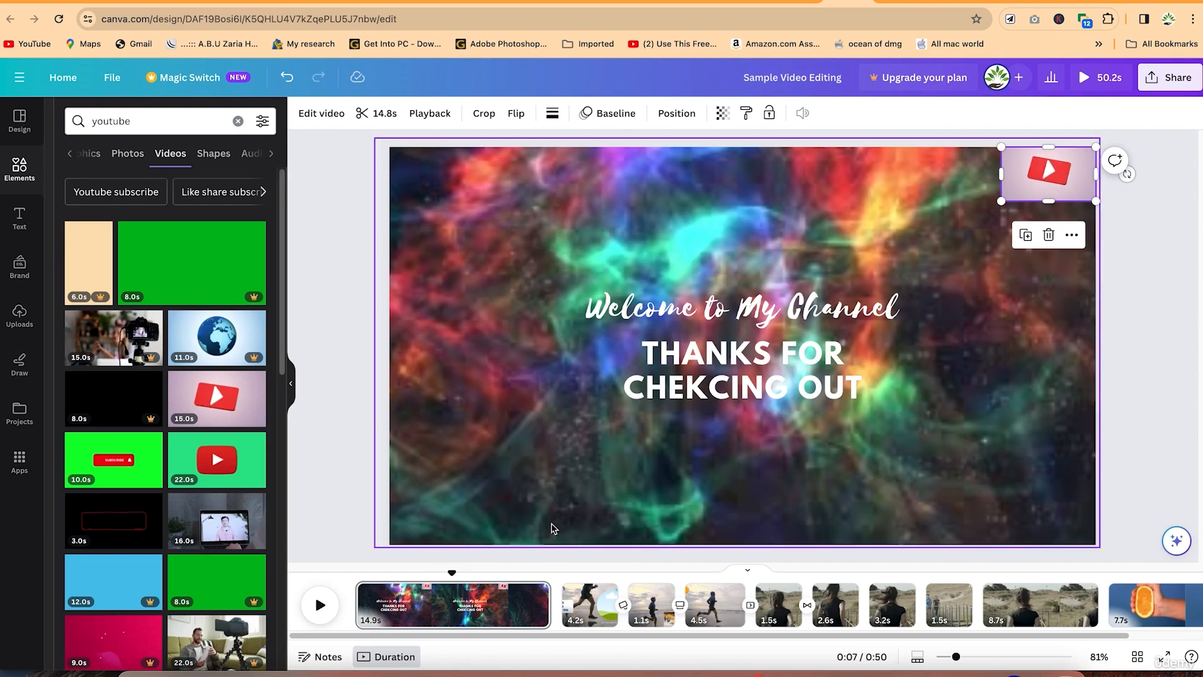
click(376, 617)
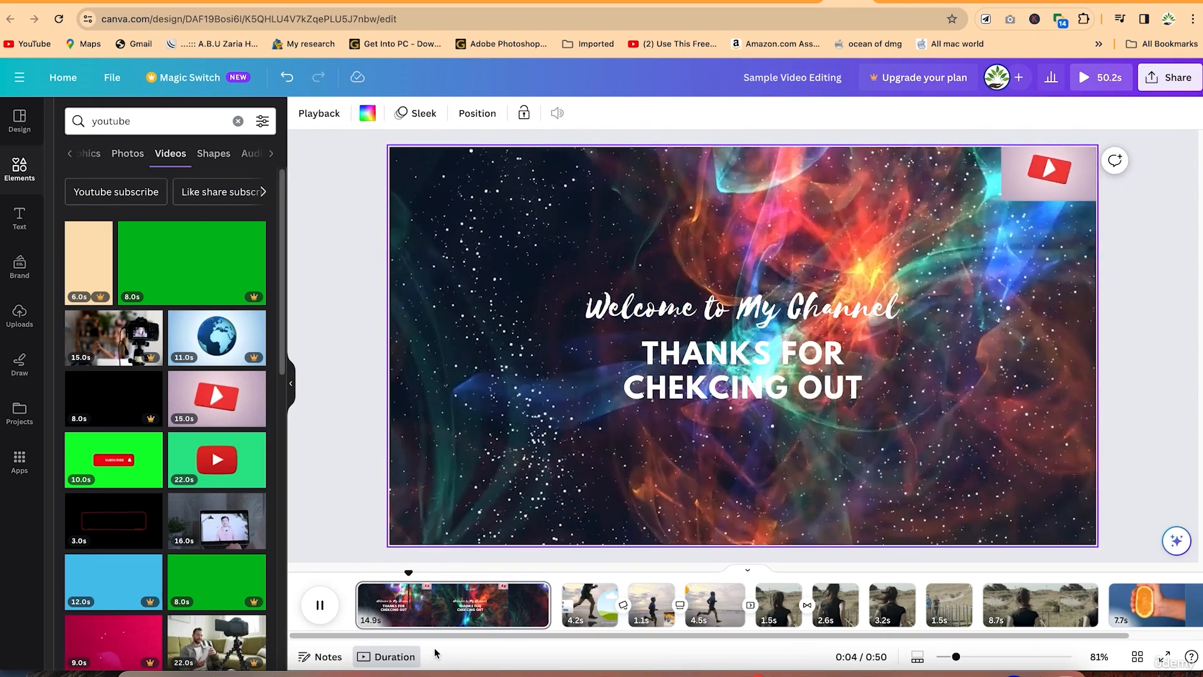
key(space)
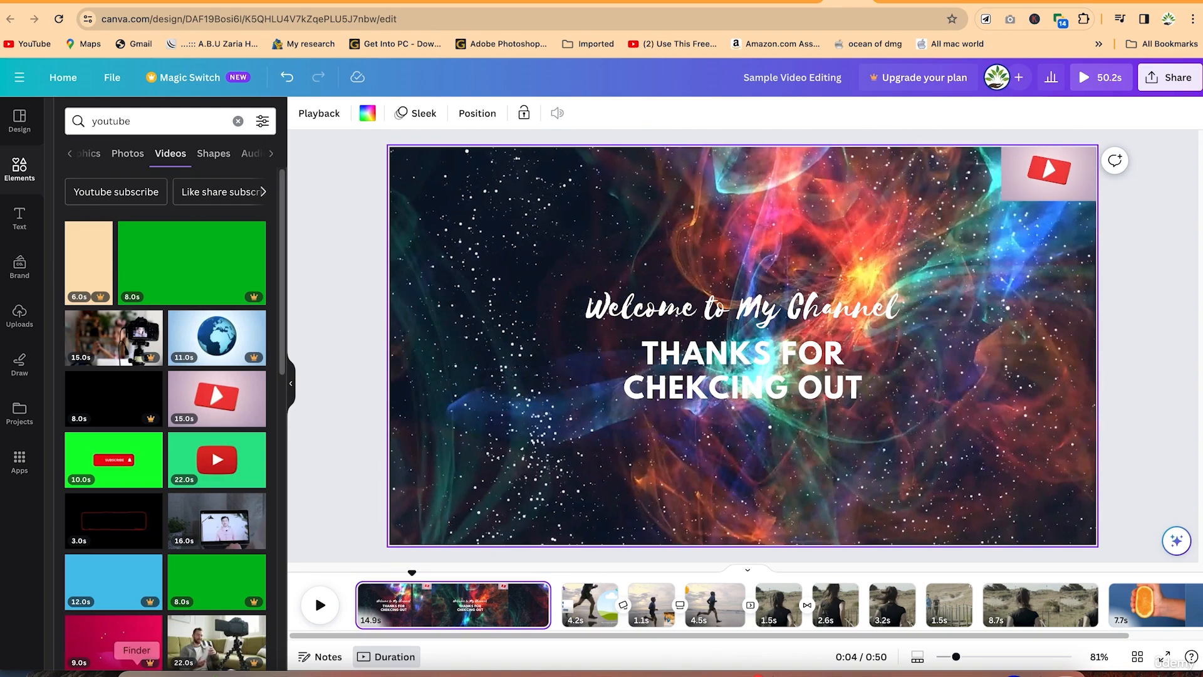
Clear the "youtube" search, add the strawberry graphic from the Cute Colorful collection, and shrink it into the opening page's upper-left corner
click(245, 128)
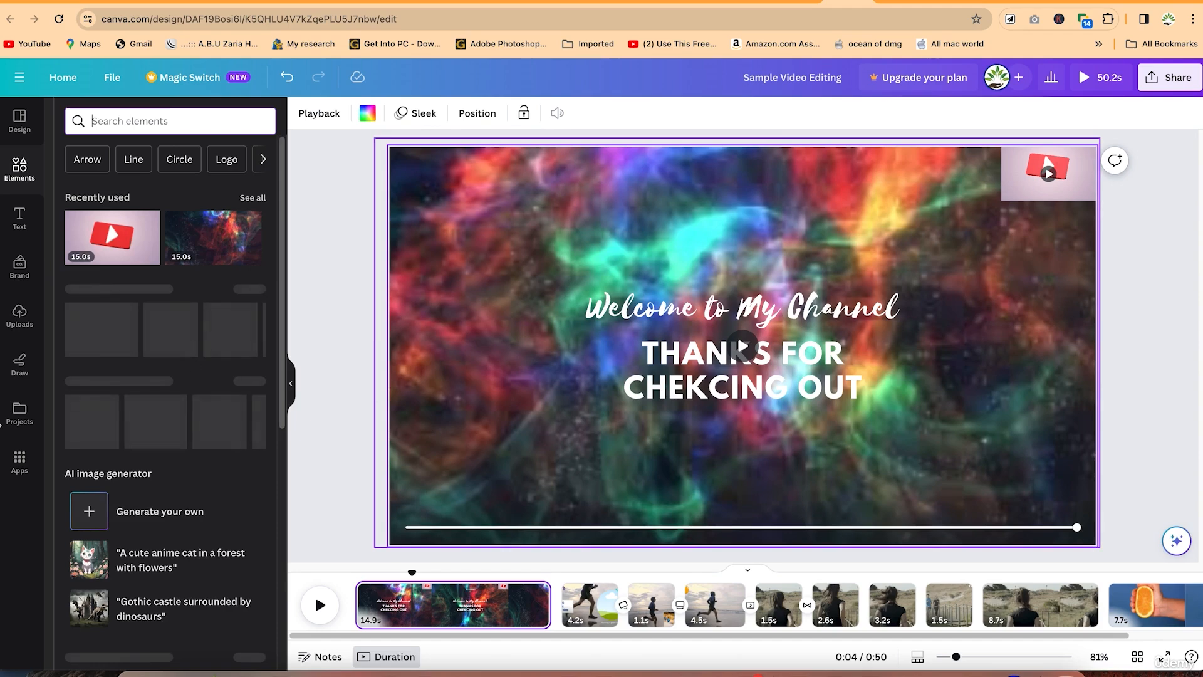
scroll(145, 470, down, 8)
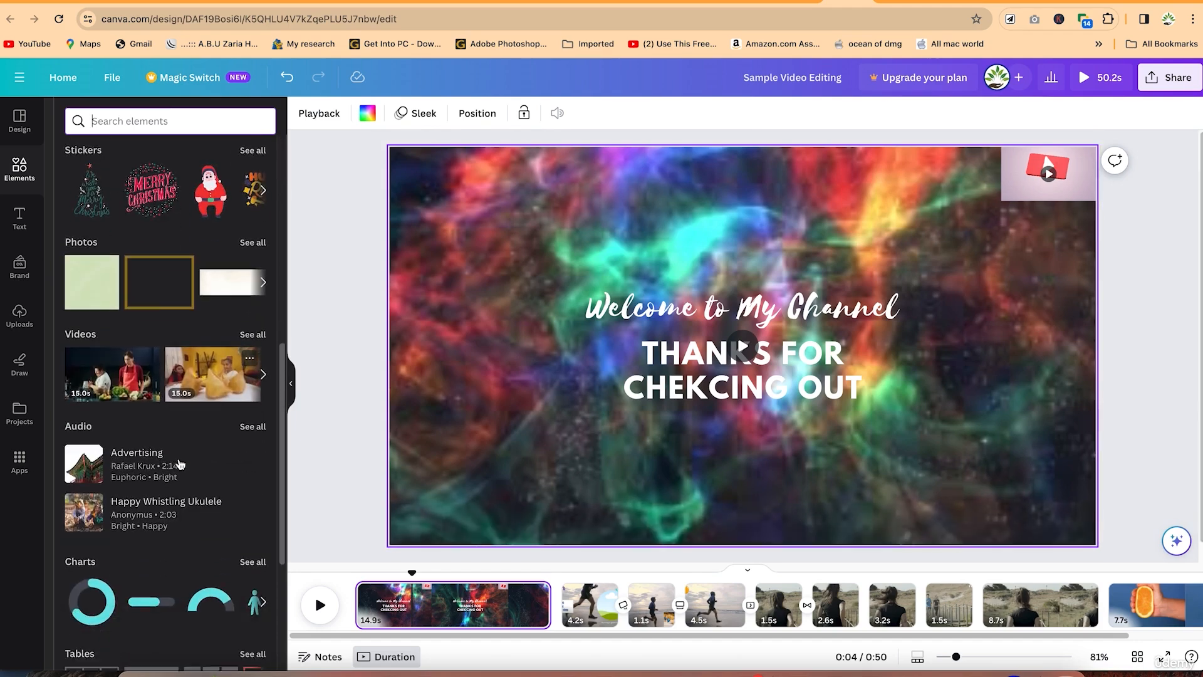
scroll(179, 451, down, 5)
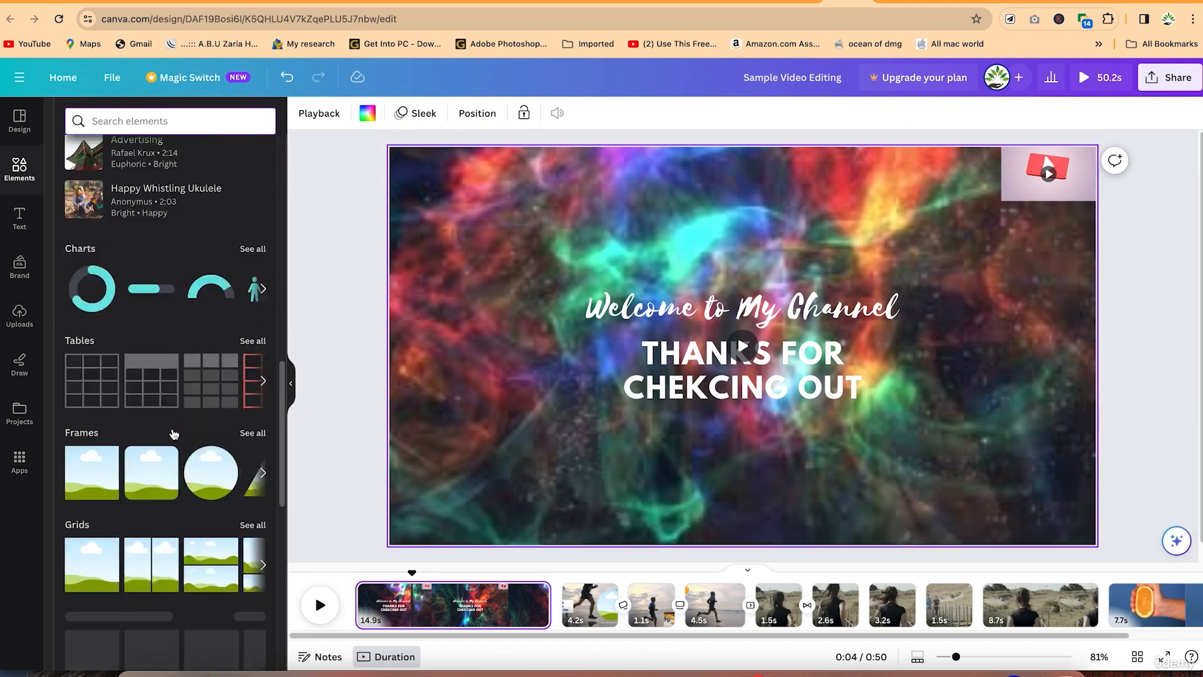
scroll(174, 433, down, 2)
scroll(163, 478, down, 5)
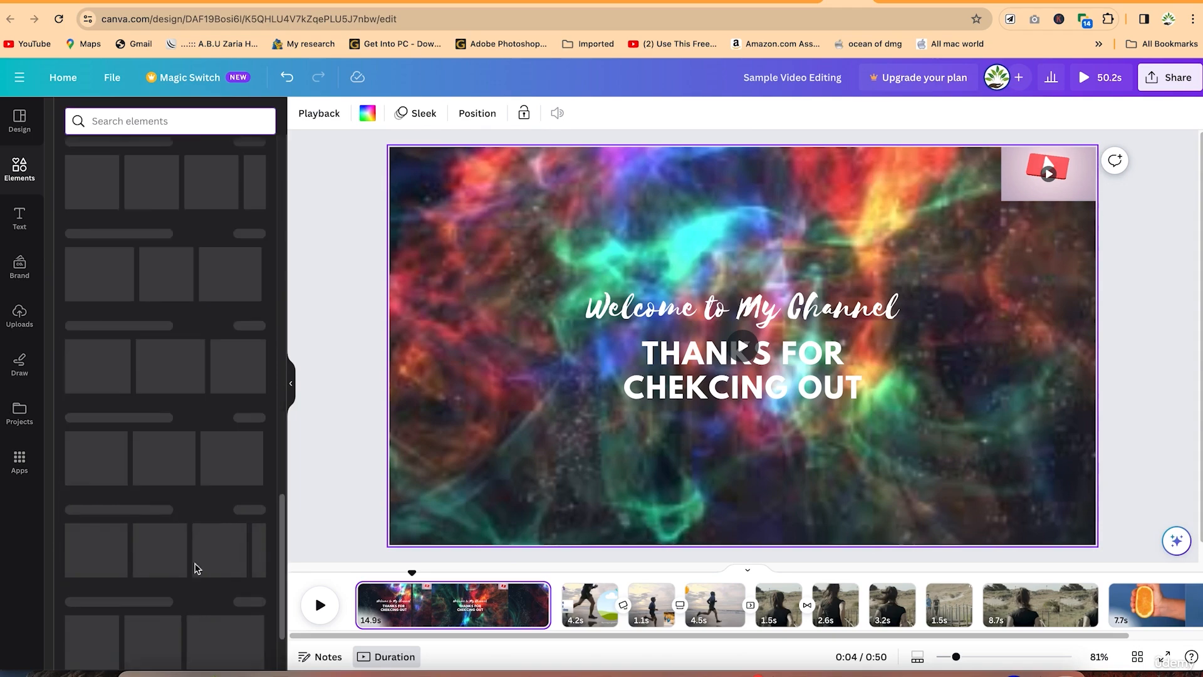
scroll(179, 396, up, 1)
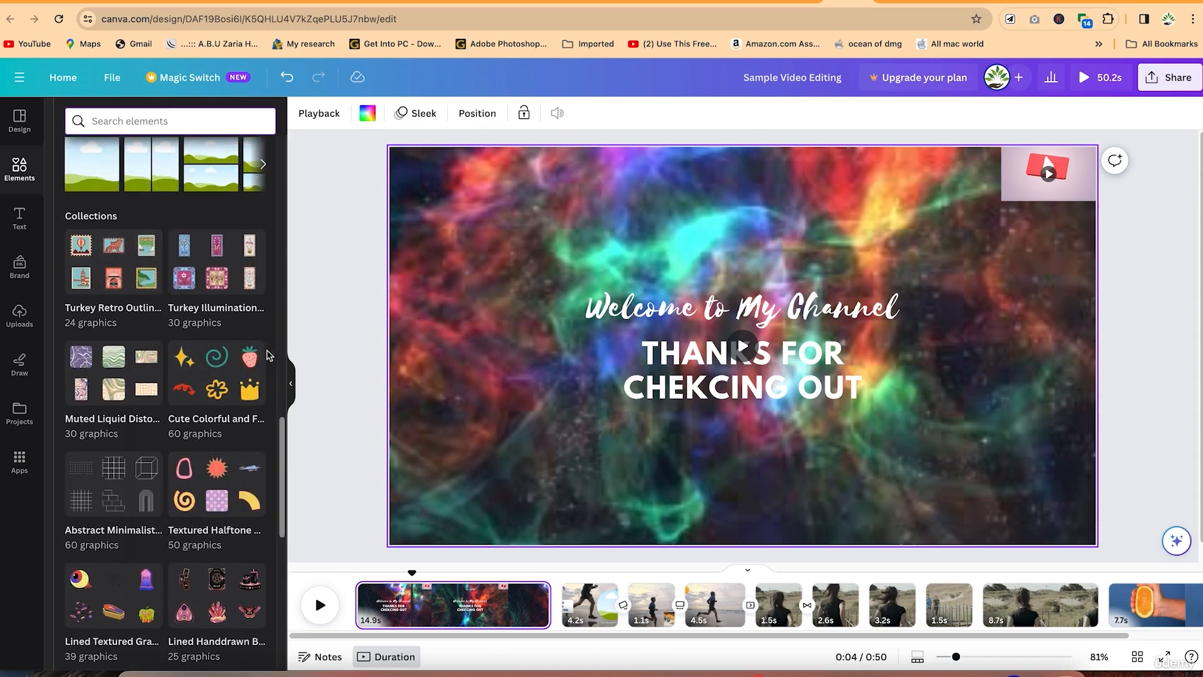
drag(249, 358, 444, 182)
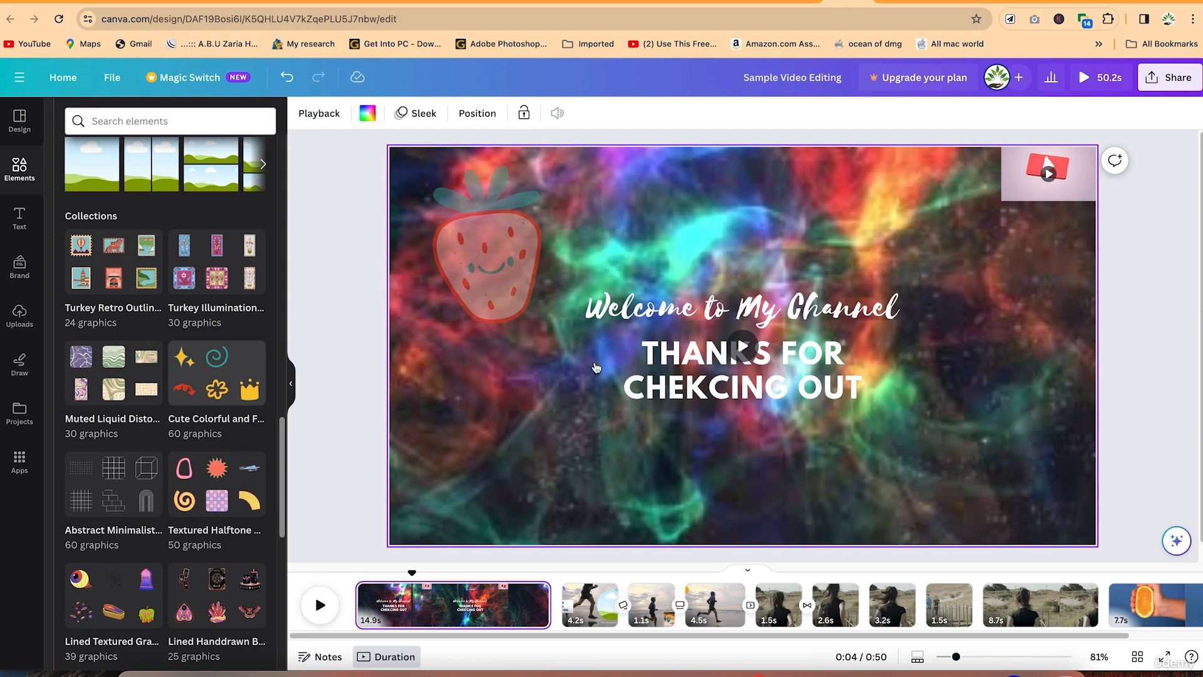
drag(543, 323, 418, 192)
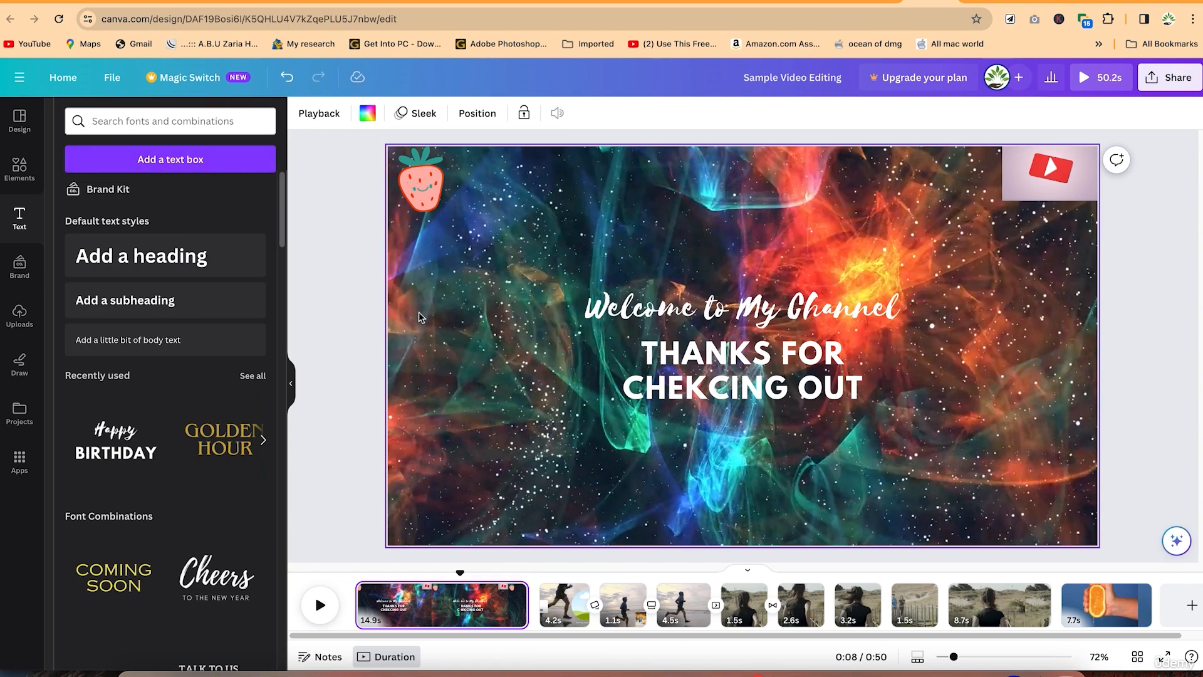
Examine the available upload sources and the uploaded images, videos and audio files
click(19, 313)
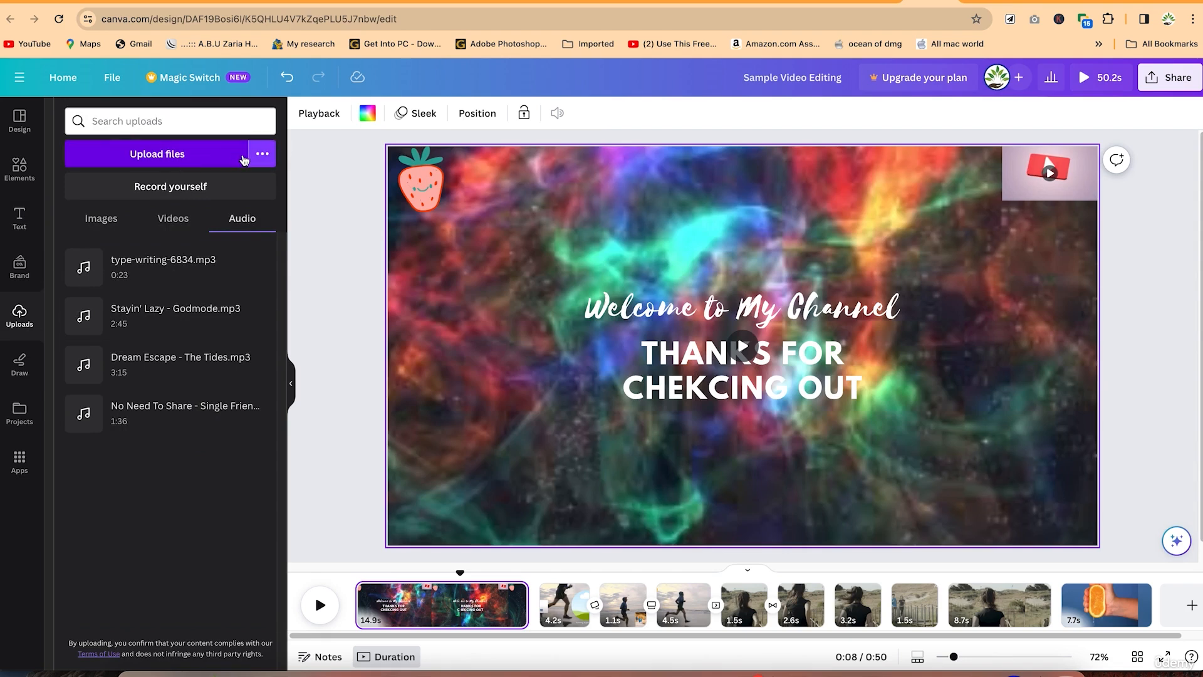
click(264, 157)
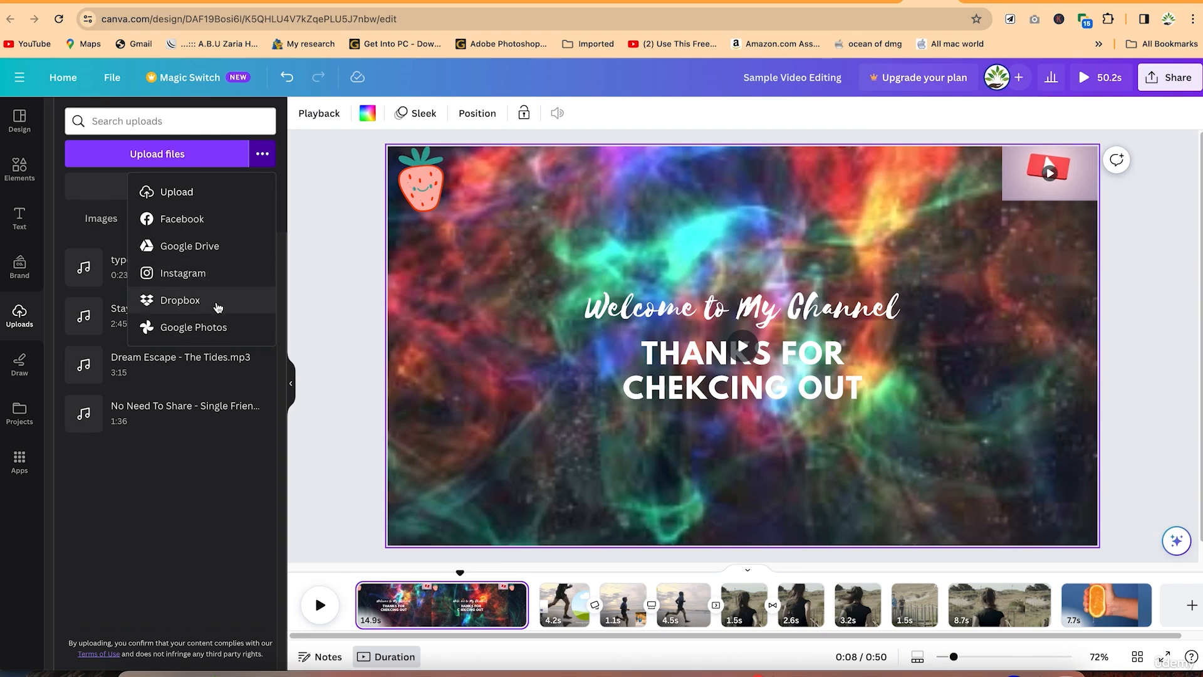
click(262, 154)
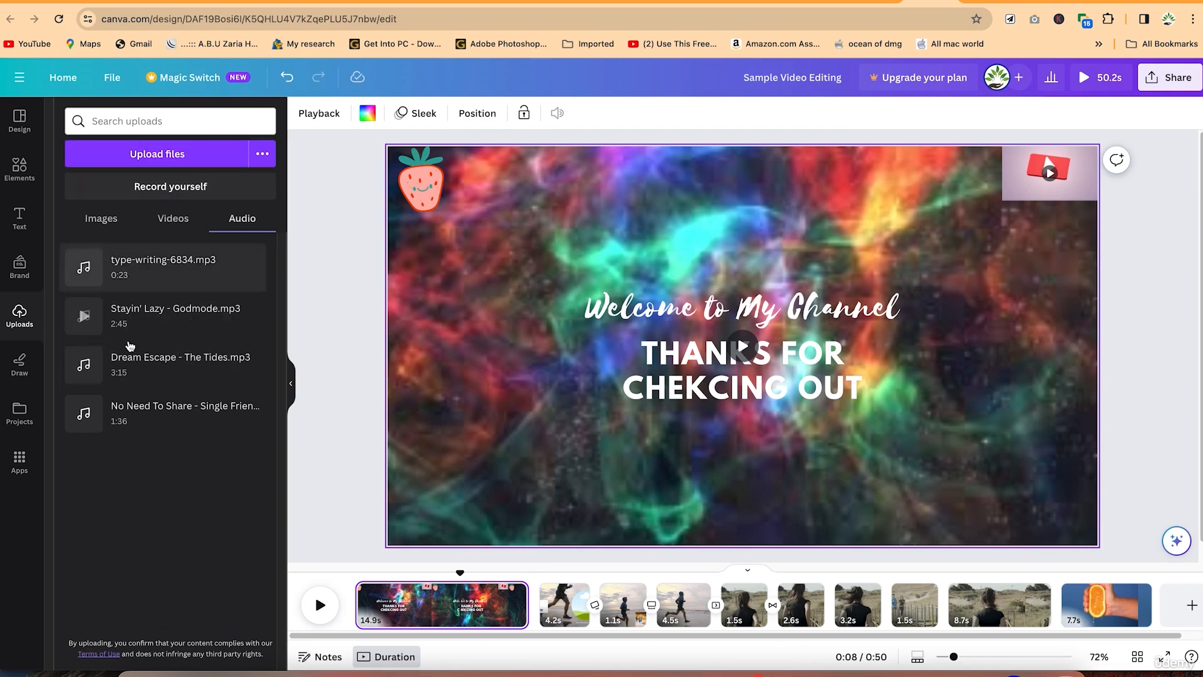
click(88, 220)
click(166, 221)
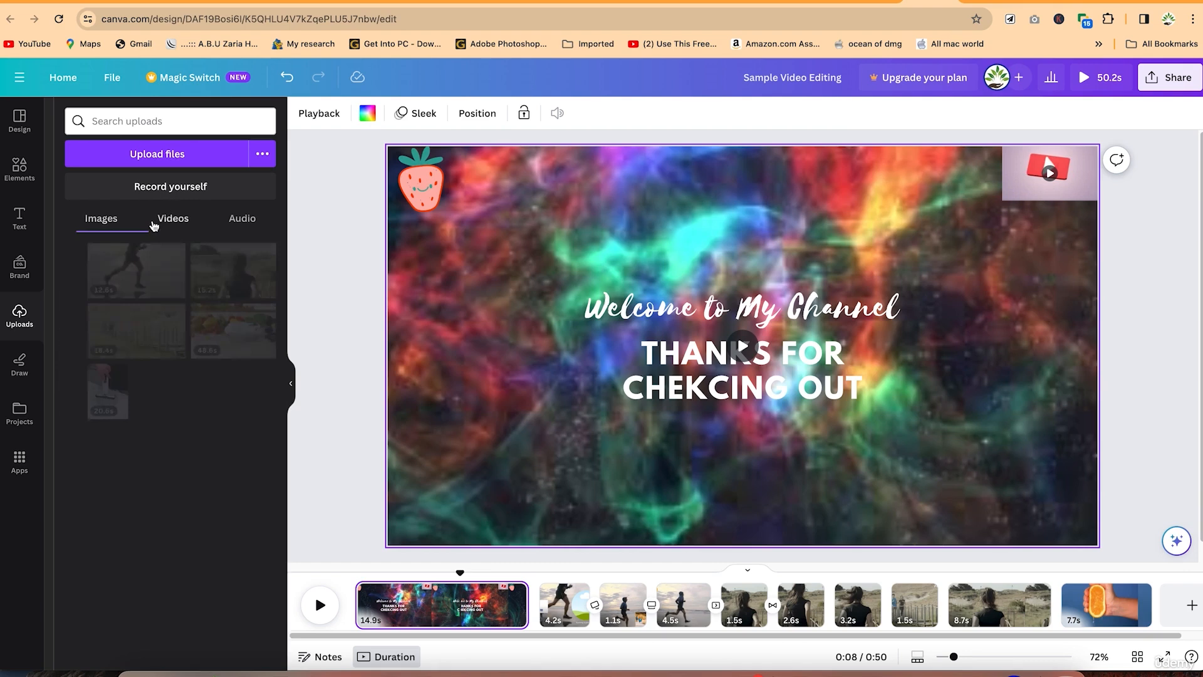
click(240, 223)
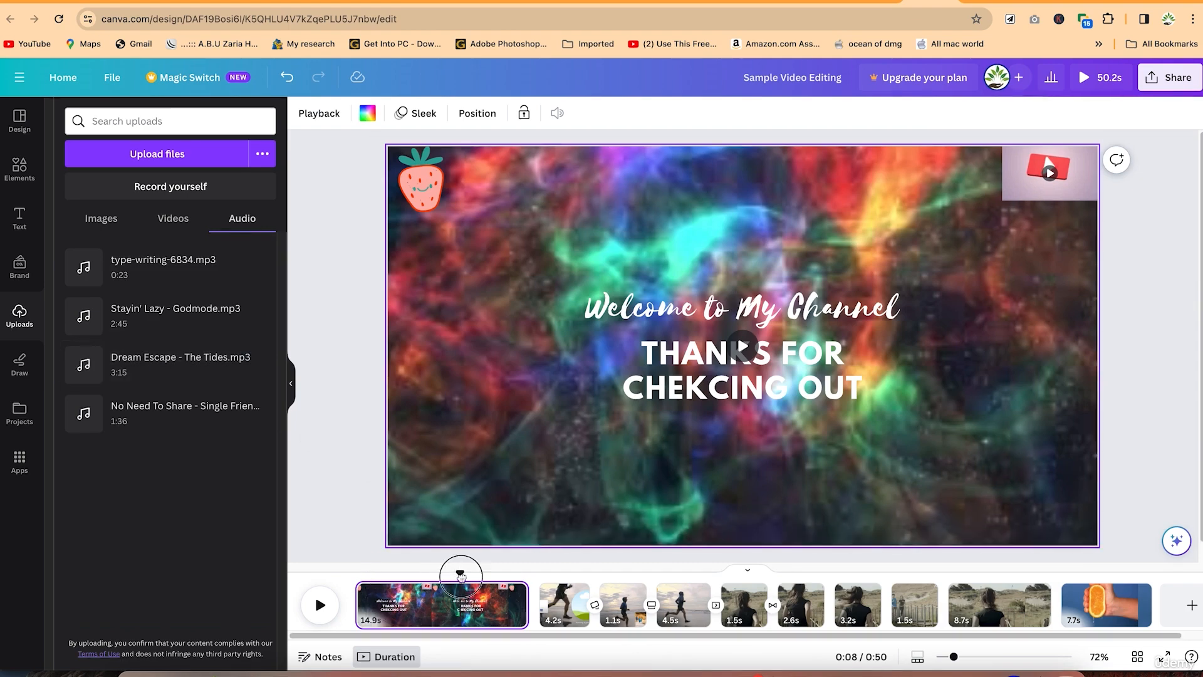
Add "Dream Escape - The Tides.mp3" as a soundtrack spanning the whole 50.2 s video, and shift it to play from the song's beginning
drag(459, 572, 345, 555)
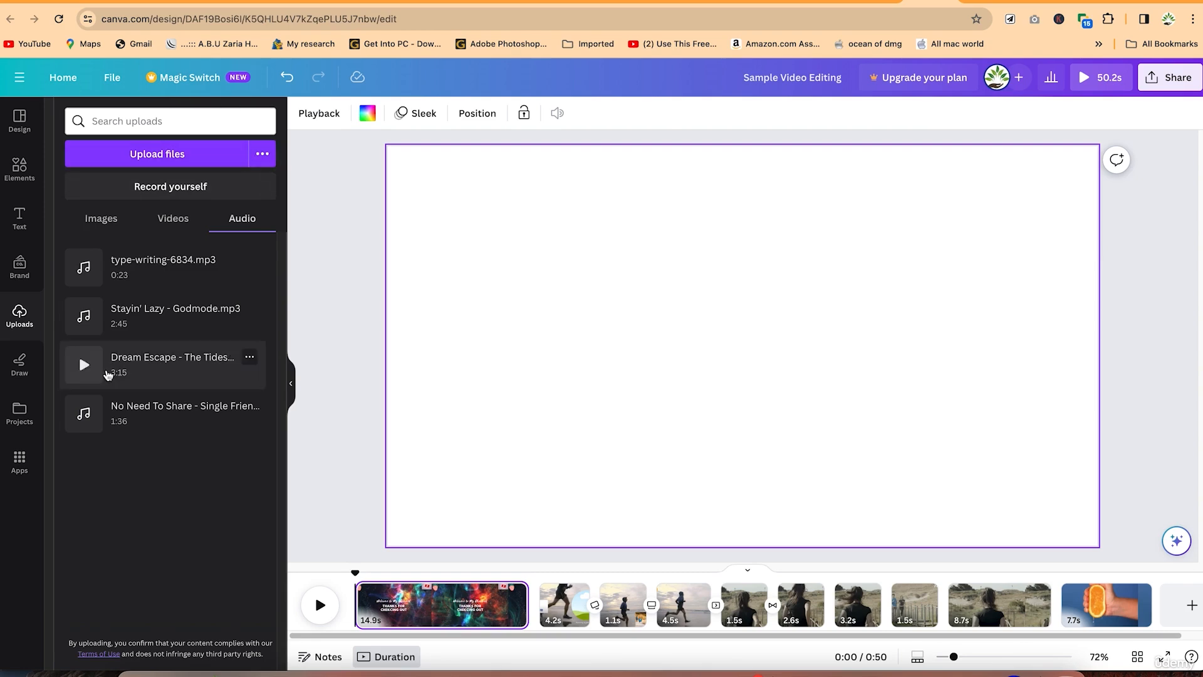
drag(151, 362, 406, 617)
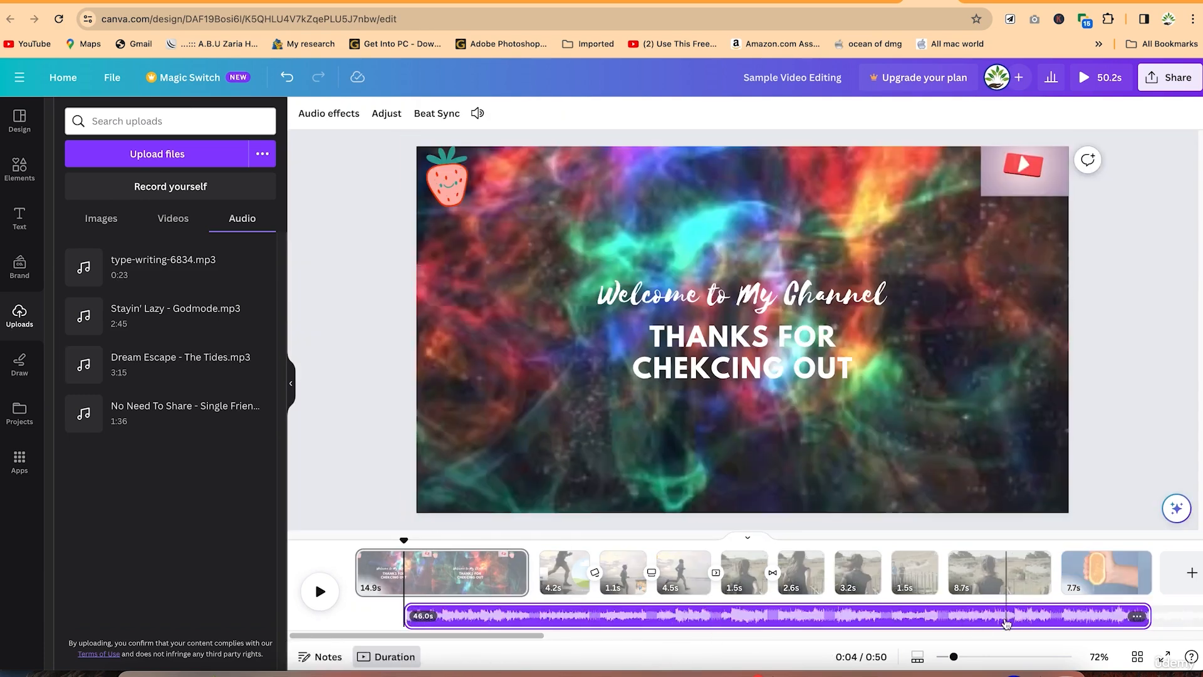
drag(970, 621, 910, 614)
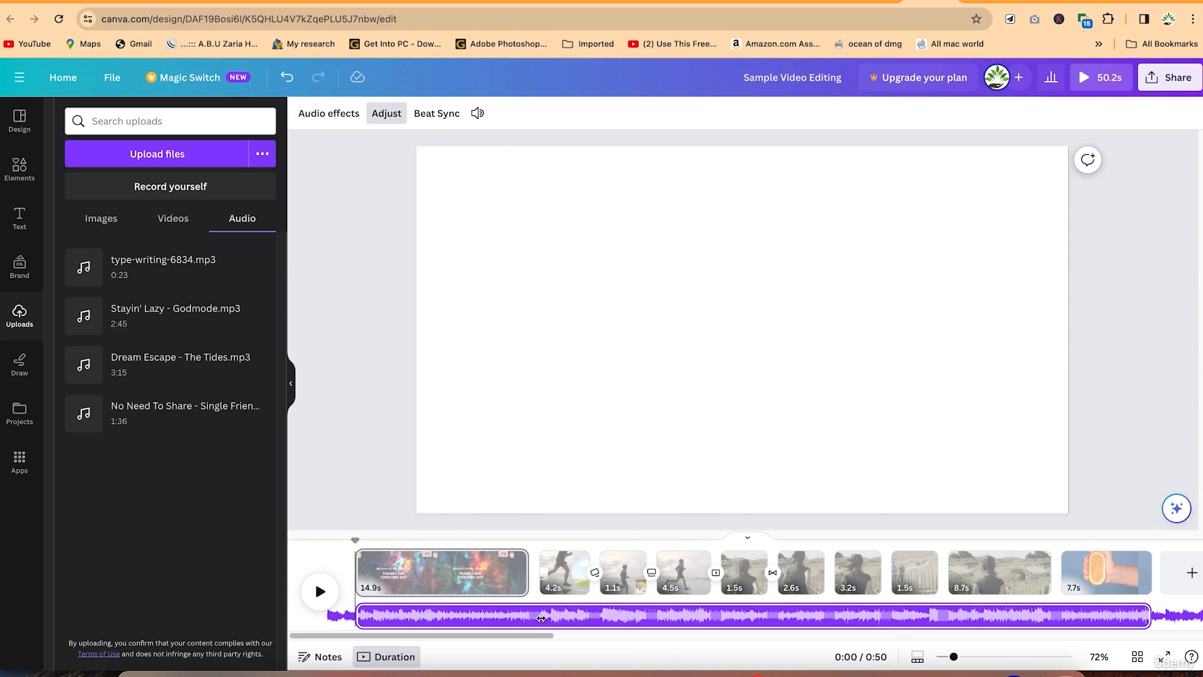
drag(540, 618, 600, 612)
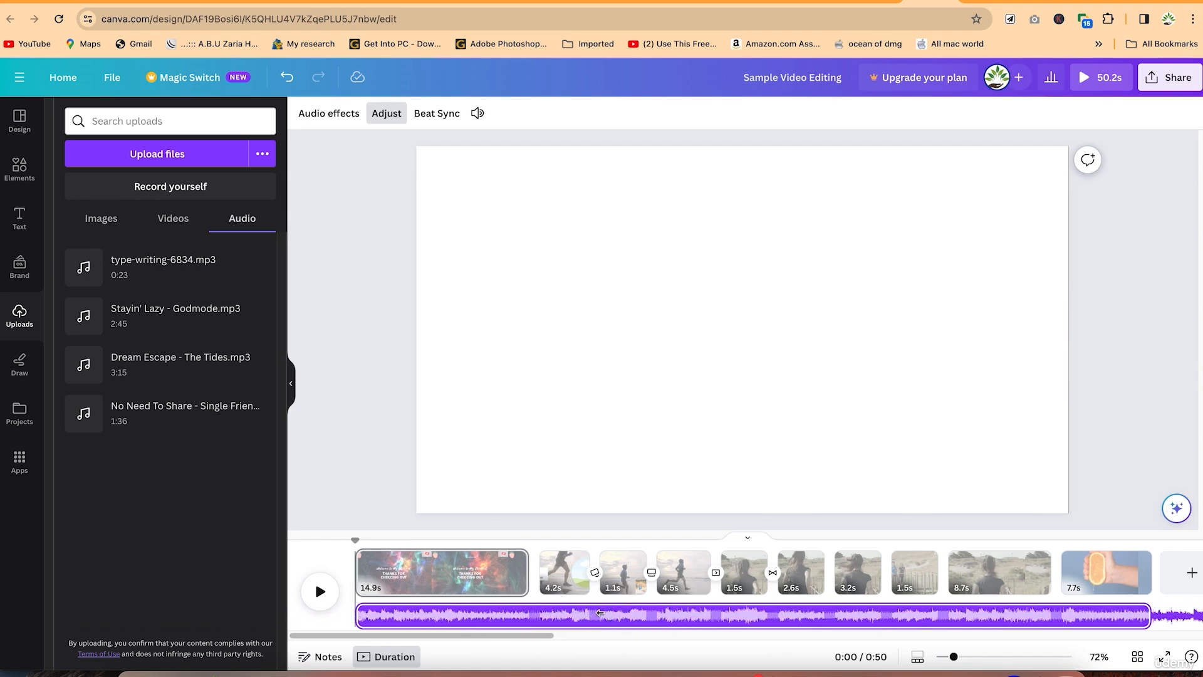
Finish adjusting the soundtrack and play the first few seconds of the opening page with its music
click(332, 203)
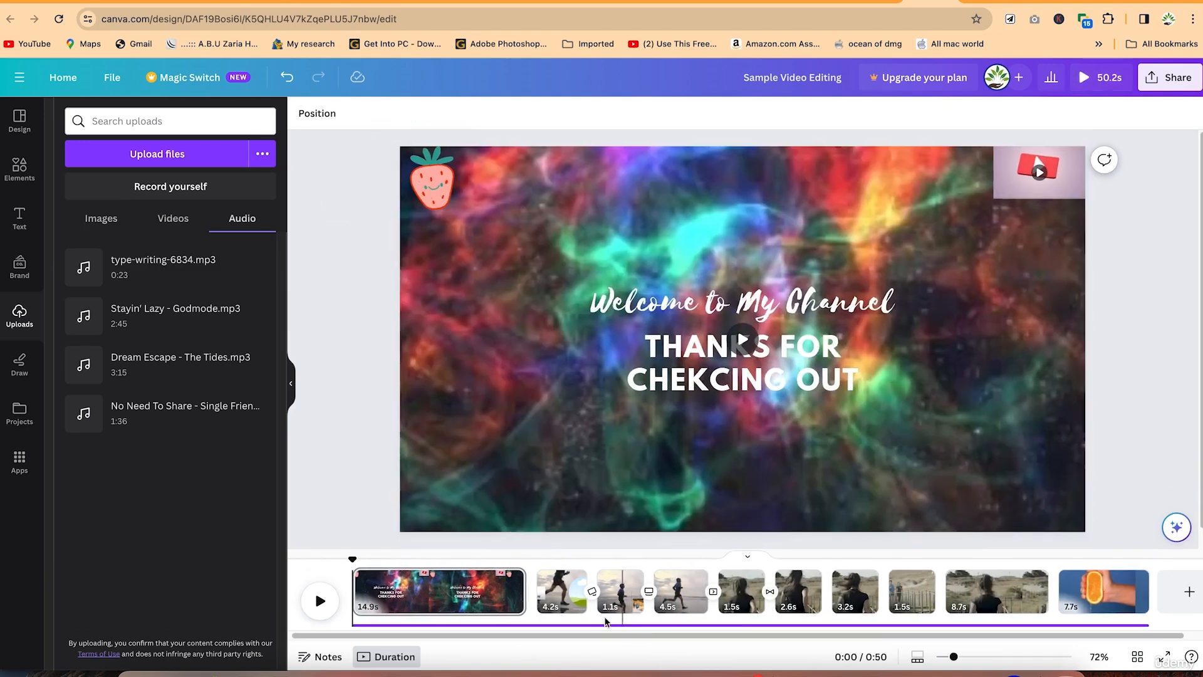
click(575, 623)
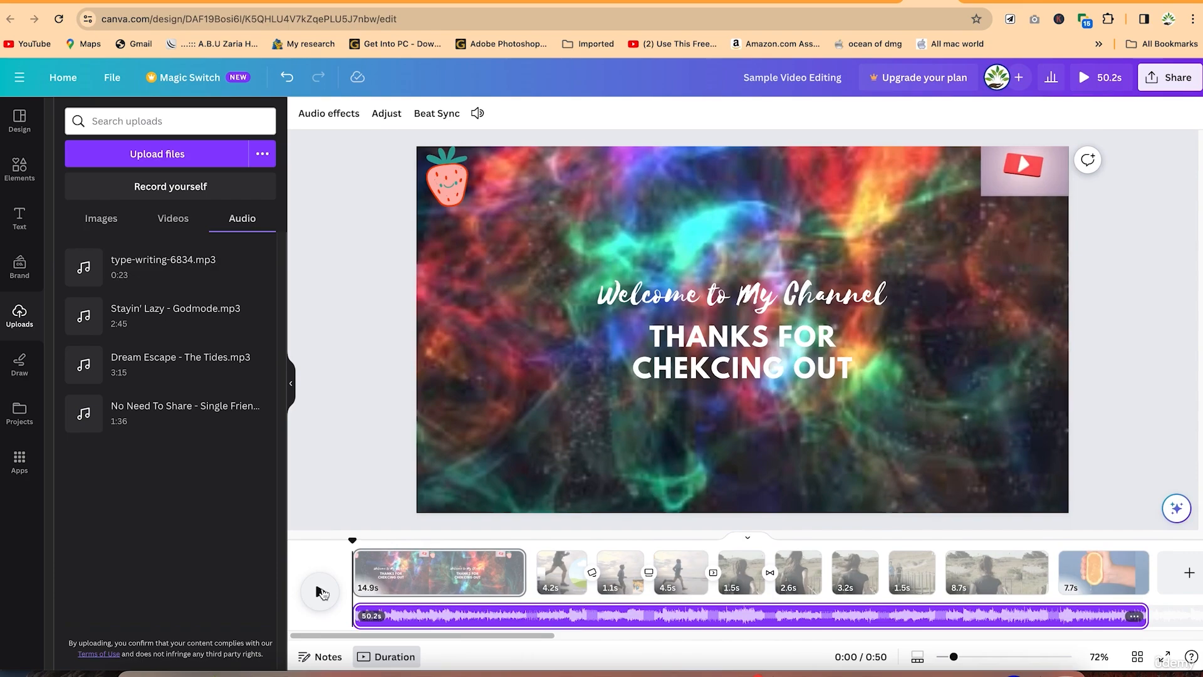
click(320, 591)
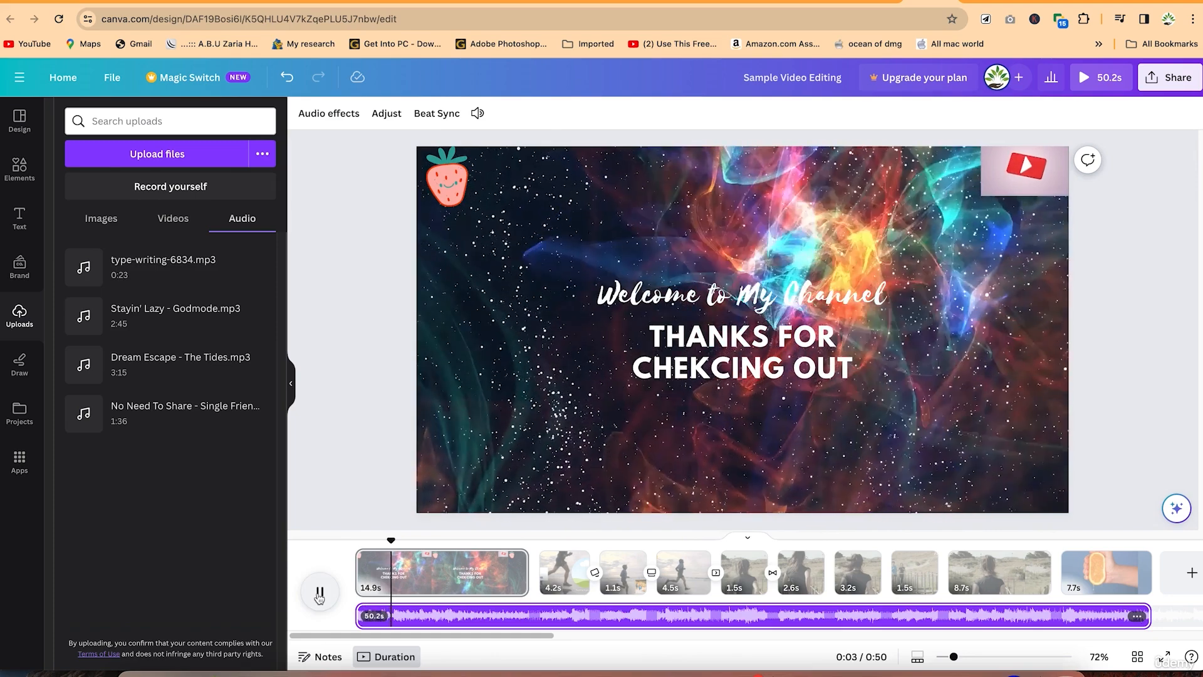
click(319, 595)
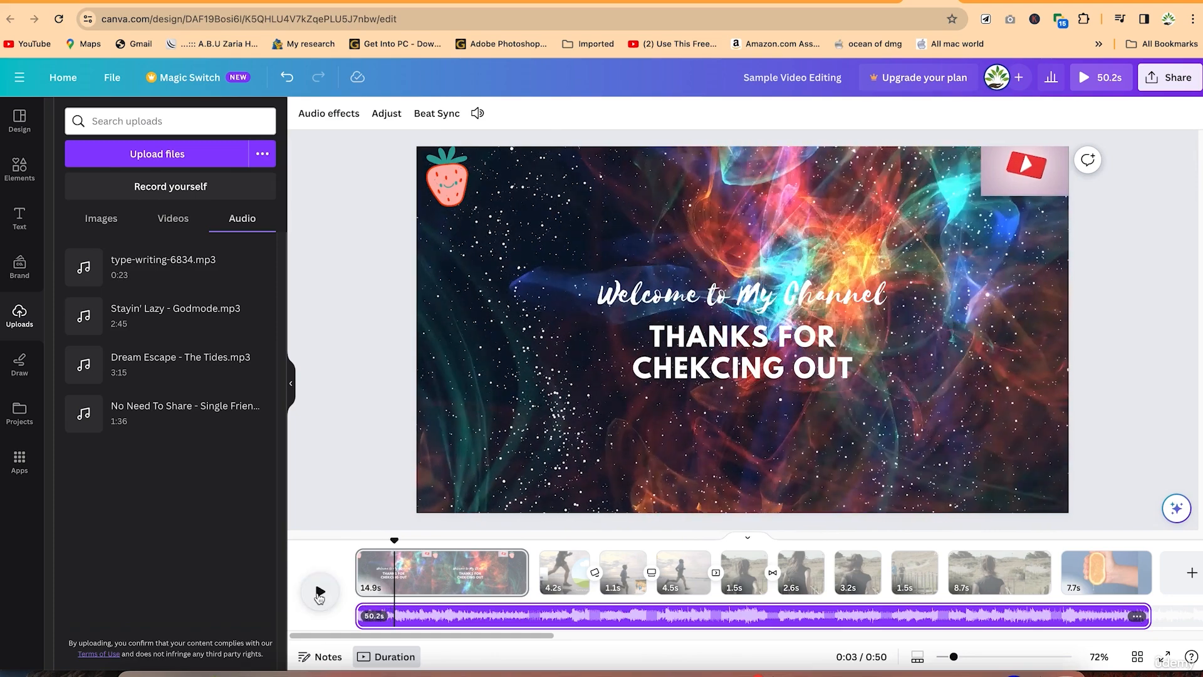
Set the soundtrack's fade in to 4.1s and its fade out to 4.5s
click(560, 619)
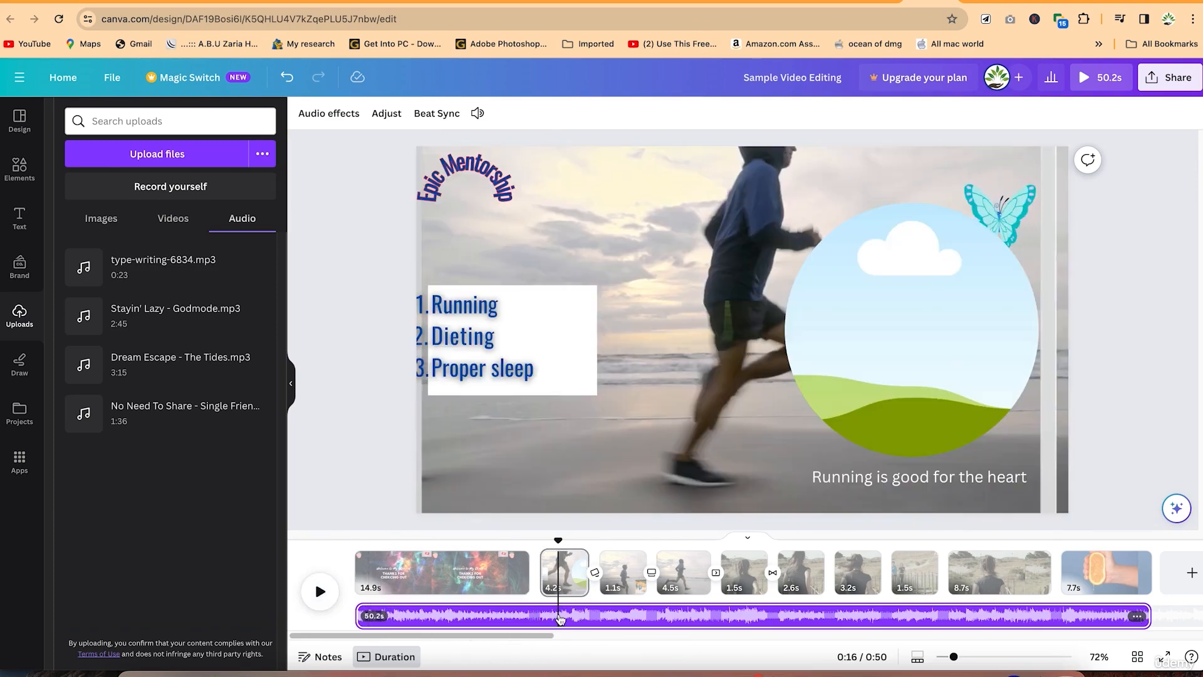
click(334, 115)
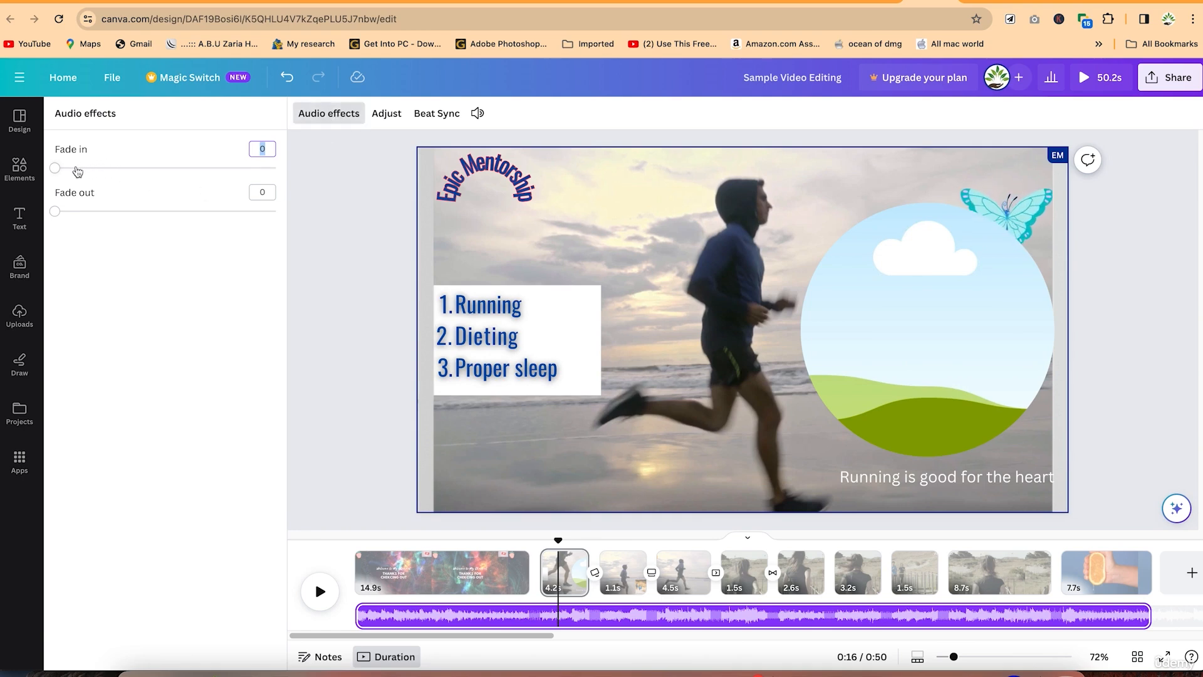
drag(57, 176, 170, 197)
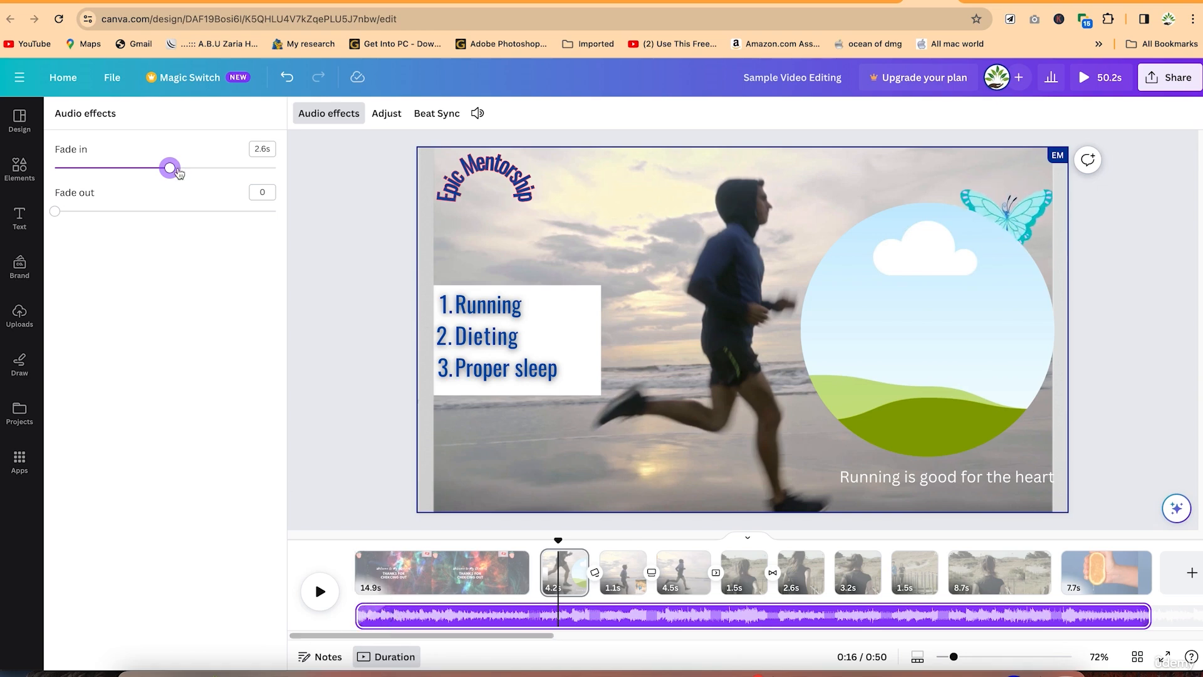
drag(169, 168, 236, 168)
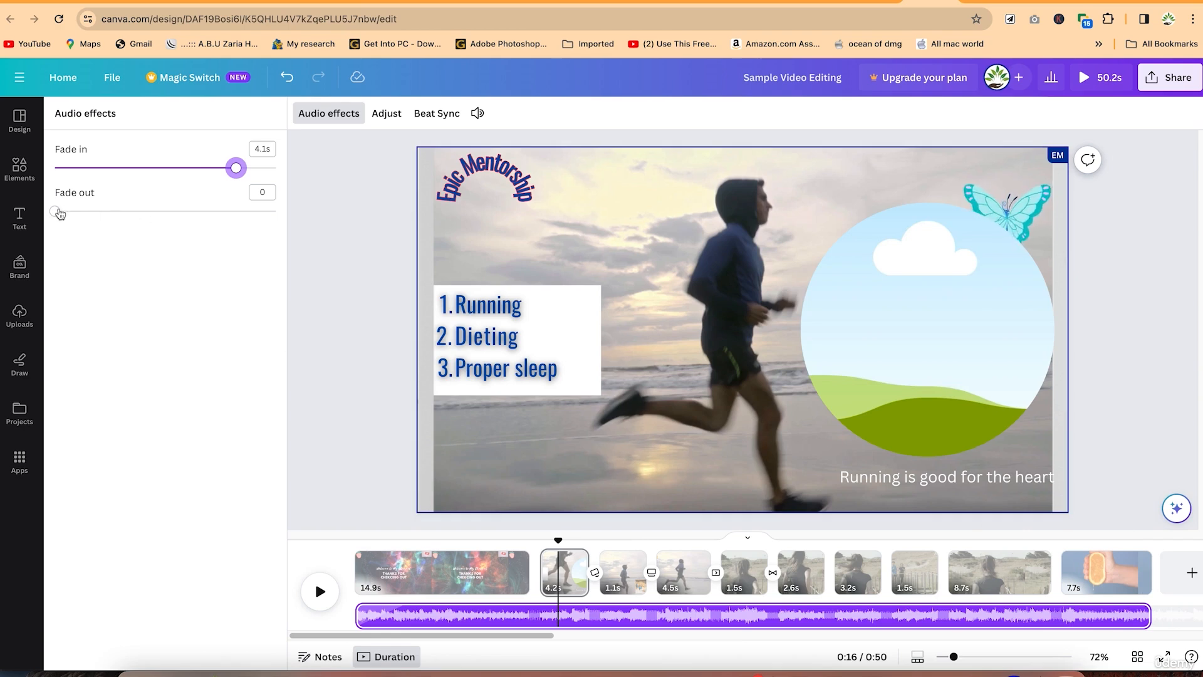
drag(56, 217, 254, 213)
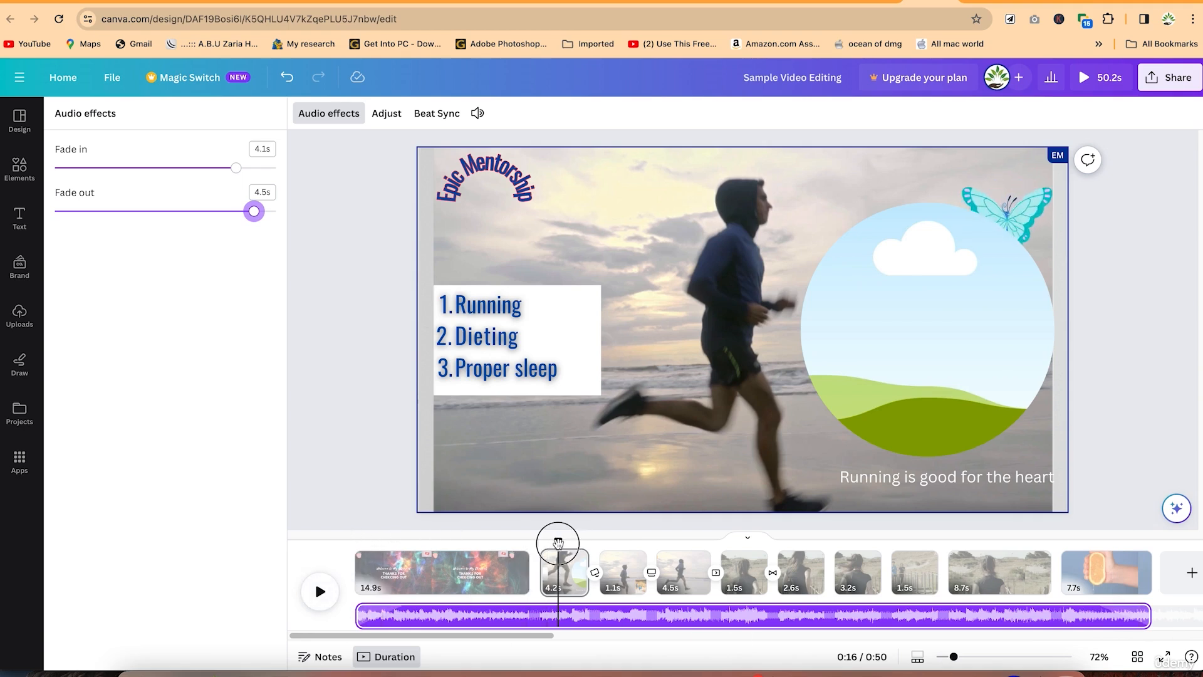
Play the start of the video and its final orange clip to hear the soundtrack's fade in and fade out
drag(557, 551, 328, 556)
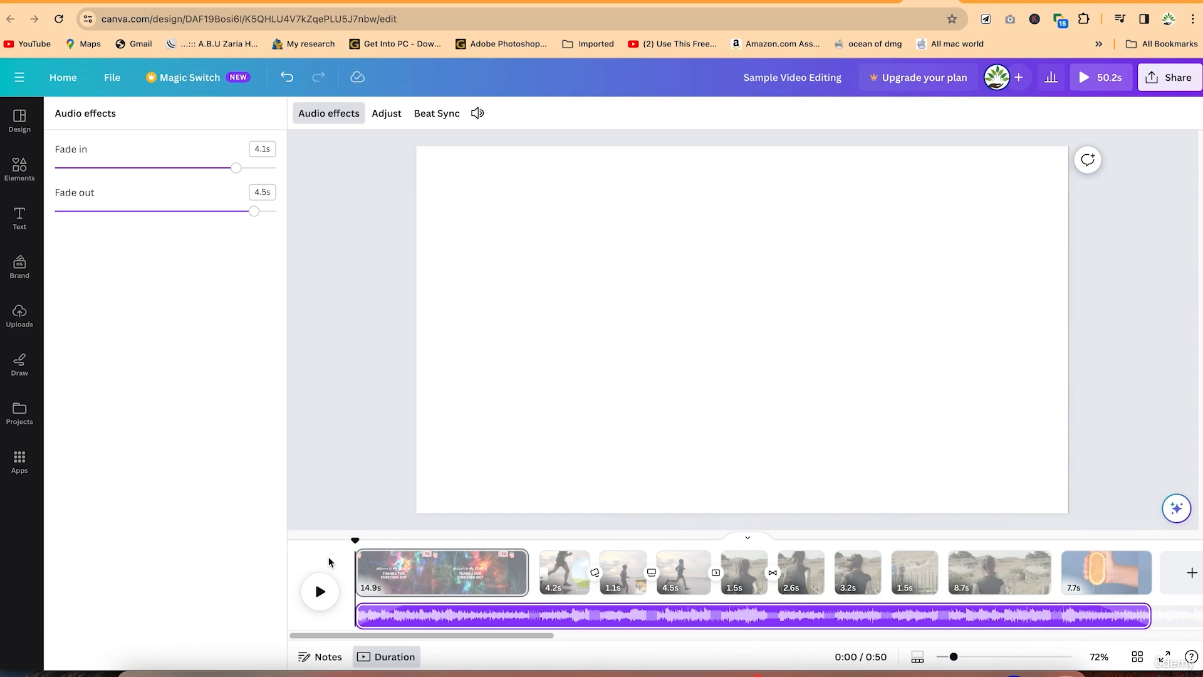
key(space)
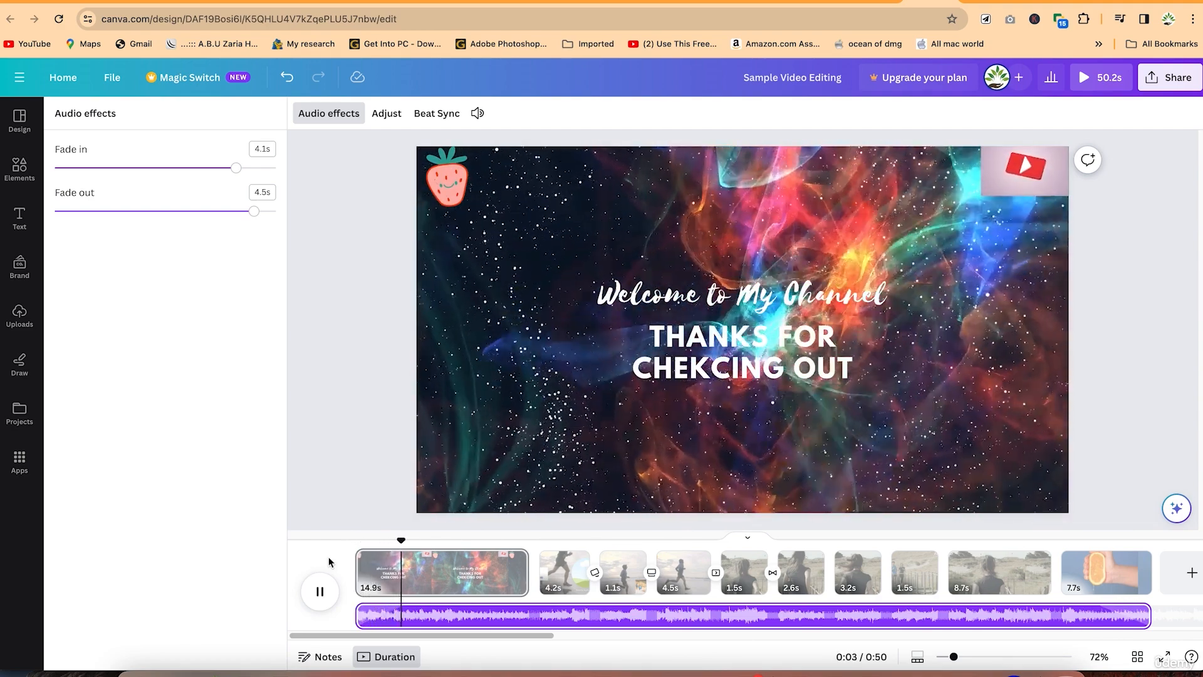
key(space)
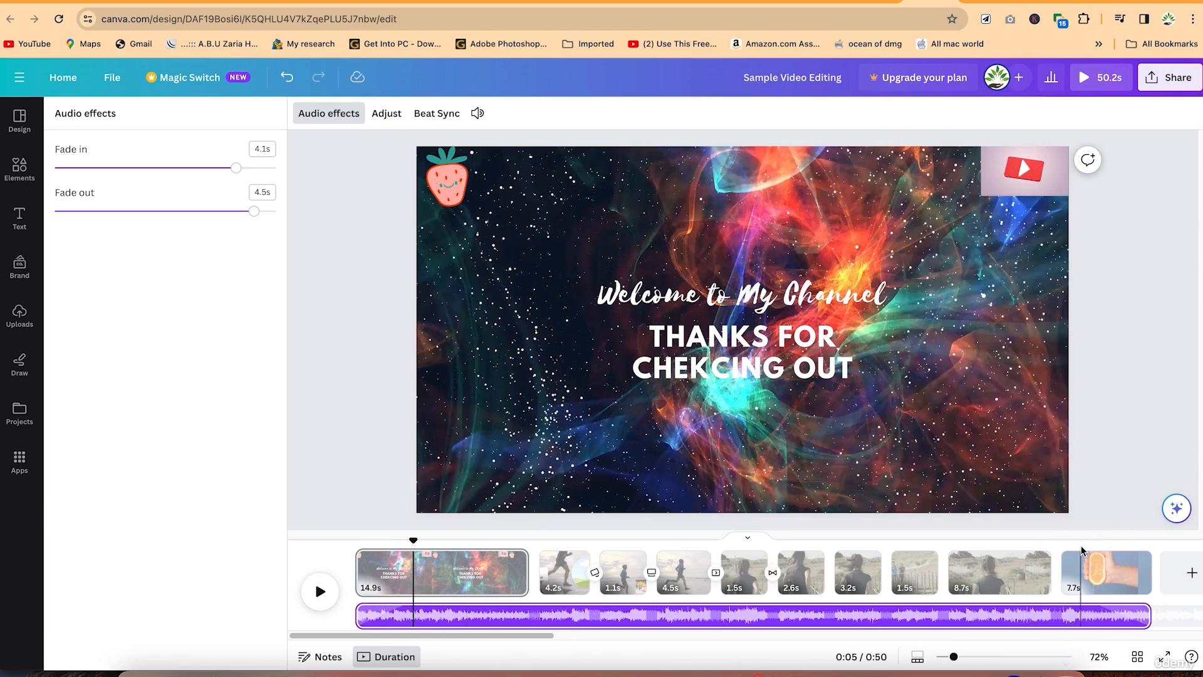
click(1081, 567)
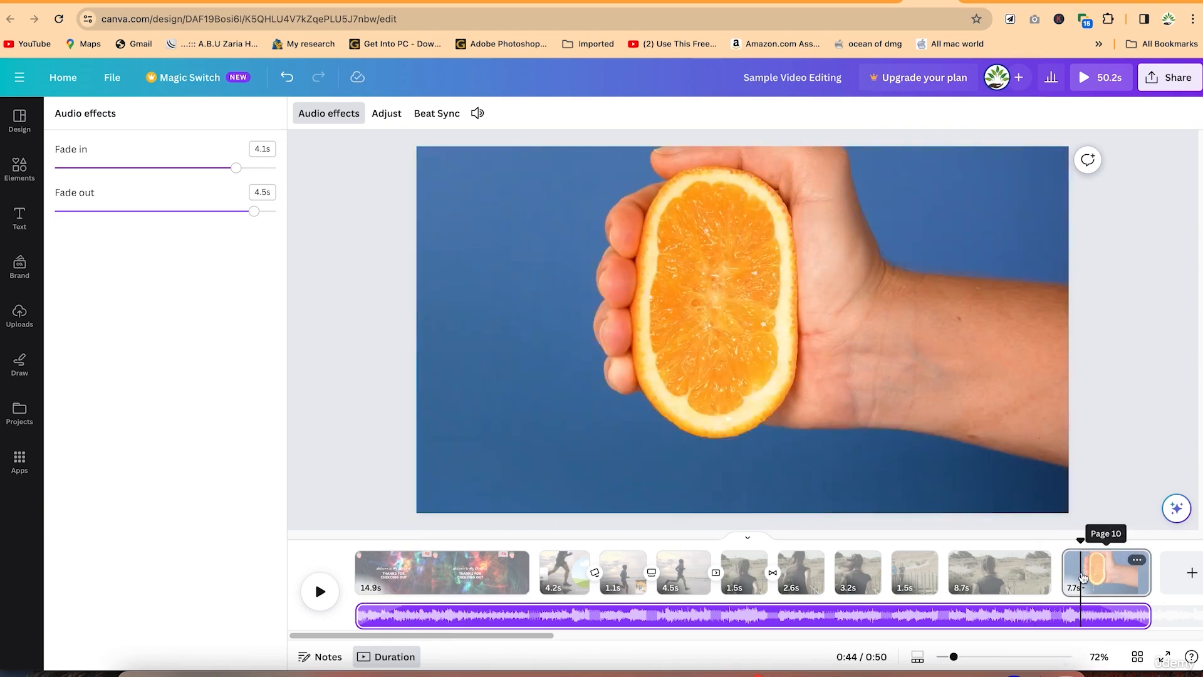
key(space)
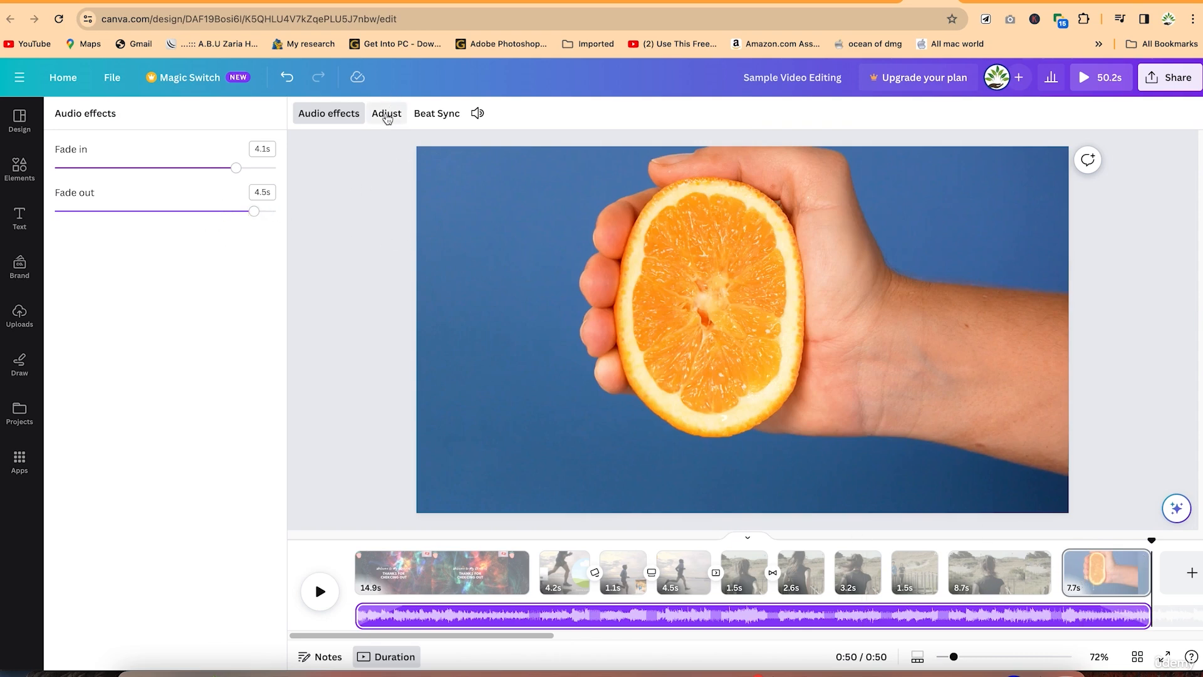
View the soundtrack's Beat Sync options, try muting and boosting its volume, and set the volume to 71
click(436, 114)
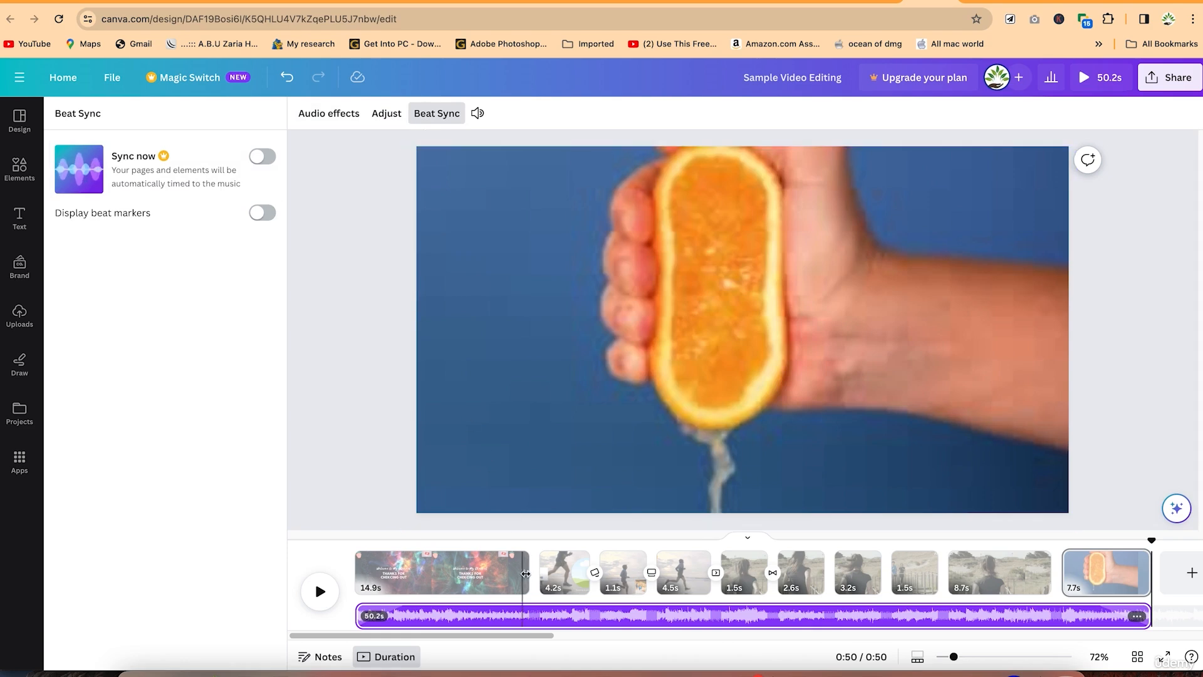
click(479, 113)
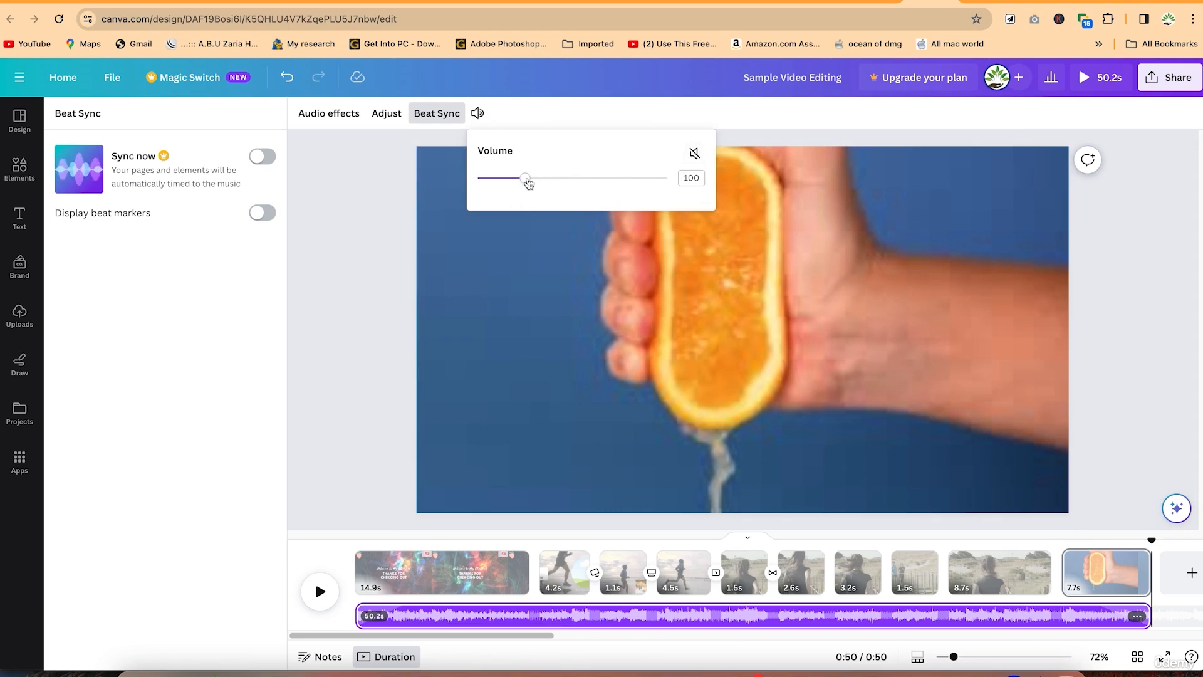
click(694, 153)
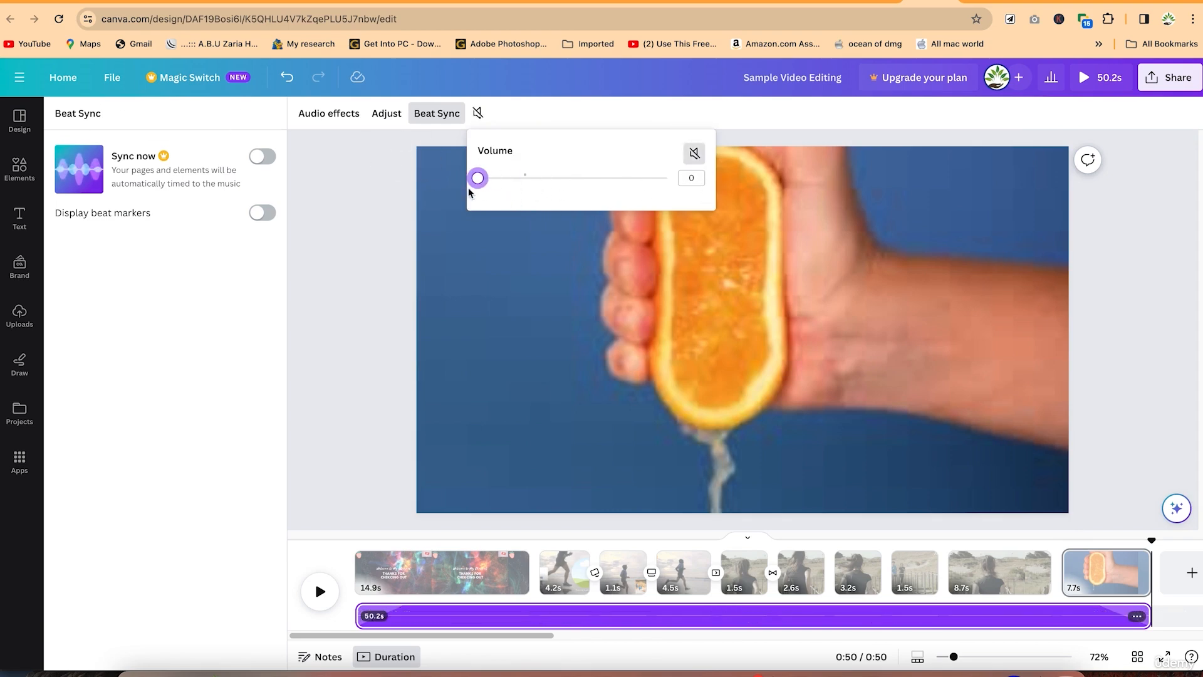
drag(478, 178, 585, 184)
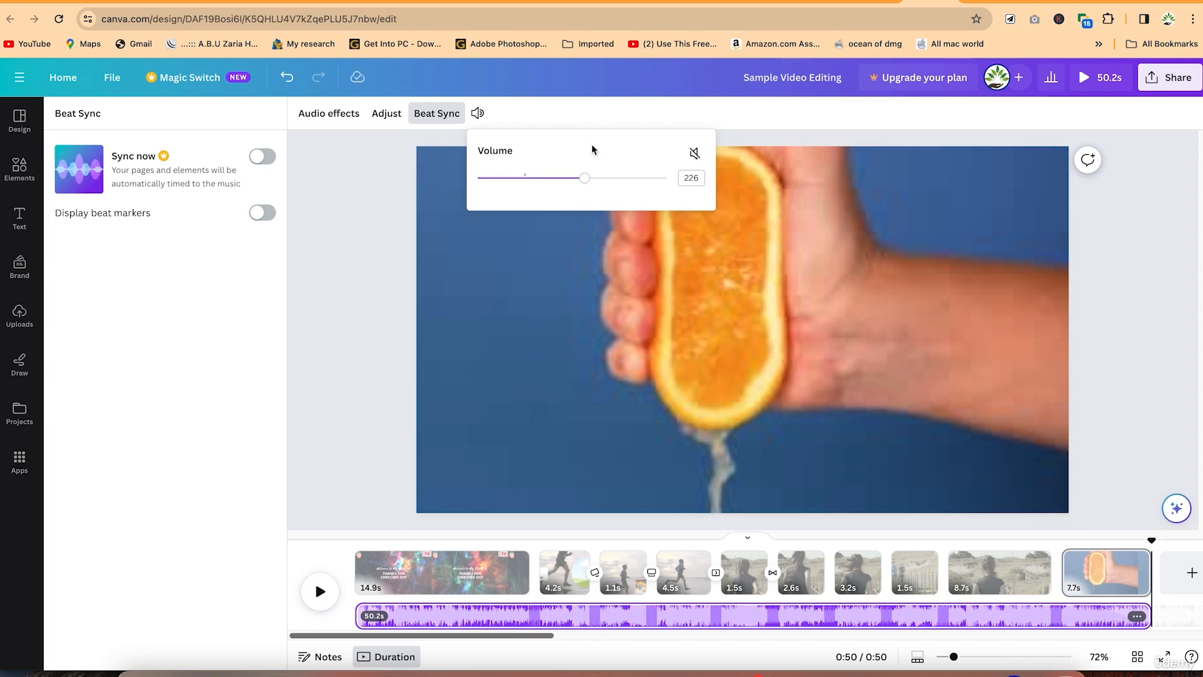
drag(587, 180, 512, 224)
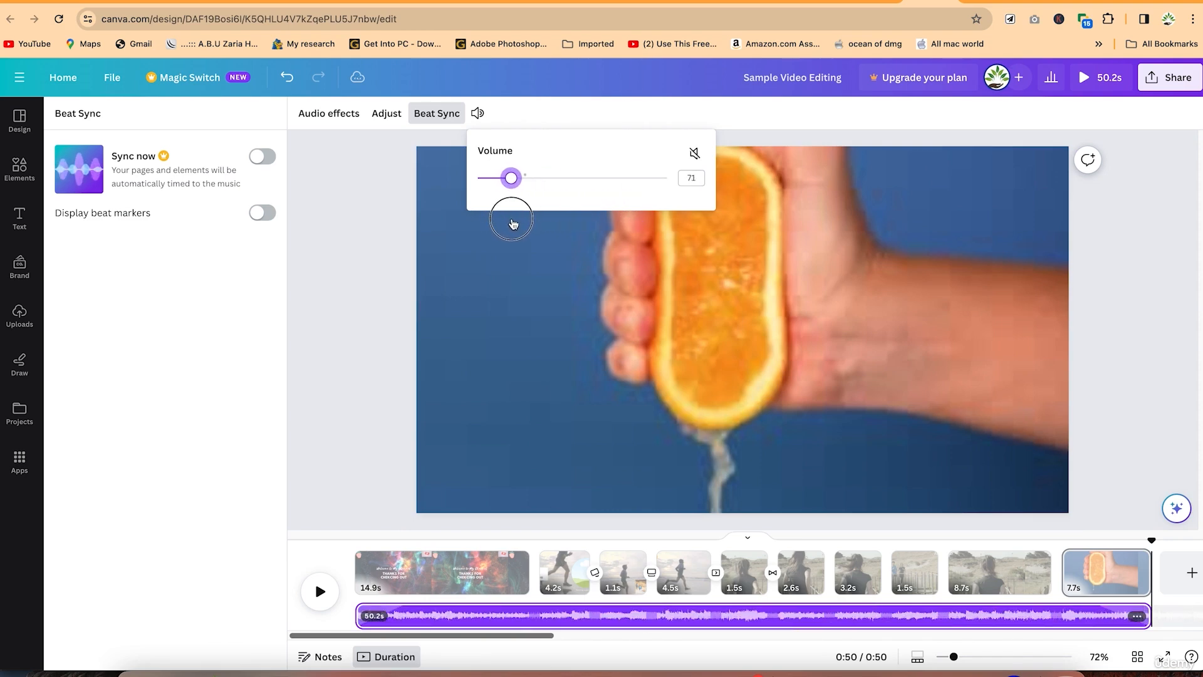
Play a few seconds of the opening page to hear the soundtrack's level and check its volume setting
click(391, 556)
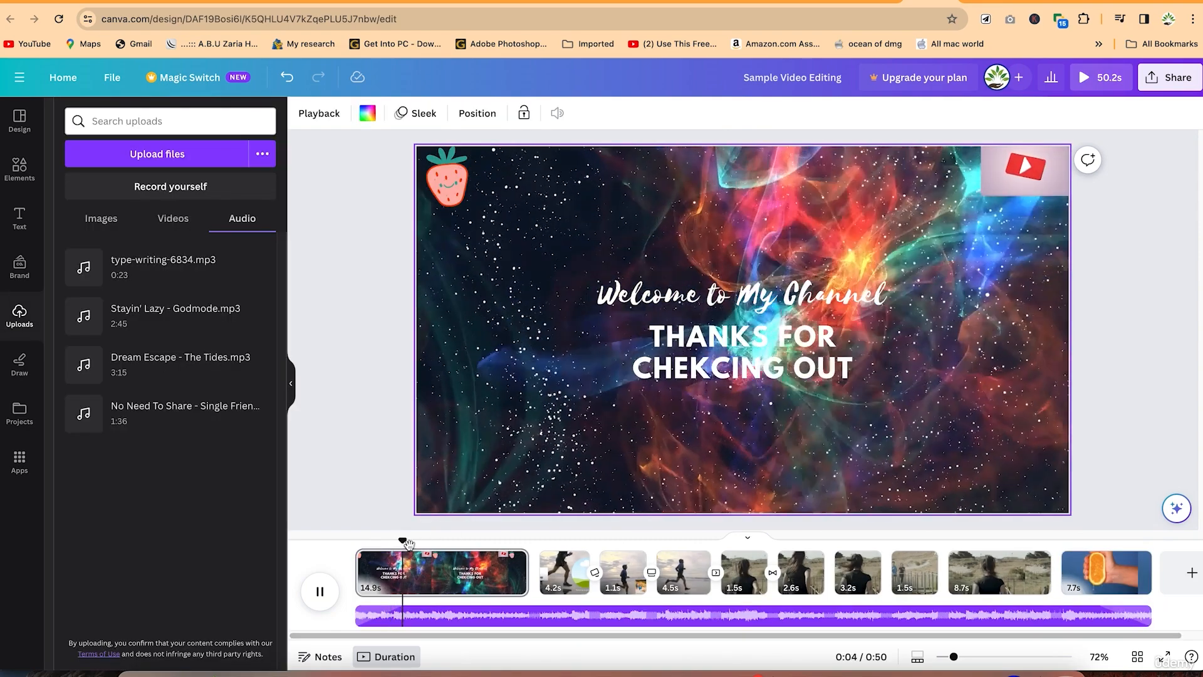
key(space)
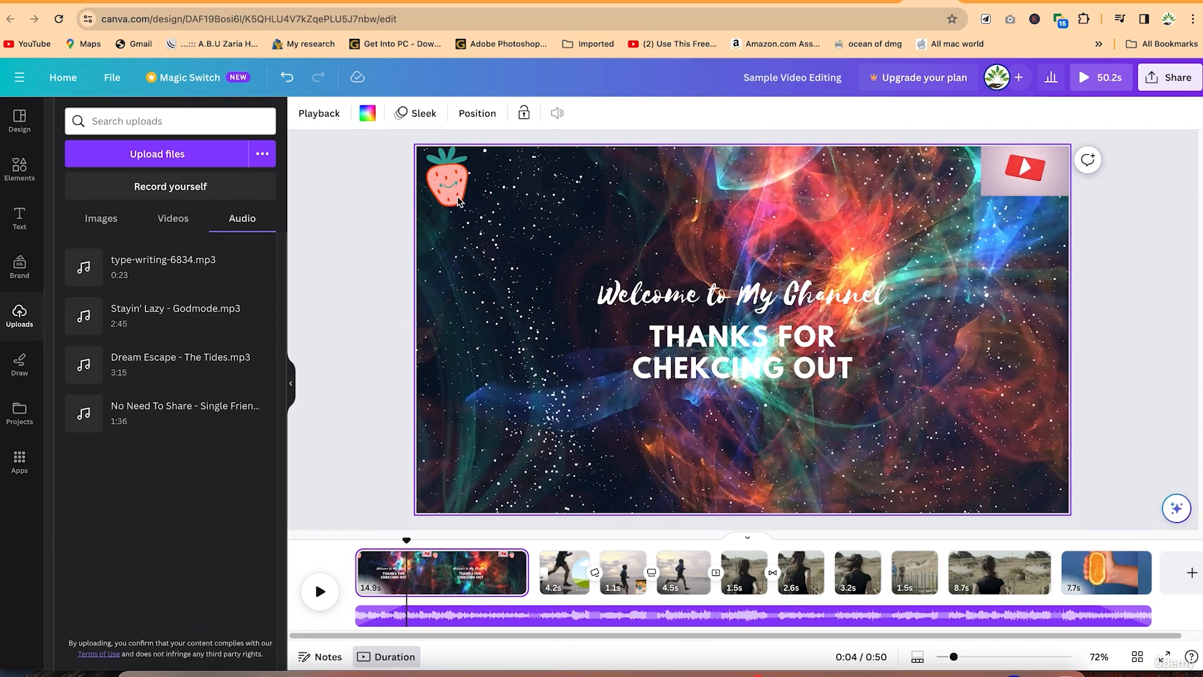
key(XF86AudioRaiseVolume)
key(space)
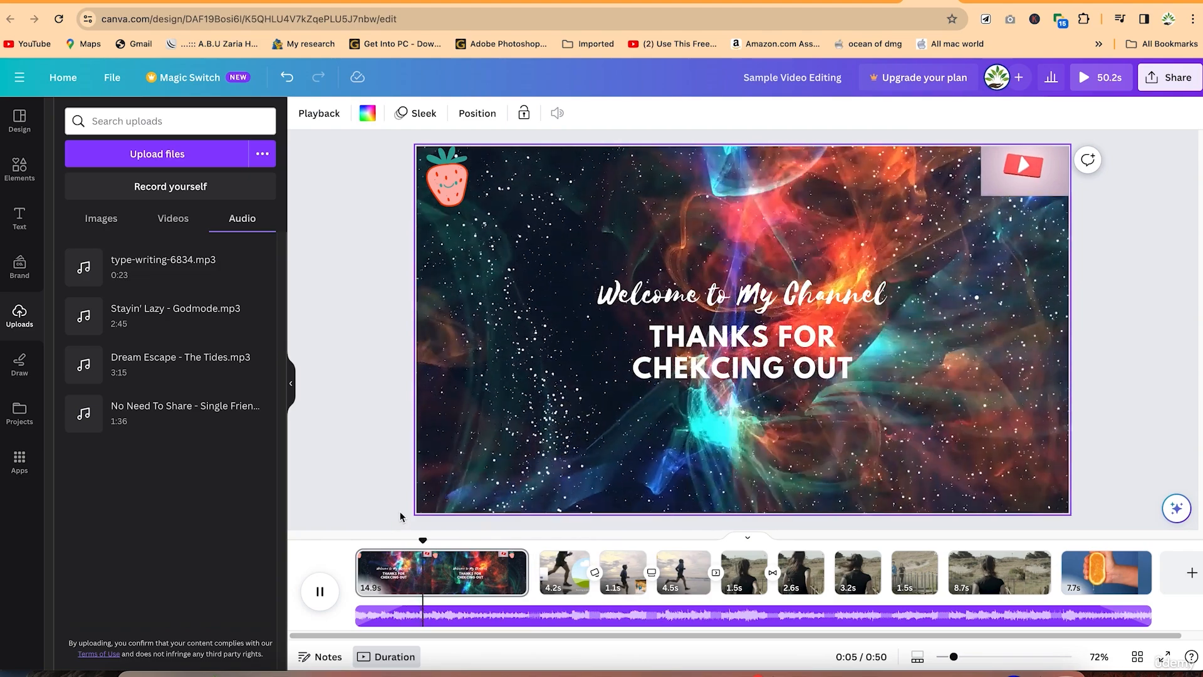
key(space)
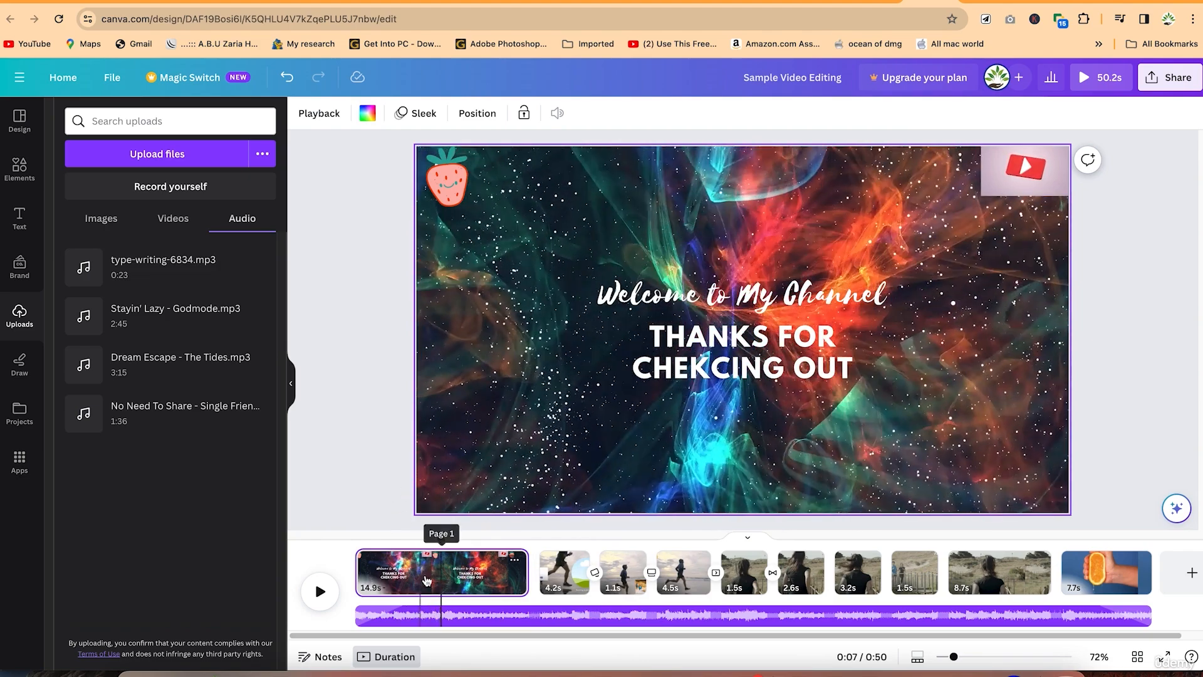
click(439, 624)
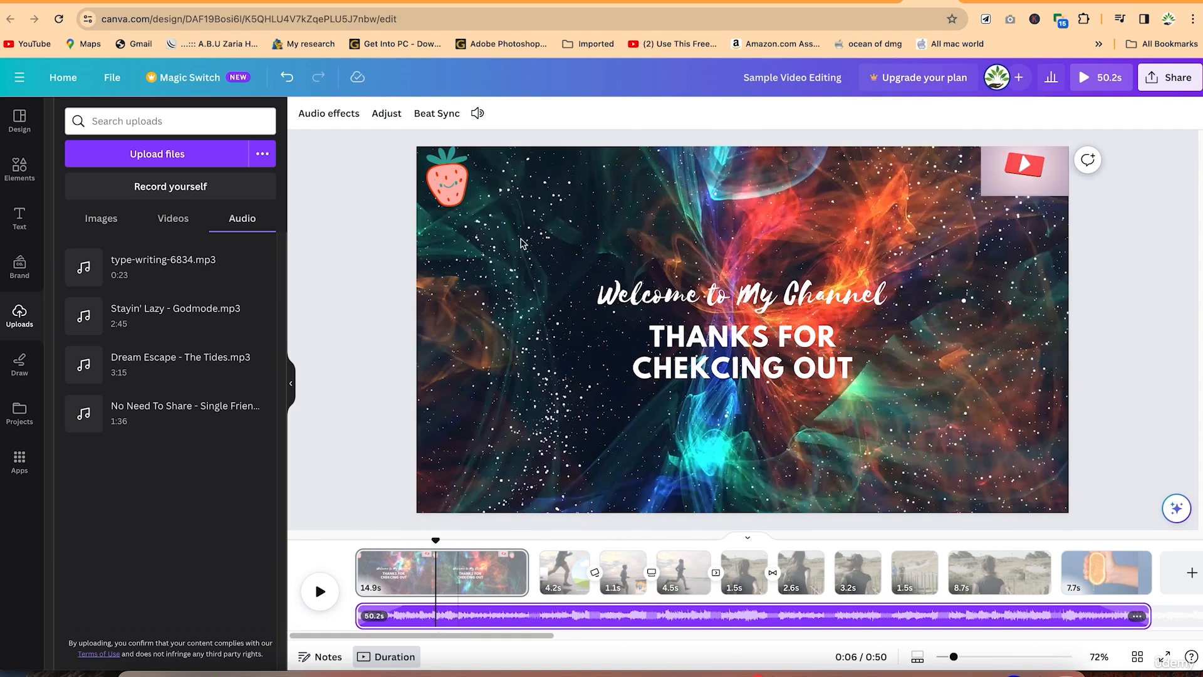
click(475, 124)
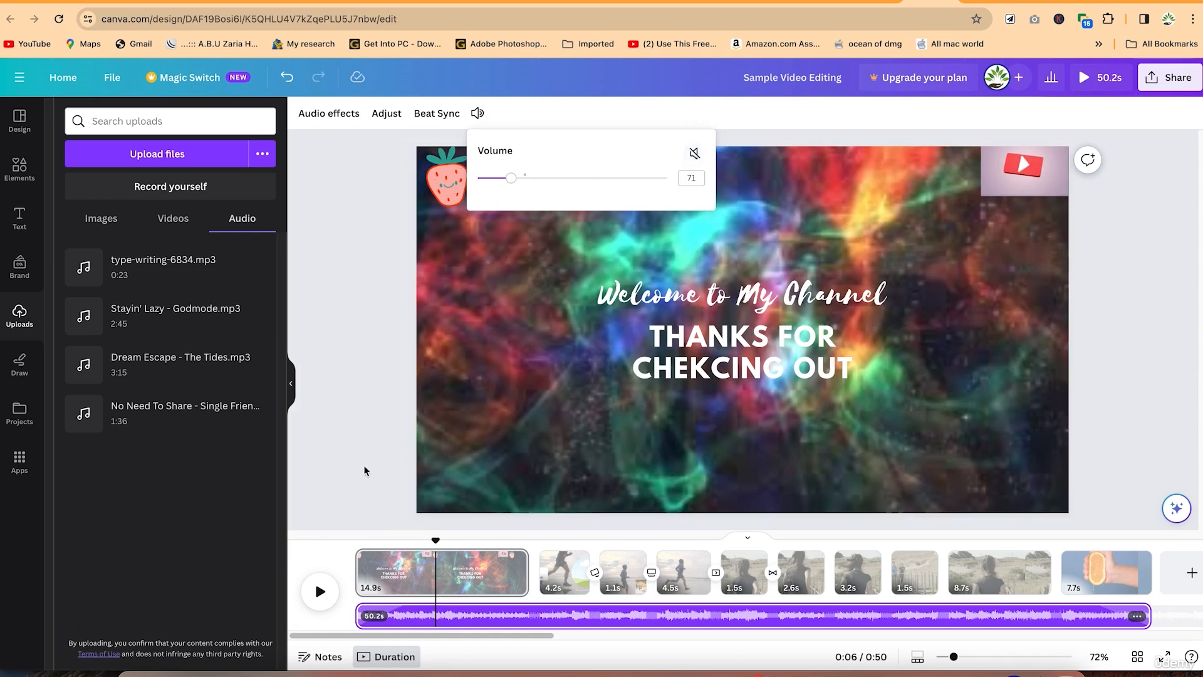
click(369, 444)
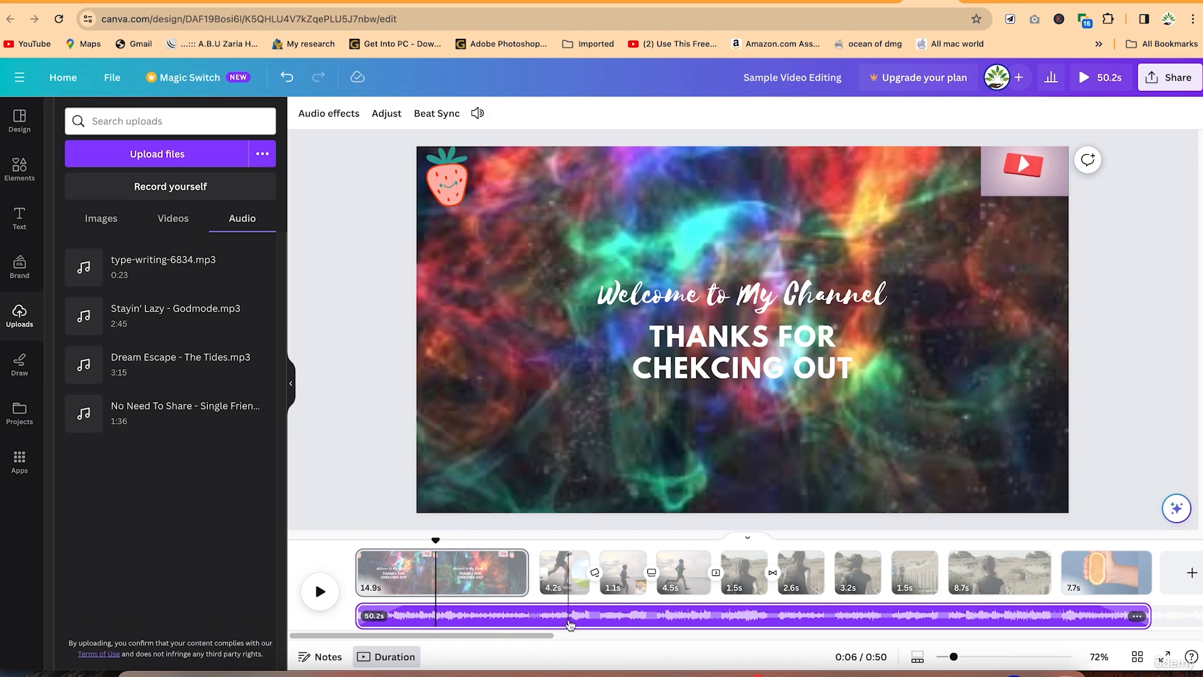
Split the soundtrack at 0:14 near the end of the opening page and again at 0:21 within the 4.5 s running clip
click(540, 623)
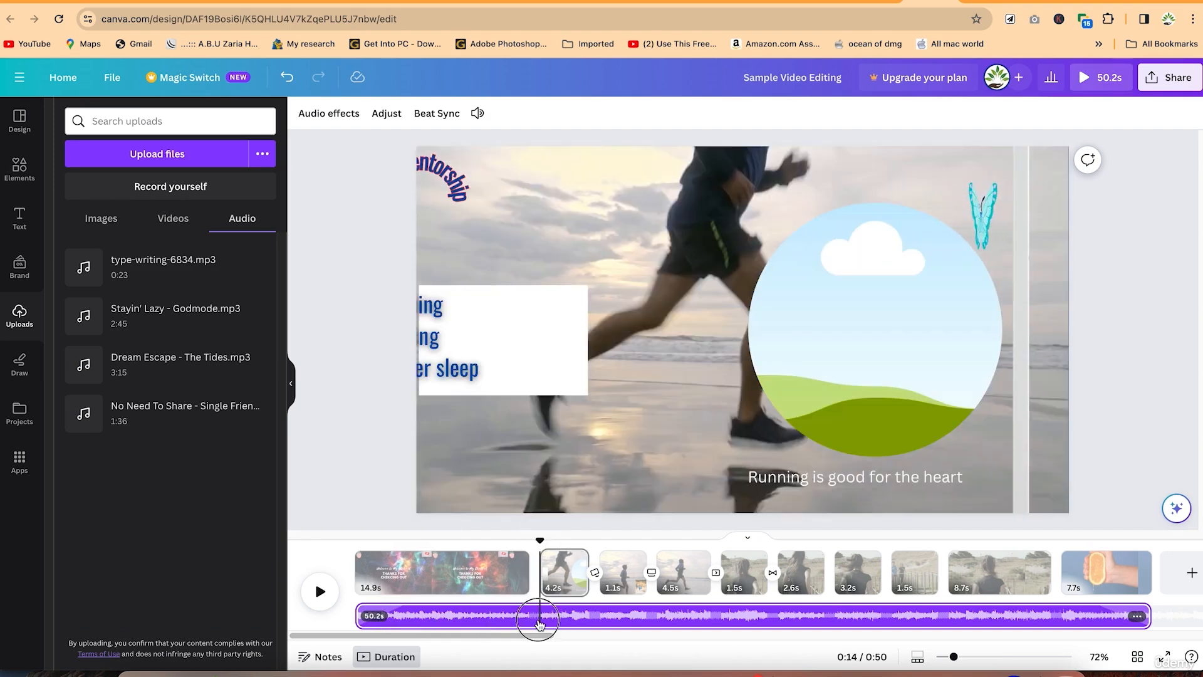
right_click(530, 620)
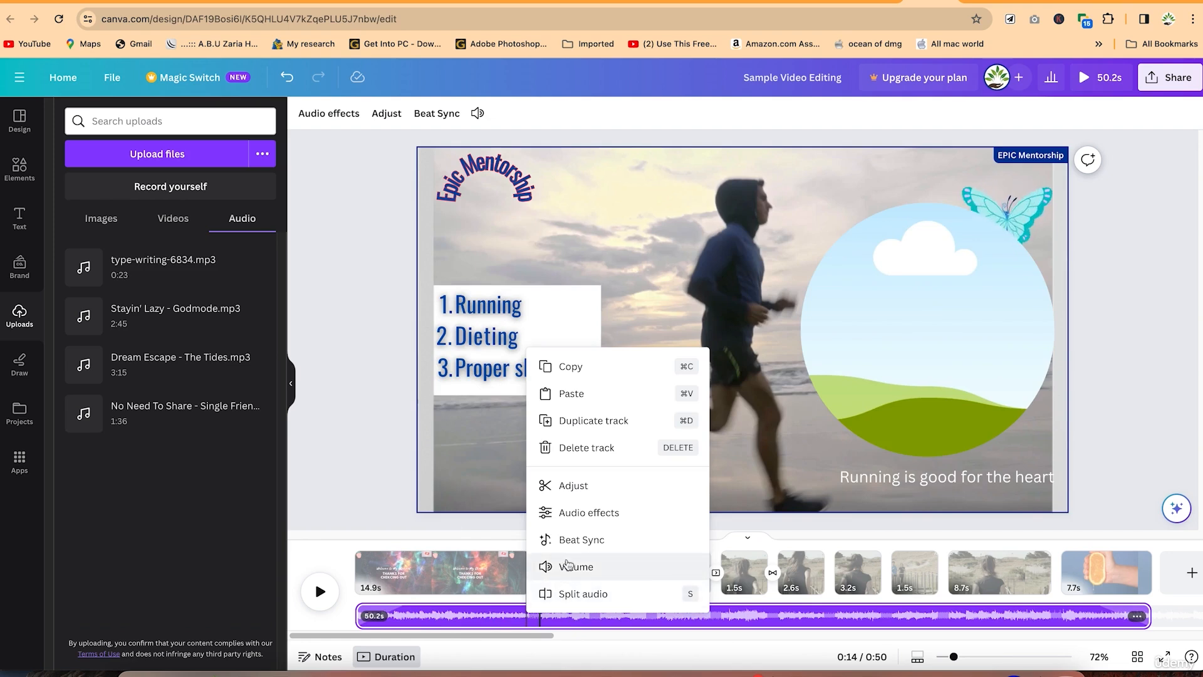
click(611, 597)
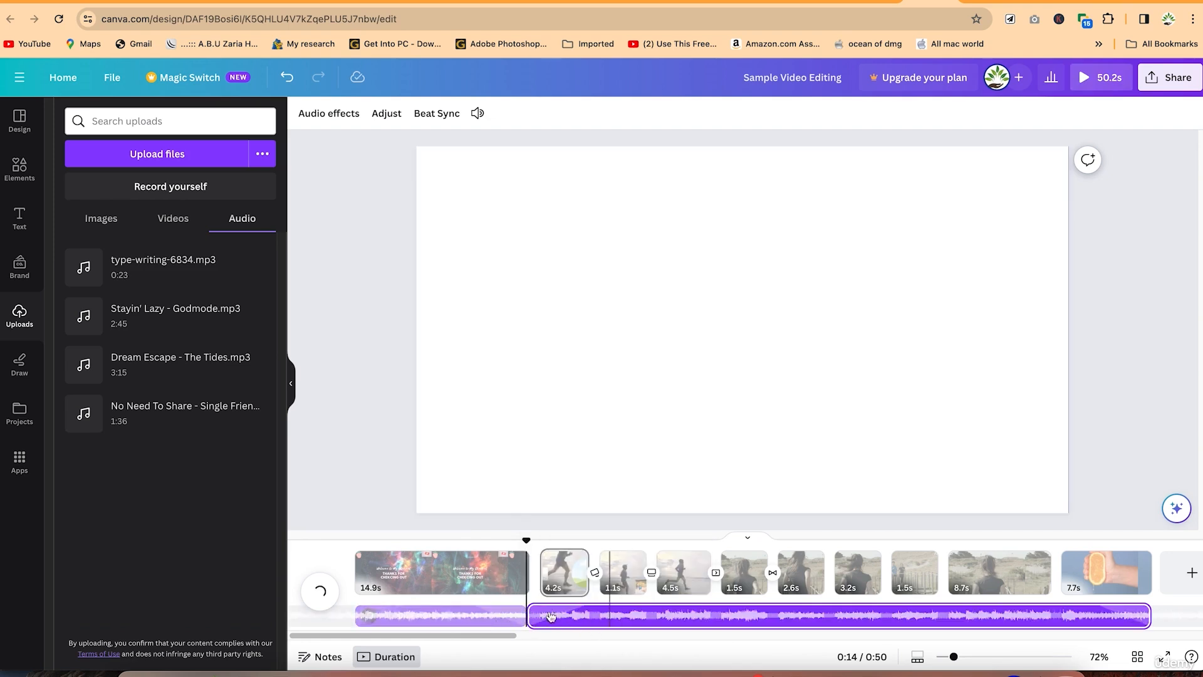
drag(533, 544, 623, 572)
click(670, 617)
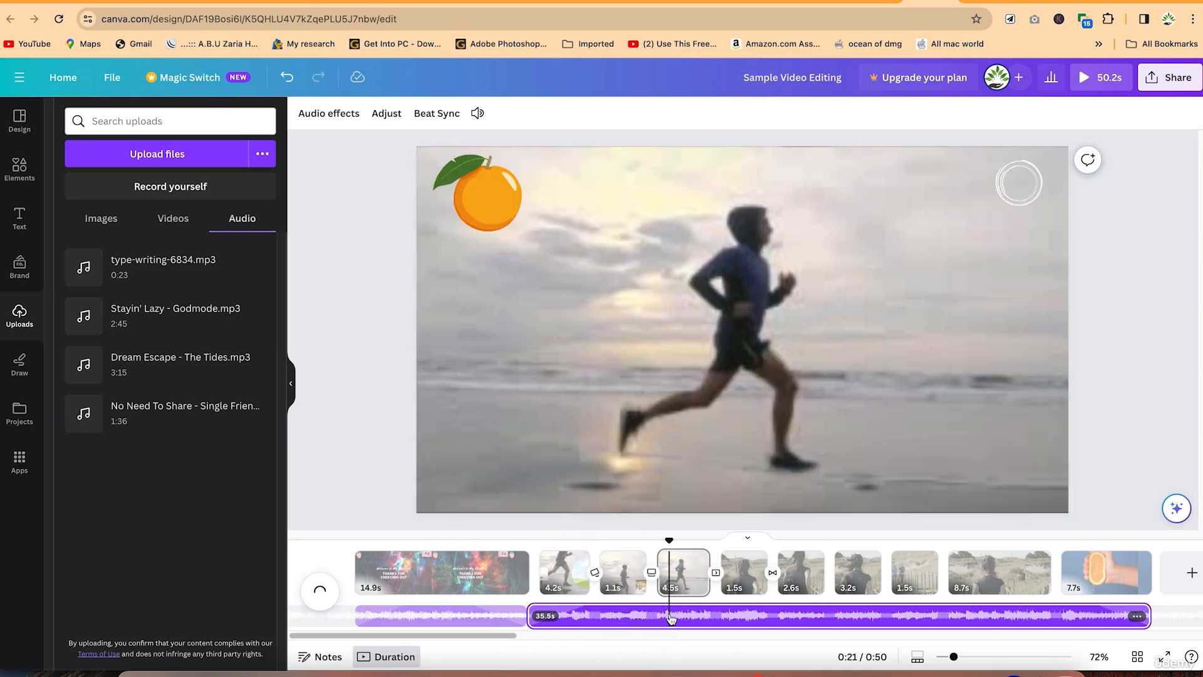
key(s)
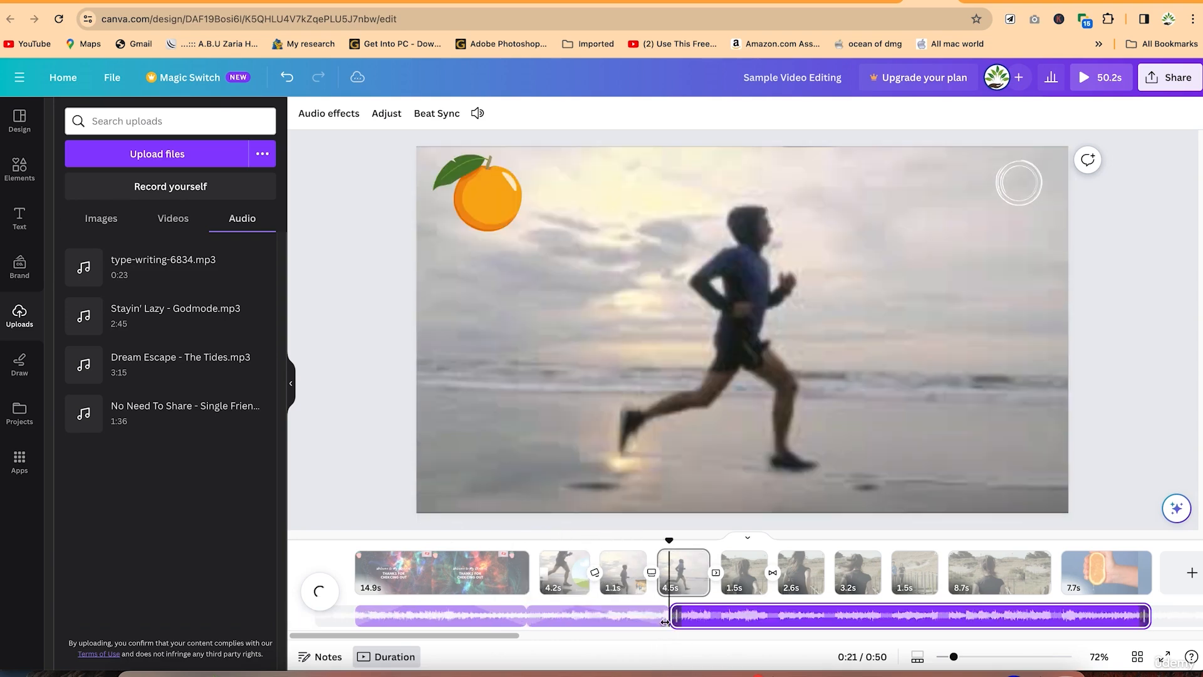
Select the separate soundtrack pieces in turn and undo both splits
click(623, 621)
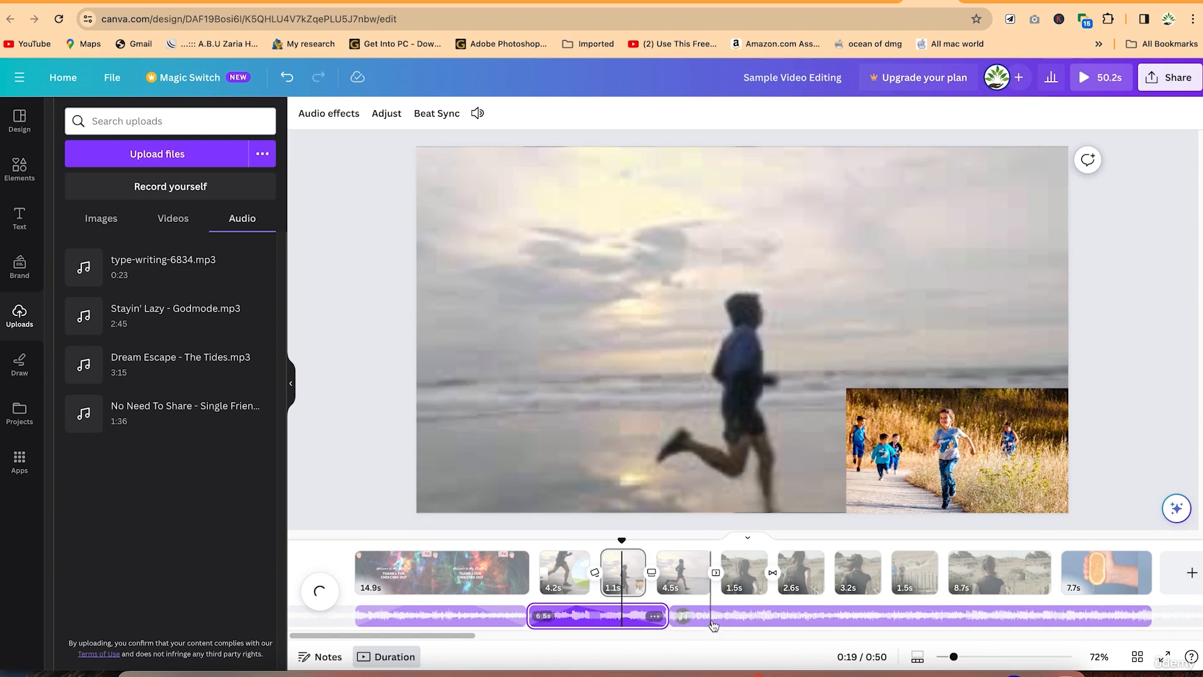
click(721, 618)
click(630, 620)
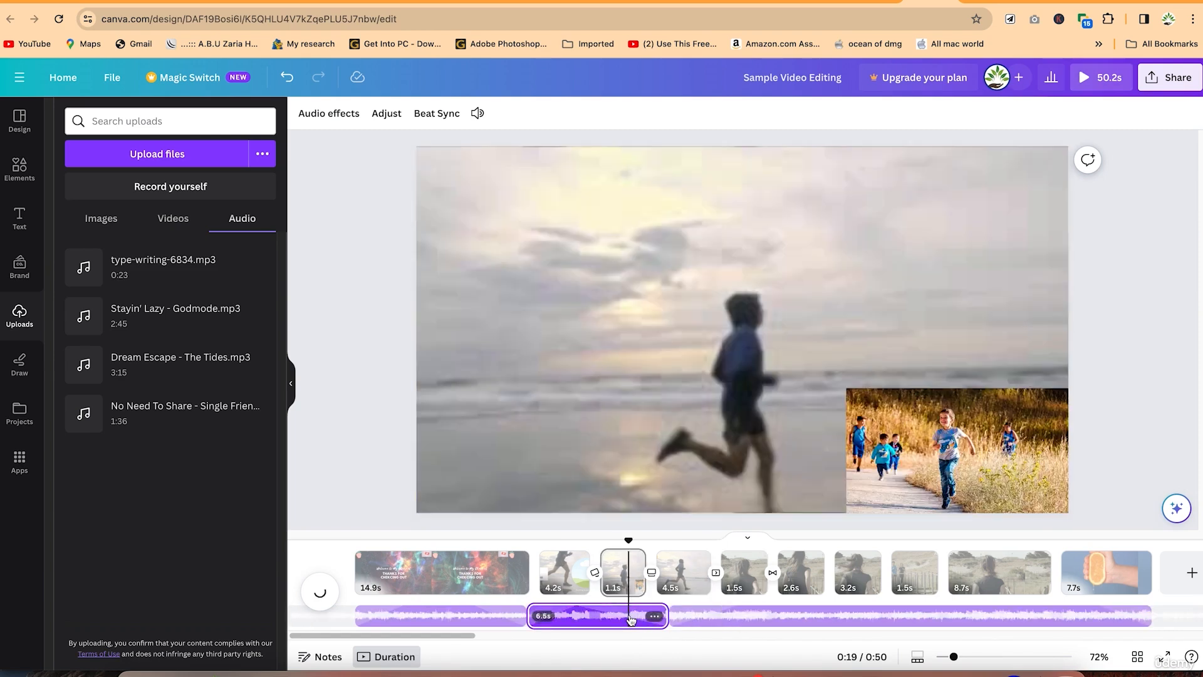
key(ctrl+z)
key(ctrl+z)
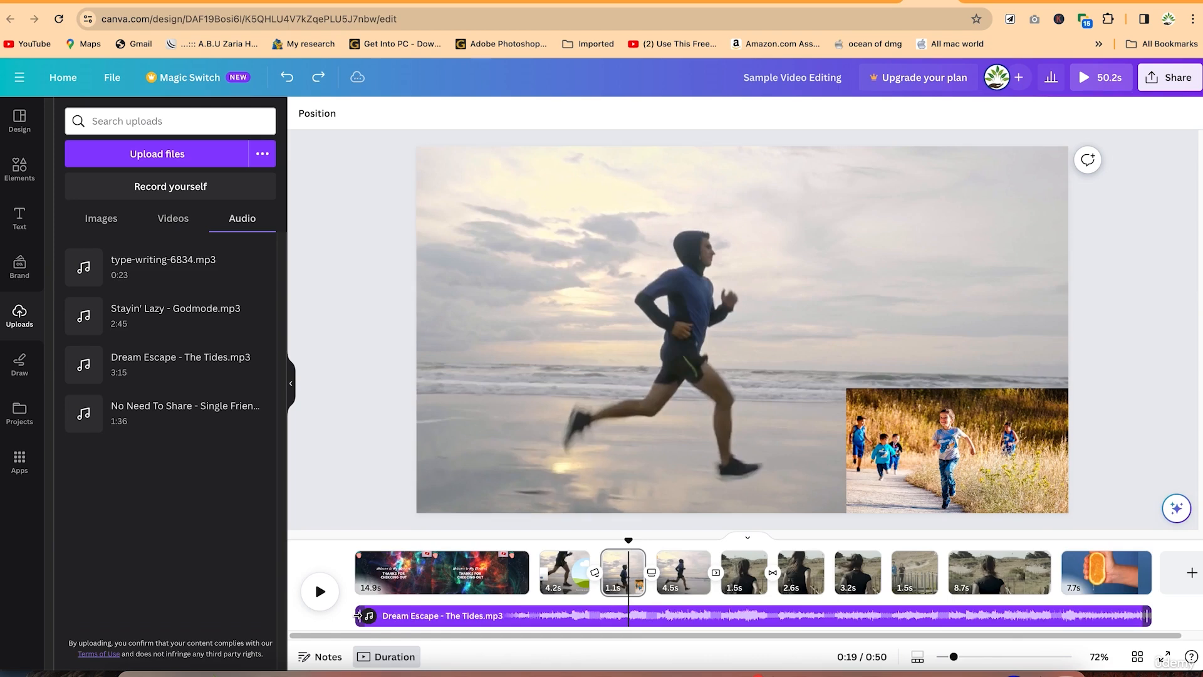
Trim both ends of the soundtrack to a length of 16.9 s and move it to start at 0:16 within the 4.2 s running clip
drag(357, 616, 560, 649)
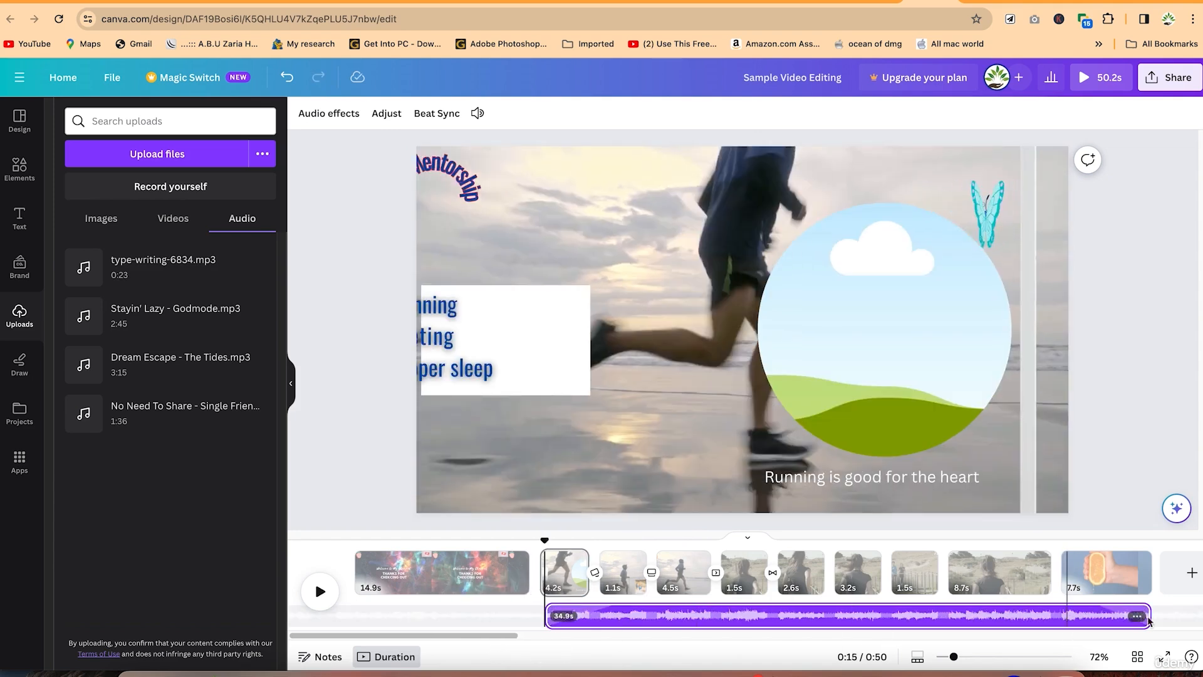
drag(1149, 617, 741, 619)
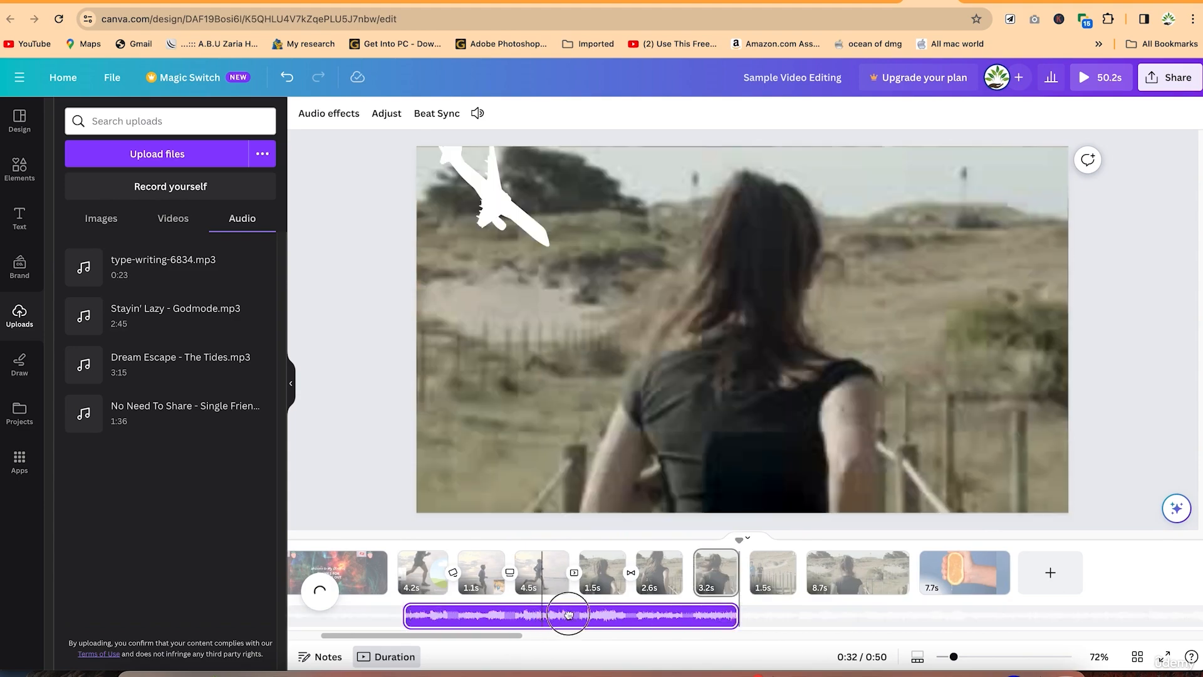
mouse_move(568, 614)
mouse_down()
mouse_move(681, 633)
mouse_move(884, 623)
mouse_move(556, 622)
mouse_up()
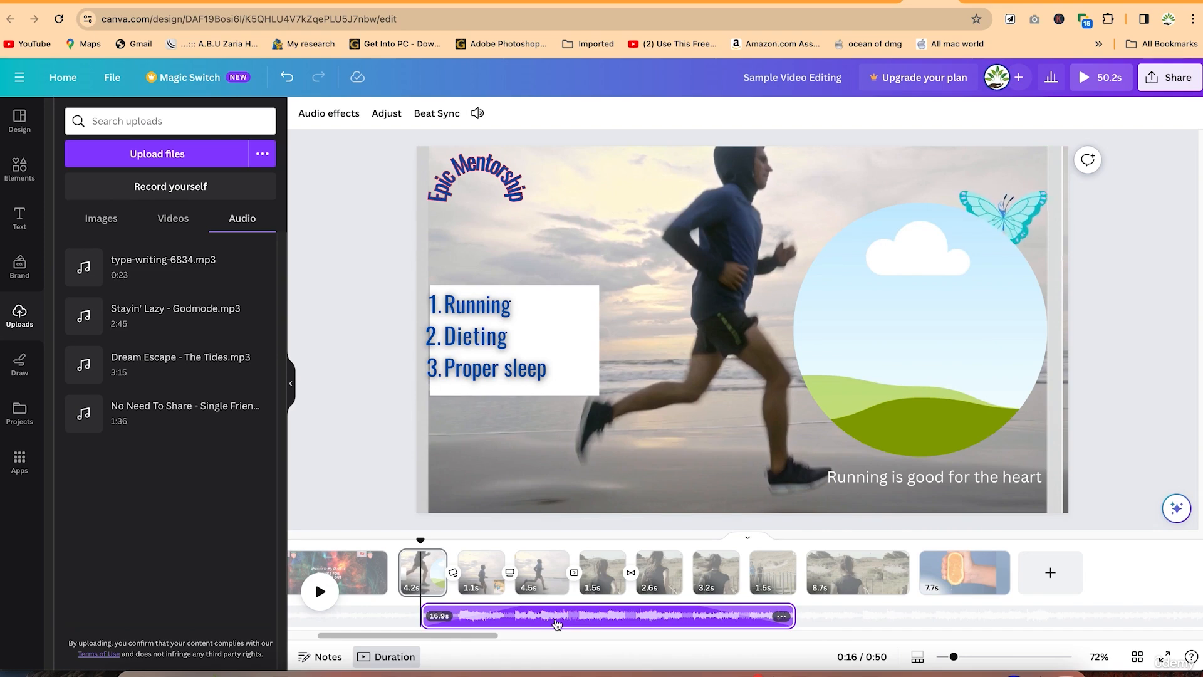
Search the elements library for "audio" and show only the audio results
click(20, 166)
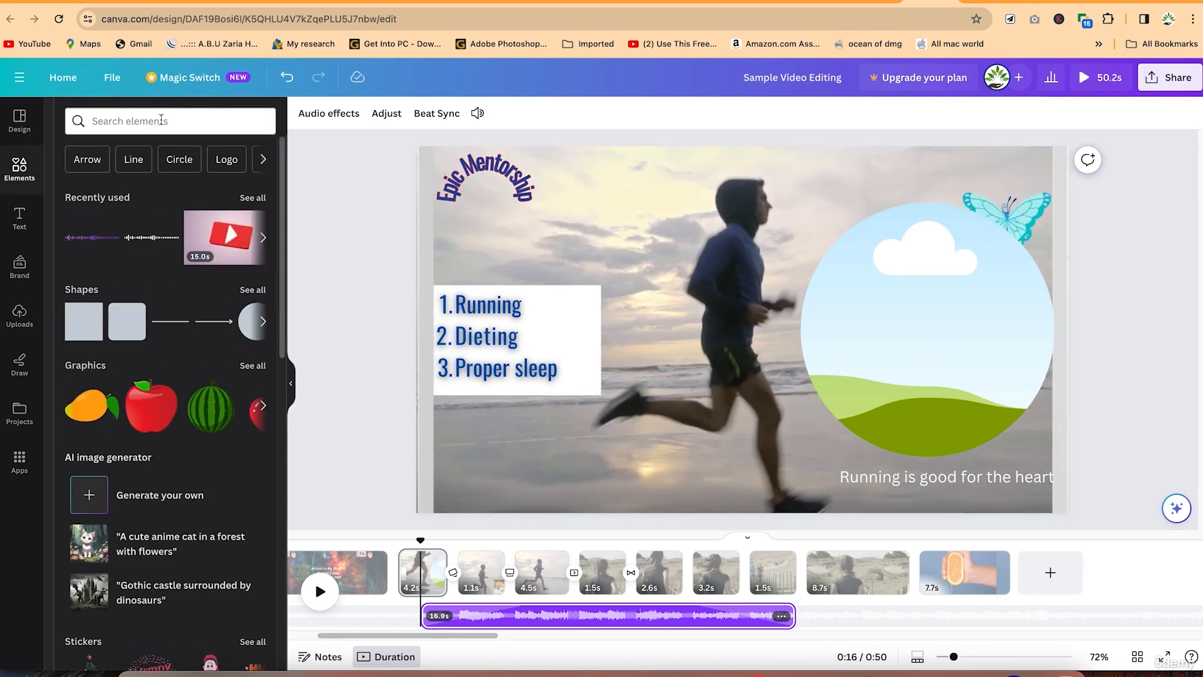
click(161, 120)
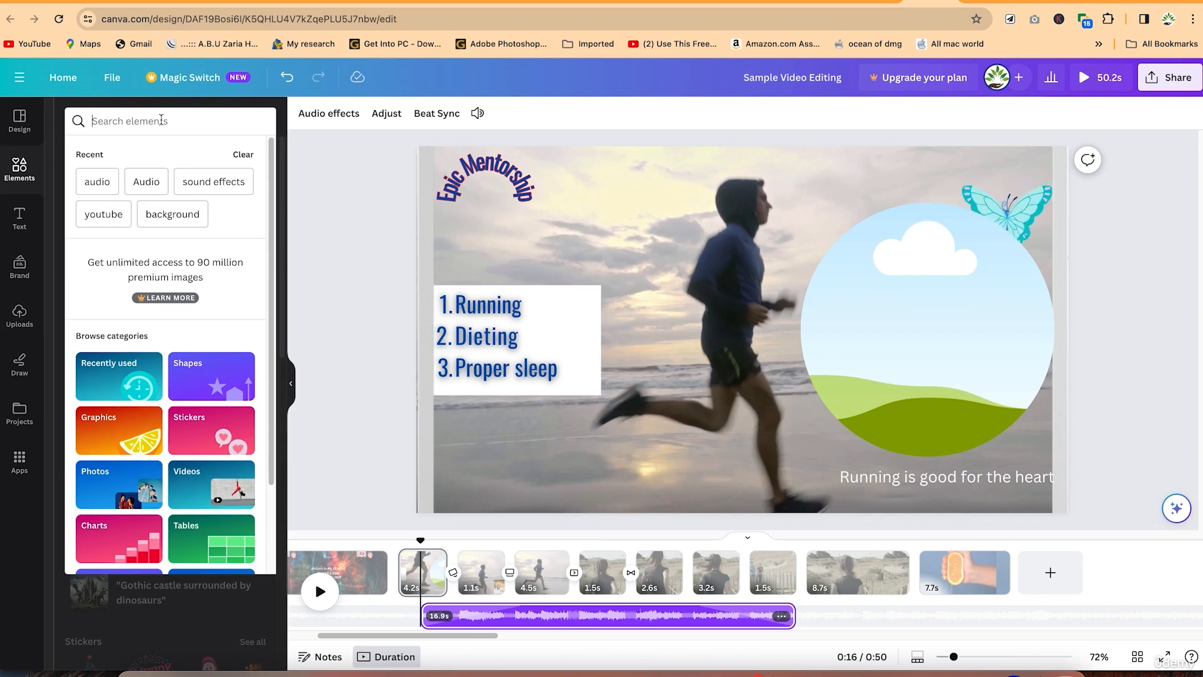
text(audio)
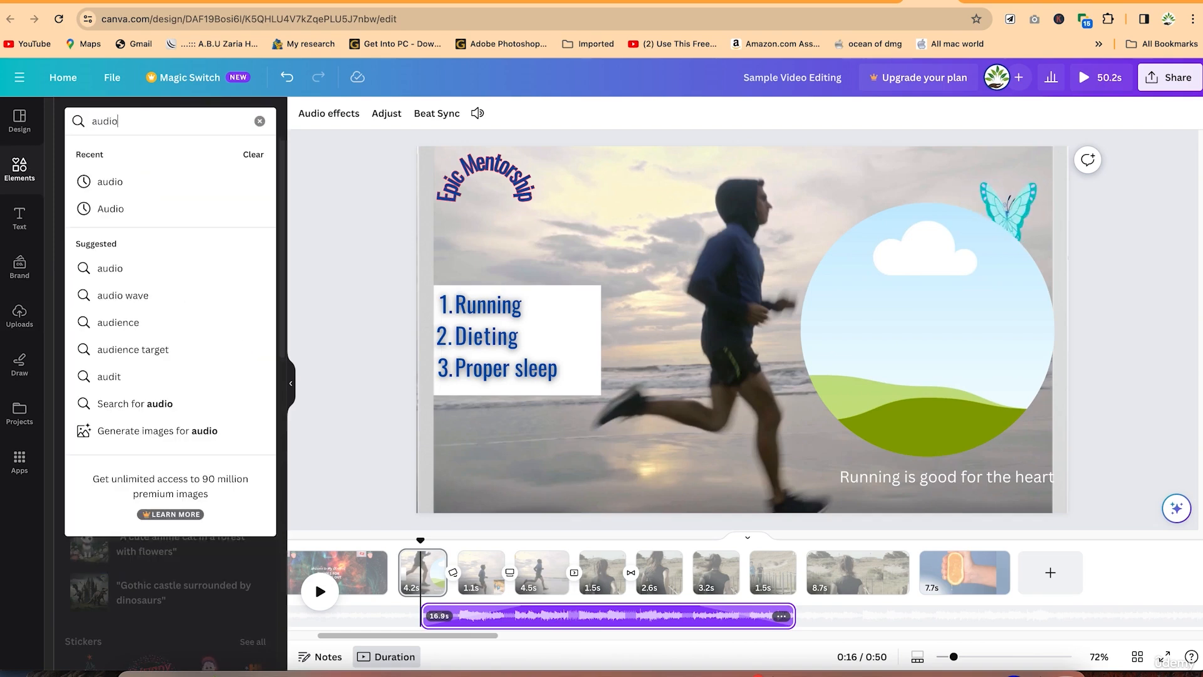
key(Return)
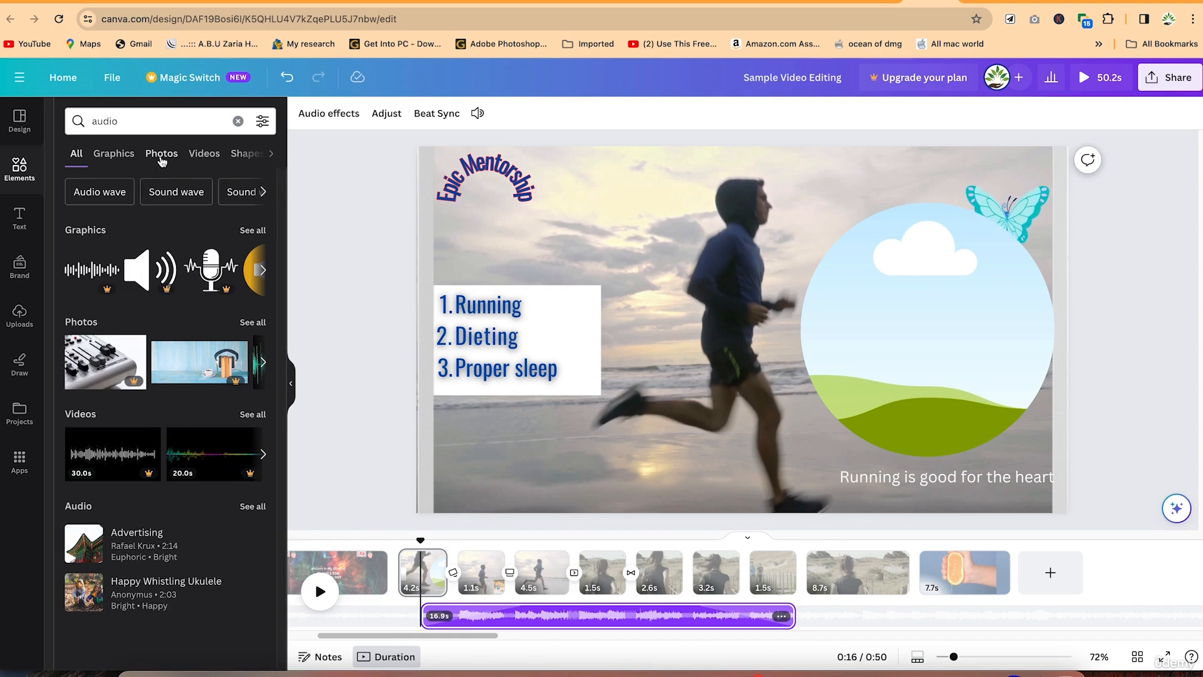
click(270, 155)
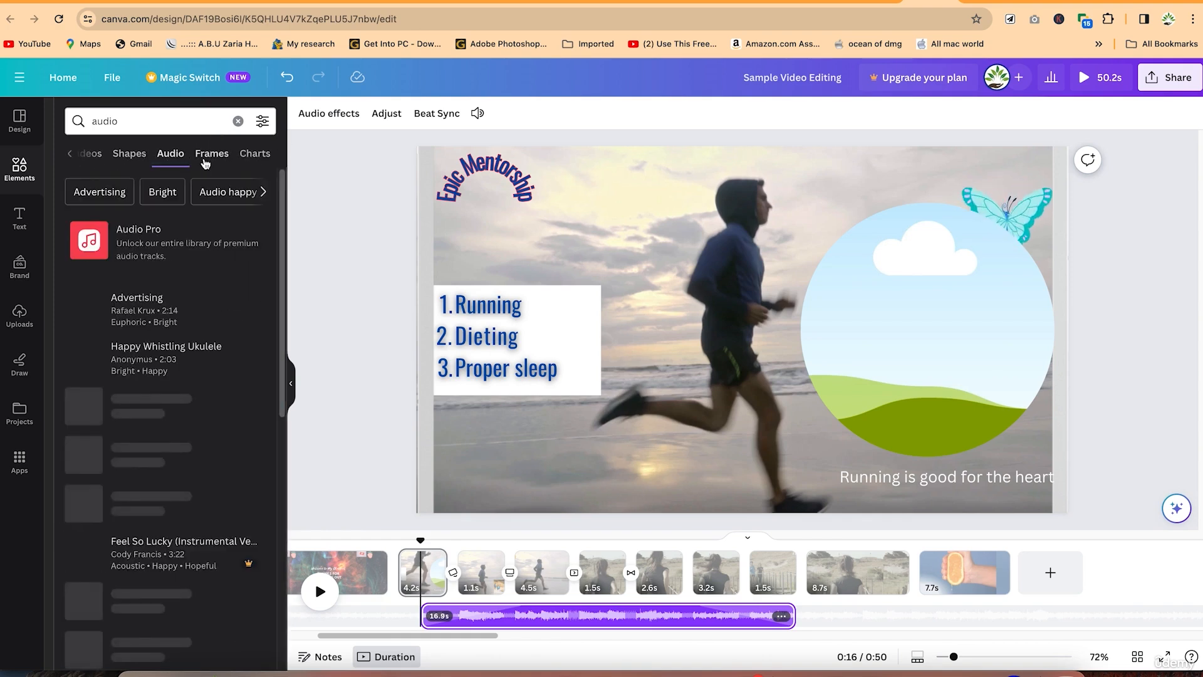
Browse the audio results, preview the "Advertising" track, and add it as a second 41.7 s track starting at 0:08
scroll(148, 480, down, 3)
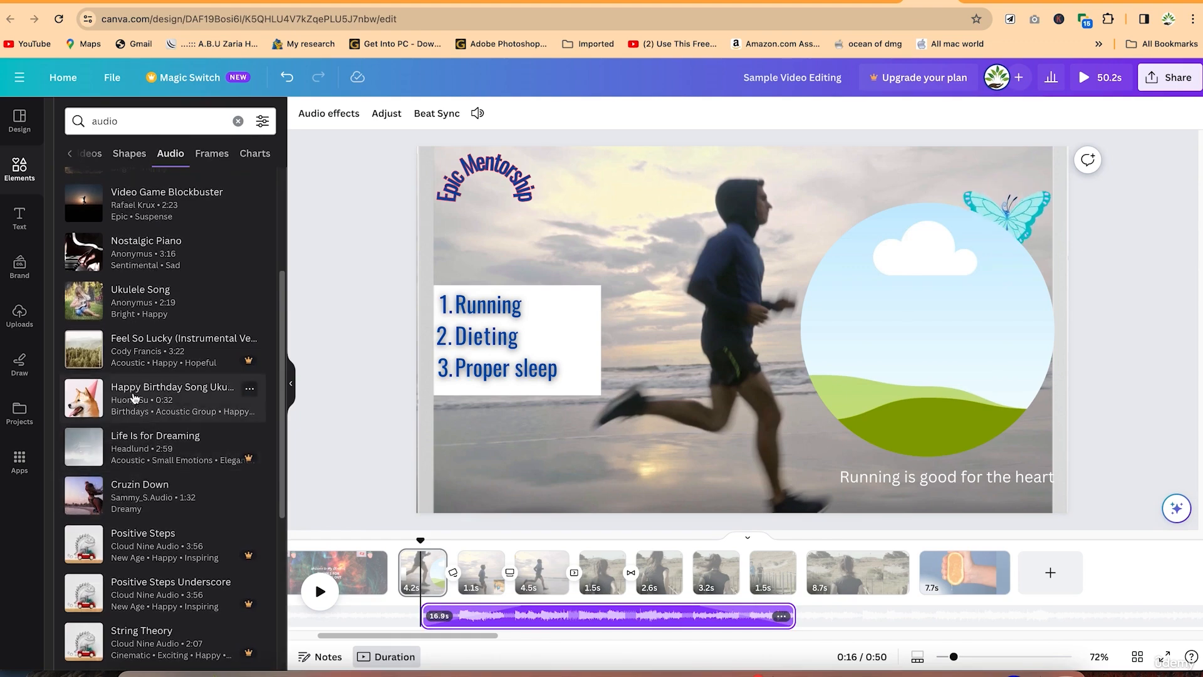
scroll(149, 495, up, 3)
scroll(151, 513, down, 5)
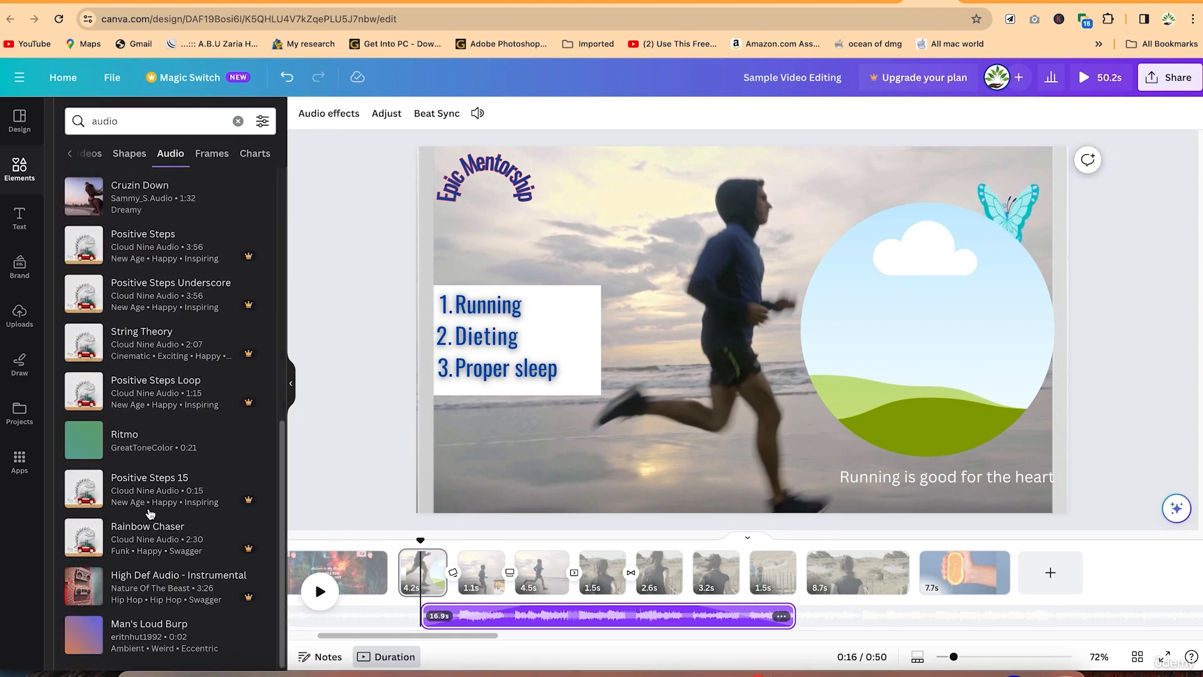
scroll(150, 439, up, 5)
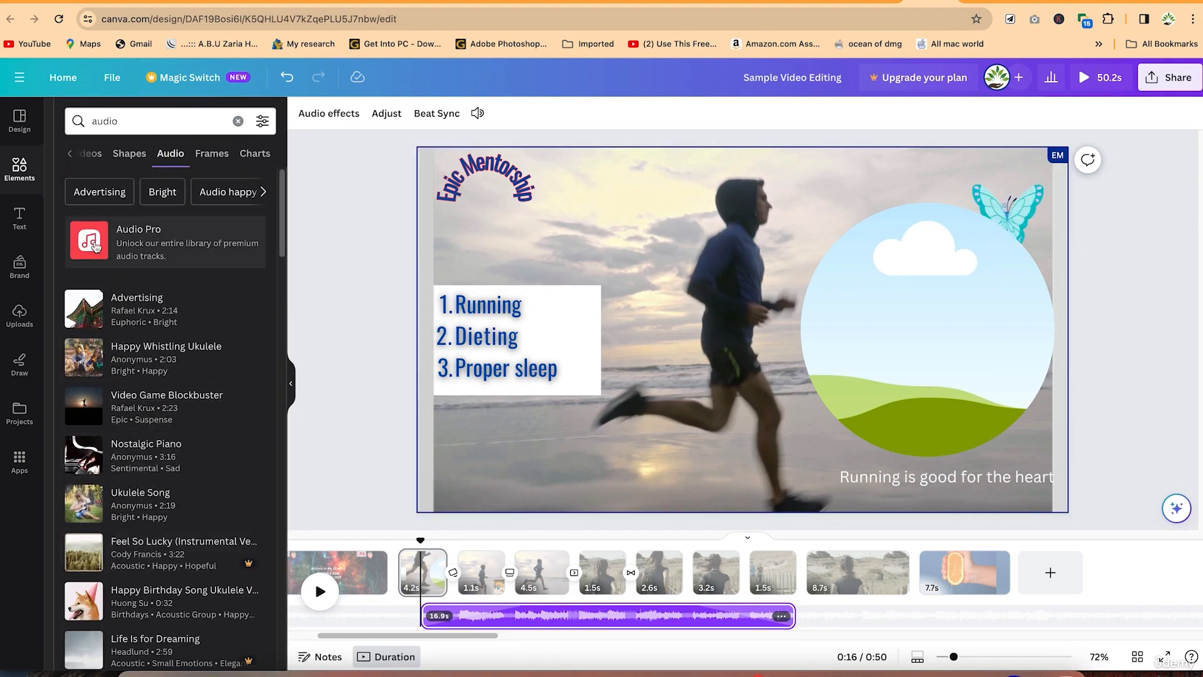
click(84, 312)
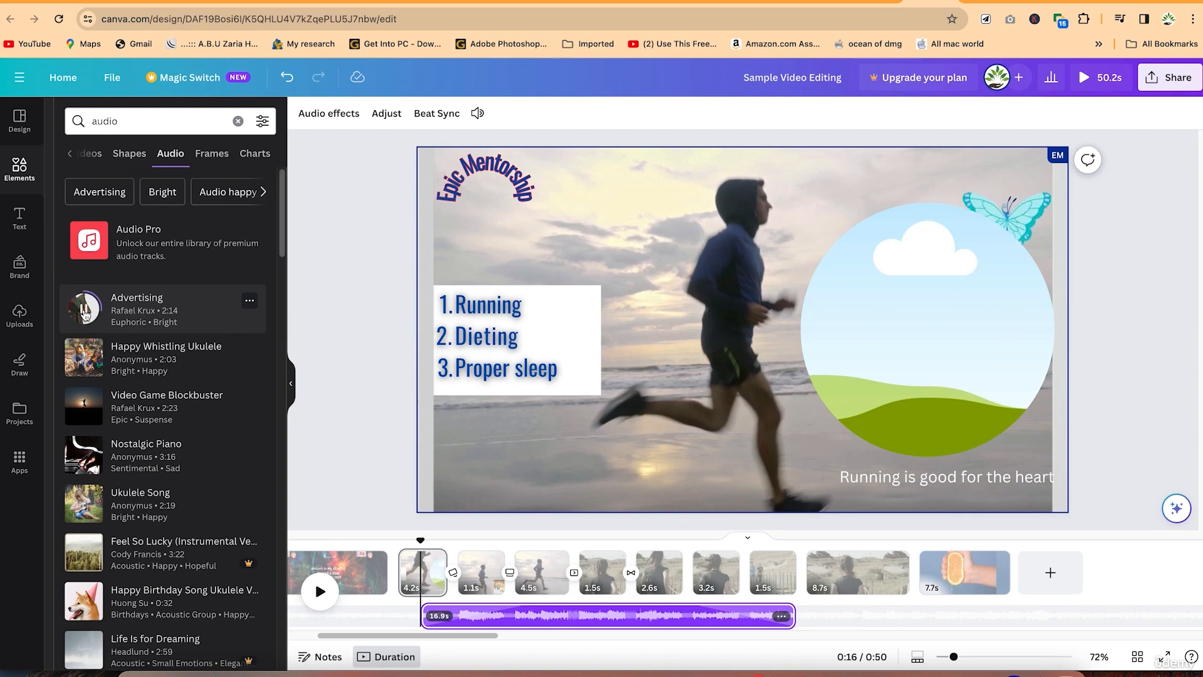
click(89, 311)
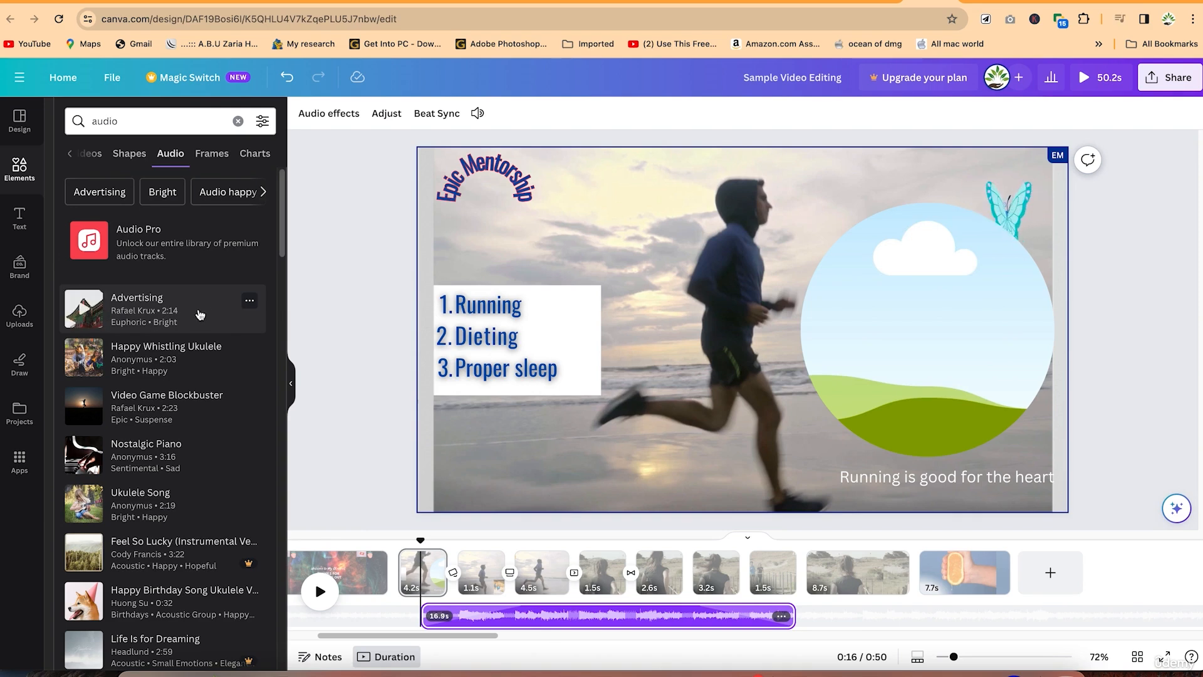
drag(121, 313, 578, 617)
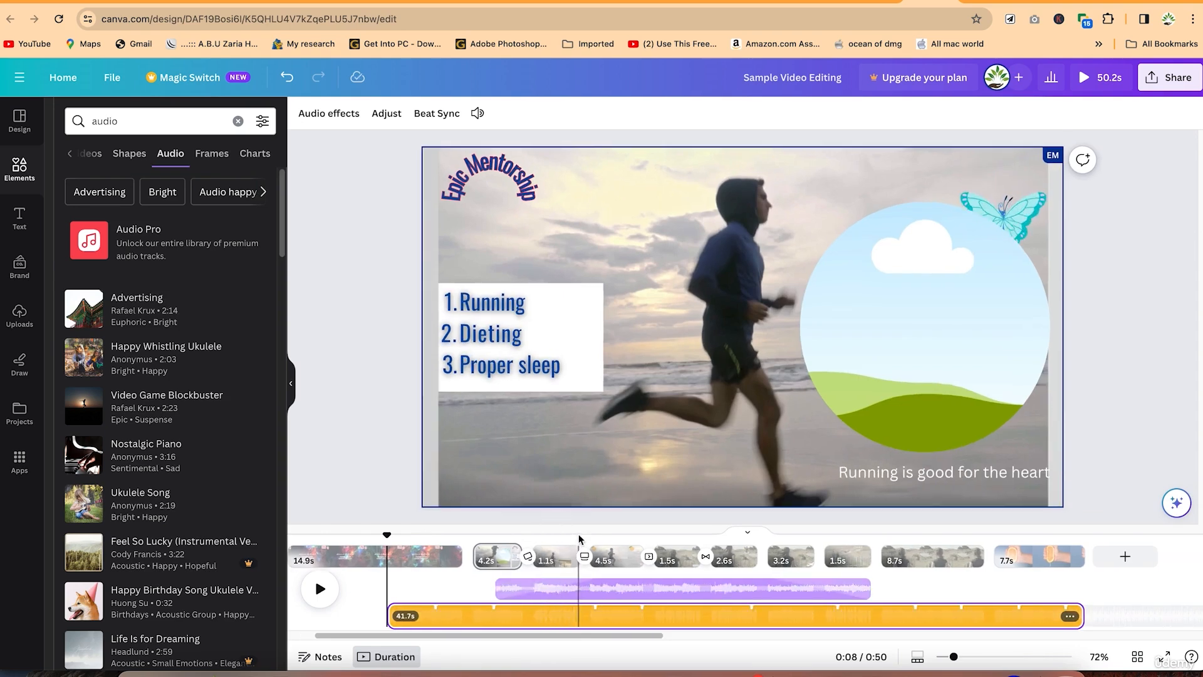
click(589, 618)
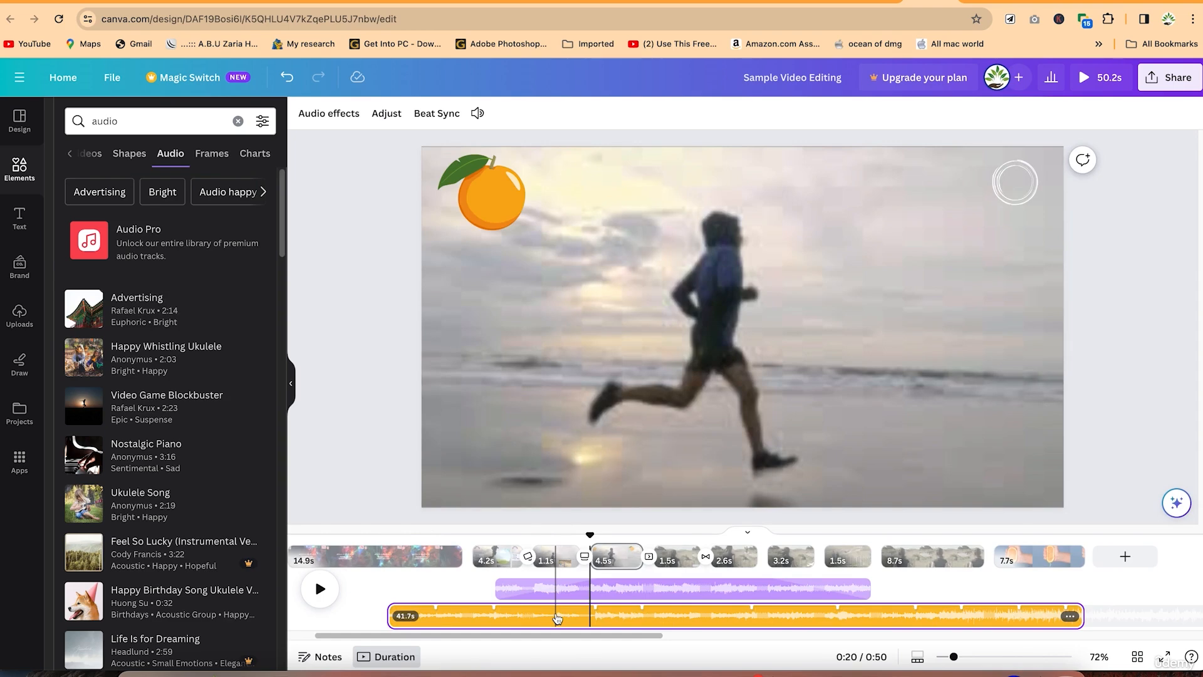
right_click(543, 616)
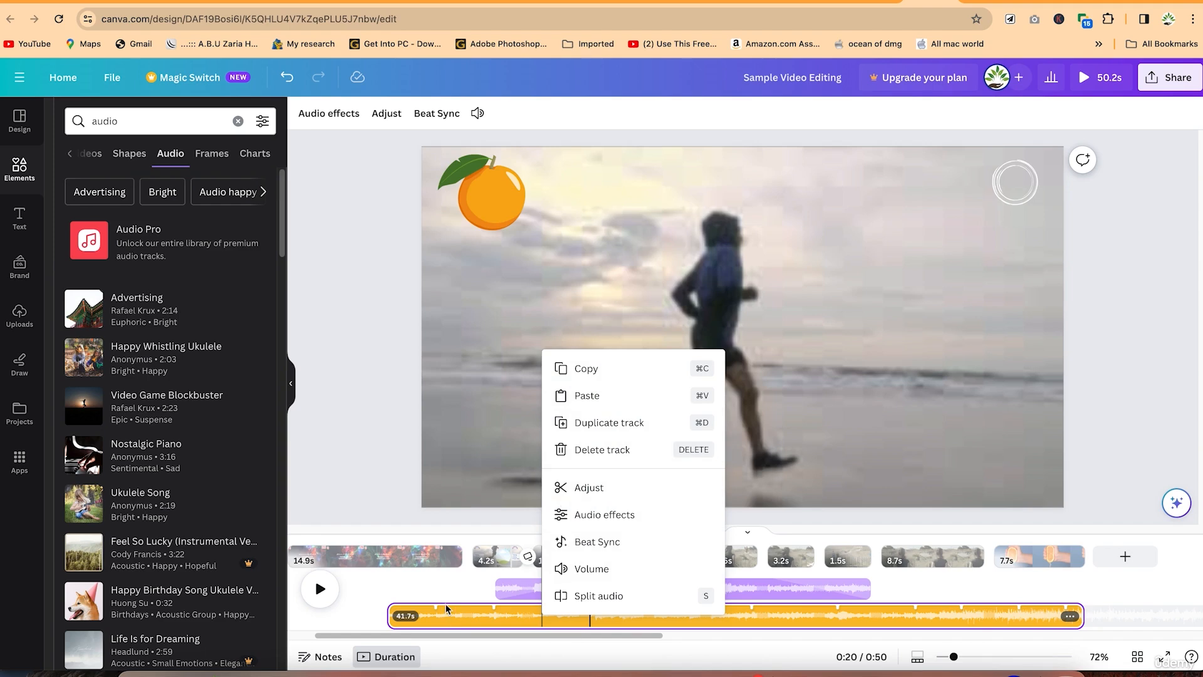
click(469, 620)
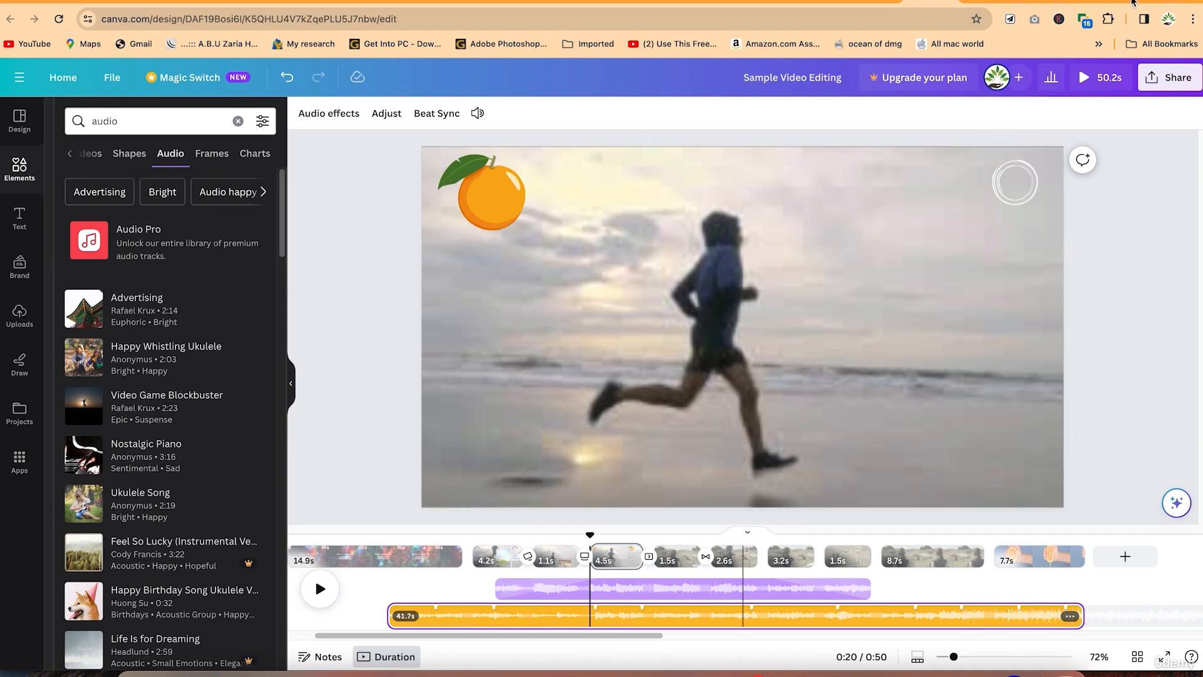
Open pixabay.com in a new browser tab
key(super+t)
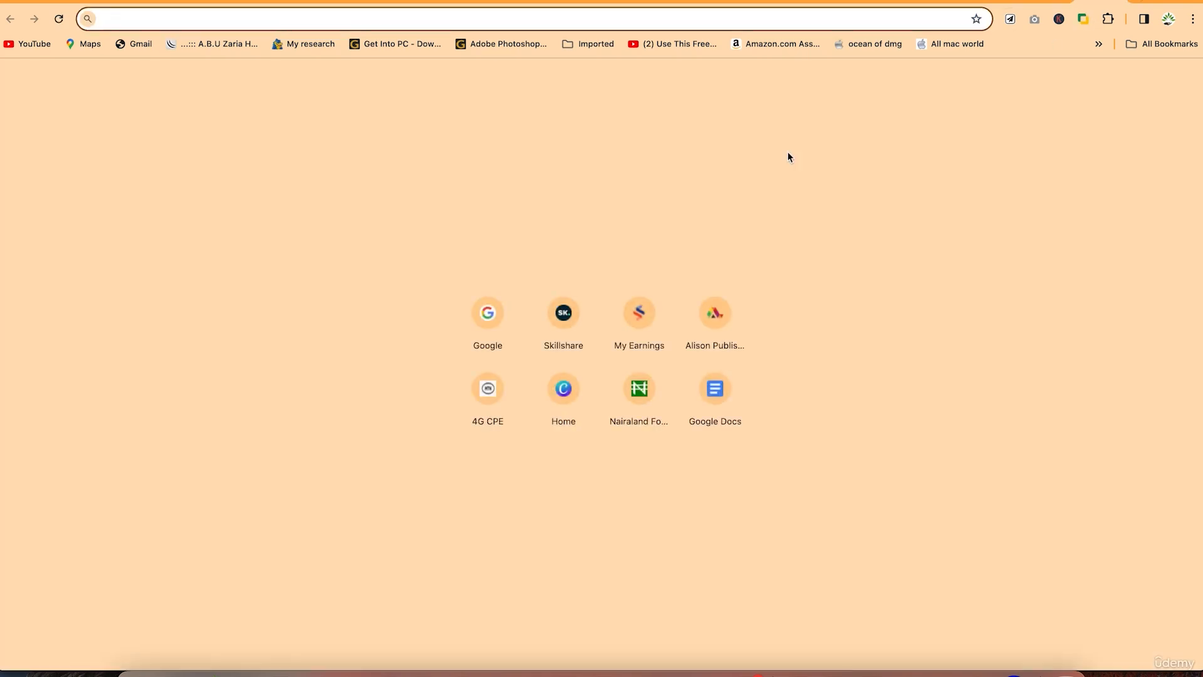
text(pixabay.com)
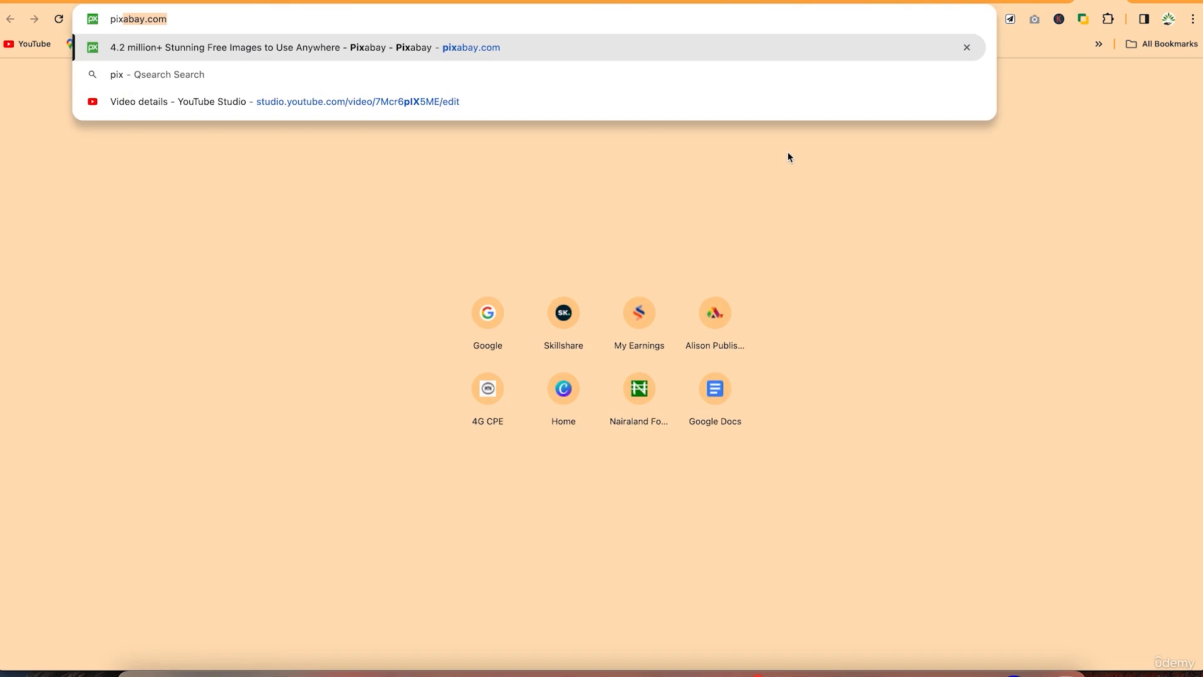
key(Return)
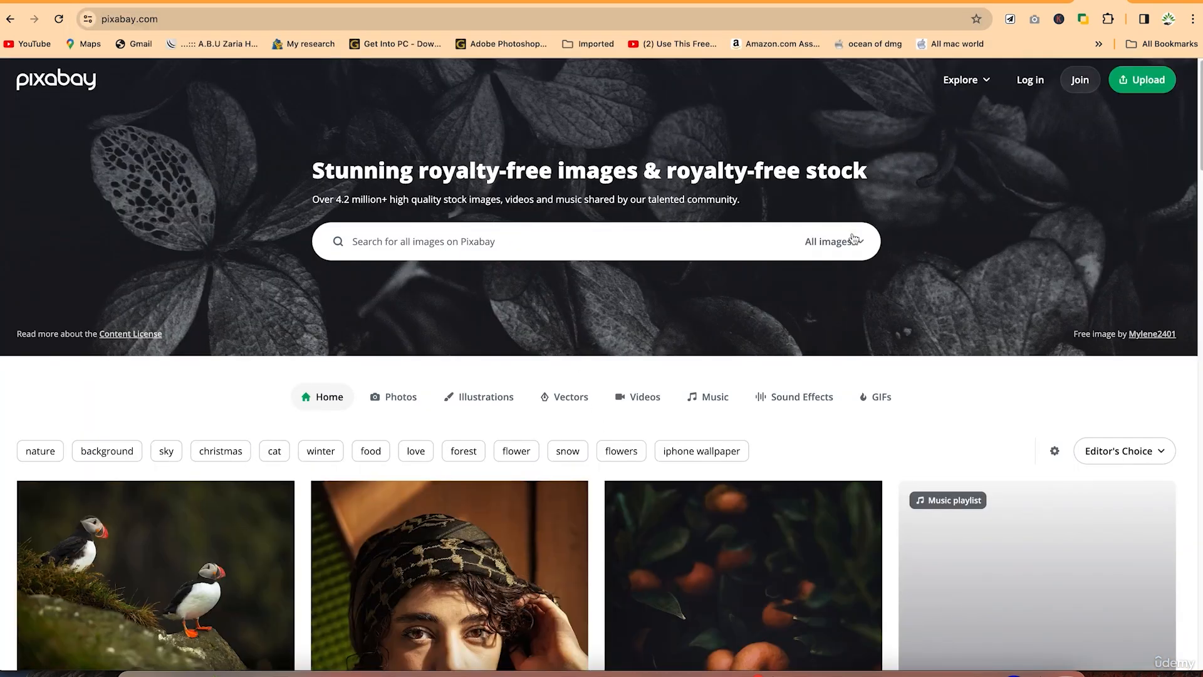
Limit the Pixabay search to music and search for "background"
click(851, 244)
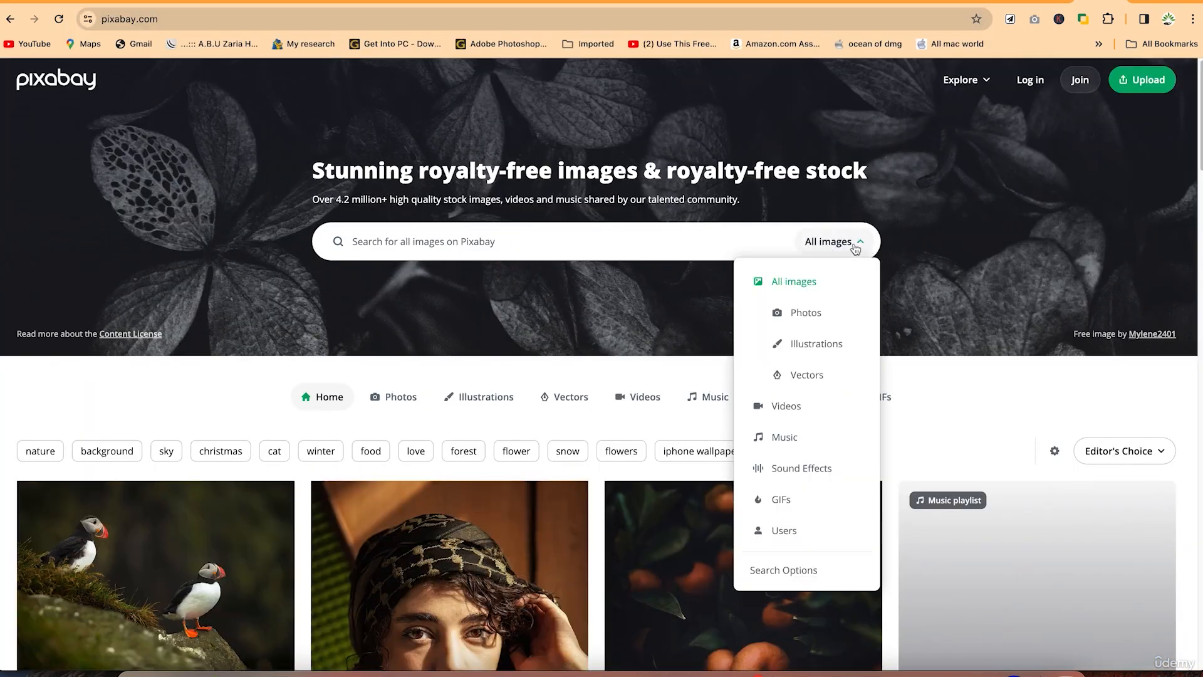
click(803, 442)
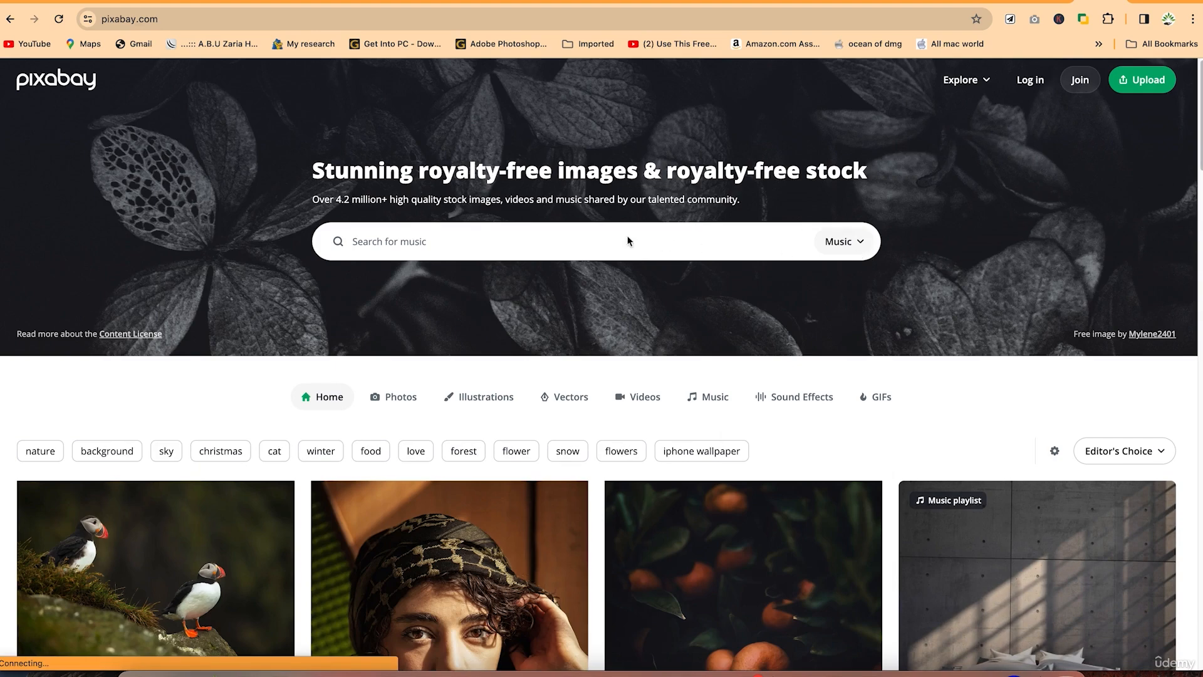
click(407, 242)
text(b)
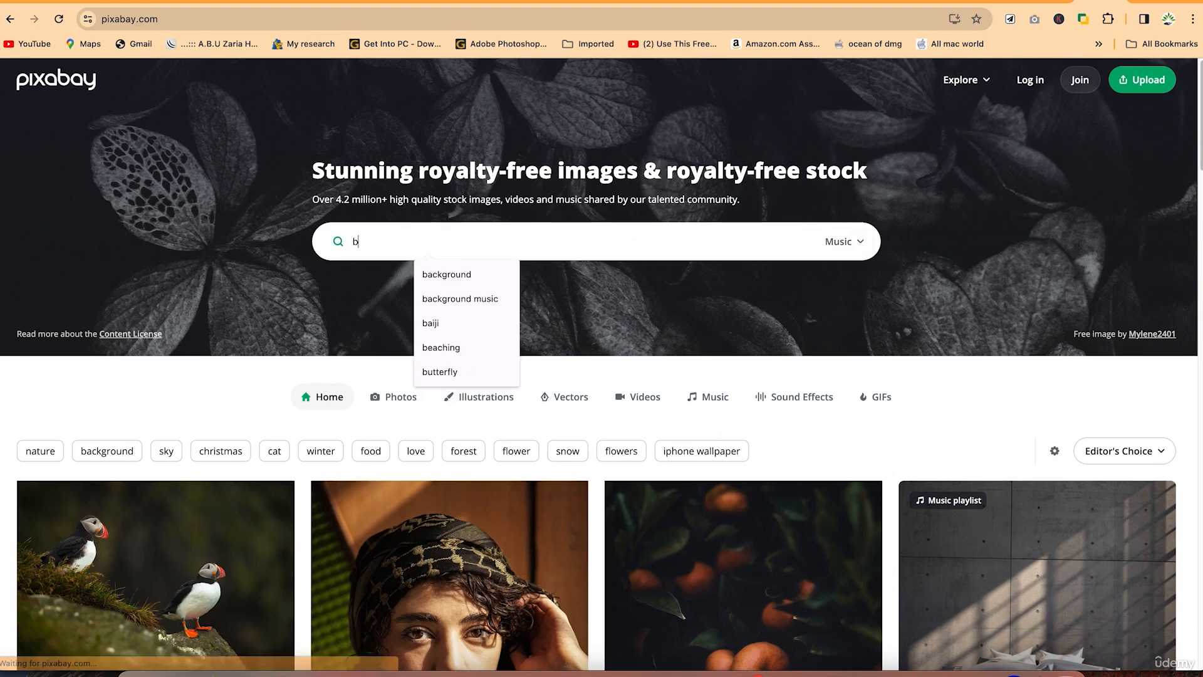
text(ackground)
key(Return)
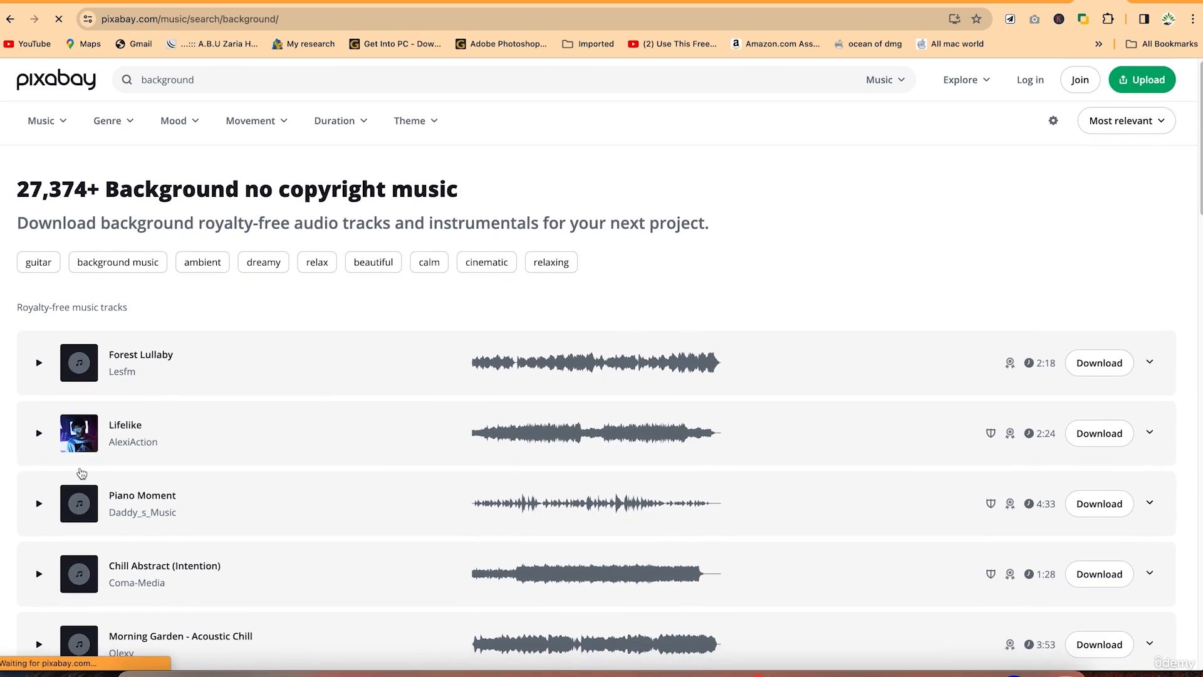
Preview the "Forest Lullaby" track and switch the "background" search to sound effects
click(39, 363)
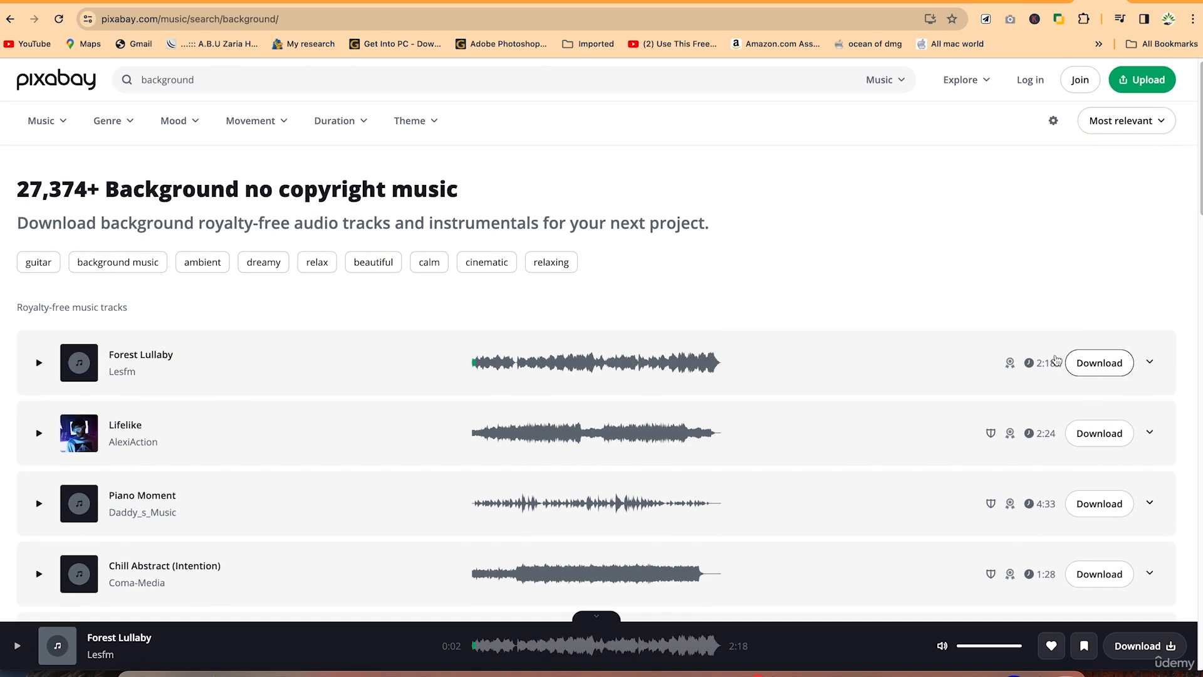
click(902, 78)
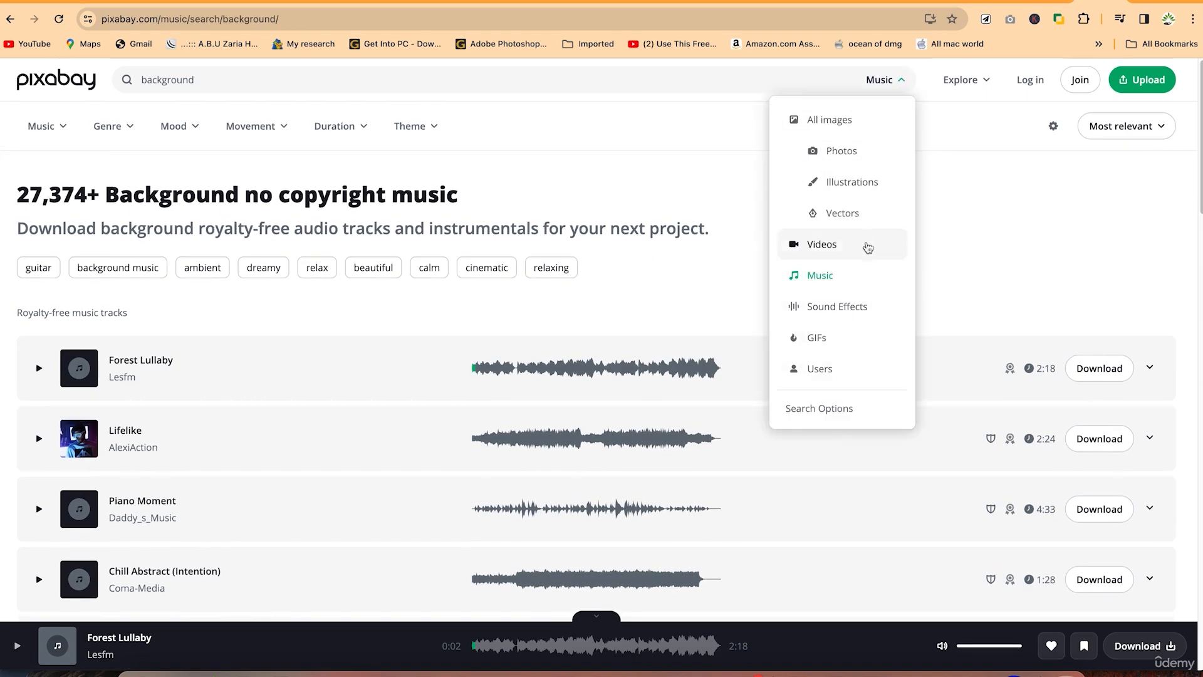
click(862, 305)
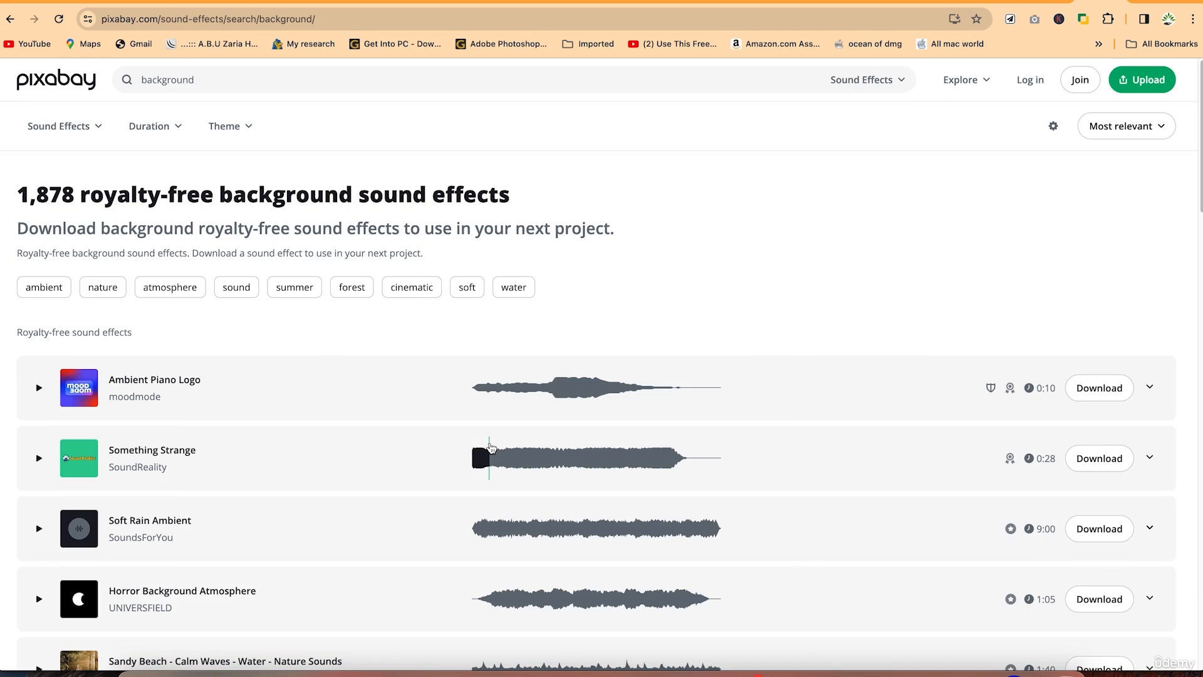
Replace the search term and search the sound effects for "Typewriter effect"
click(235, 78)
key(super+a)
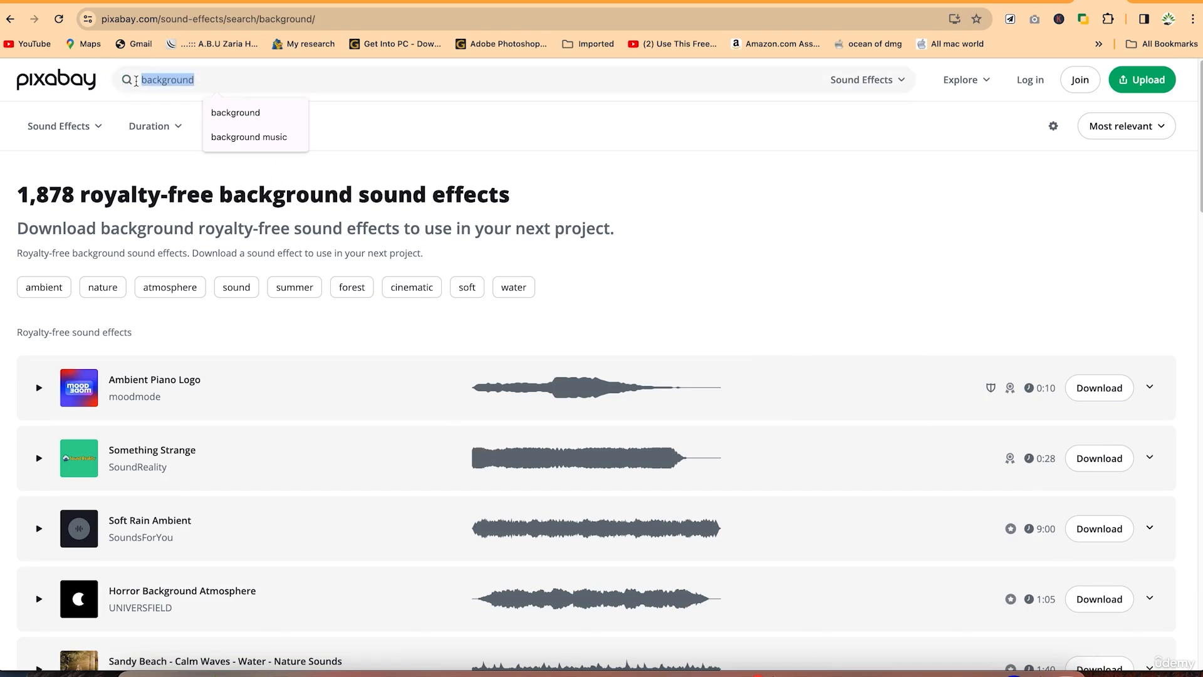
text(Typ)
key(BackSpace)
key(BackSpace)
text(ype)
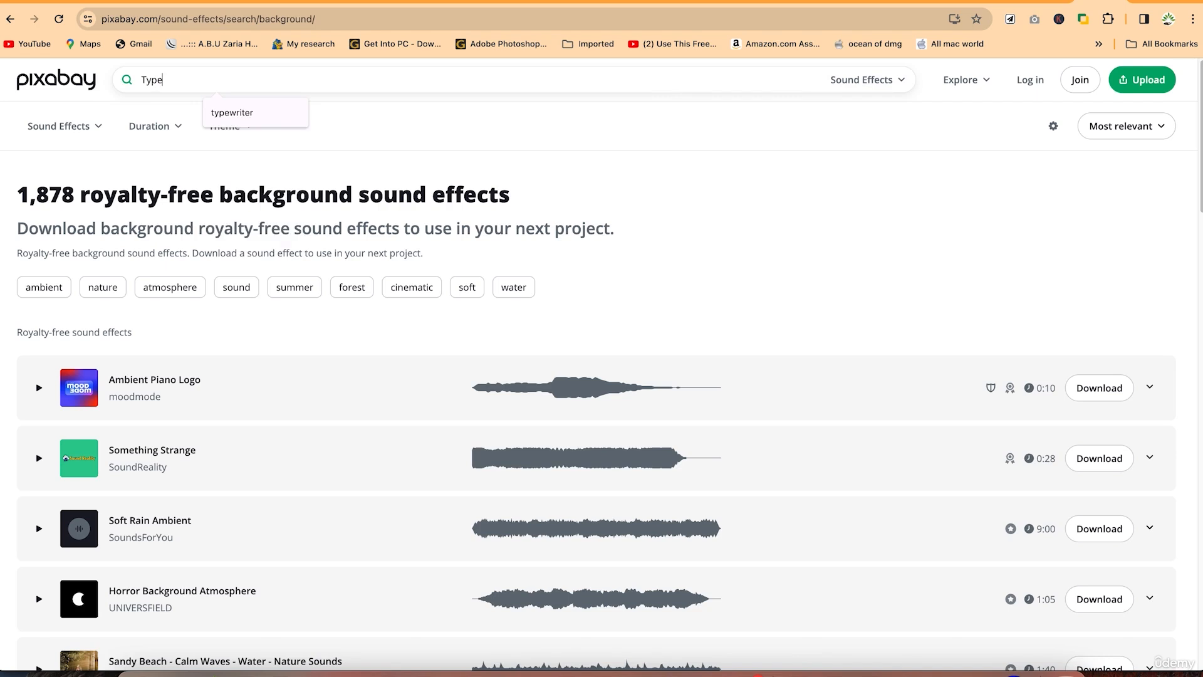
text(writer ef)
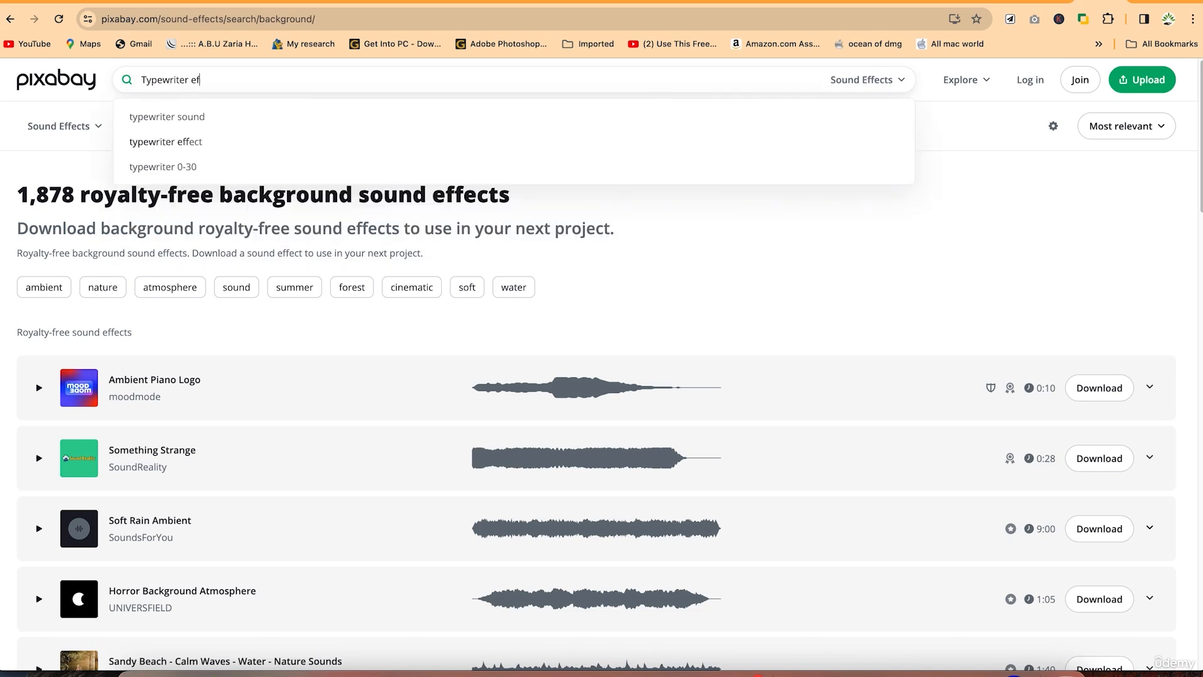
text(fect)
key(Return)
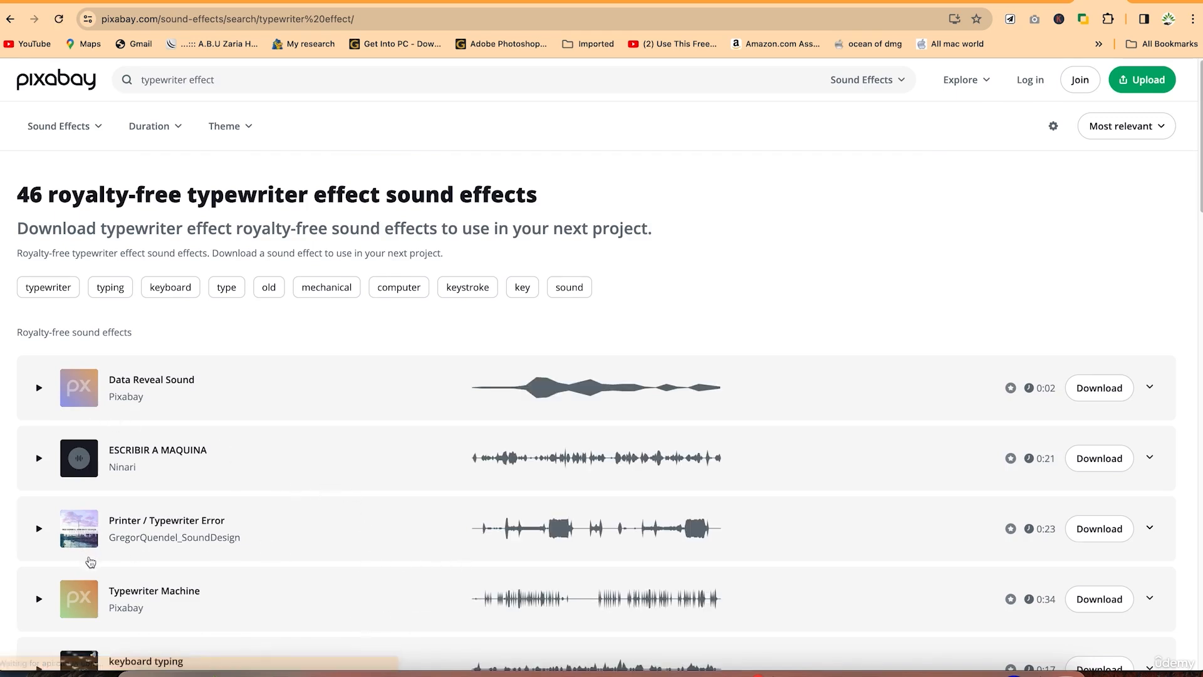
Preview the "Typewriter Machine" sound effect and raise the playback volume
click(38, 601)
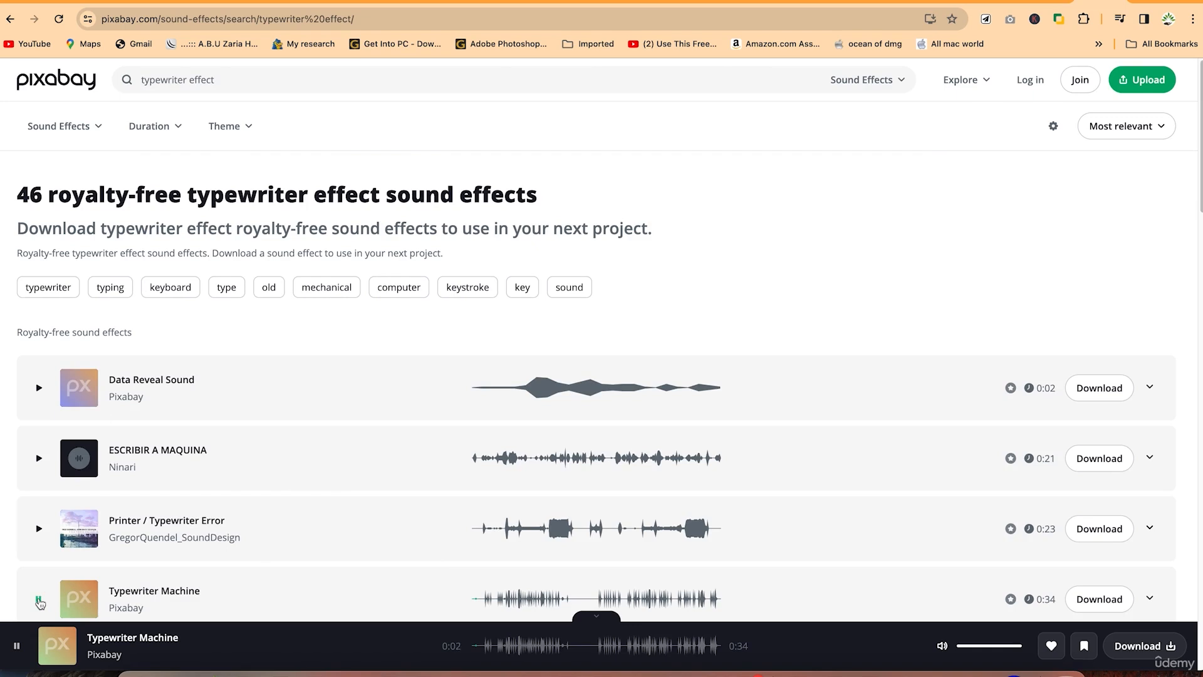
key(XF86AudioRaiseVolume)
key(XF86AudioRaiseVolume)
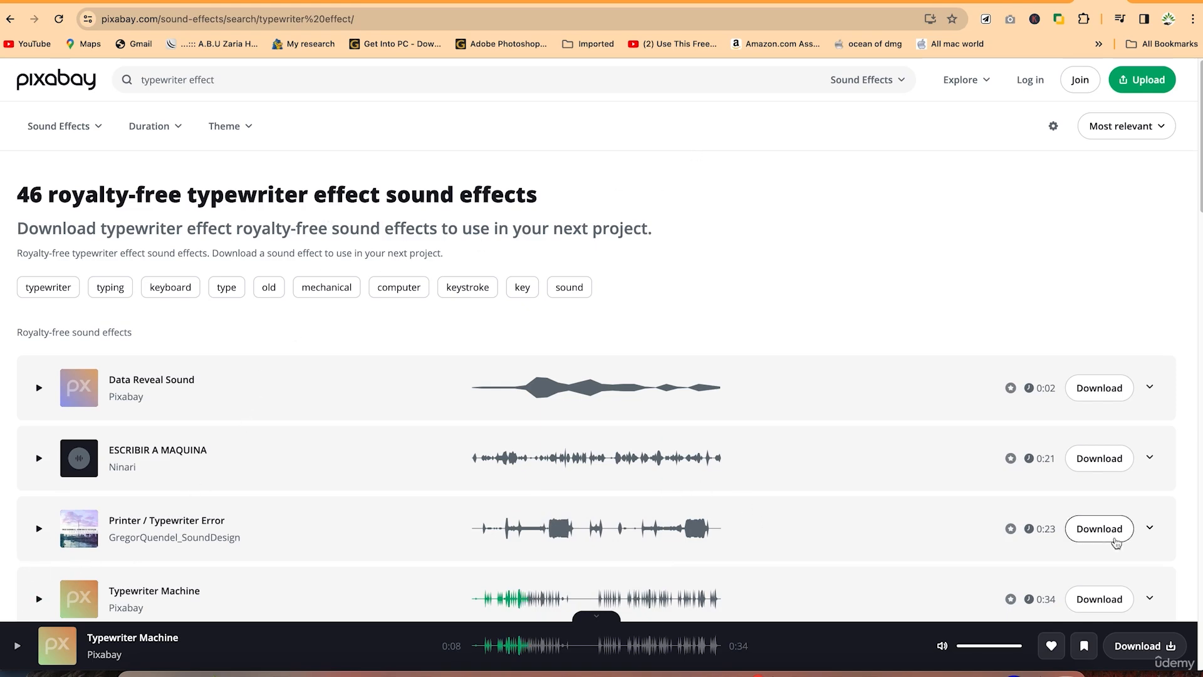
Switch back to the Canva video design and select the 16.9 s soundtrack, followed by the 41.7 s track below it
click(894, 0)
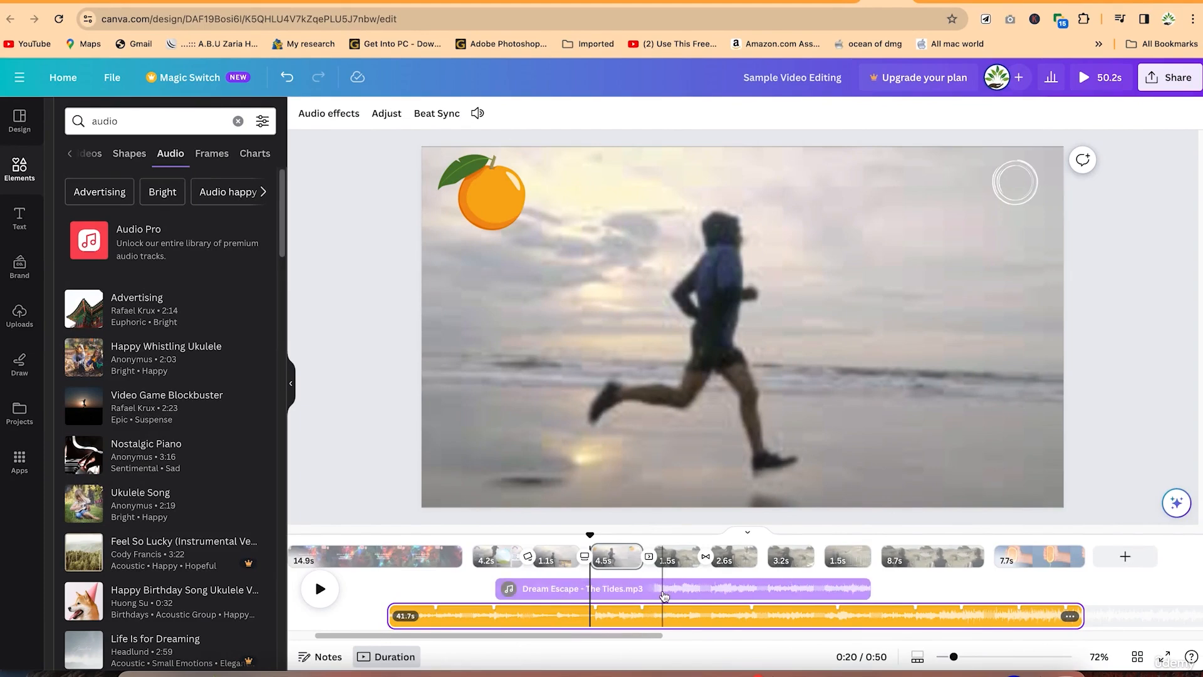
click(664, 594)
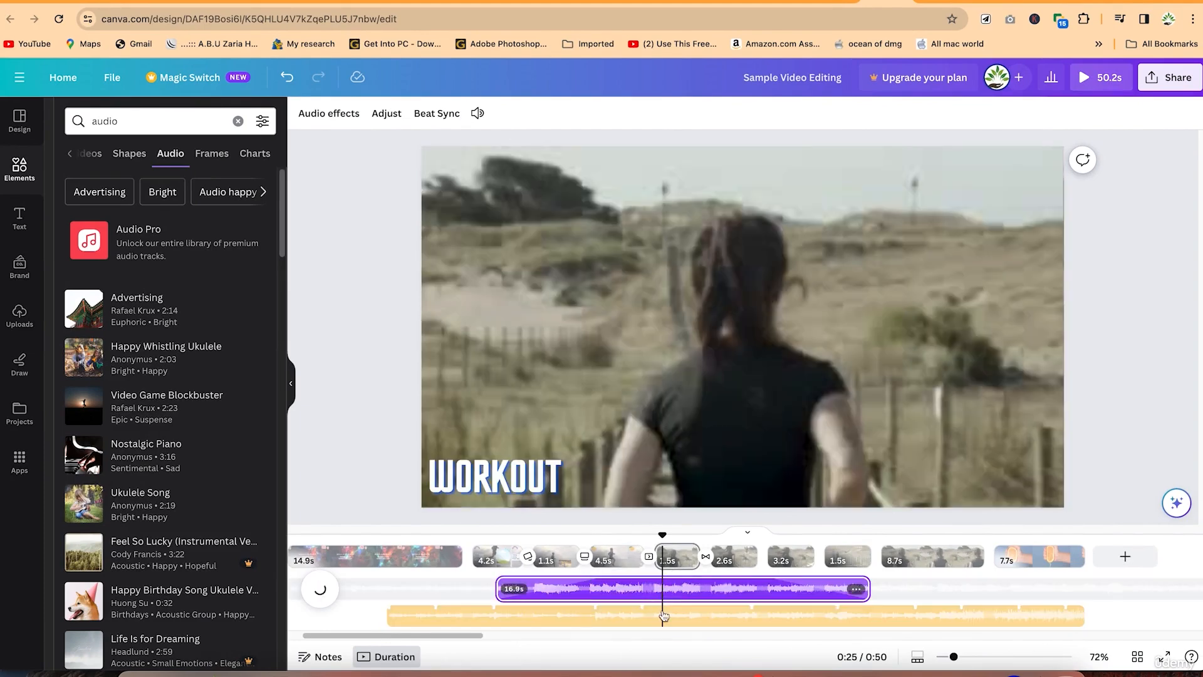
click(663, 617)
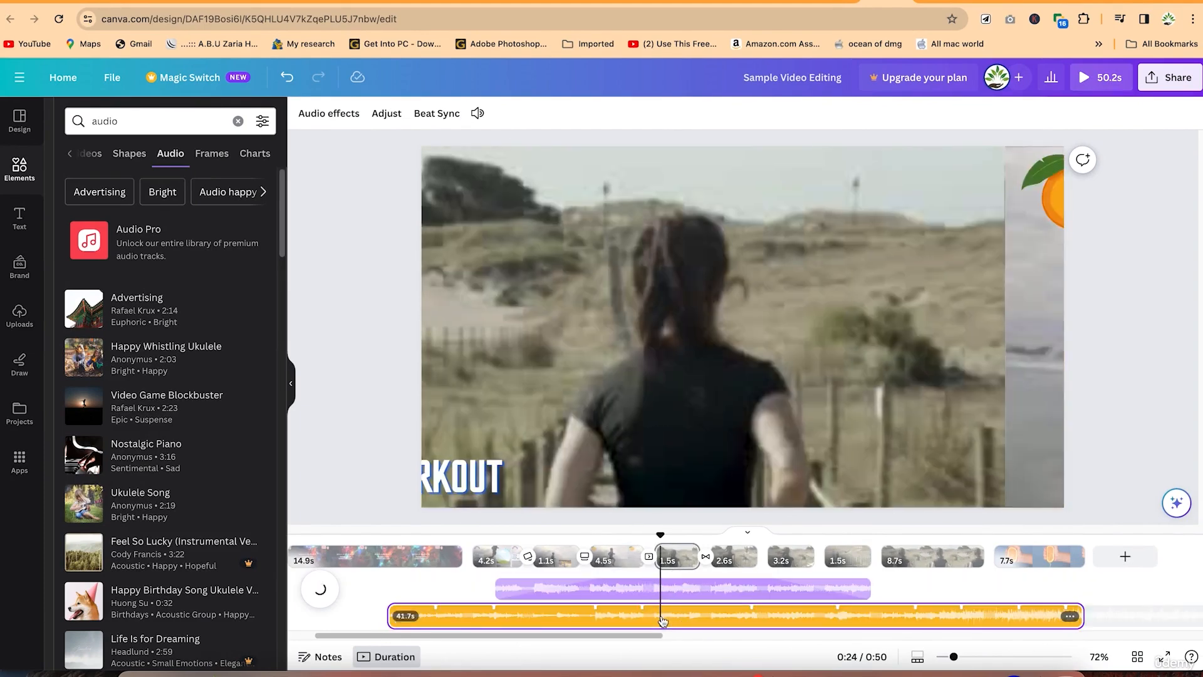